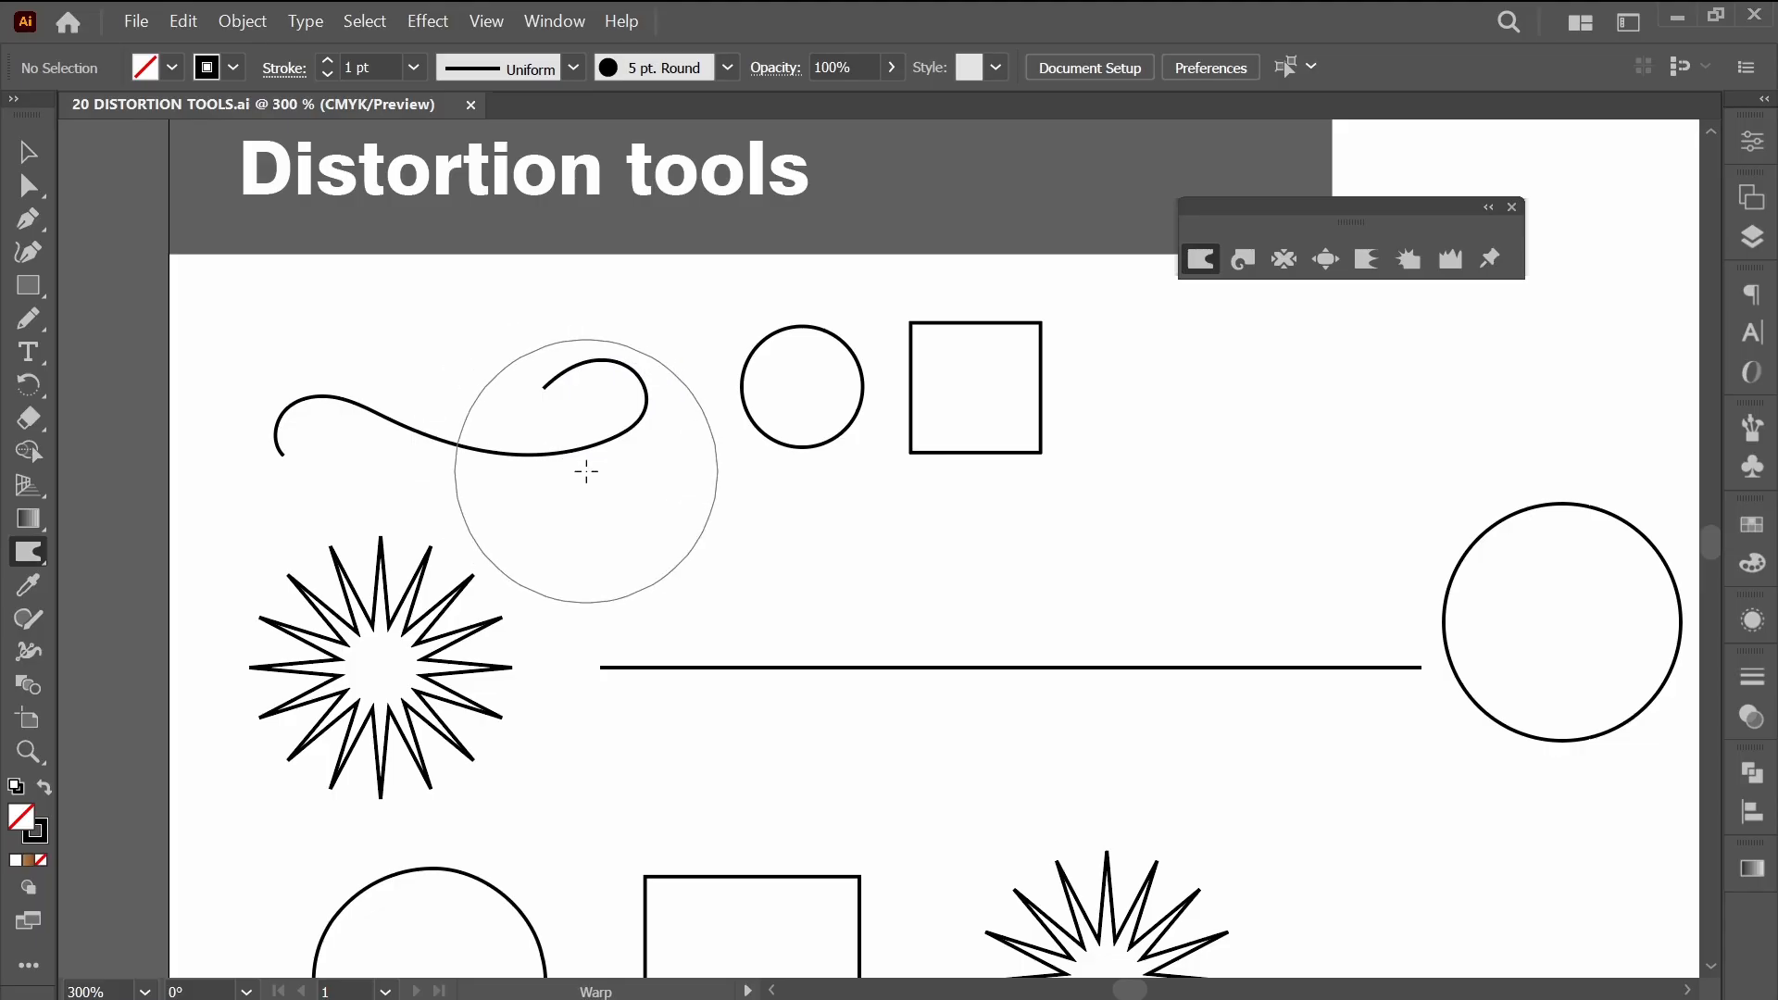
# Try warping the right loop of the S-shaped curve with the large Warp brush, and undo the distortion.
pyautogui.moveTo(575, 425)
pyautogui.mouseDown()
pyautogui.moveTo(769, 408)
pyautogui.moveTo(1028, 431)
pyautogui.moveTo(951, 423)
pyautogui.moveTo(784, 463)
pyautogui.mouseUp()
pyautogui.moveTo(815, 465)
pyautogui.mouseDown()
pyautogui.moveTo(931, 417)
pyautogui.moveTo(1048, 495)
pyautogui.mouseUp()
pyautogui.hotkey('ctrl', 'z')
pyautogui.hotkey('ctrl', 'z')
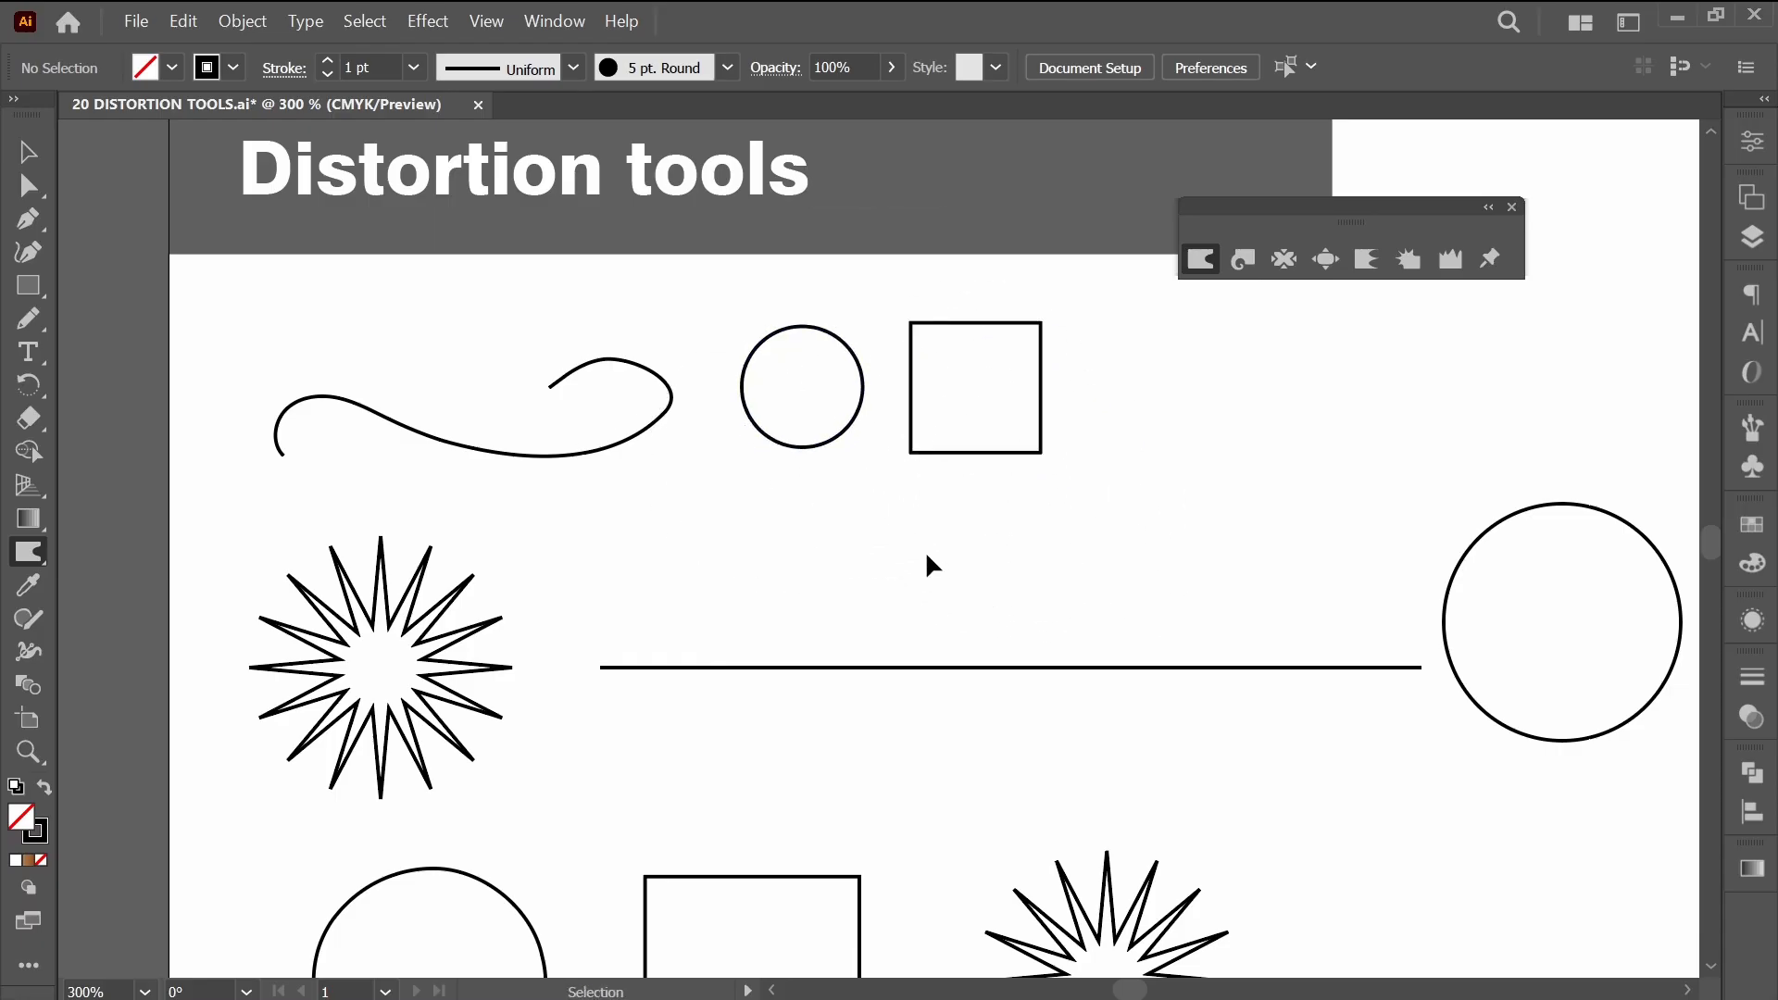
# Select the S-shaped curve and set the Warp brush to 20 mm wide, 20 mm high and 30% intensity.
pyautogui.keyDown('ctrl'); pyautogui.click(540, 457); pyautogui.keyUp('ctrl')
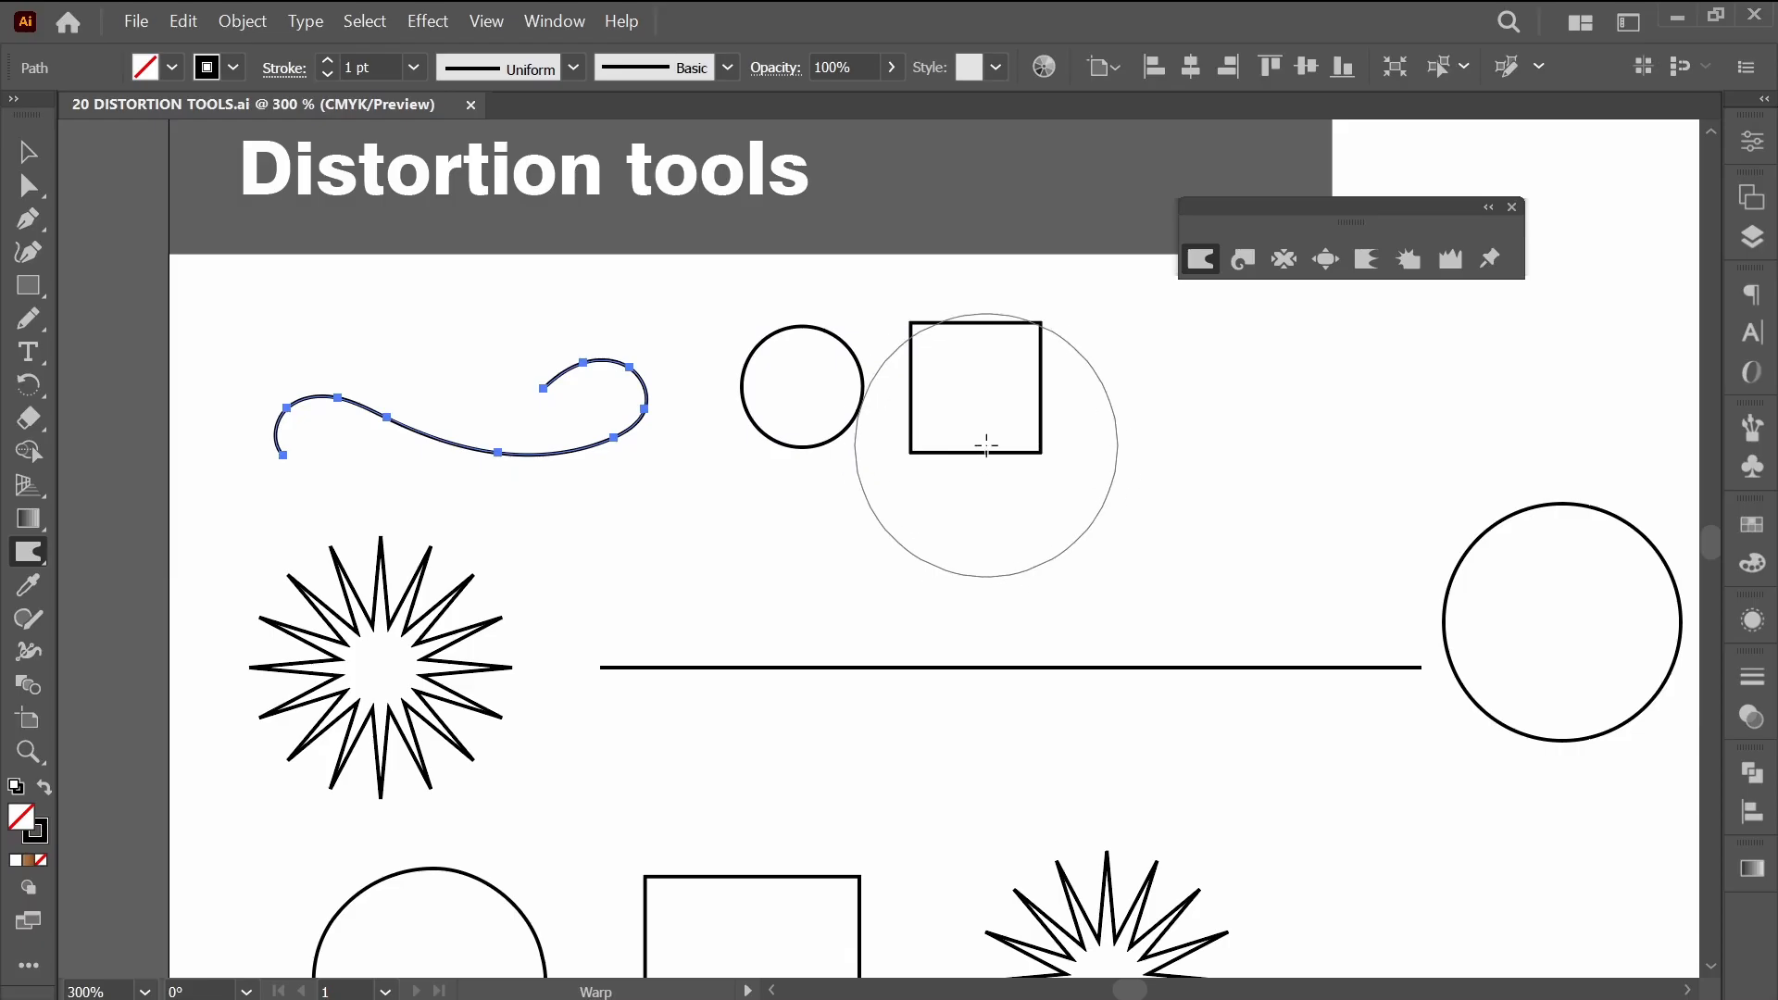
pyautogui.doubleClick(1201, 262)
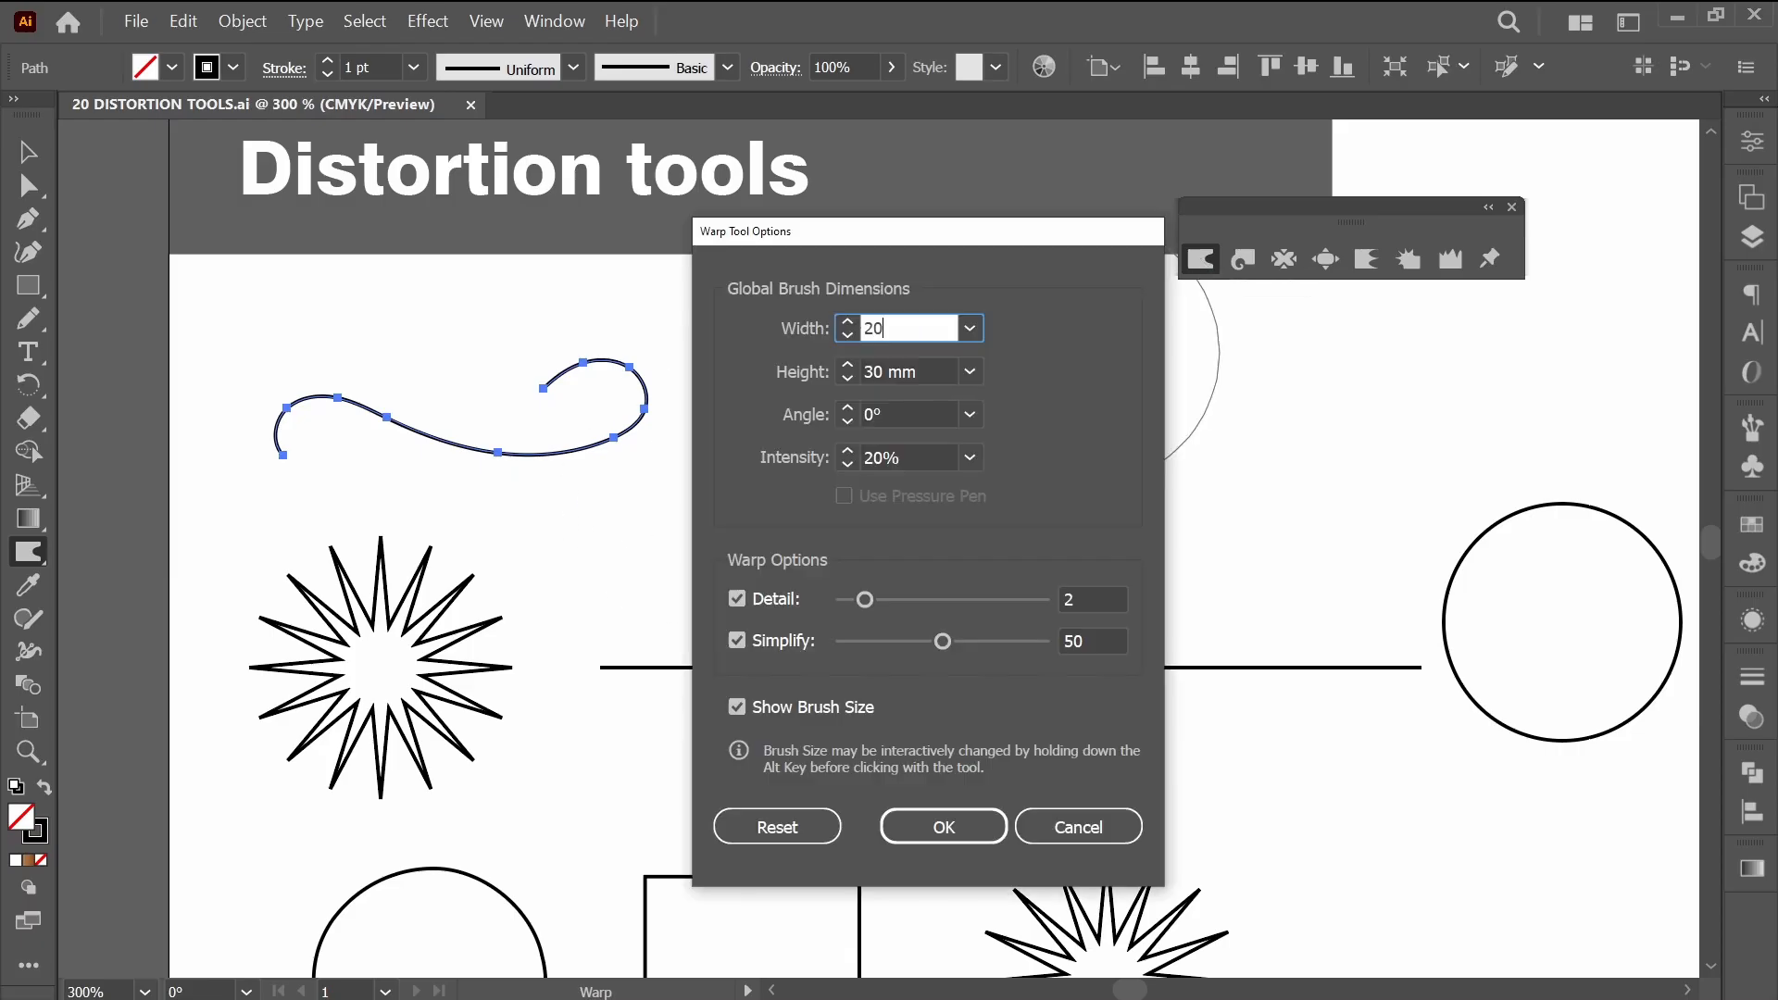
pyautogui.press('Tab')
pyautogui.write('20')
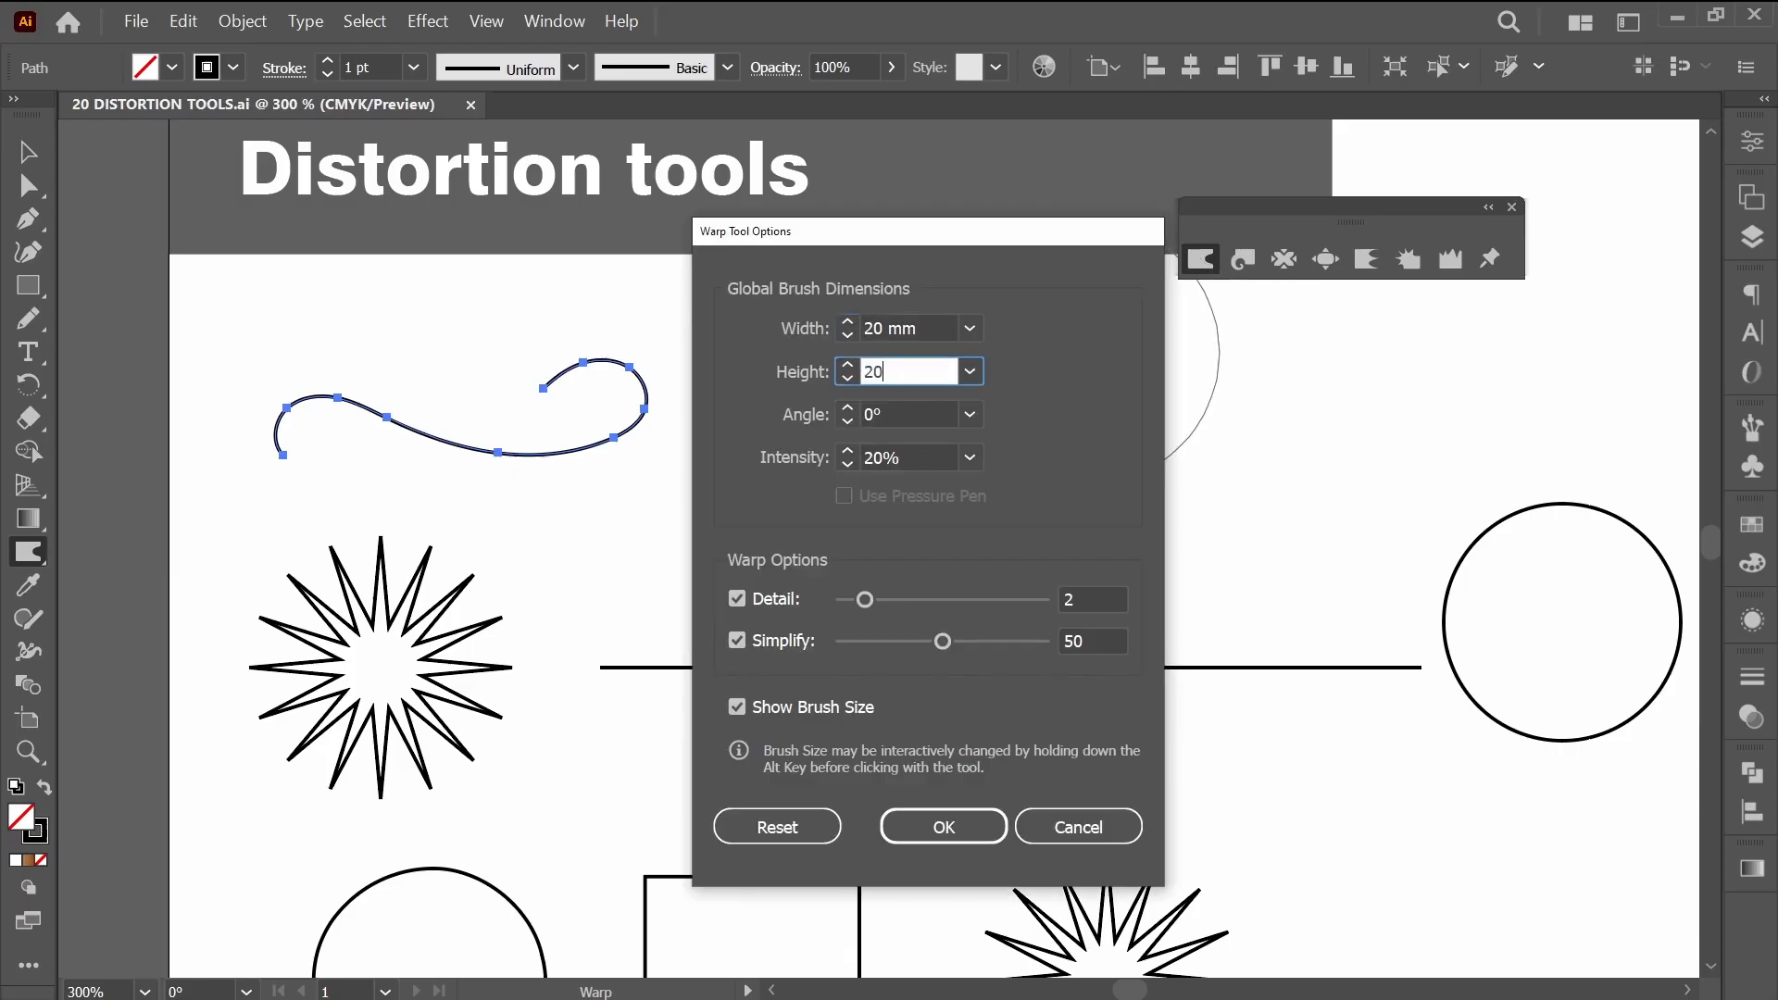
pyautogui.click(912, 460)
pyautogui.press('Return')
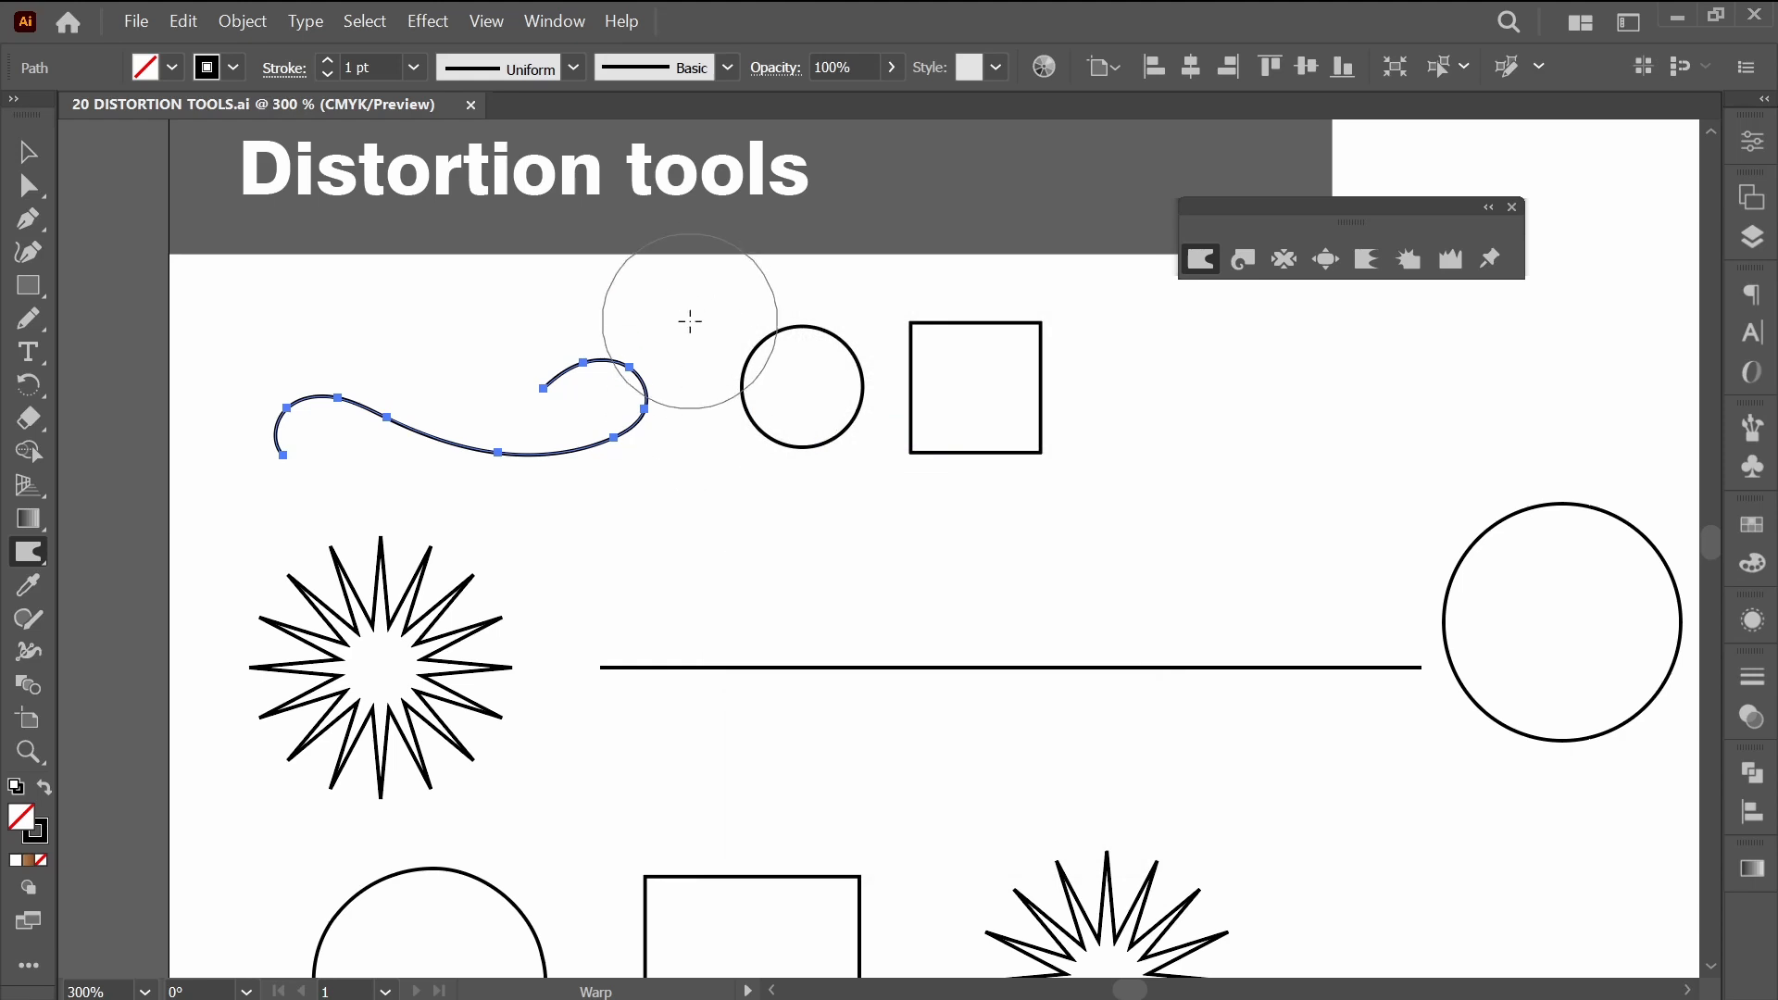
# Warp the selected curve's right loop and lower bend into a fuller, rounder shape.
pyautogui.scroll(2, 586, 398)
pyautogui.moveTo(593, 400)
pyautogui.mouseDown()
pyautogui.moveTo(728, 425)
pyautogui.moveTo(803, 394)
pyautogui.moveTo(893, 427)
pyautogui.moveTo(833, 397)
pyautogui.moveTo(747, 397)
pyautogui.mouseUp()
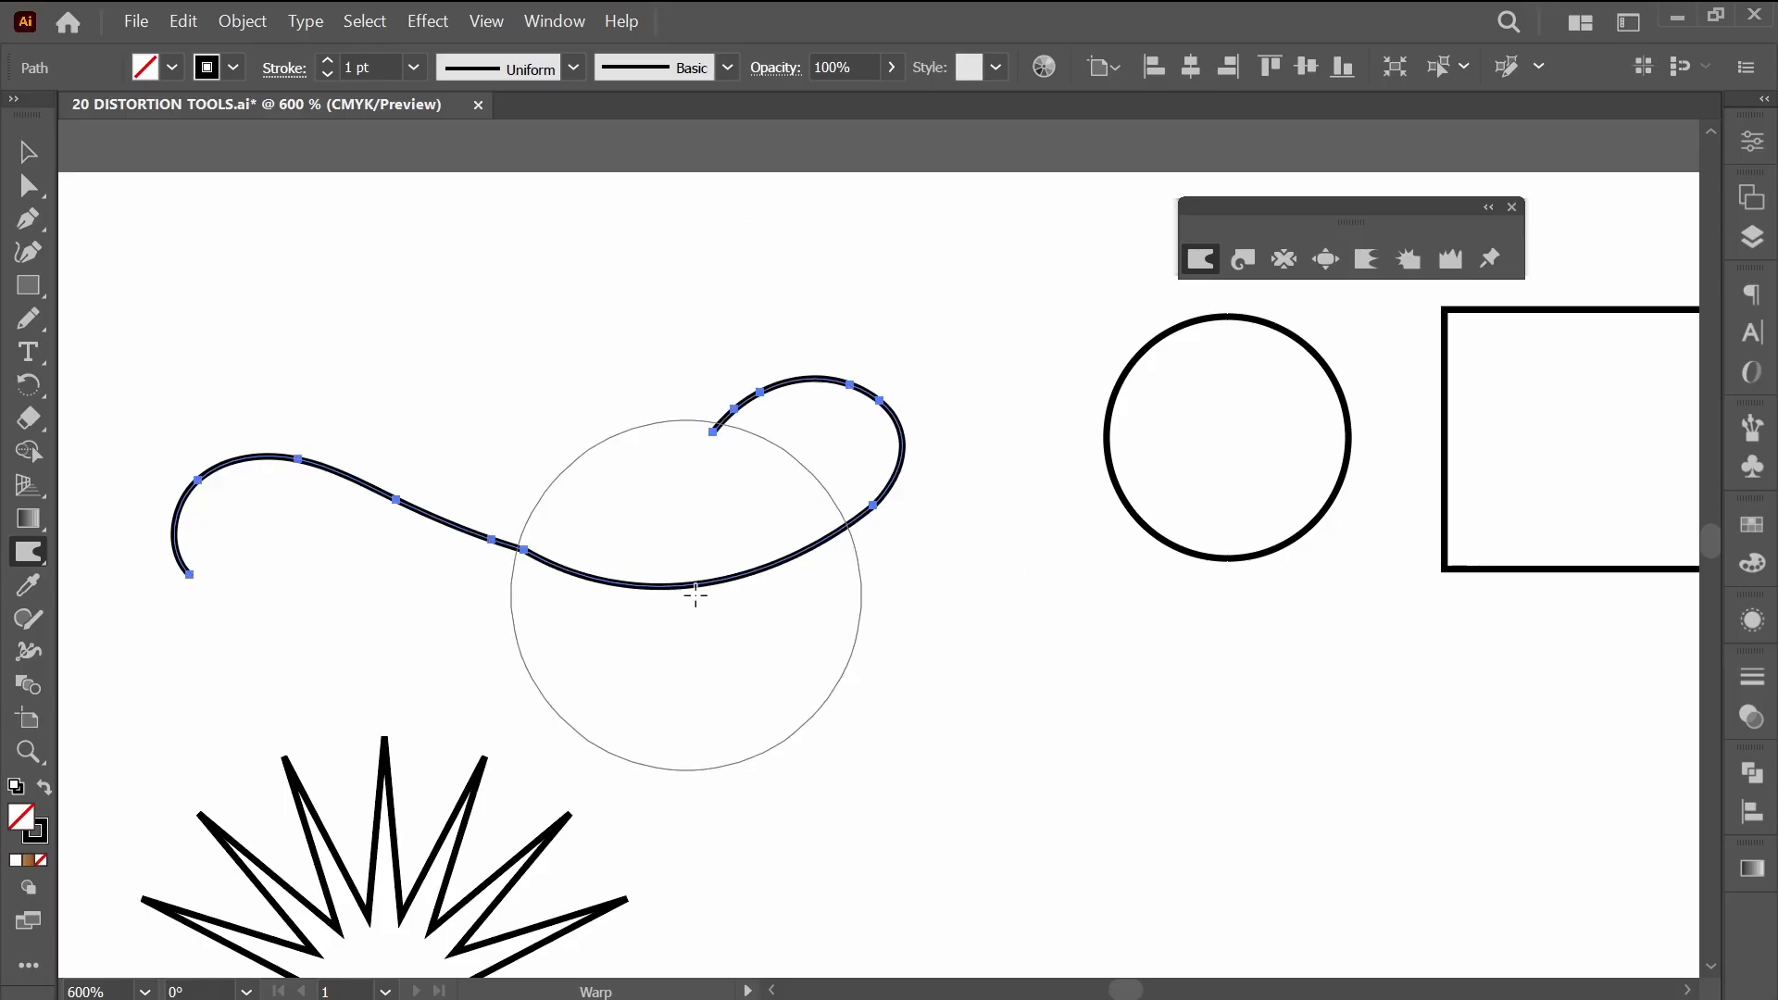
pyautogui.moveTo(503, 556)
pyautogui.mouseDown()
pyautogui.moveTo(291, 459)
pyautogui.moveTo(227, 467)
pyautogui.moveTo(198, 508)
pyautogui.moveTo(270, 461)
pyautogui.moveTo(436, 554)
pyautogui.moveTo(438, 516)
pyautogui.moveTo(393, 538)
pyautogui.moveTo(306, 495)
pyautogui.moveTo(244, 485)
pyautogui.moveTo(244, 501)
pyautogui.moveTo(637, 605)
pyautogui.moveTo(810, 450)
pyautogui.mouseUp()
# Reduce the Warp brush to 10 mm wide and 10 mm high.
pyautogui.press('Return')
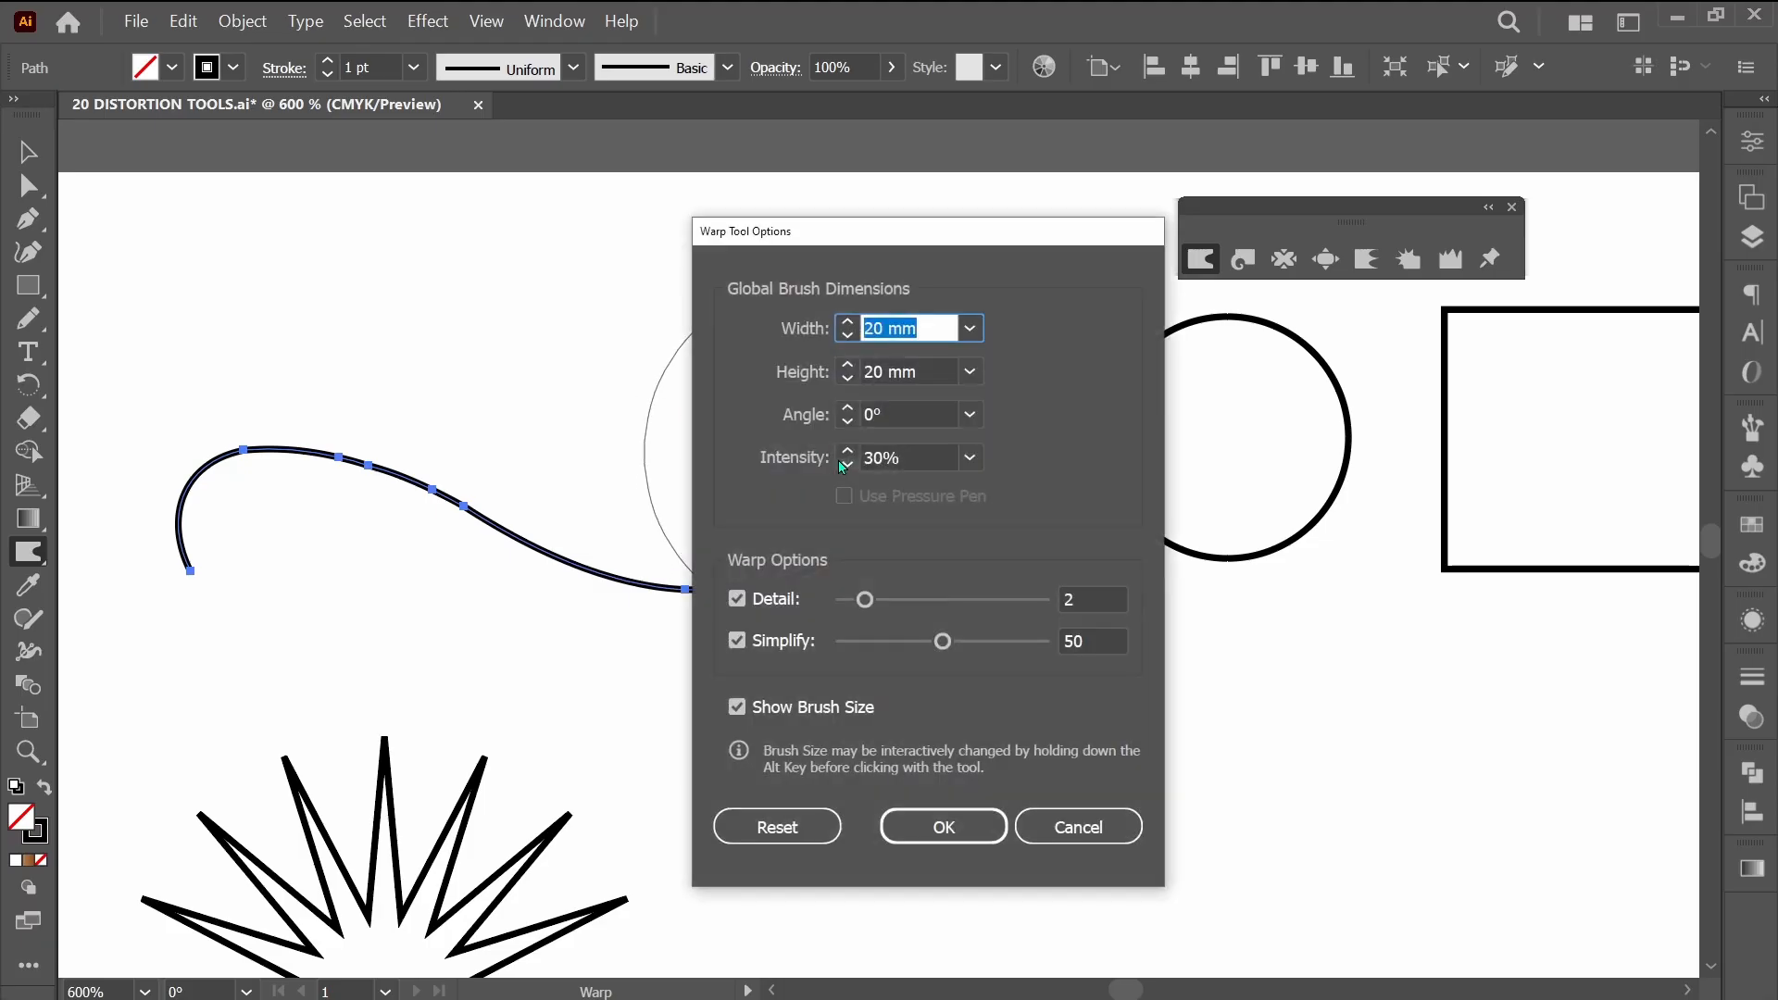
pyautogui.write('10')
pyautogui.press('Tab')
pyautogui.write('10')
pyautogui.press('Return')
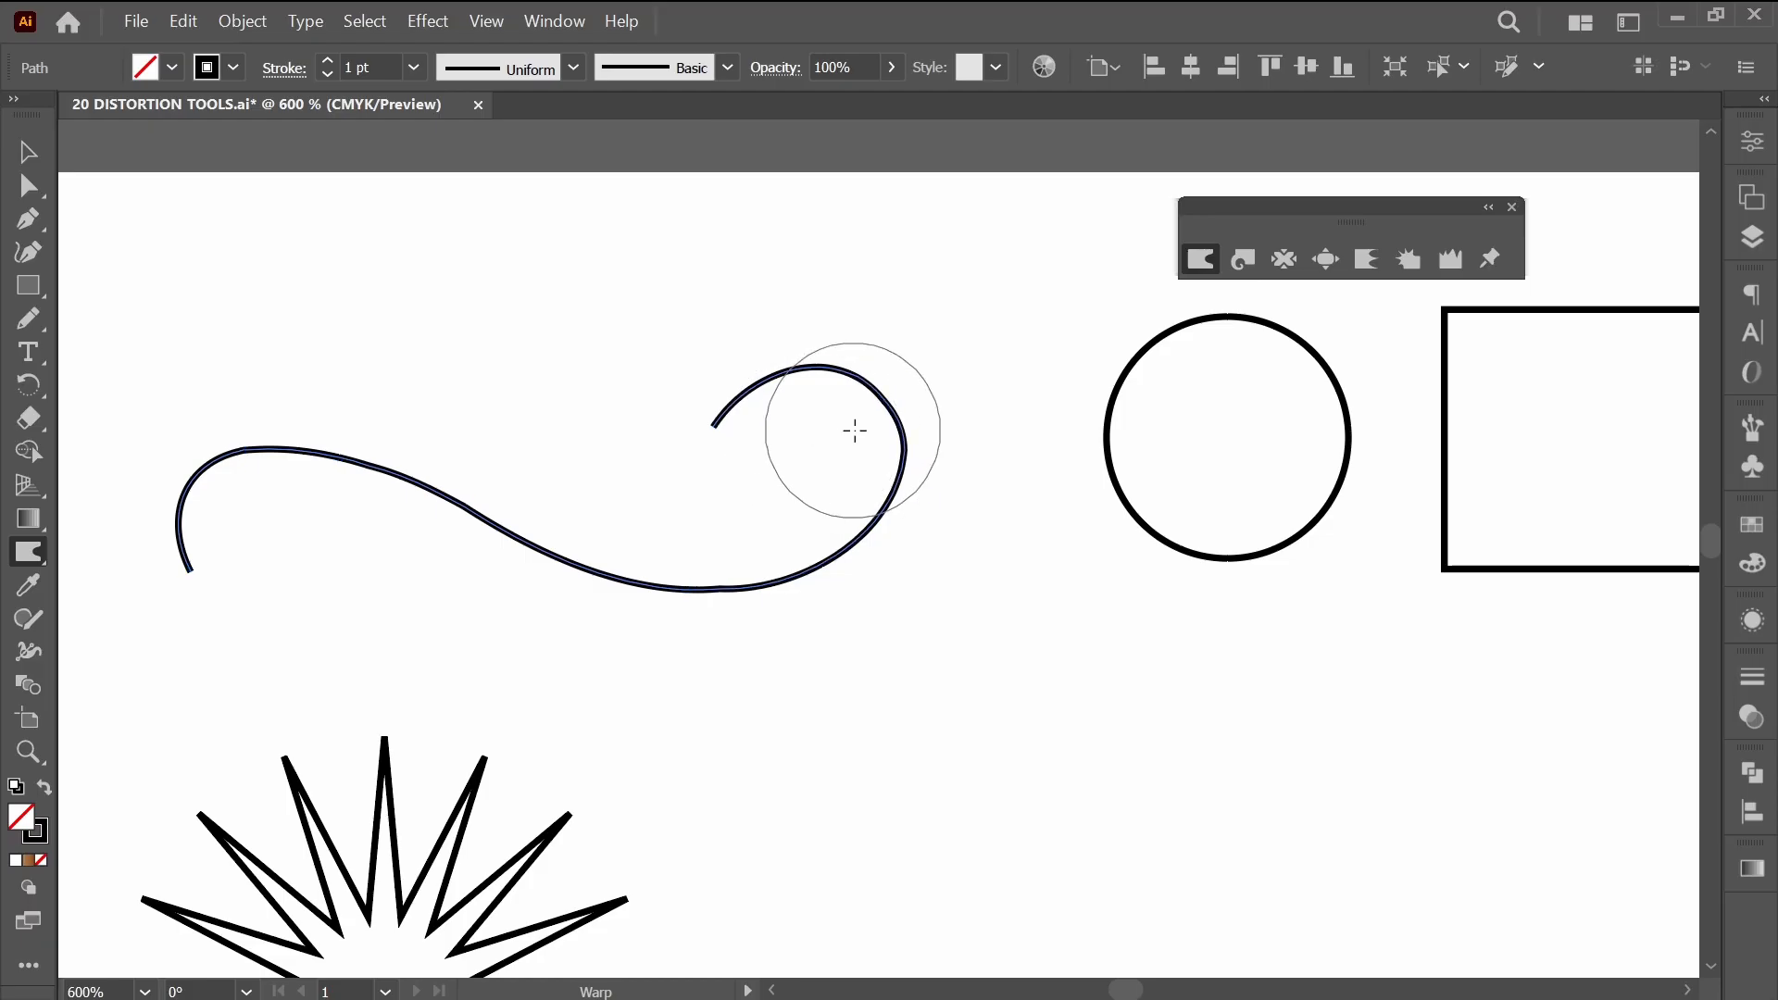
# Refine the curve's right loop with a Warp stroke and even out the path with the Smooth tool.
pyautogui.moveTo(855, 430)
pyautogui.mouseDown()
pyautogui.moveTo(877, 425)
pyautogui.moveTo(865, 492)
pyautogui.moveTo(826, 528)
pyautogui.mouseUp()
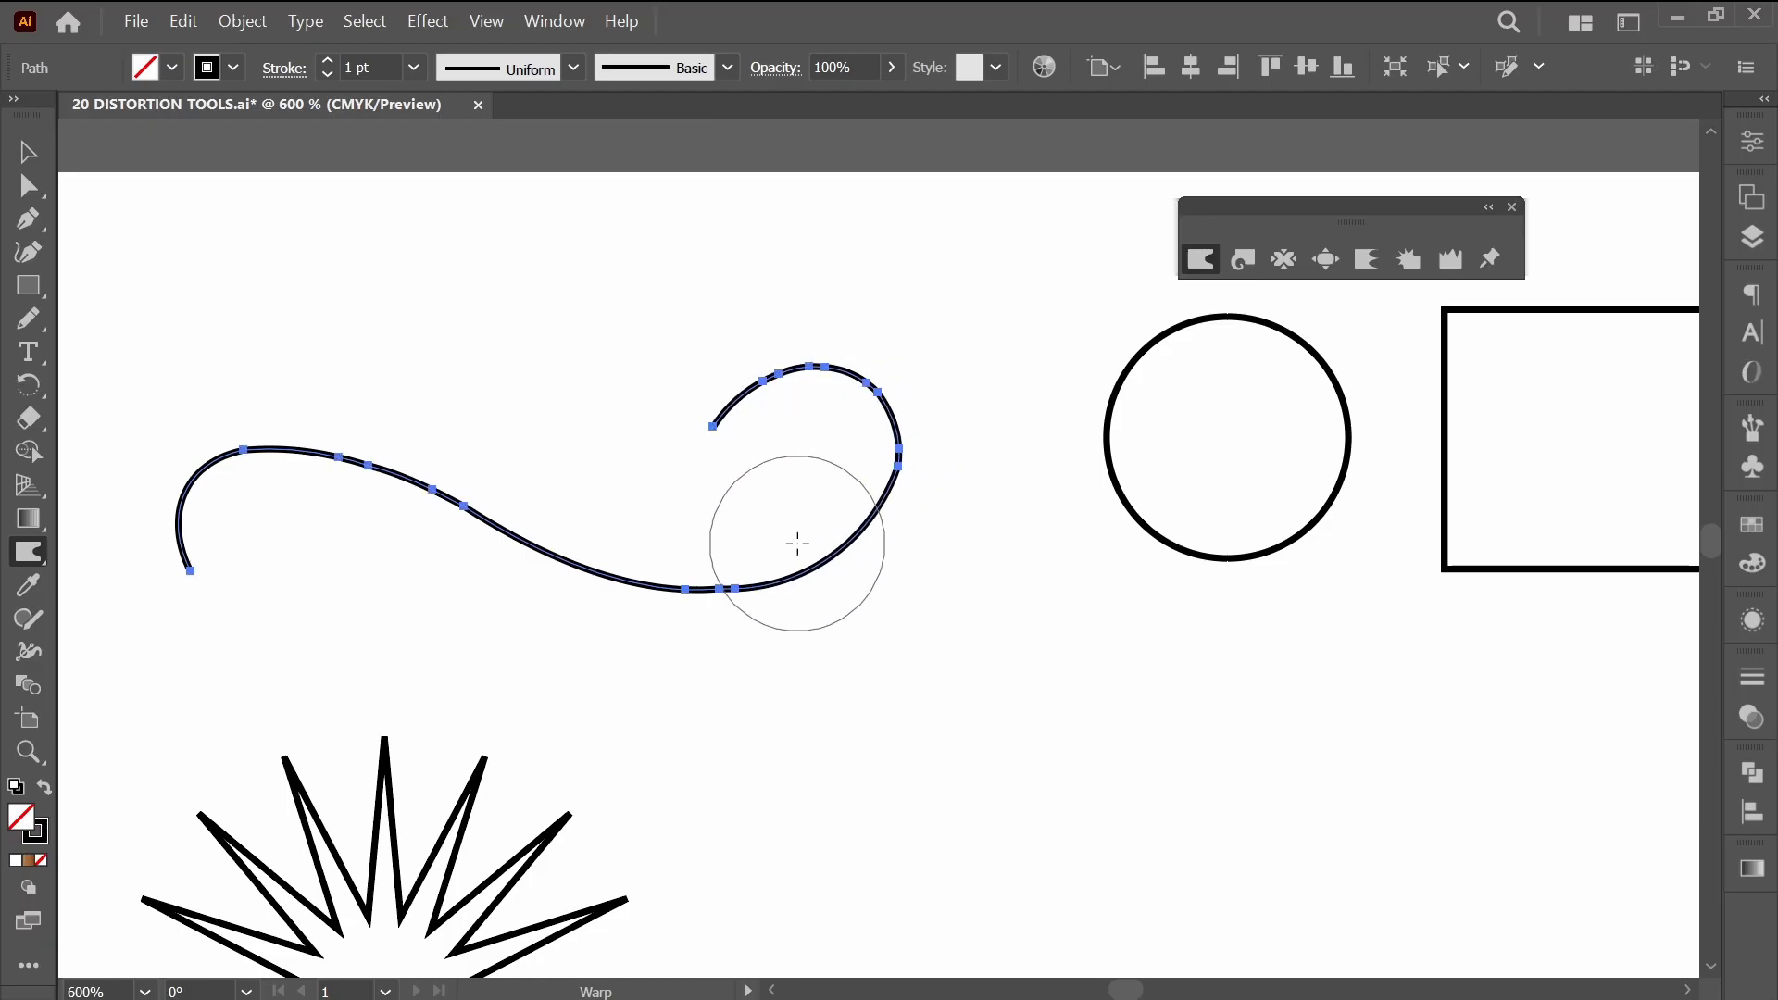
pyautogui.moveTo(37, 318); pyautogui.dragTo(148, 421)
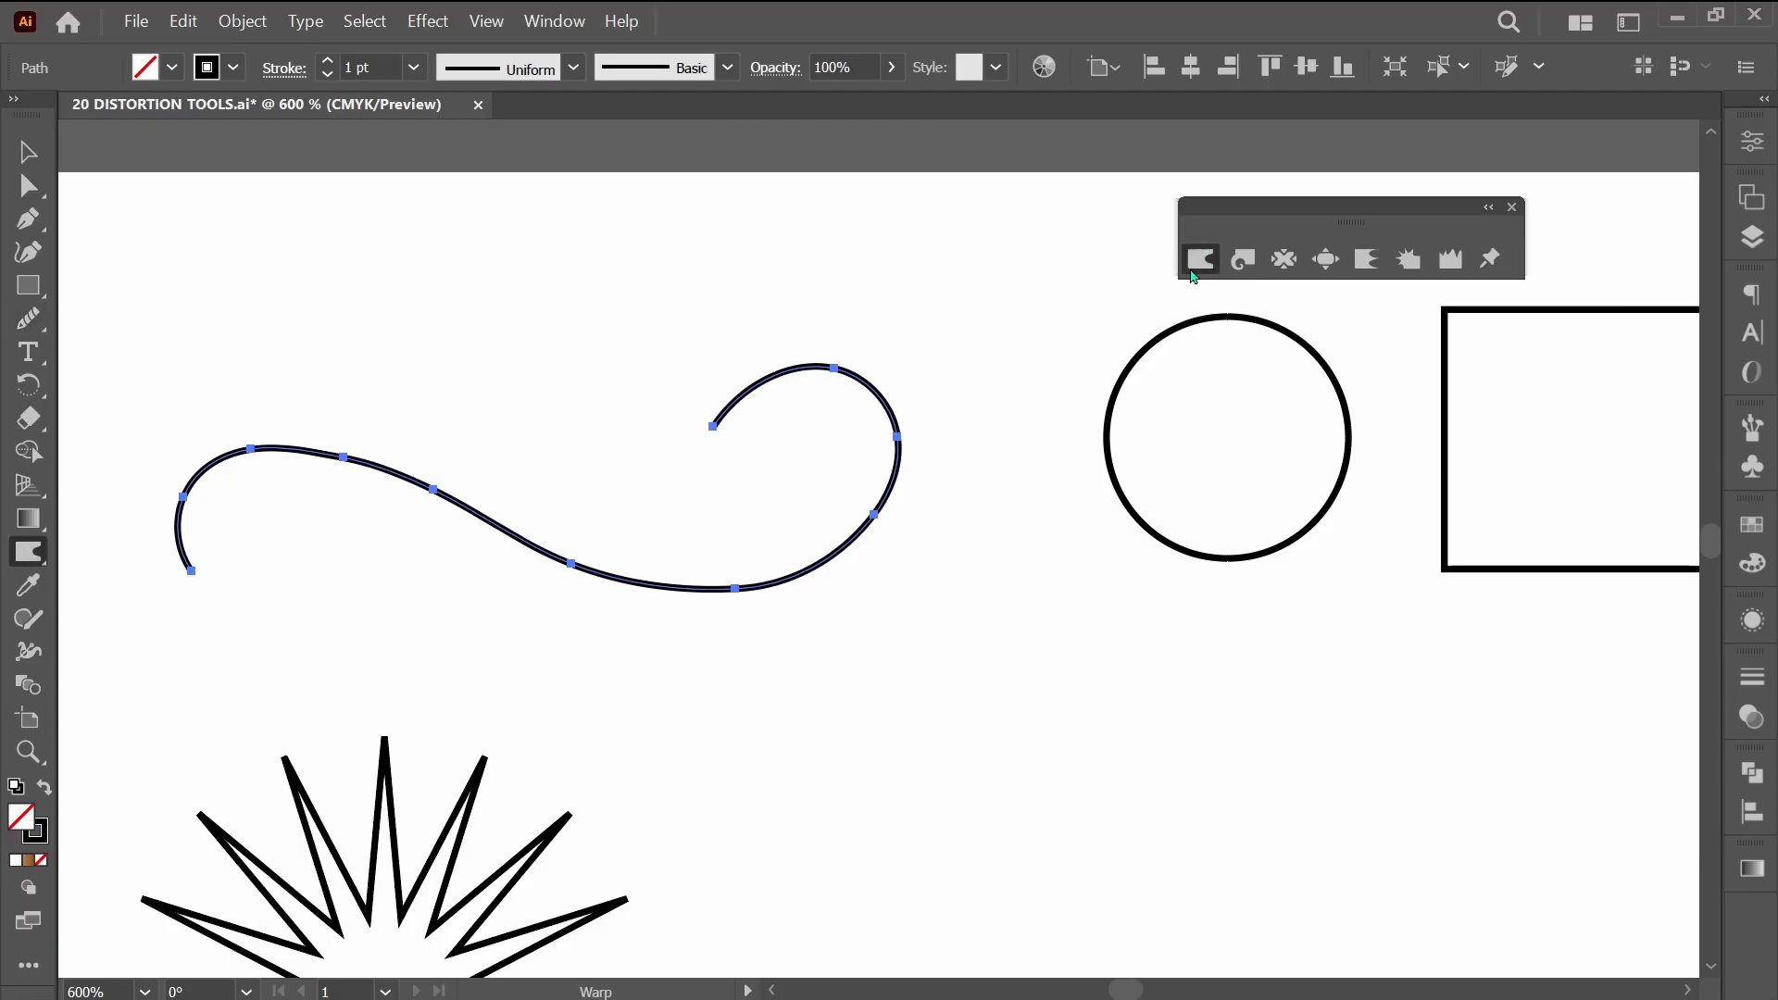
# Warp the curve's right loop upward and outward, and reshape its lower and middle bends with the Warp tool.
pyautogui.moveTo(868, 466)
pyautogui.mouseDown()
pyautogui.moveTo(905, 395)
pyautogui.moveTo(881, 427)
pyautogui.moveTo(883, 385)
pyautogui.moveTo(806, 398)
pyautogui.moveTo(760, 382)
pyautogui.moveTo(749, 412)
pyautogui.moveTo(738, 397)
pyautogui.moveTo(799, 387)
pyautogui.mouseUp()
pyautogui.moveTo(842, 309)
pyautogui.mouseDown()
pyautogui.moveTo(818, 345)
pyautogui.moveTo(836, 361)
pyautogui.moveTo(837, 342)
pyautogui.moveTo(782, 397)
pyautogui.moveTo(766, 366)
pyautogui.moveTo(841, 401)
pyautogui.mouseUp()
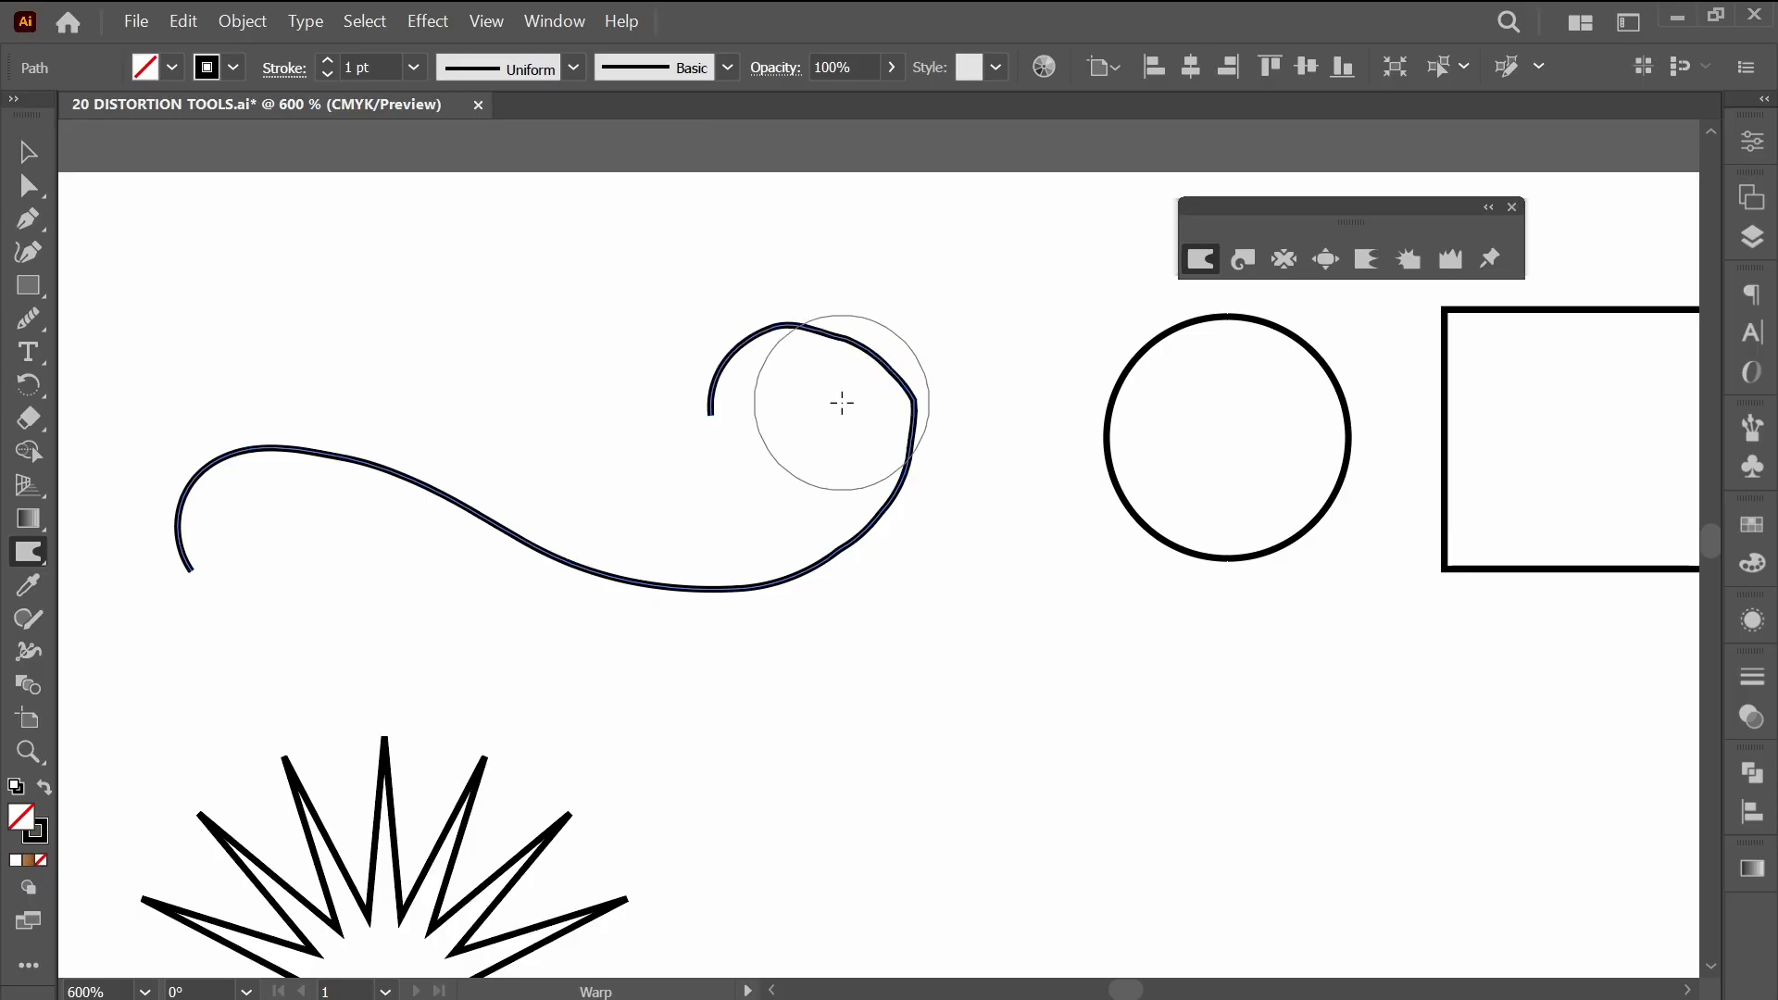
pyautogui.moveTo(838, 522); pyautogui.dragTo(762, 528)
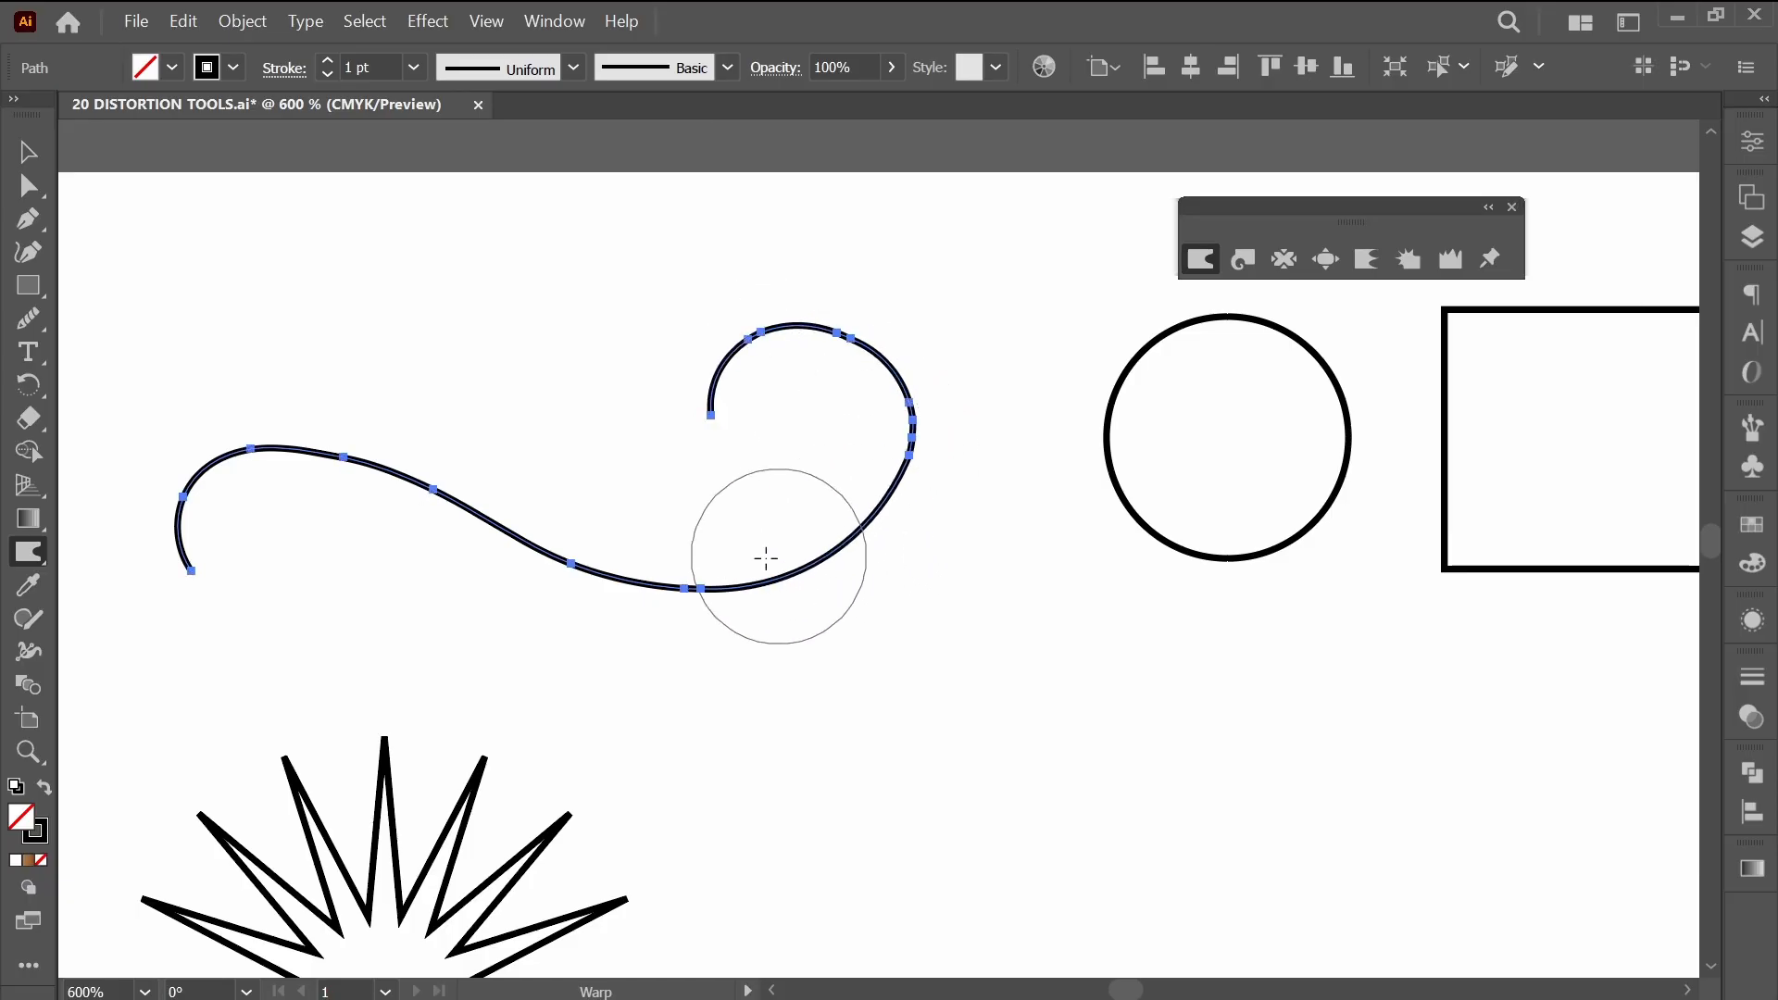
pyautogui.moveTo(638, 547)
pyautogui.mouseDown()
pyautogui.moveTo(548, 526)
pyautogui.moveTo(488, 469)
pyautogui.mouseUp()
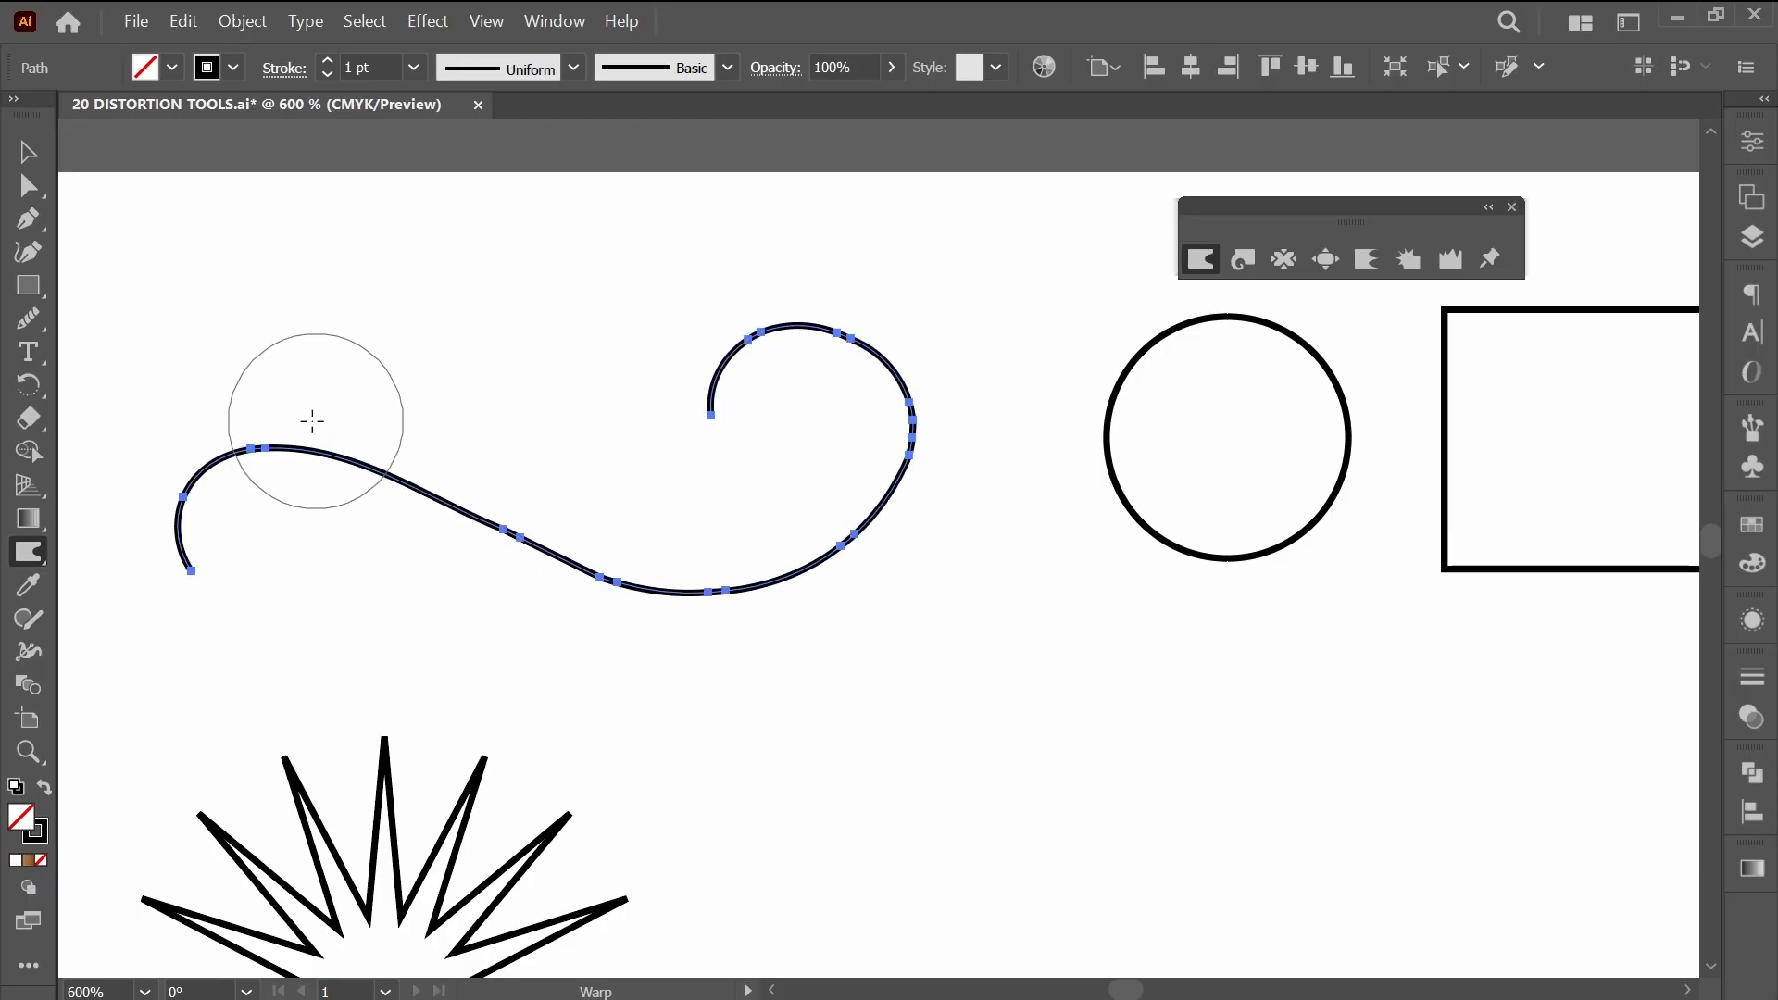
# Examine the anchor points on the curve's left hump with Direct Selection, and deselect the path.
pyautogui.click(29, 187)
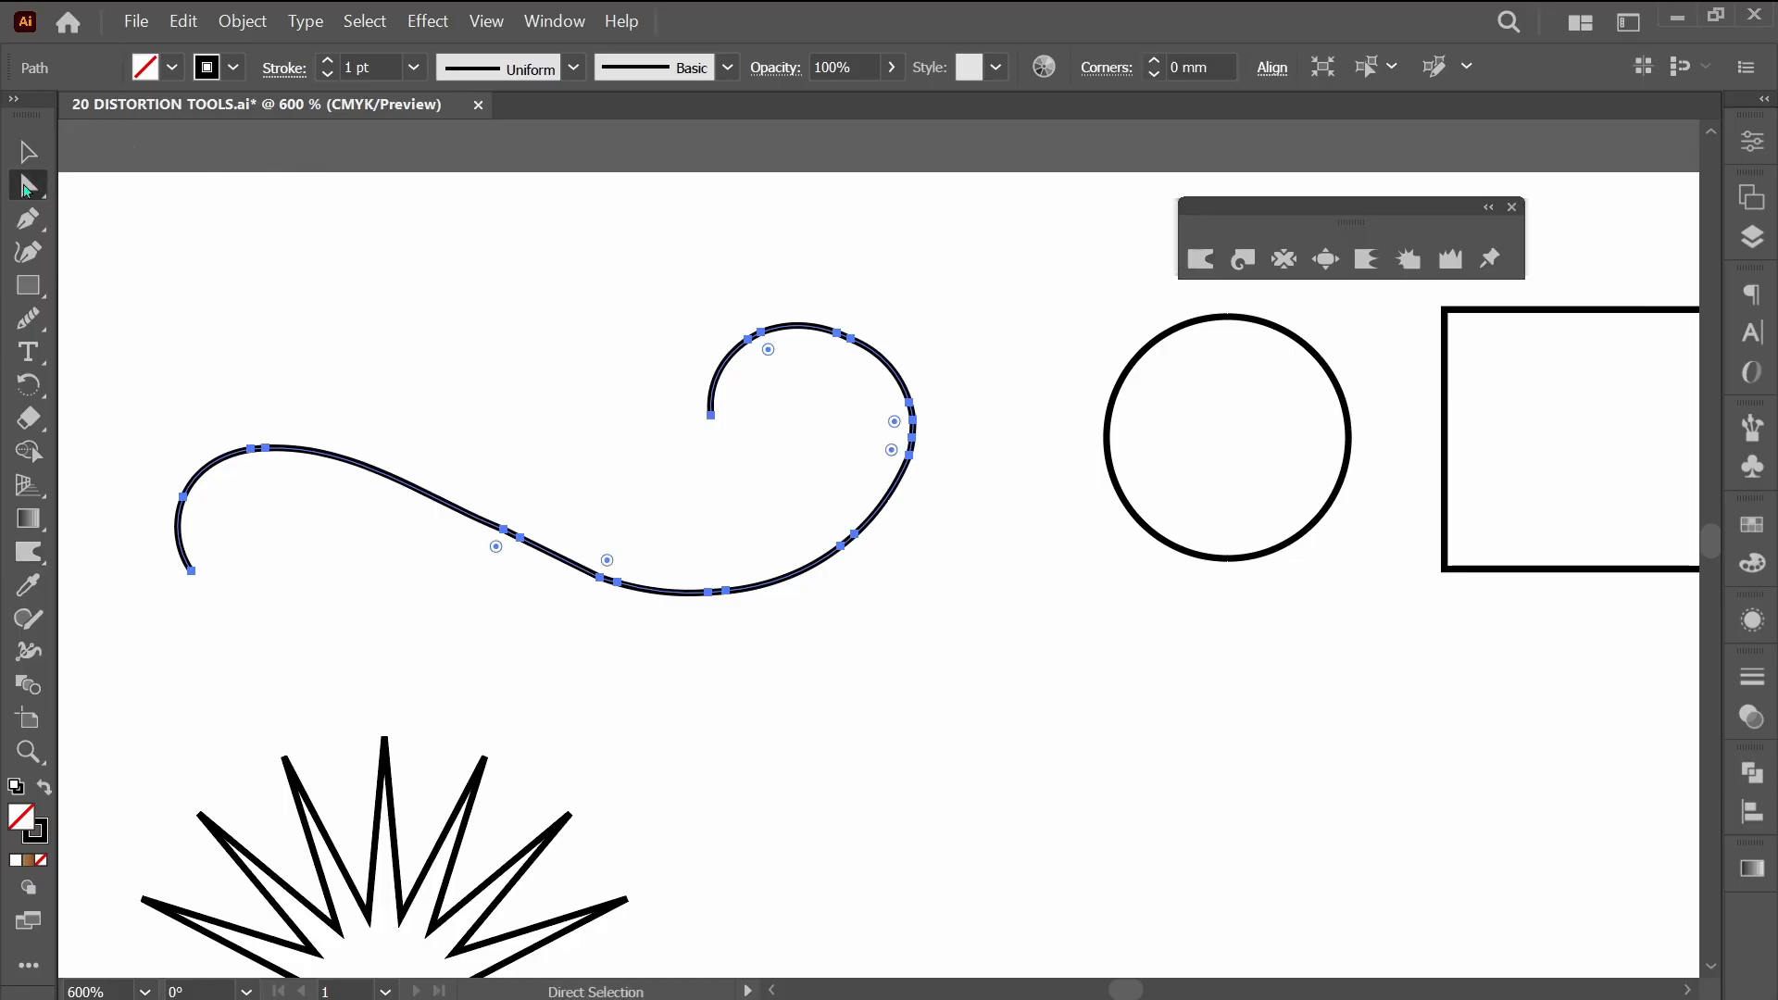
pyautogui.moveTo(233, 418); pyautogui.dragTo(277, 463)
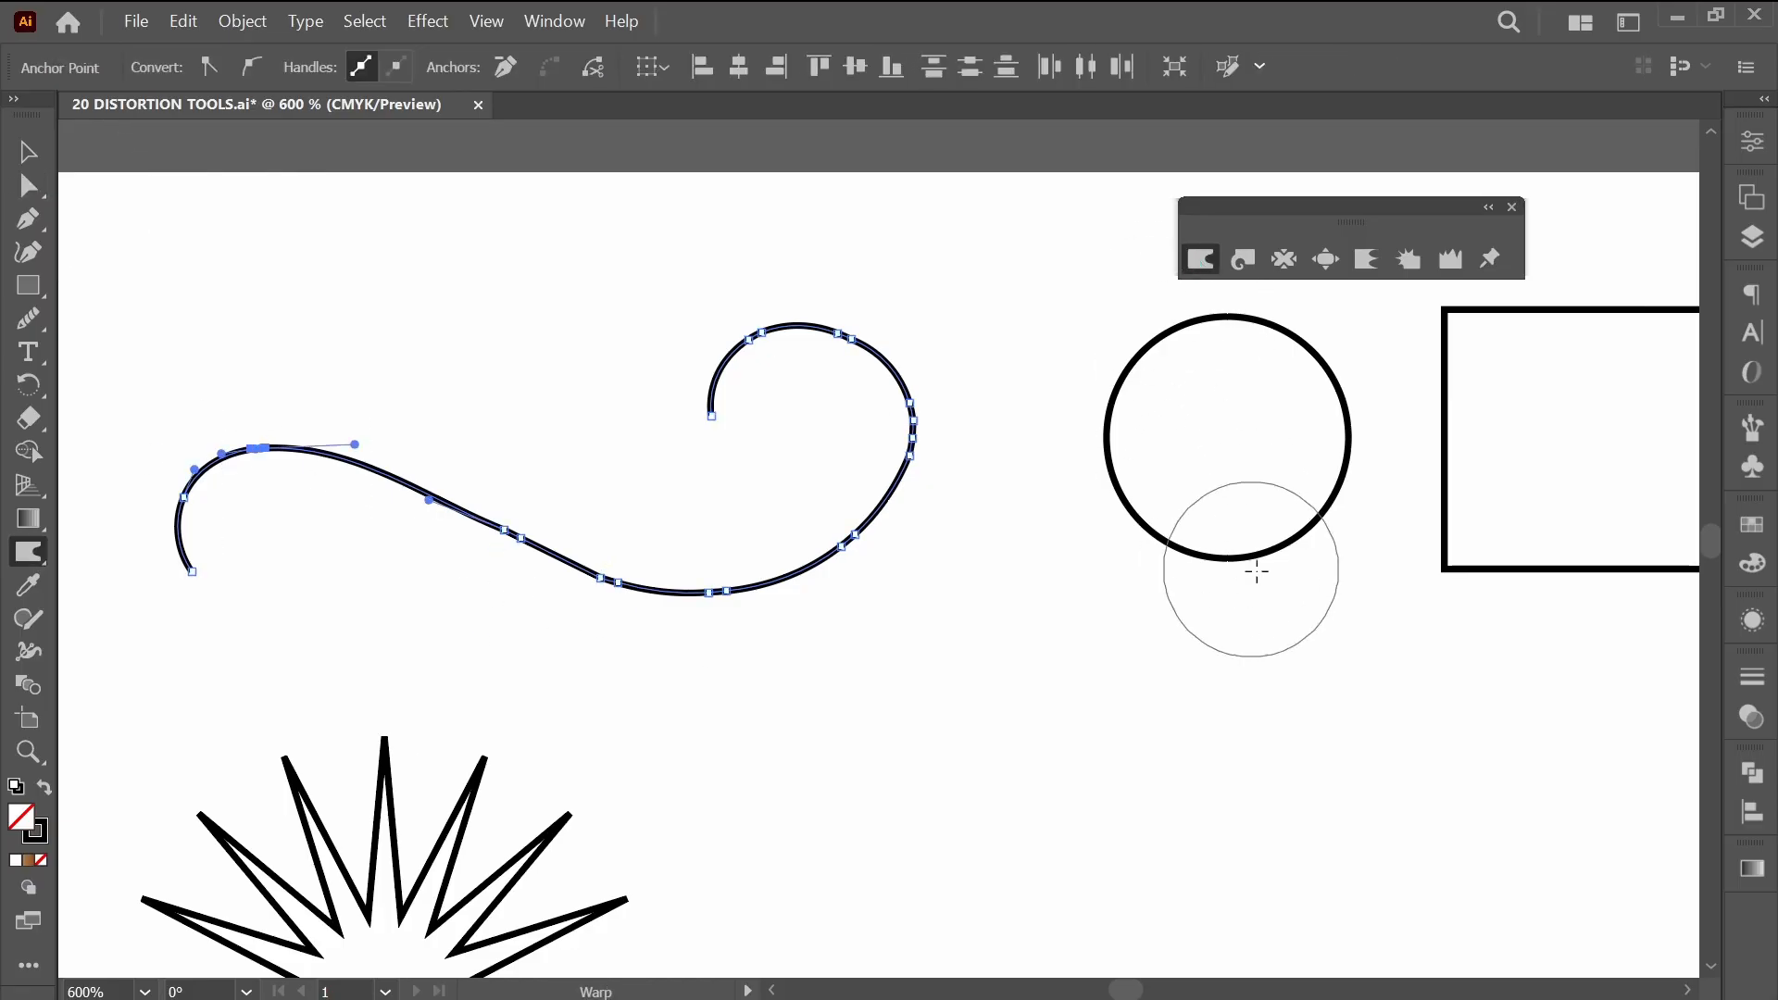
pyautogui.moveTo(1276, 646); pyautogui.dragTo(839, 670)
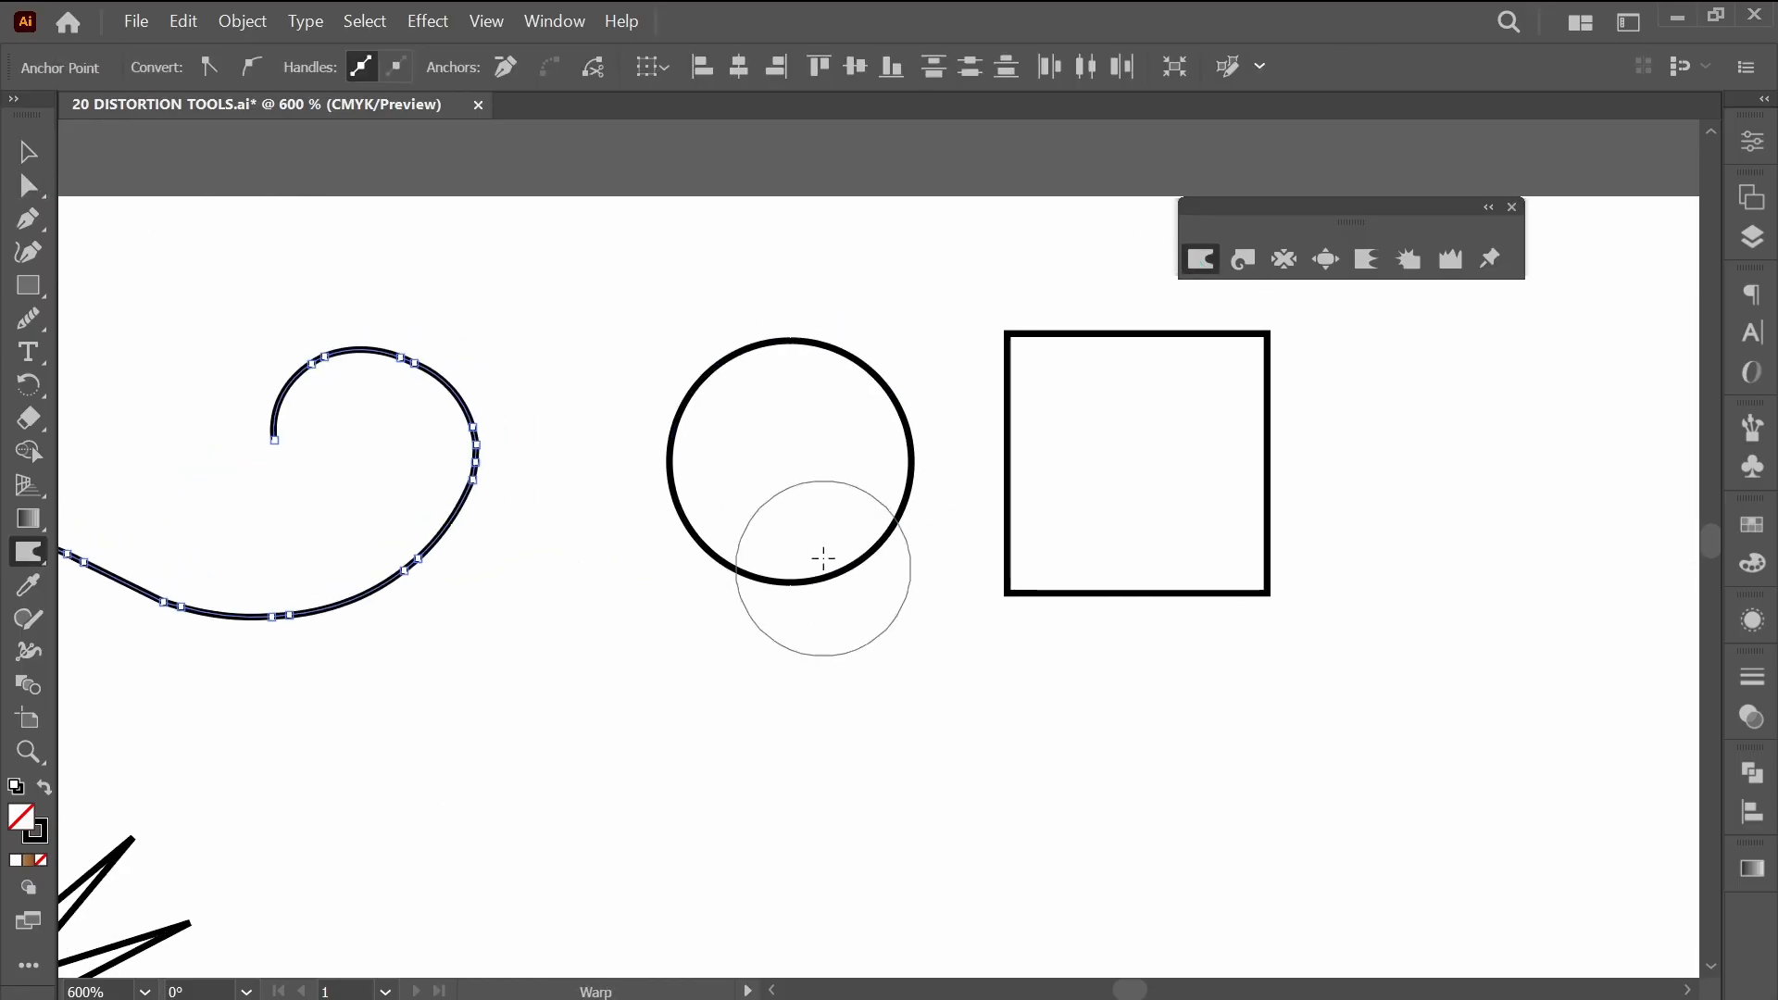
pyautogui.keyDown('ctrl'); pyautogui.click(838, 659); pyautogui.keyUp('ctrl')
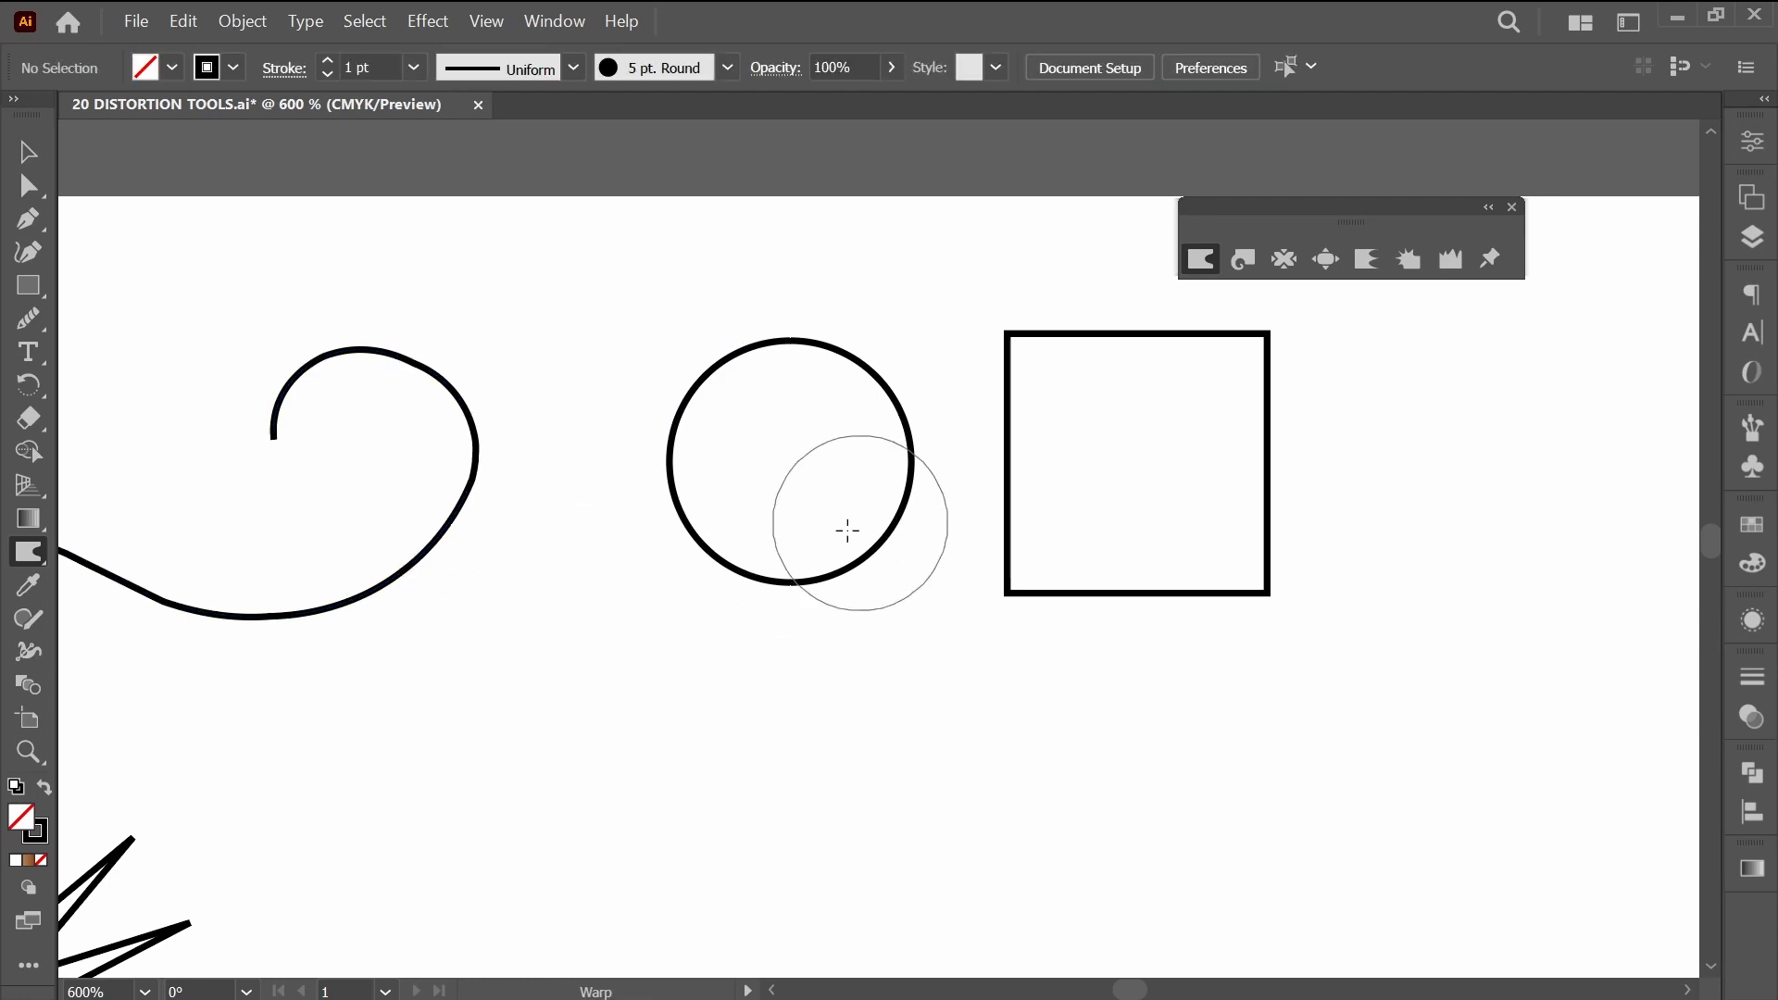
# Warp the outline of the small circle in the first row into a slightly larger, irregular round shape.
pyautogui.moveTo(803, 396)
pyautogui.mouseDown()
pyautogui.moveTo(884, 410)
pyautogui.moveTo(842, 453)
pyautogui.moveTo(867, 473)
pyautogui.moveTo(799, 560)
pyautogui.moveTo(744, 552)
pyautogui.moveTo(724, 505)
pyautogui.moveTo(684, 492)
pyautogui.moveTo(766, 370)
pyautogui.mouseUp()
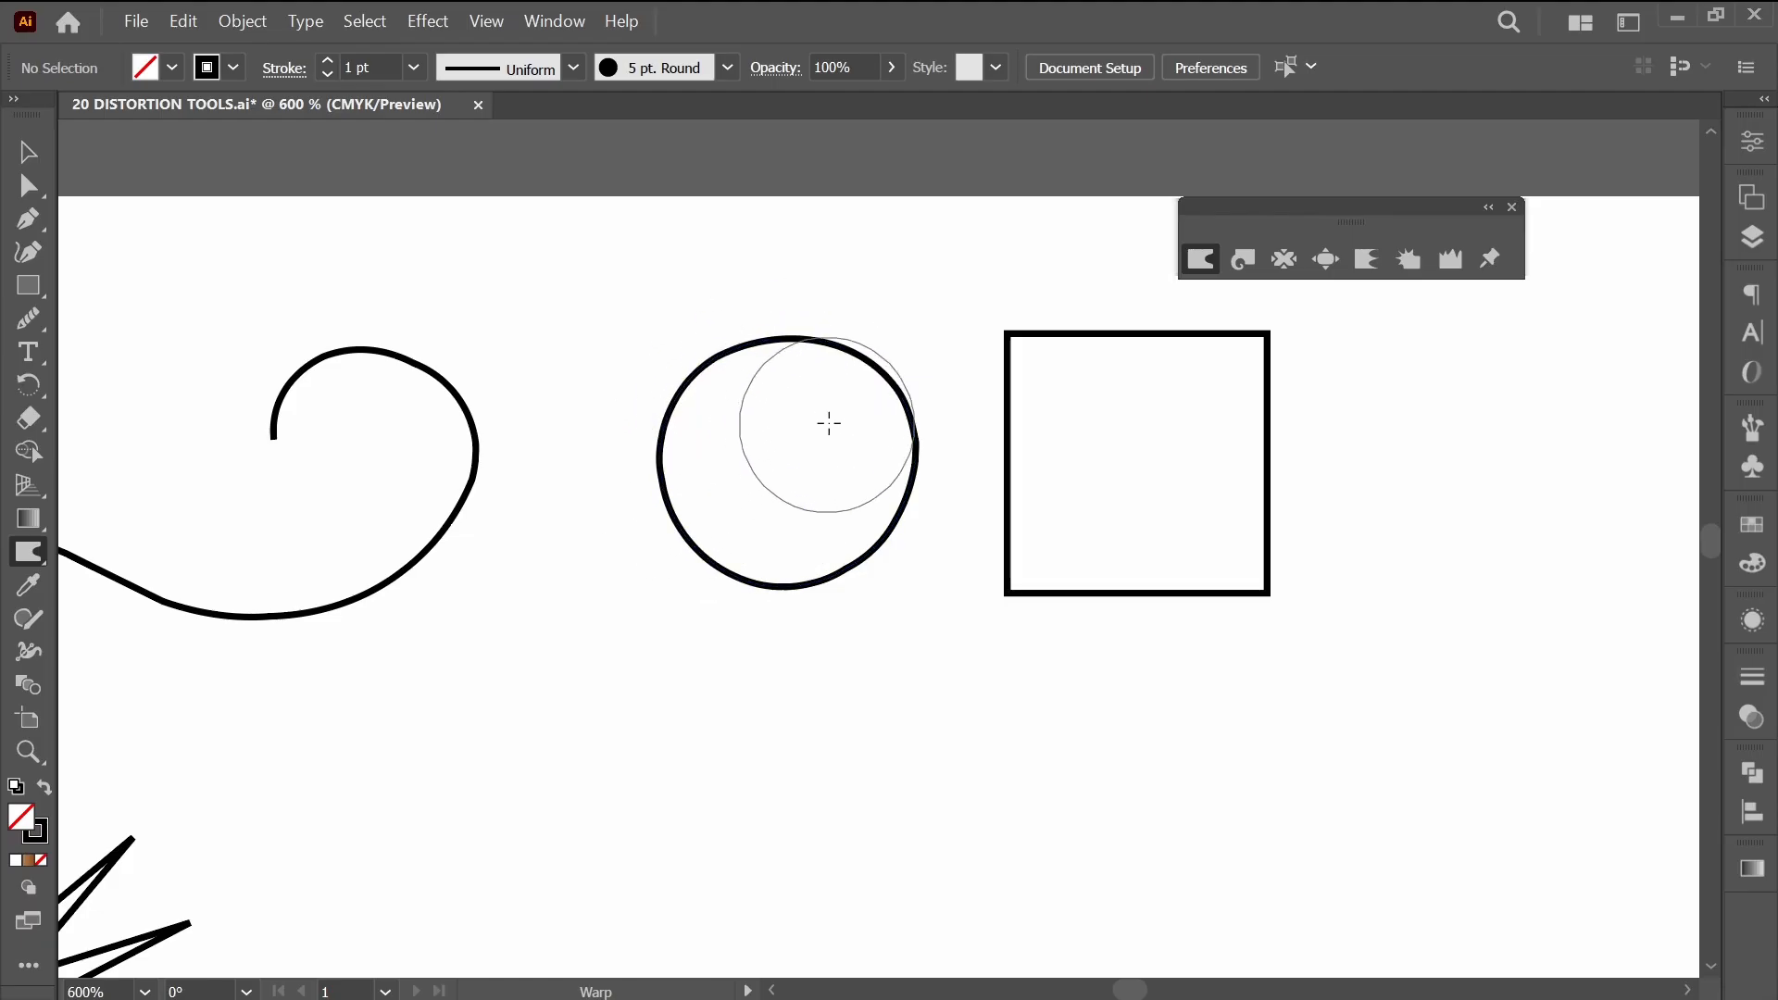
pyautogui.moveTo(792, 552)
pyautogui.mouseDown()
pyautogui.moveTo(705, 539)
pyautogui.moveTo(684, 509)
pyautogui.moveTo(875, 323)
pyautogui.moveTo(923, 360)
pyautogui.mouseUp()
pyautogui.moveTo(916, 573); pyautogui.dragTo(889, 550)
pyautogui.moveTo(842, 623); pyautogui.dragTo(754, 626)
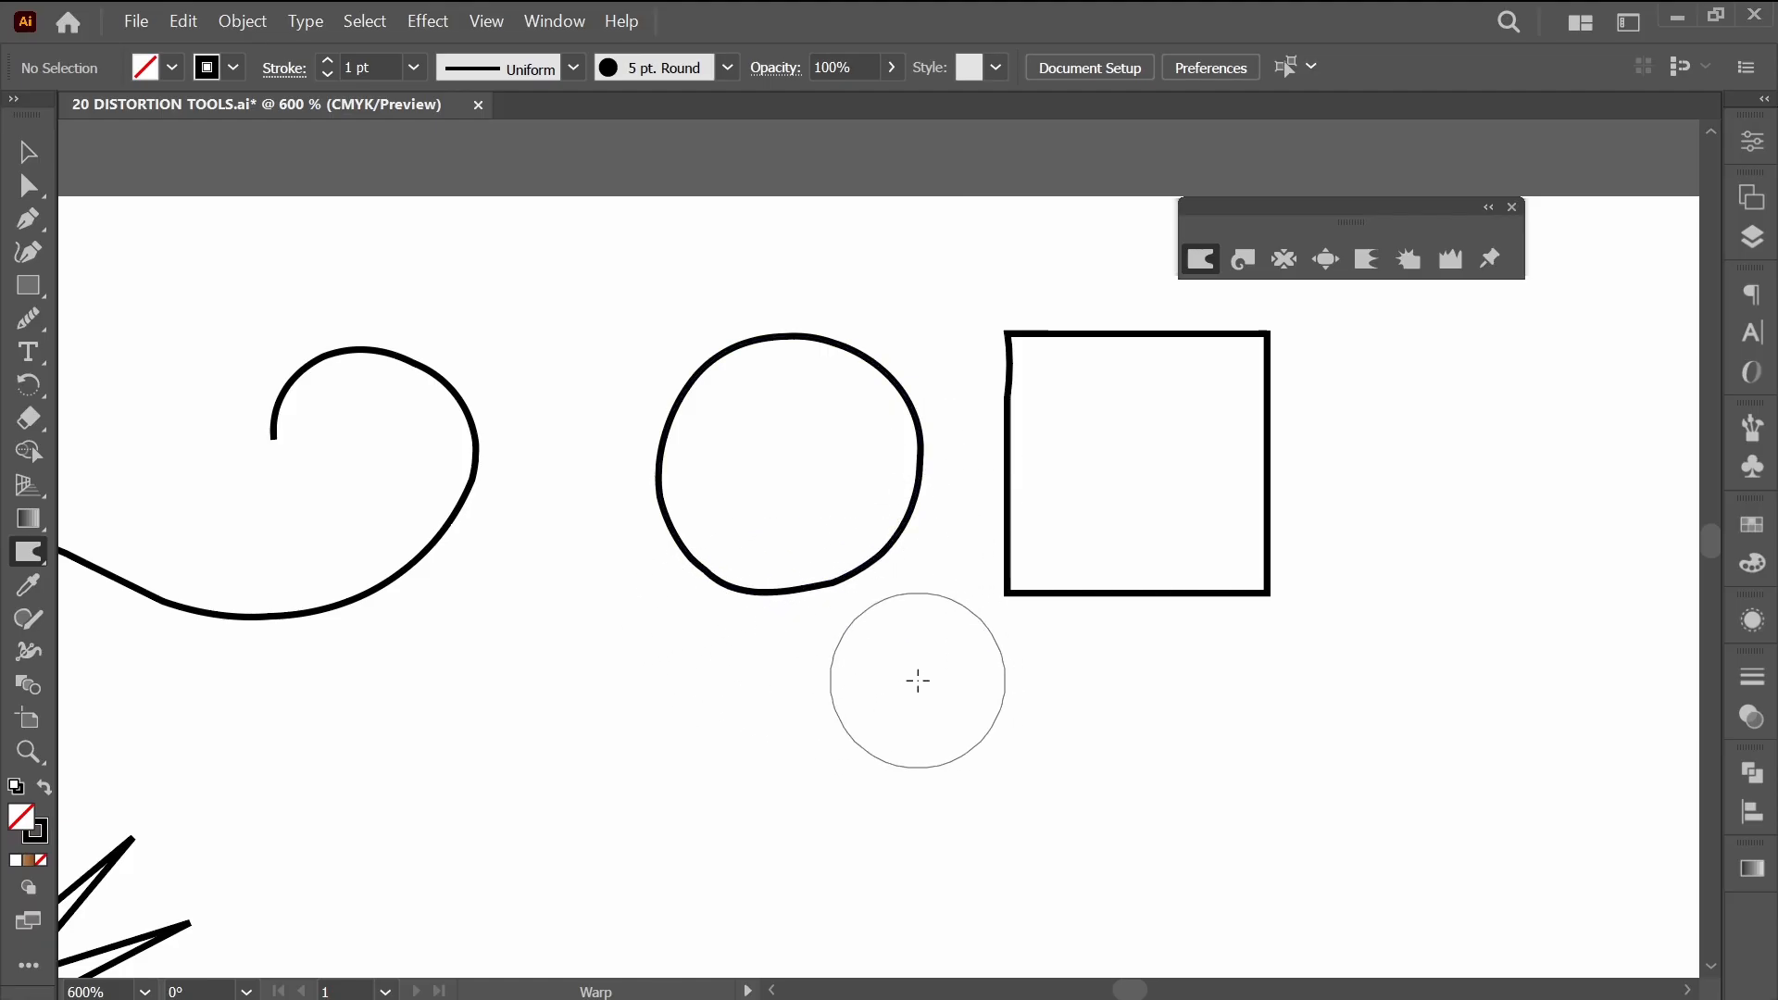
# Warp the square beside the circle, pushing its corners outward into rounded bulges and curving its sides.
pyautogui.hscroll(3, 940, 671)
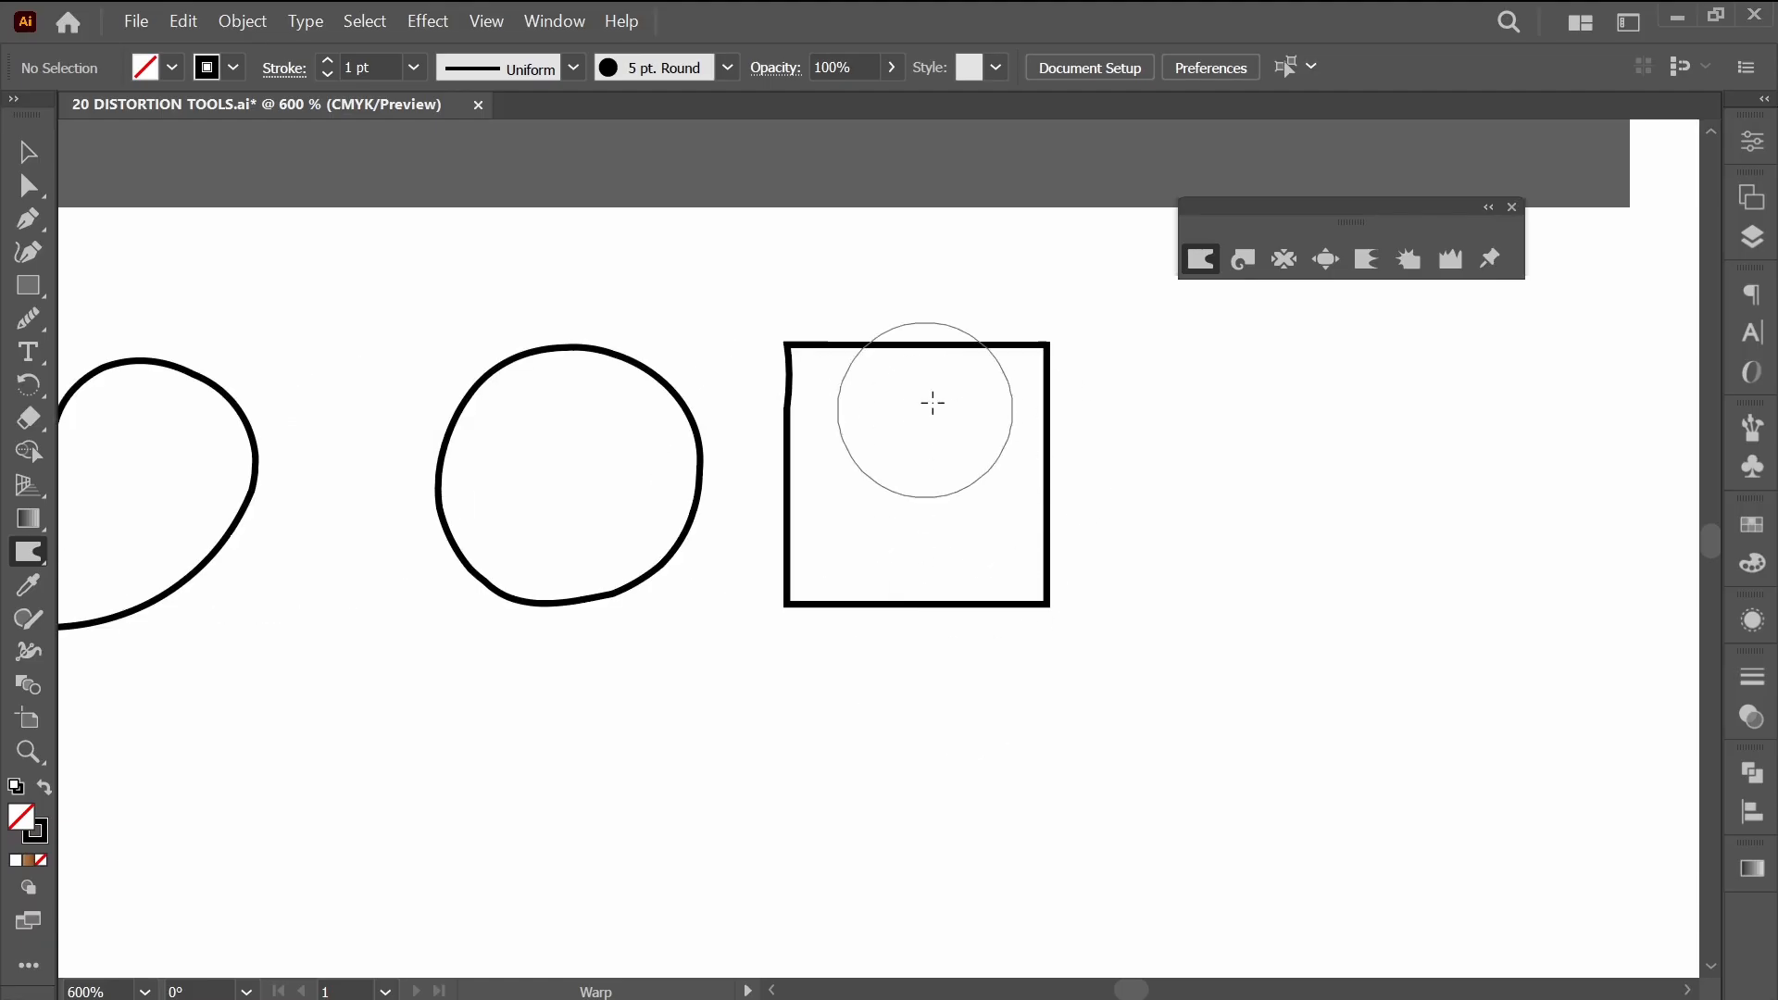
pyautogui.moveTo(990, 479)
pyautogui.mouseDown()
pyautogui.moveTo(1027, 506)
pyautogui.moveTo(989, 489)
pyautogui.moveTo(1014, 483)
pyautogui.moveTo(1045, 400)
pyautogui.moveTo(868, 396)
pyautogui.moveTo(793, 362)
pyautogui.moveTo(853, 461)
pyautogui.moveTo(812, 571)
pyautogui.mouseUp()
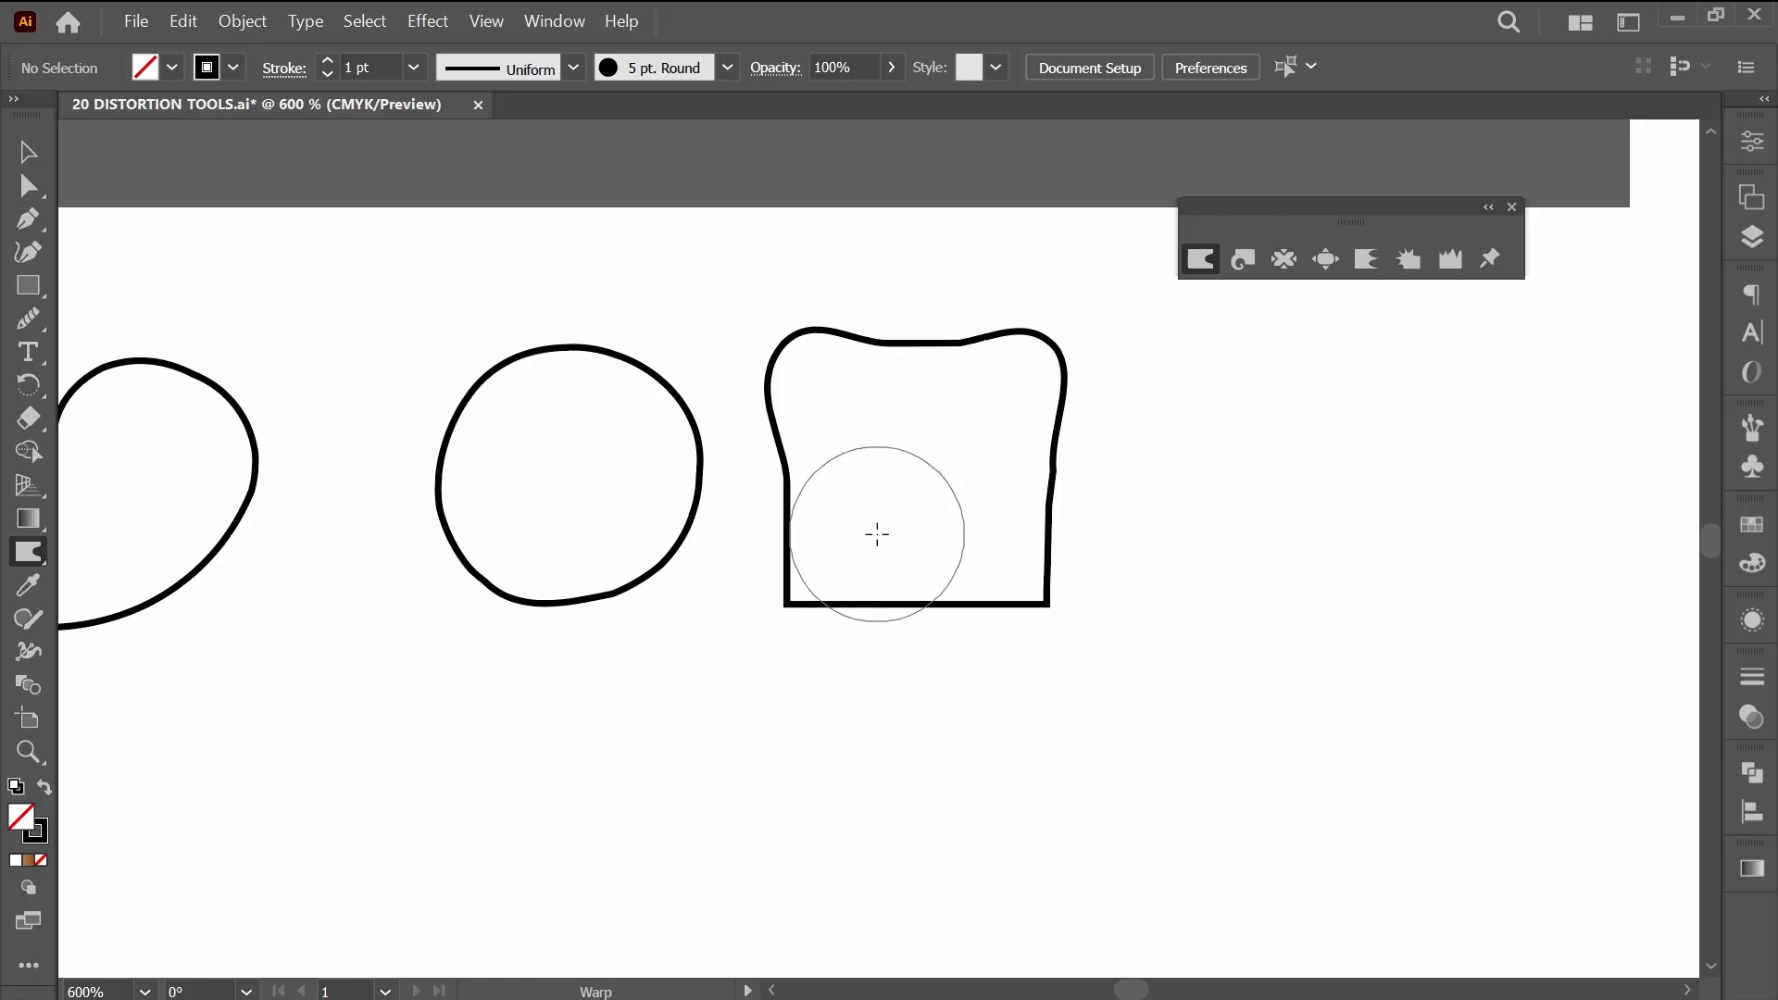
pyautogui.moveTo(860, 432)
pyautogui.mouseDown()
pyautogui.moveTo(837, 397)
pyautogui.moveTo(1004, 397)
pyautogui.moveTo(969, 398)
pyautogui.mouseUp()
pyautogui.moveTo(853, 496); pyautogui.dragTo(843, 499)
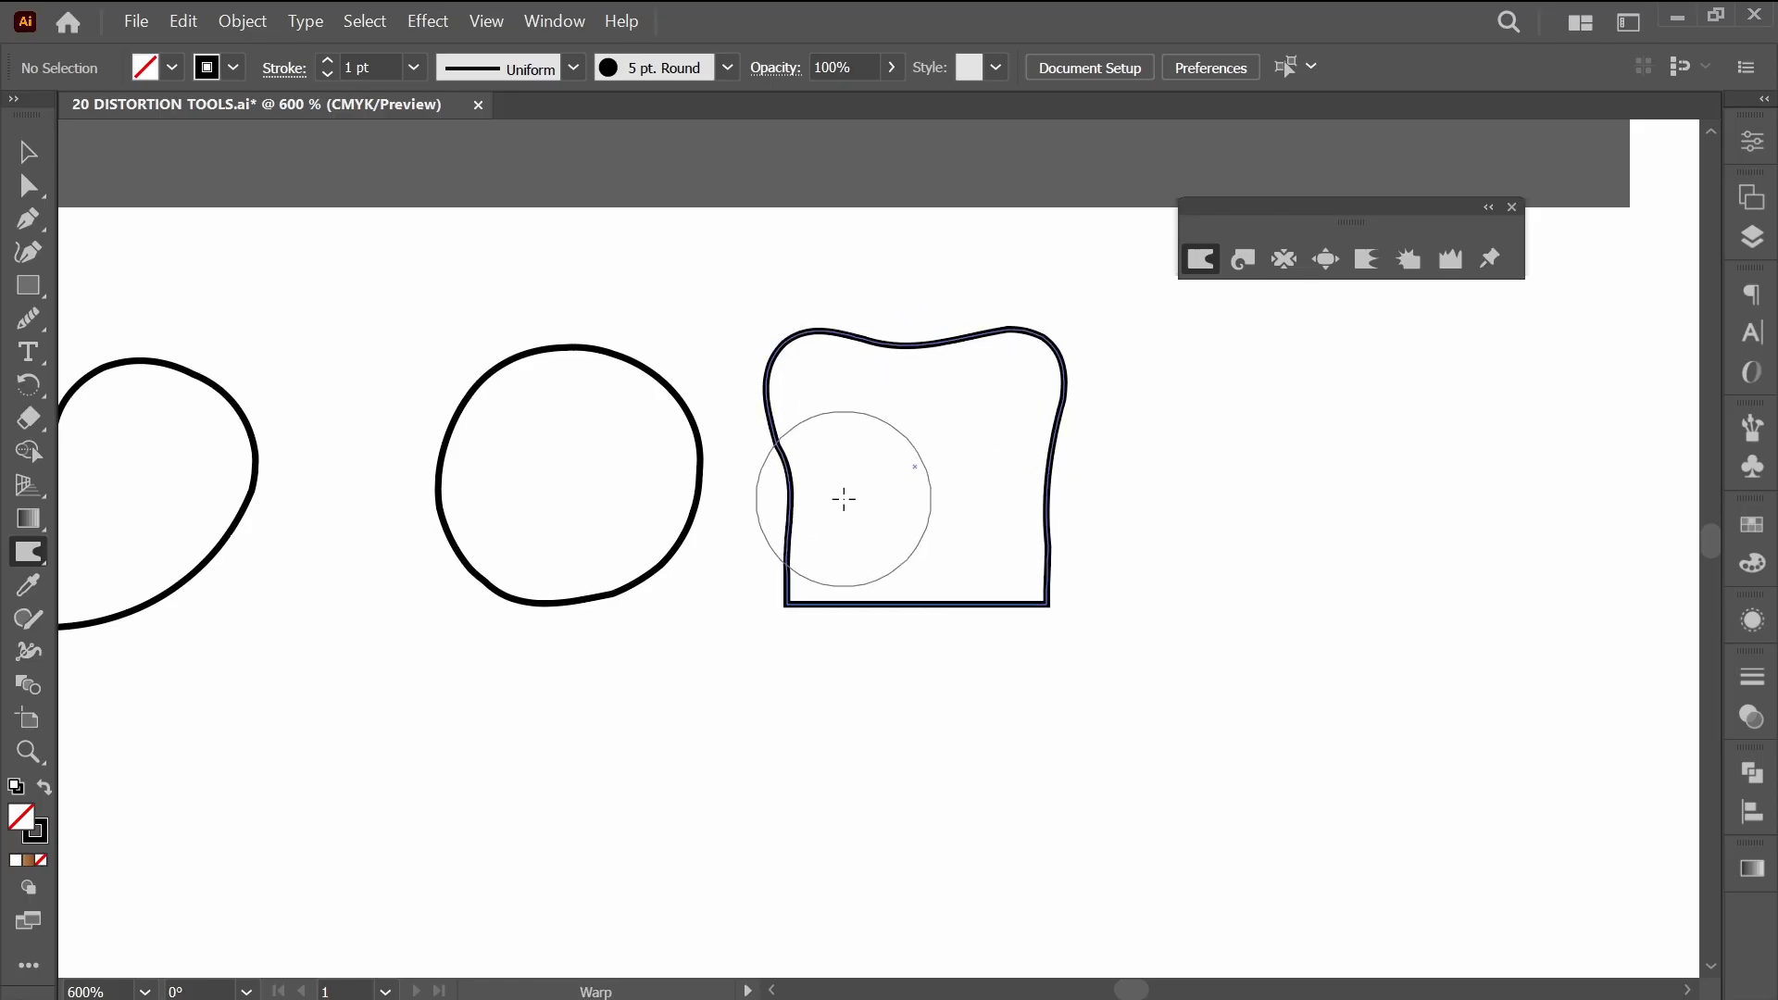
pyautogui.press('a')
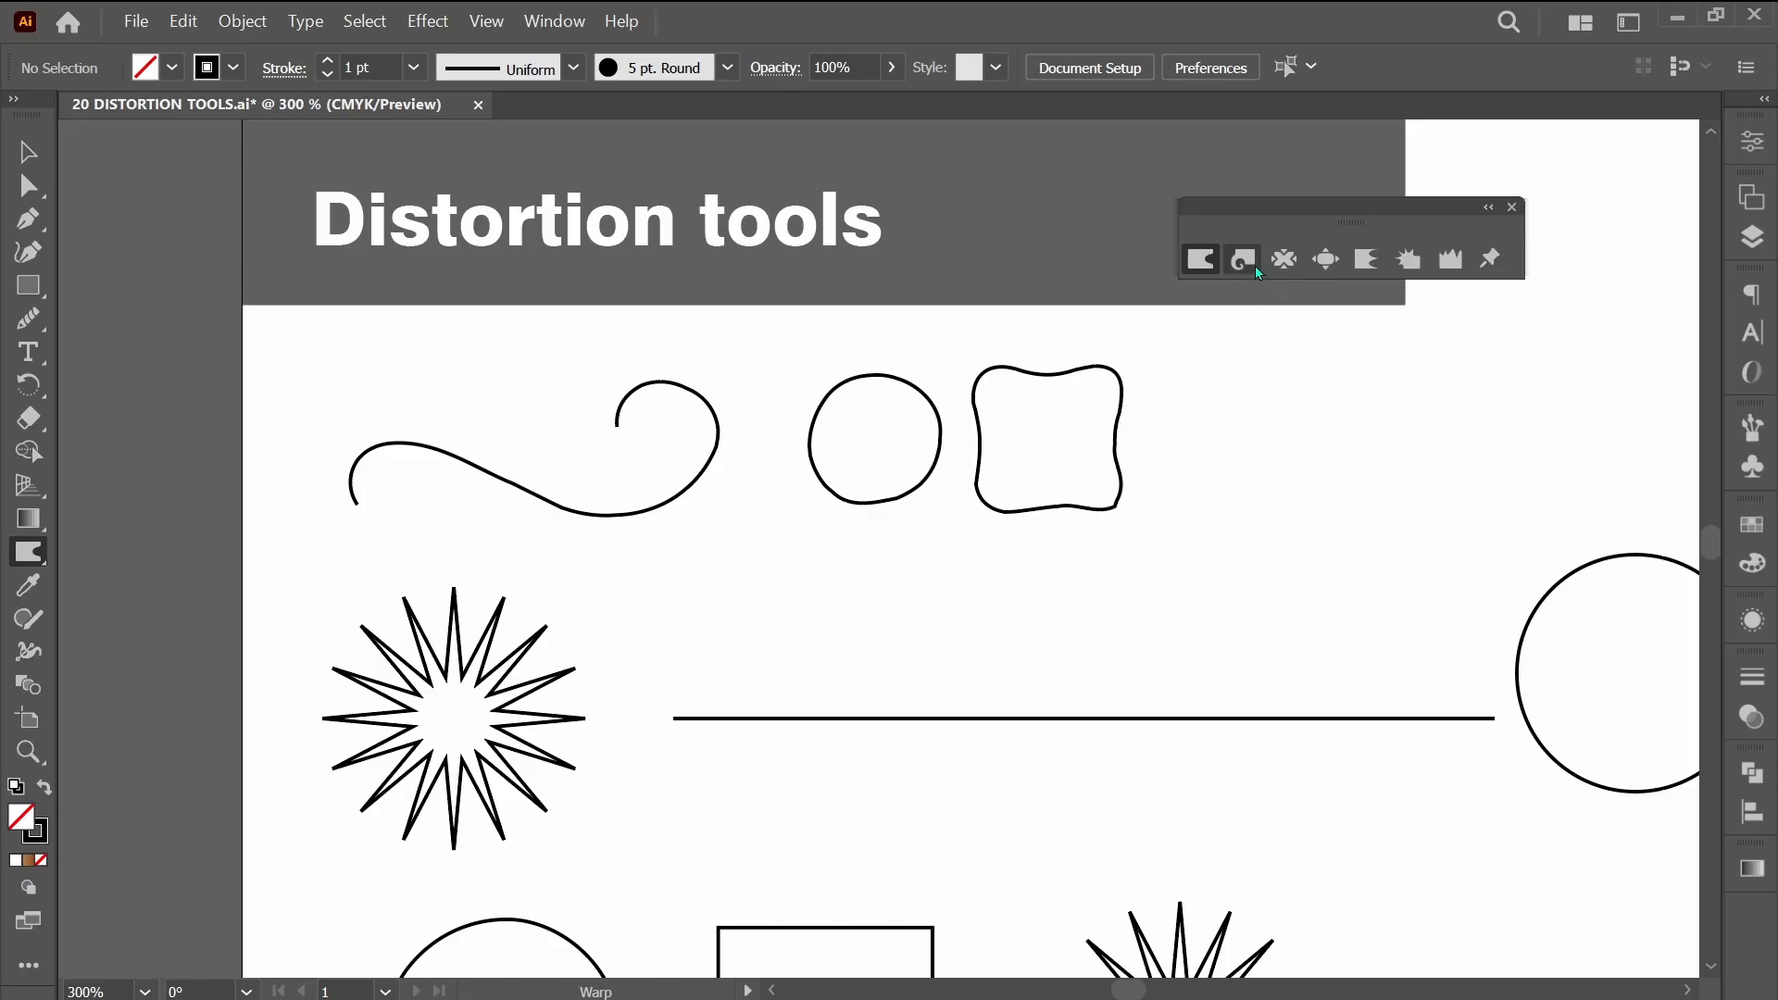
# Switch to the Twirl tool and enlarge its brush to cover the whole left starburst.
pyautogui.click(1243, 261)
pyautogui.scroll(-3, 921, 599)
pyautogui.hscroll(-4, 746, 666)
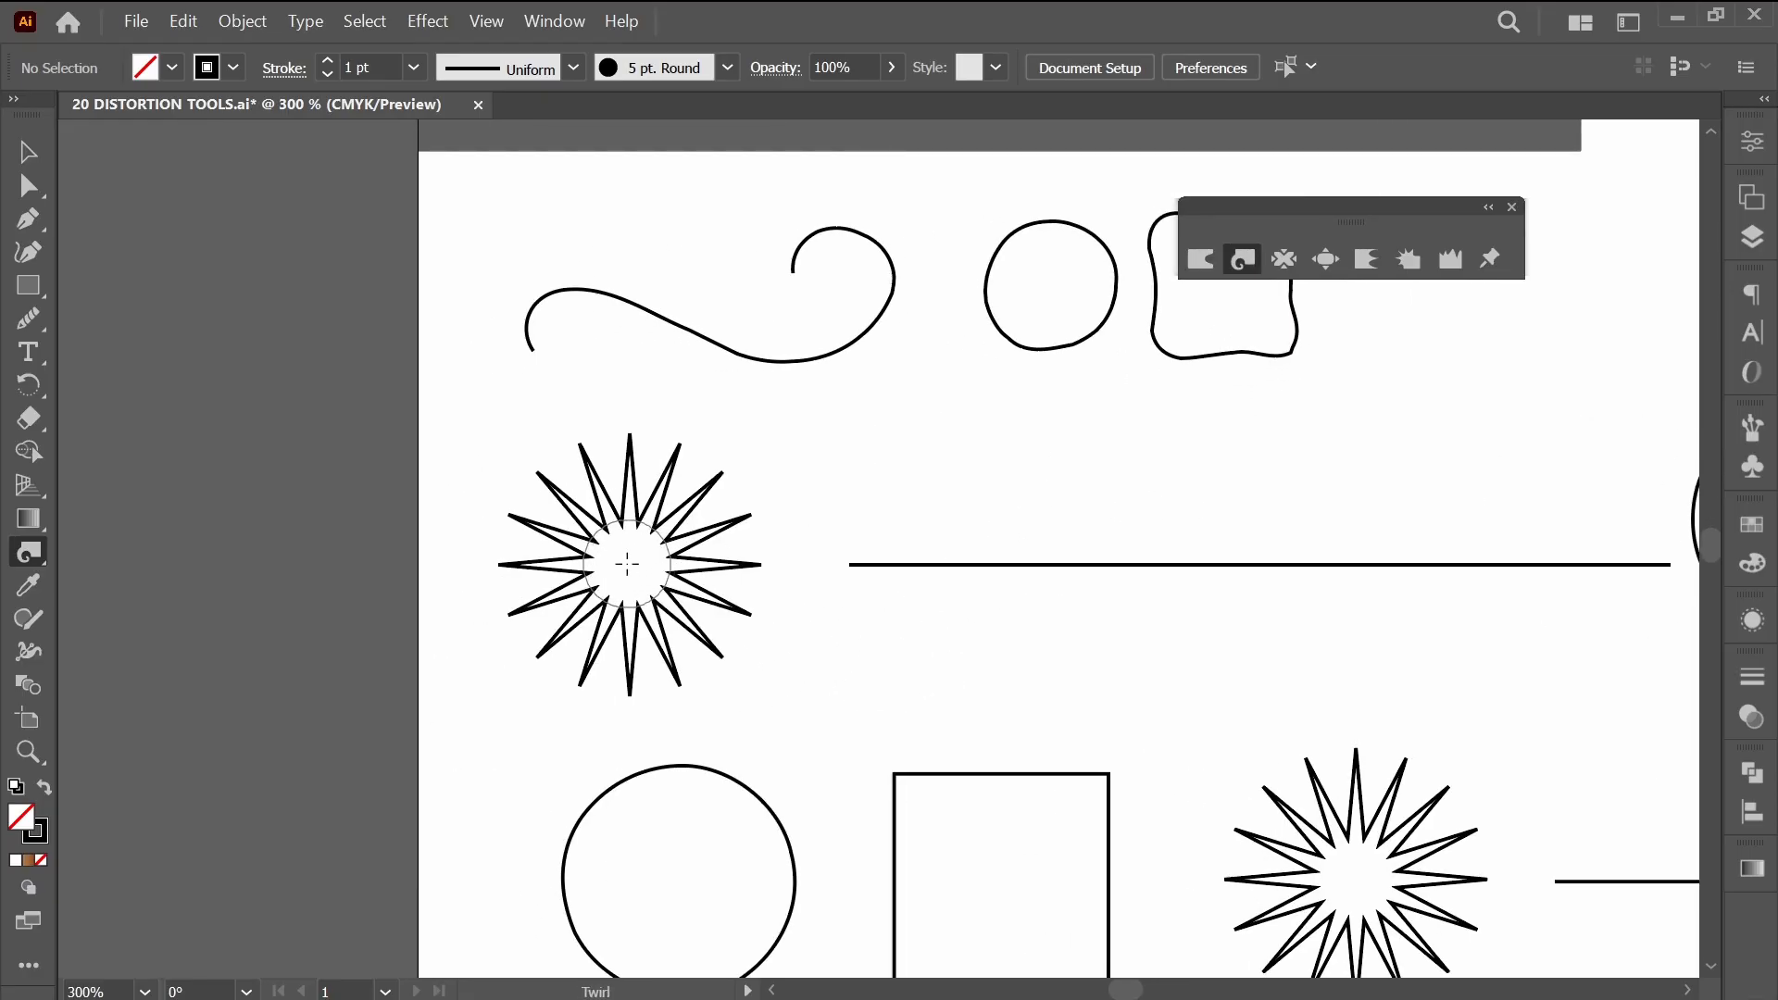
pyautogui.press('Return')
pyautogui.press('Tab')
pyautogui.write('5')
pyautogui.press('Return')
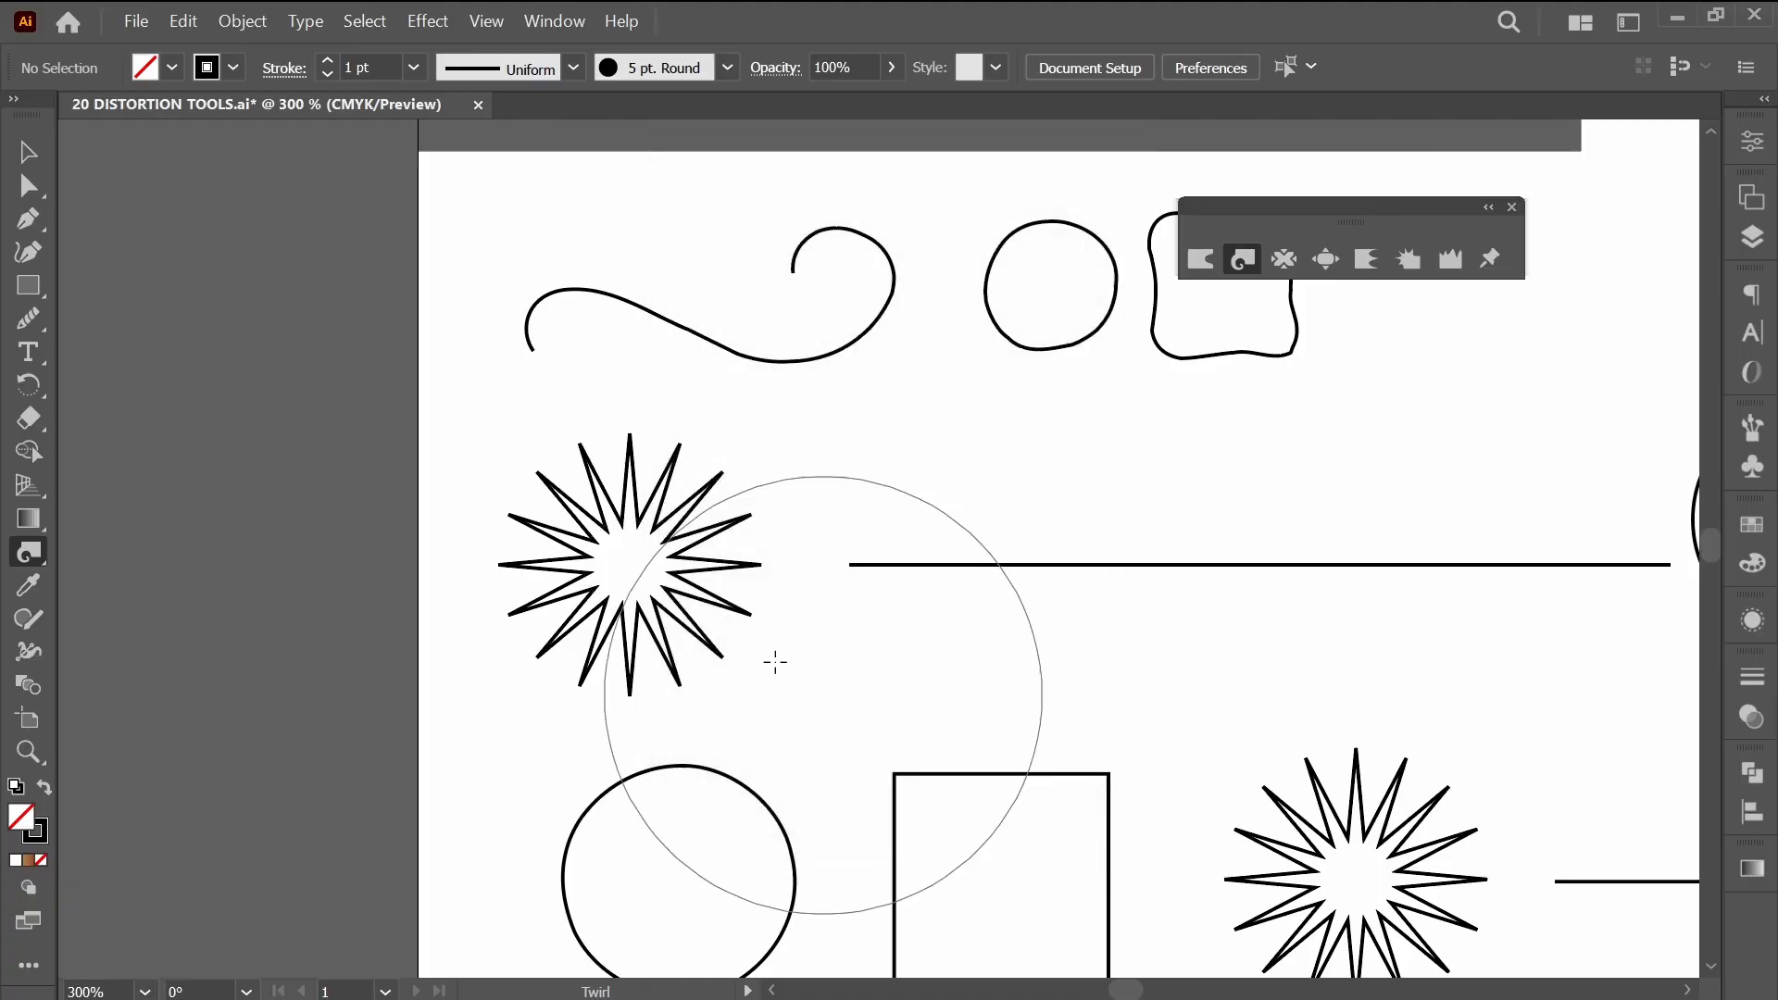
# Try twirling the left starburst with large and small brushes, both in place and while moving, undoing each attempt.
pyautogui.click(631, 567)
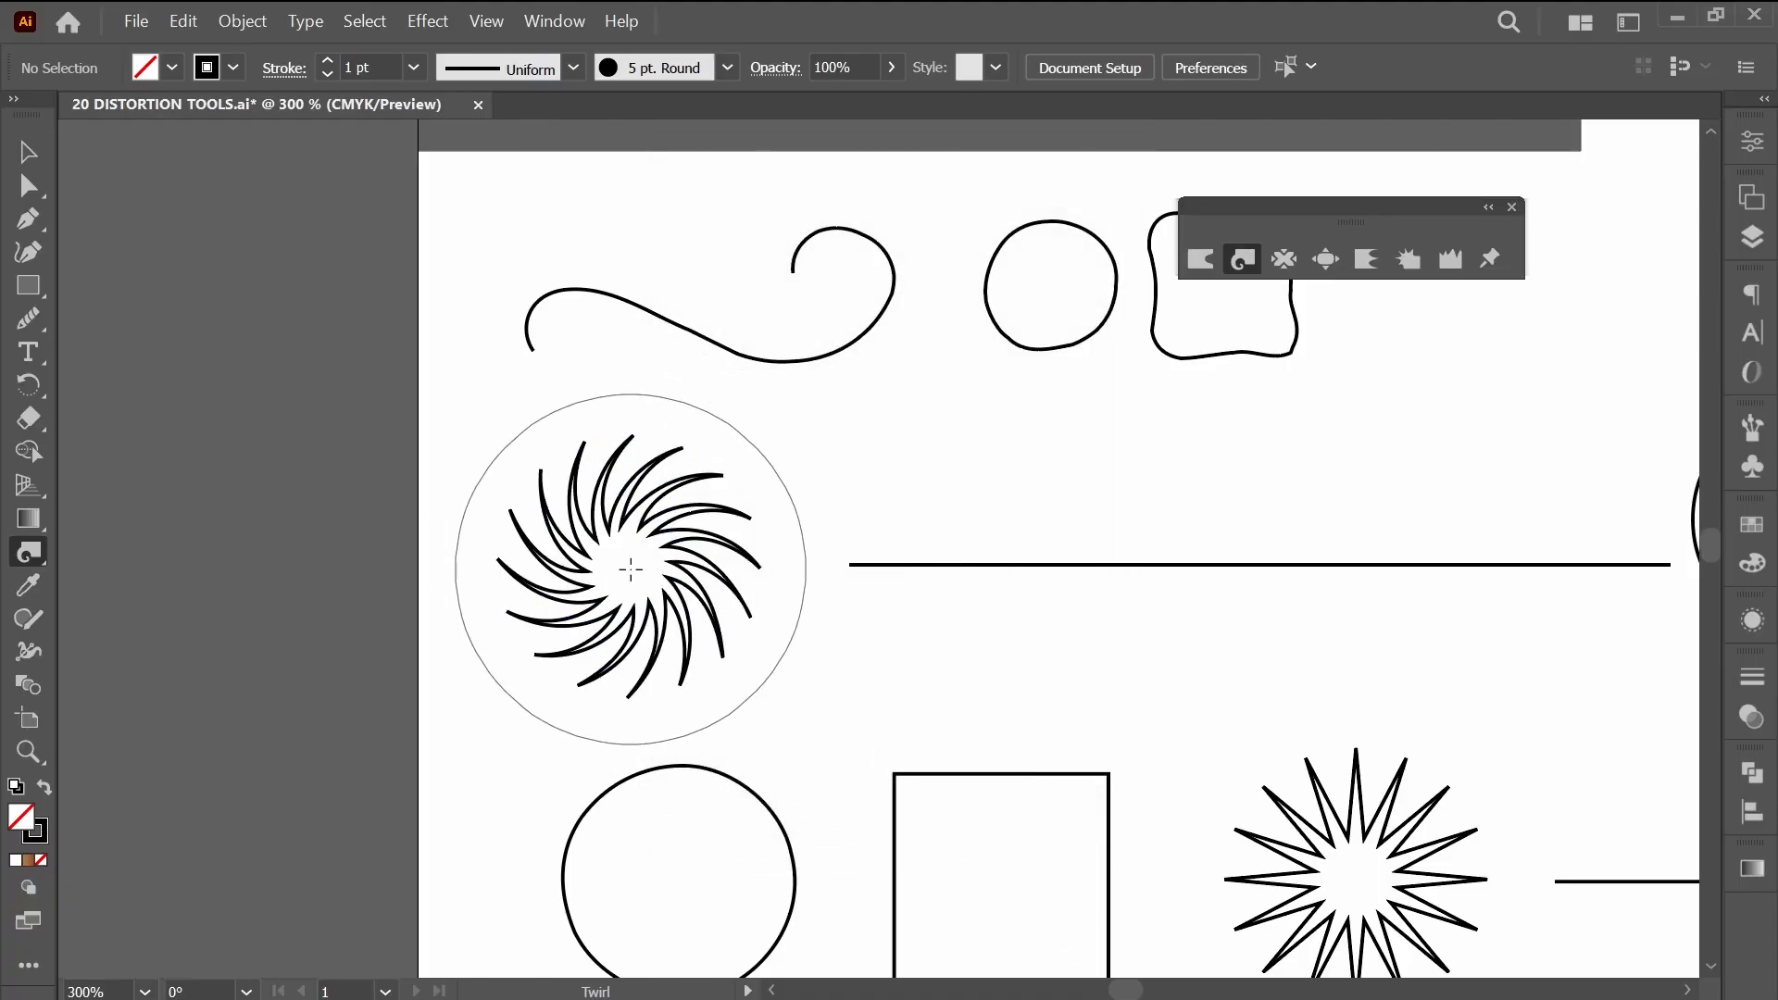
pyautogui.hotkey('ctrl', 'z')
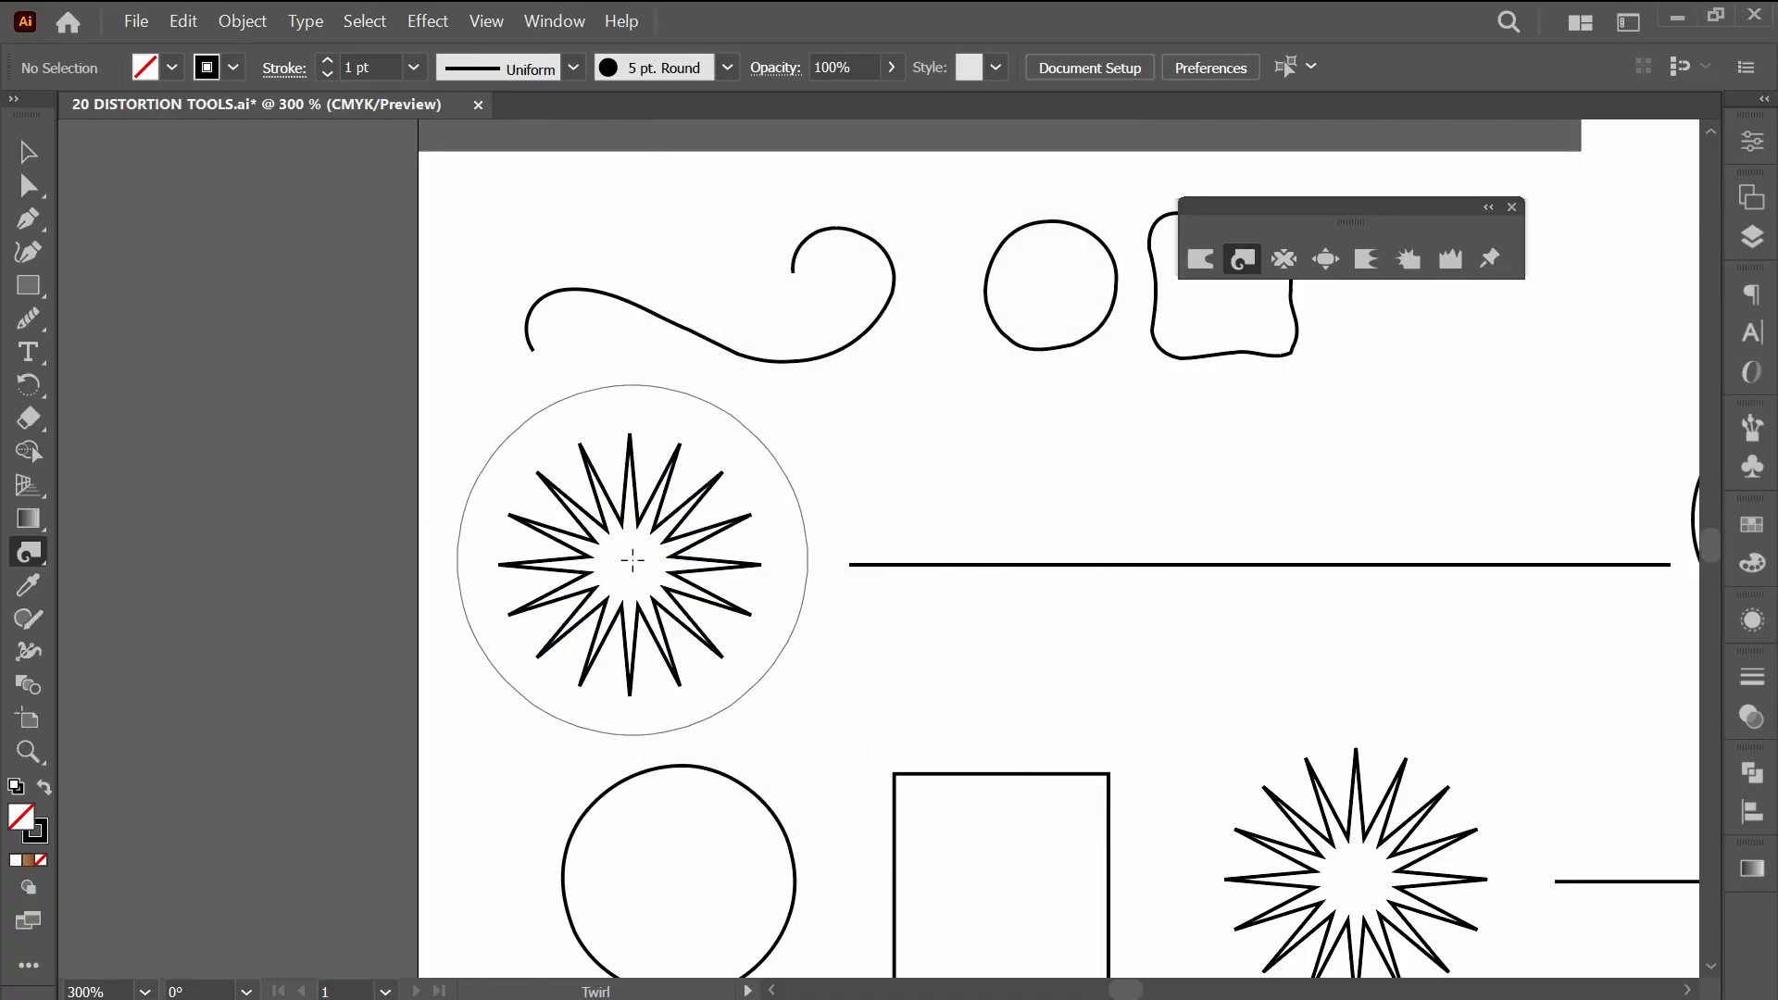
pyautogui.moveTo(633, 560)
pyautogui.mouseDown()
pyautogui.moveTo(720, 561)
pyautogui.moveTo(794, 670)
pyautogui.mouseUp()
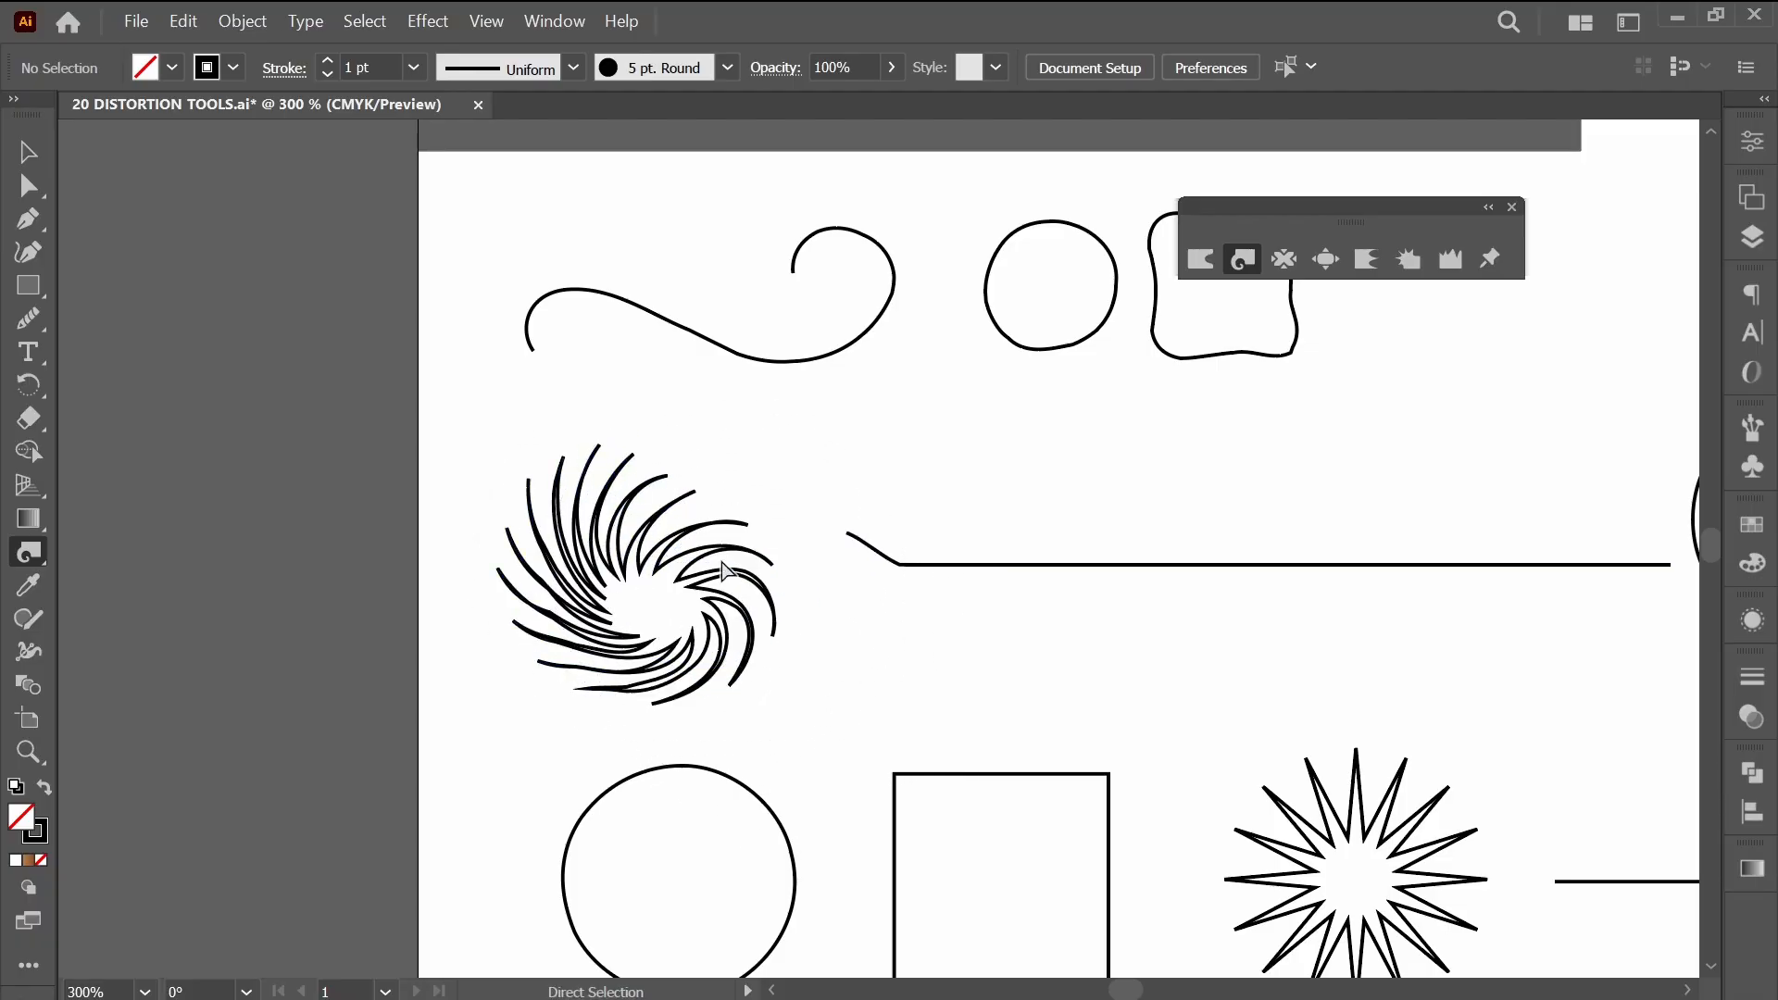
pyautogui.hotkey('ctrl', 'z')
pyautogui.hotkey('ctrl', 'z')
pyautogui.hotkey('ctrl', 'z')
pyautogui.hotkey('ctrl', 'z')
pyautogui.moveTo(638, 572); pyautogui.dragTo(659, 600)
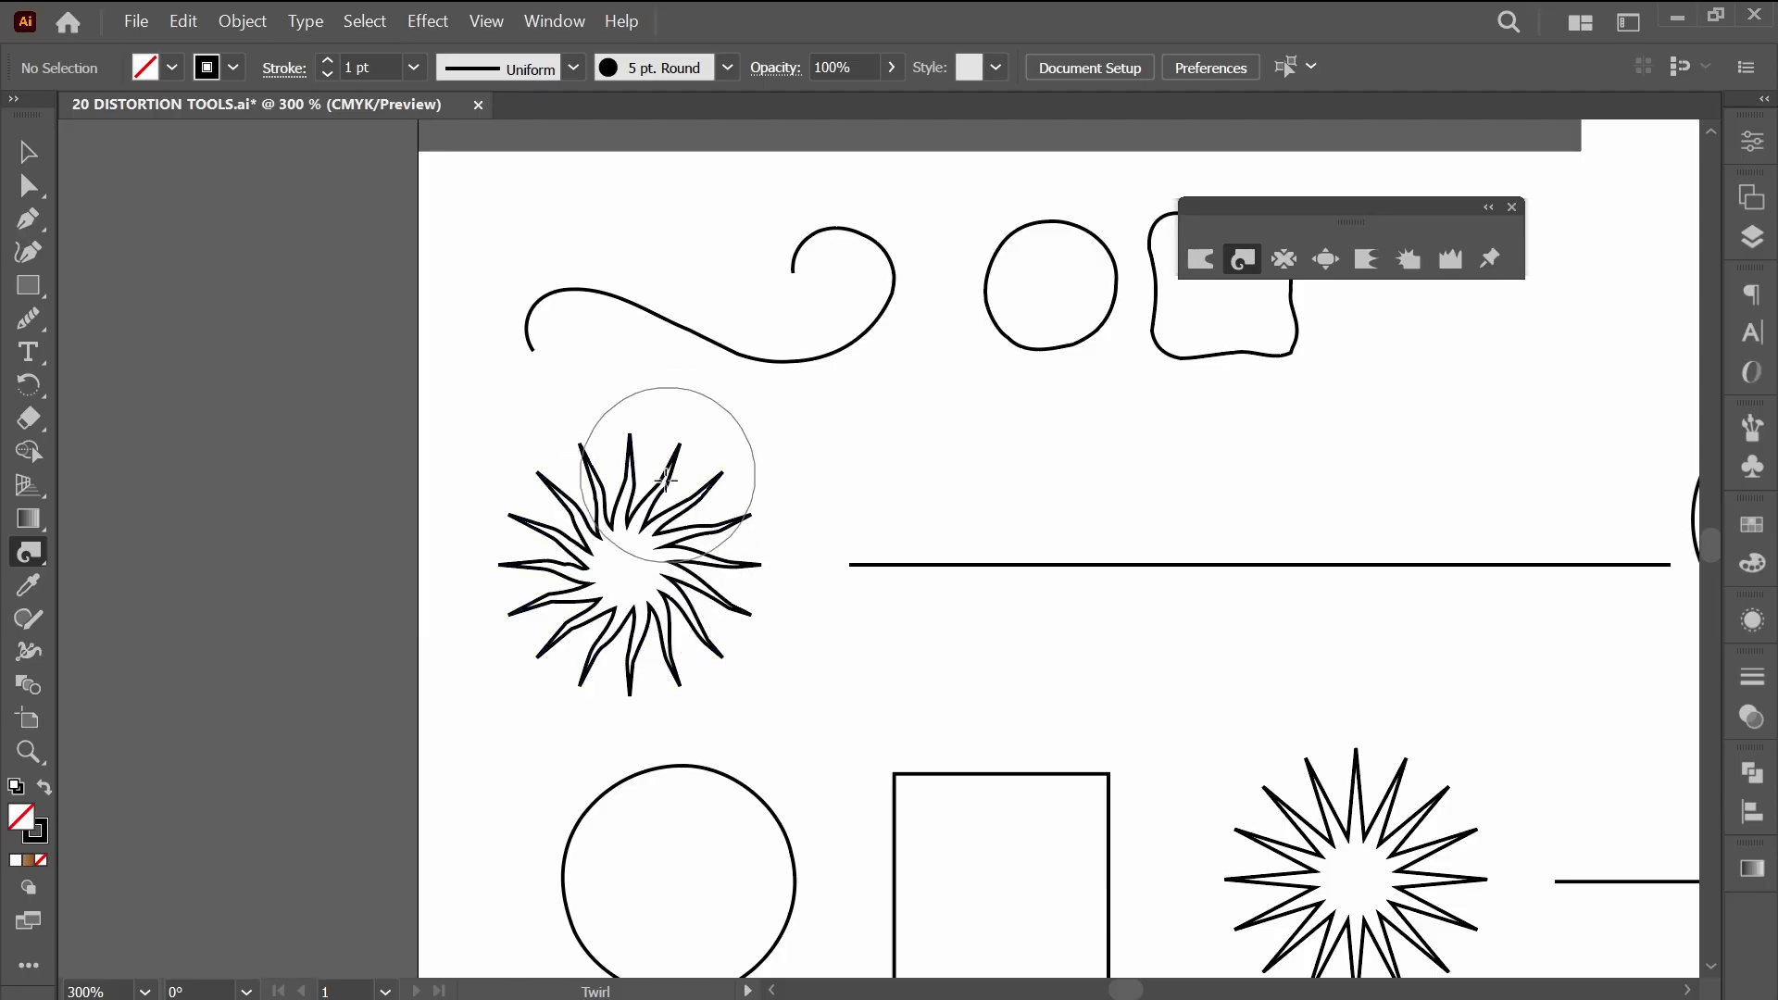
pyautogui.hotkey('ctrl', 'z')
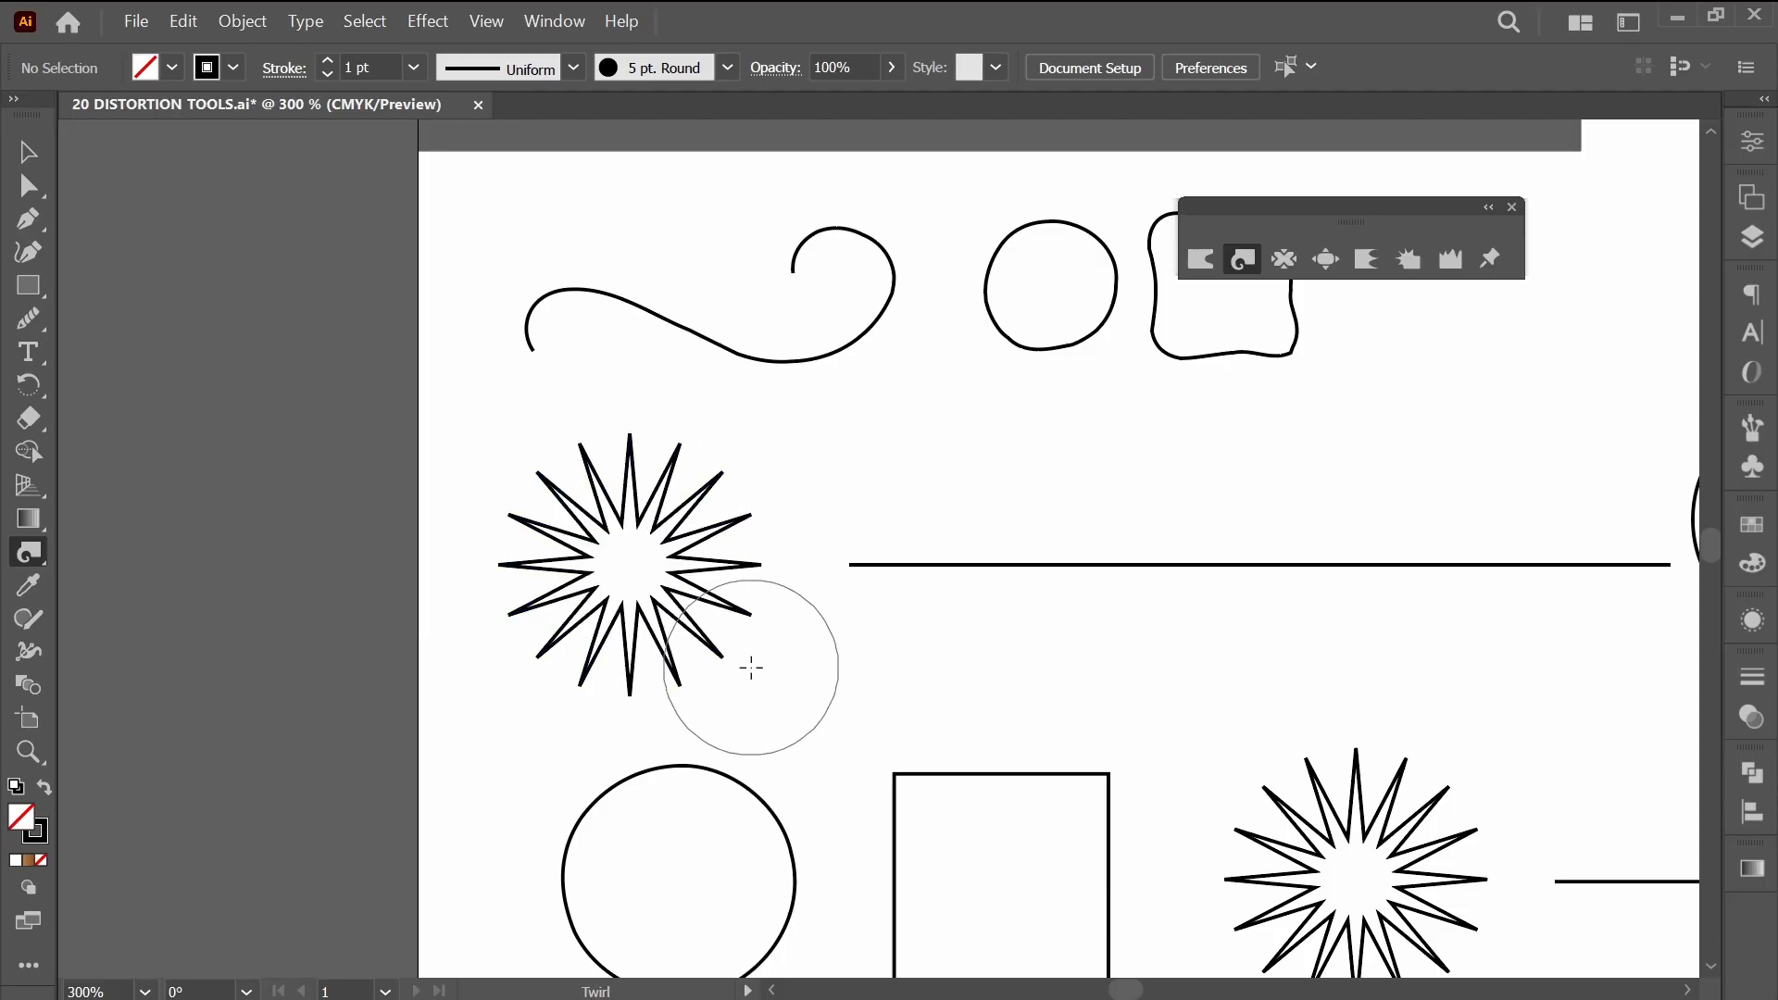
# Select the left starburst and scale it down proportionally about its centre.
pyautogui.press('v')
pyautogui.click(701, 636)
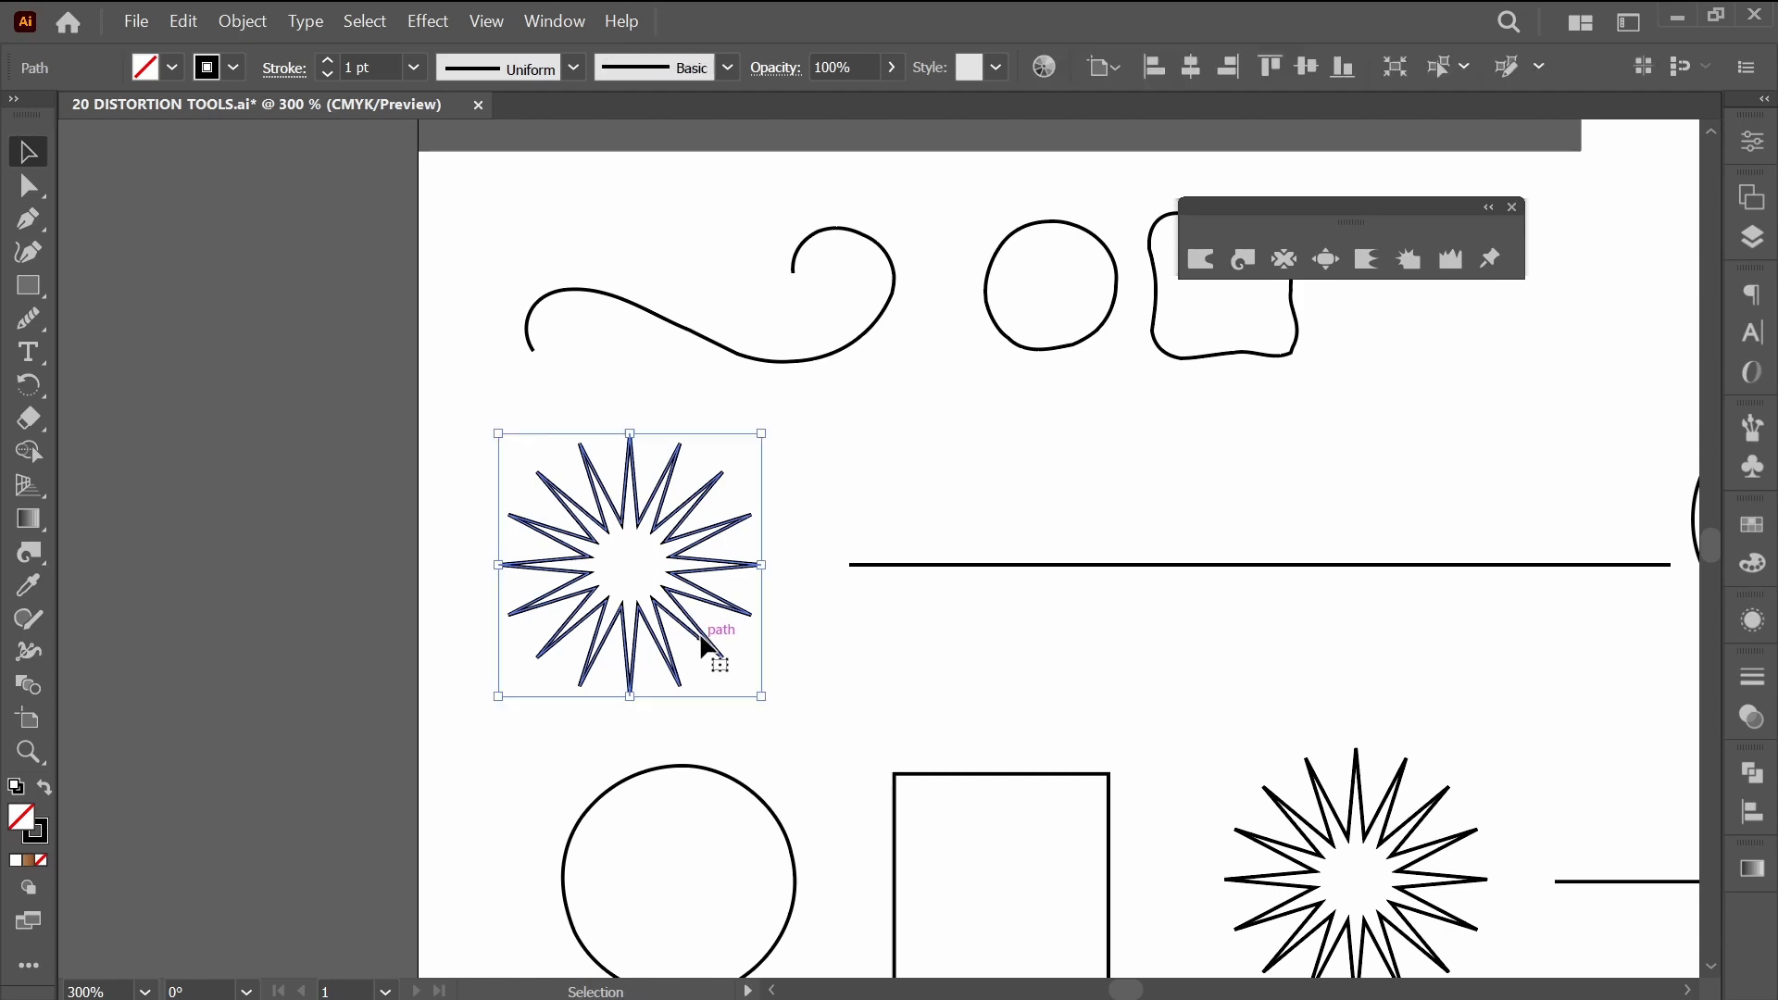
pyautogui.moveTo(759, 706); pyautogui.dragTo(724, 665)
# Try twirling the reduced starburst from its centre with the Twirl tool, and undo the result.
pyautogui.click(1242, 259)
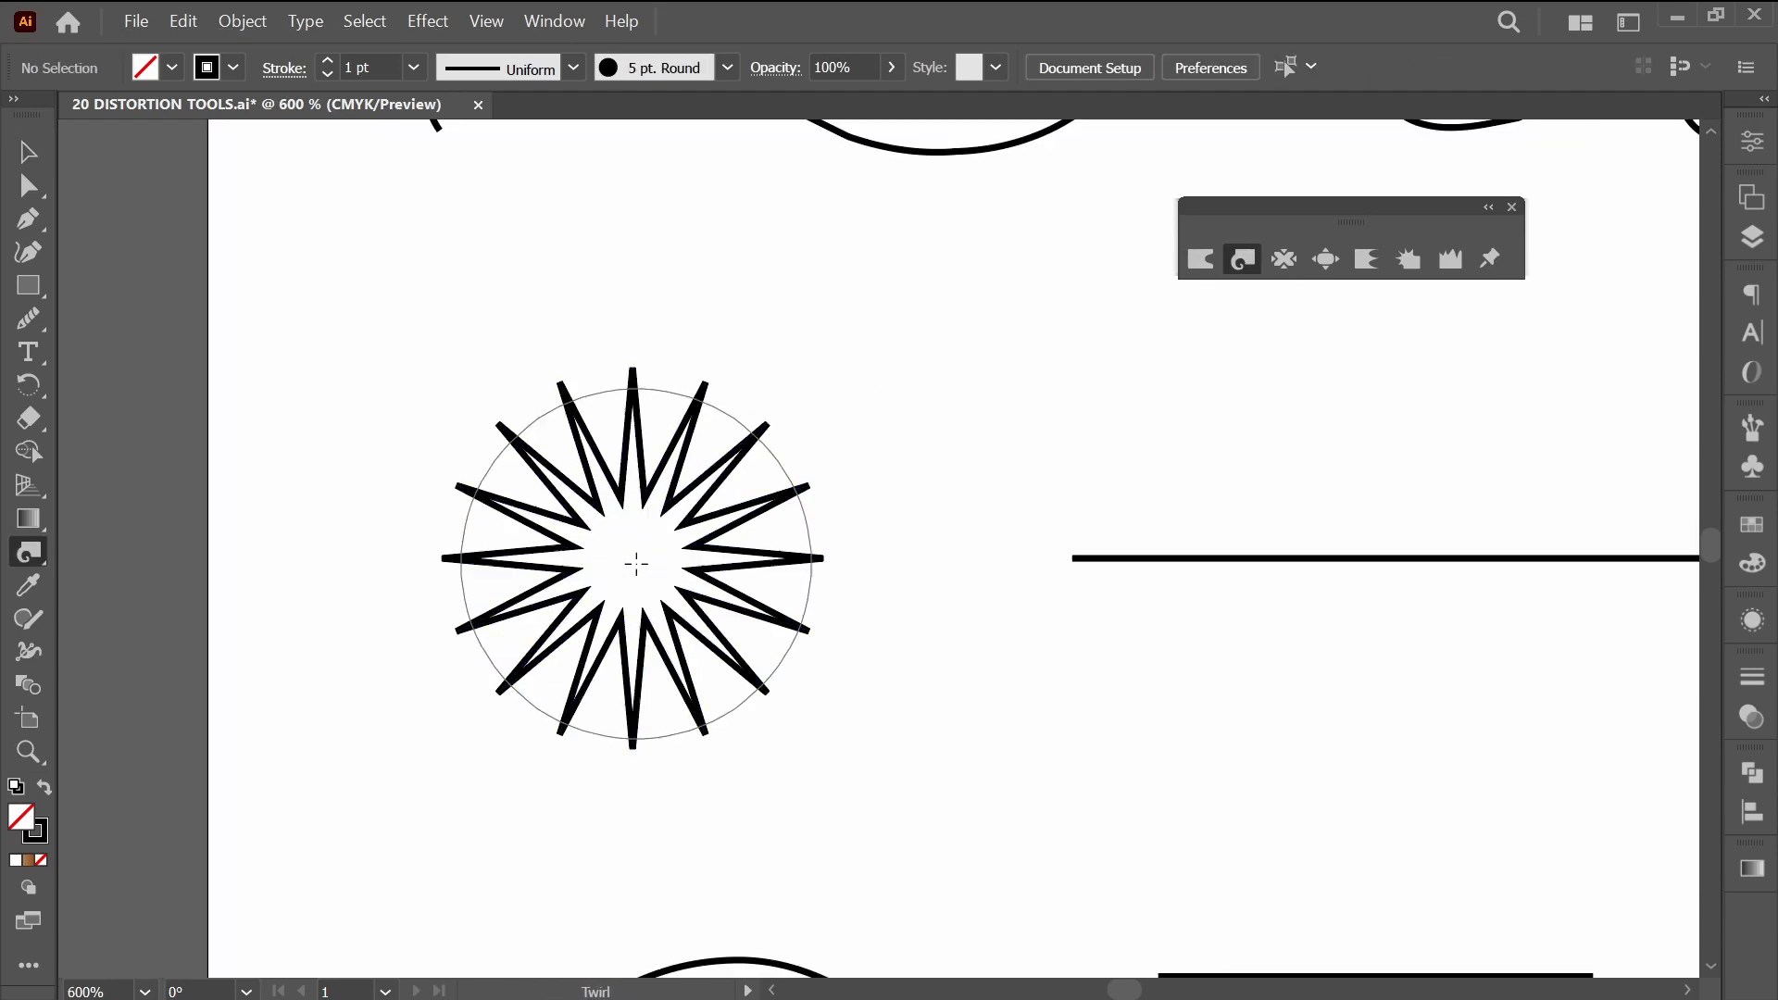
pyautogui.click(635, 564)
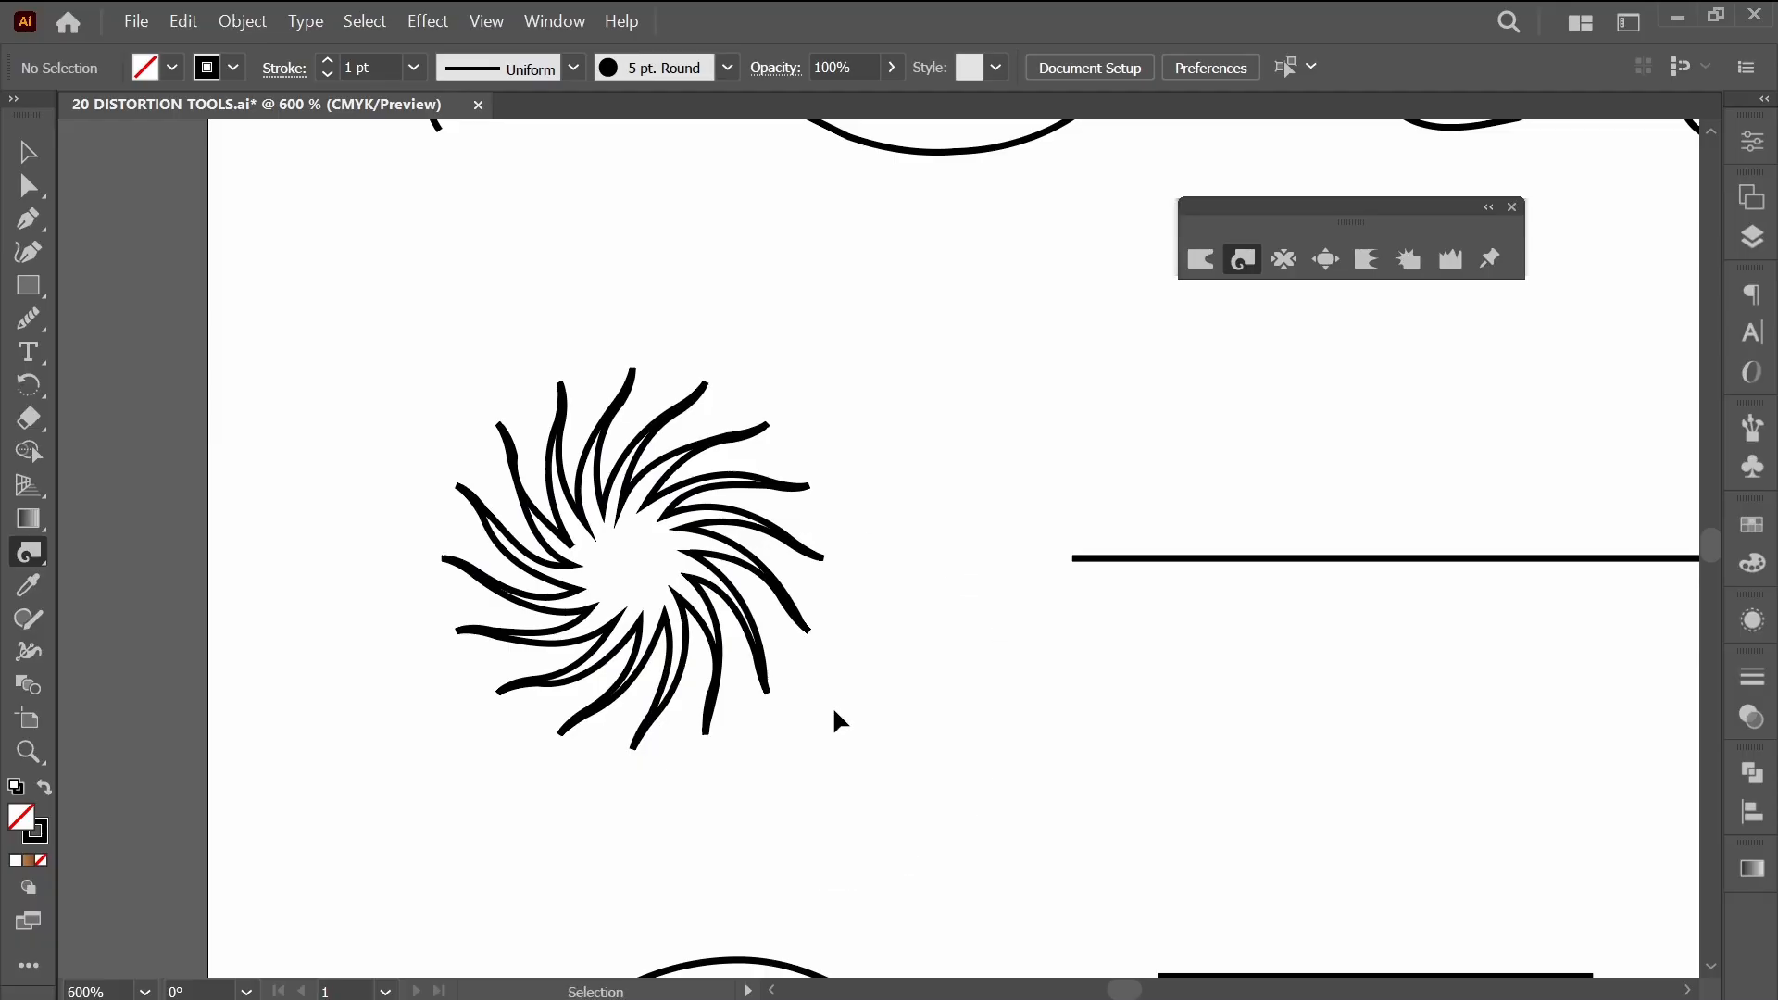
pyautogui.hotkey('ctrl', 'z')
# Set the starburst's stroke weight to 0.25 pt and twirl it around its centre with a larger brush.
pyautogui.click(413, 67)
pyautogui.click(454, 96)
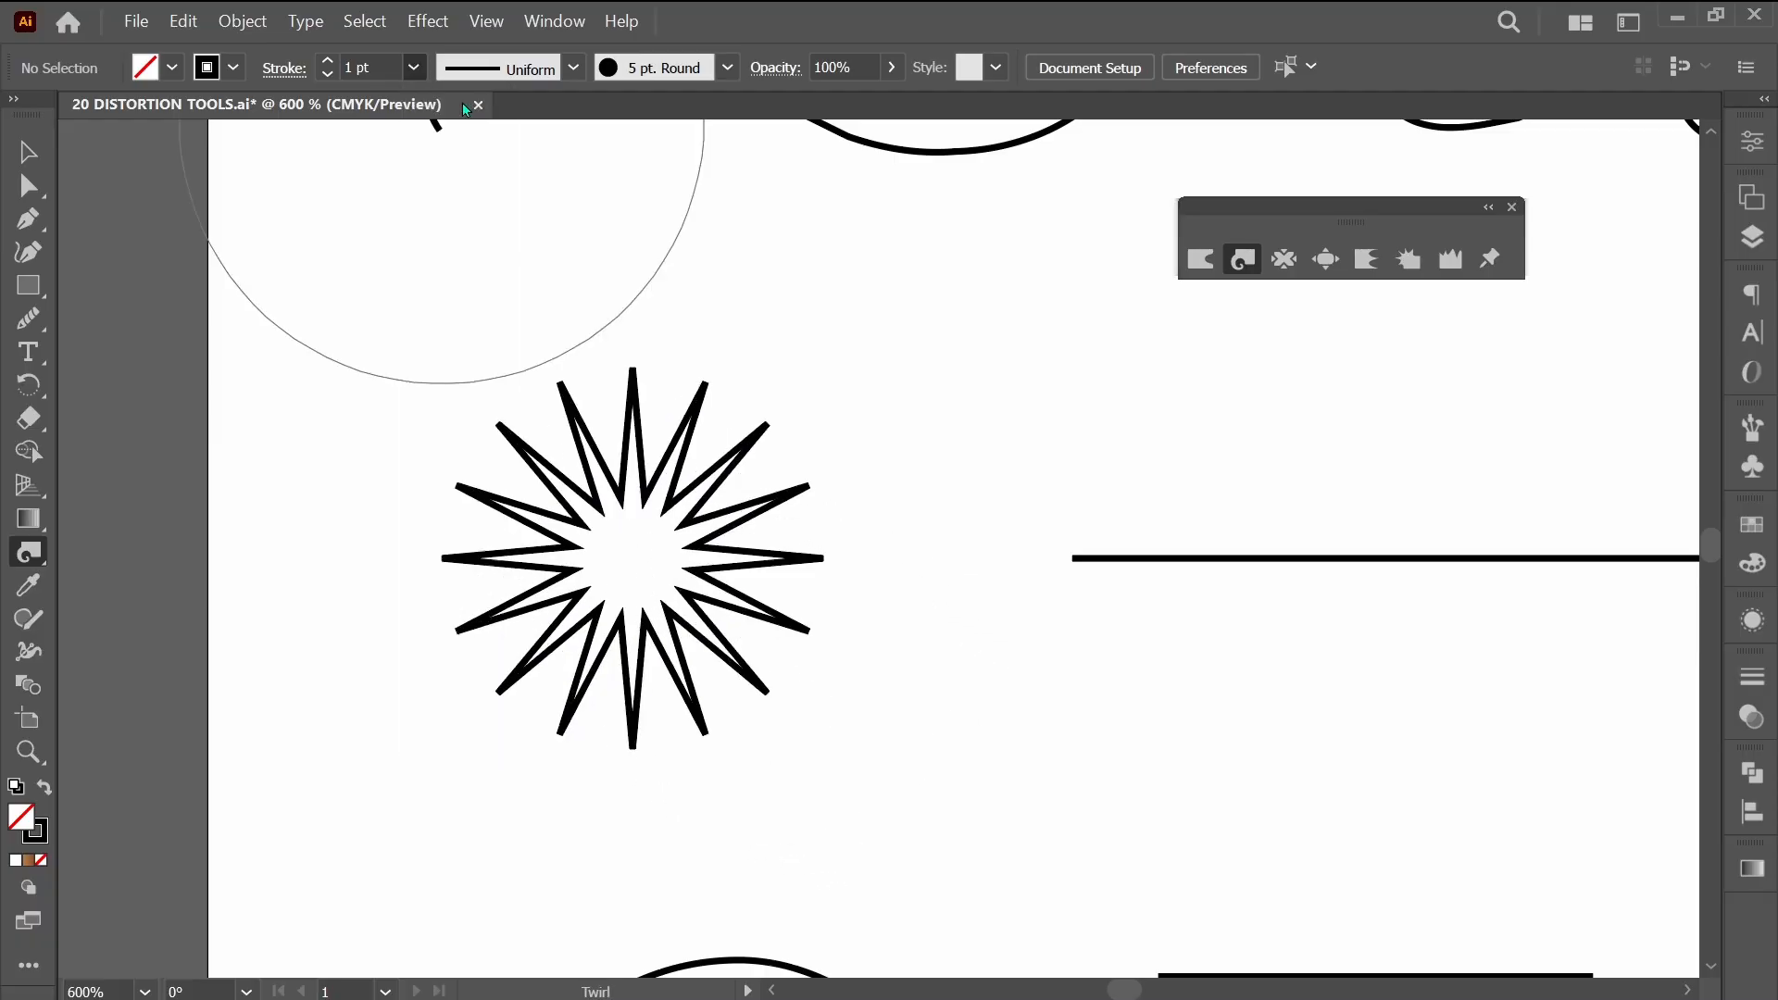
pyautogui.moveTo(629, 551); pyautogui.dragTo(629, 551)
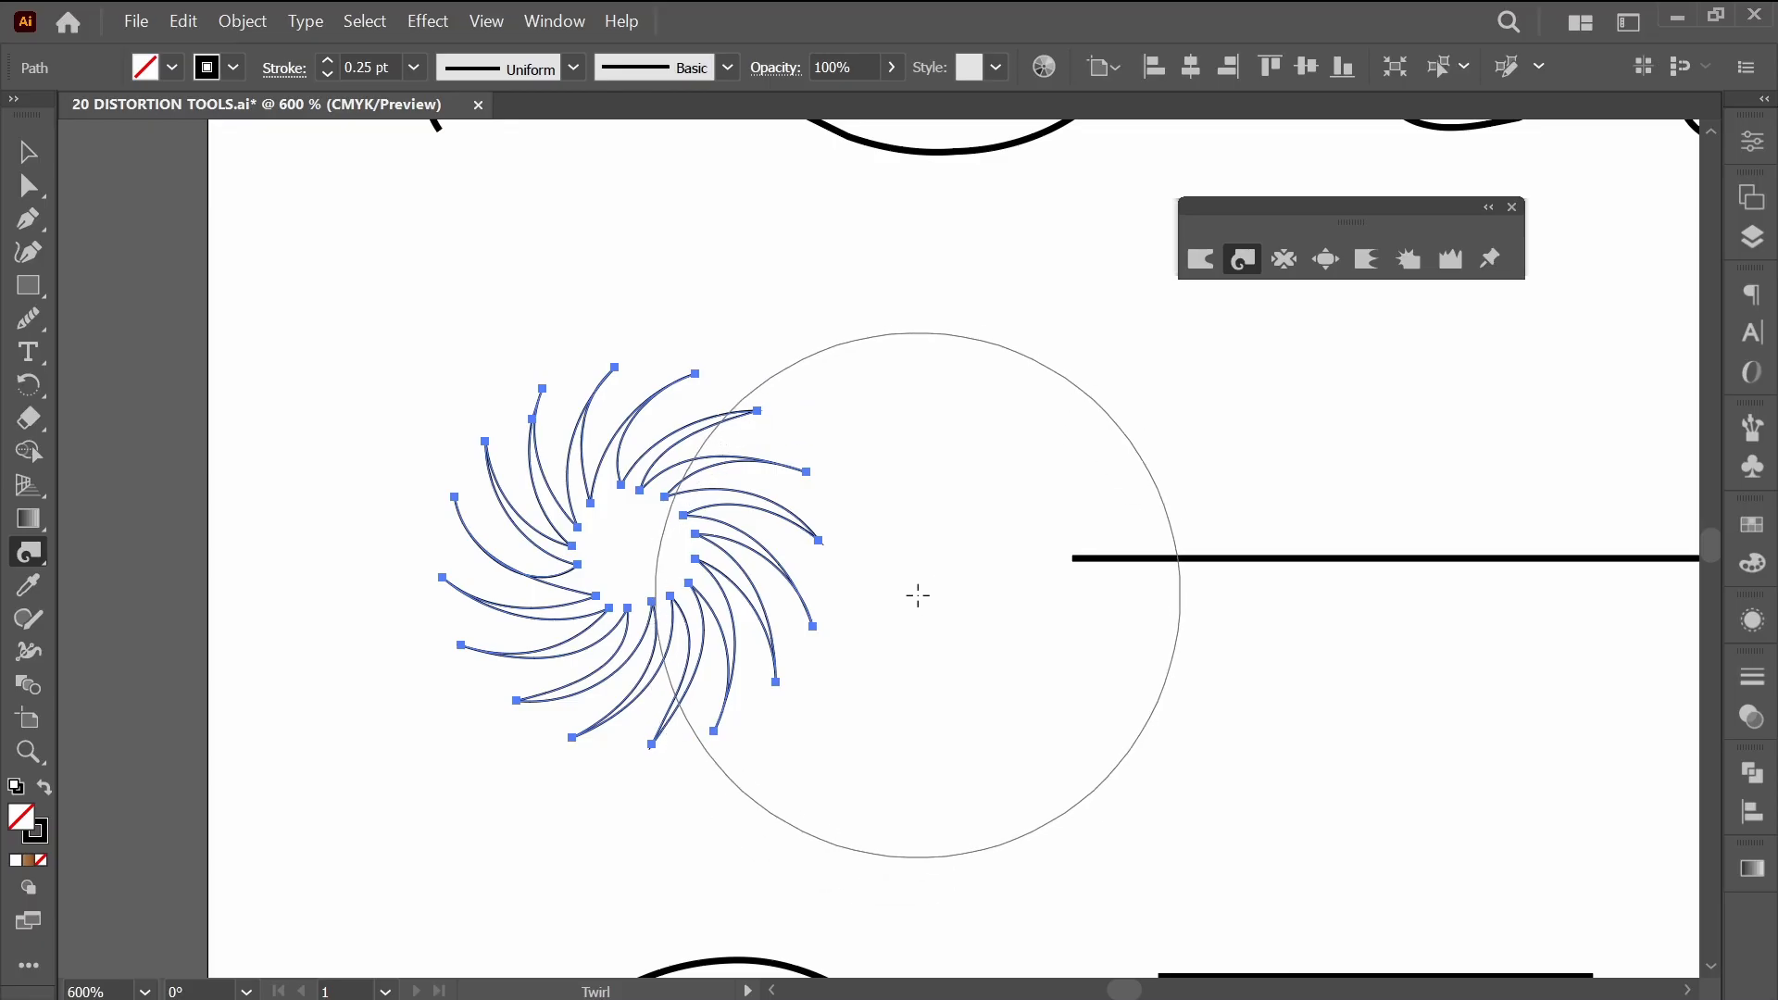
# Try twirling the horizontal line beside the small starburst in one continuous sweep along its length, and undo the result.
pyautogui.scroll(-2, 910, 643)
pyautogui.moveTo(1024, 655); pyautogui.dragTo(629, 587)
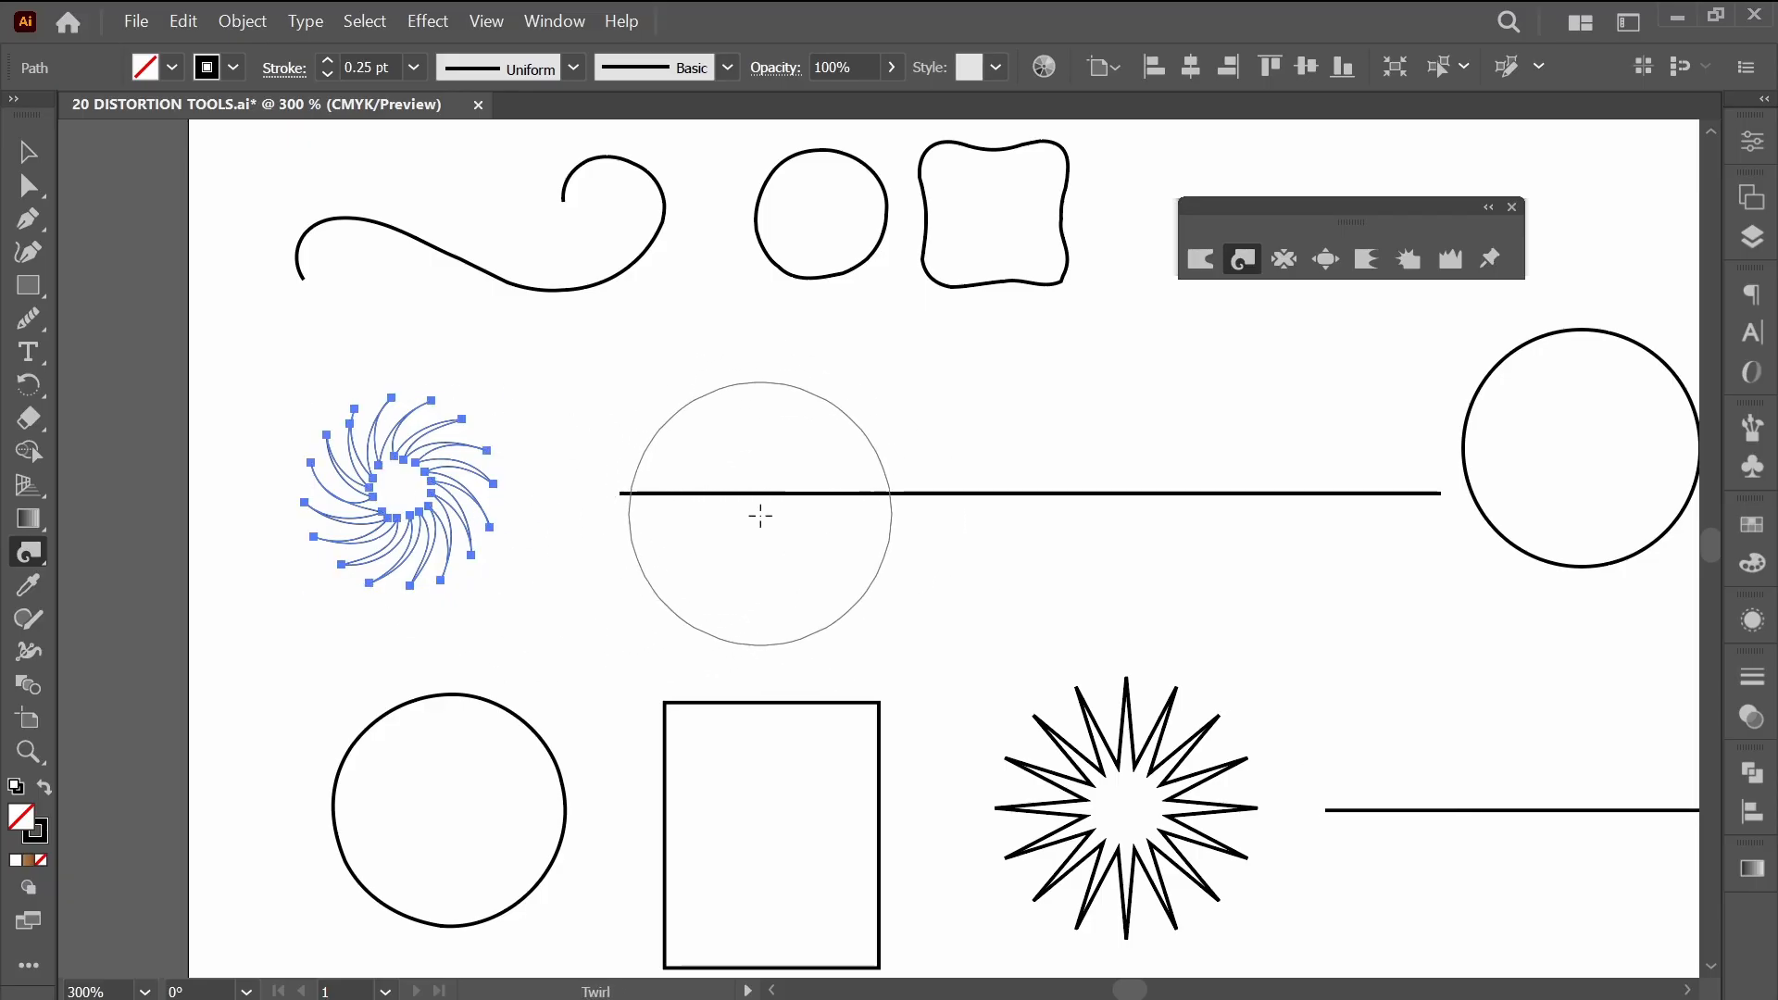
pyautogui.keyDown('ctrl'); pyautogui.click(714, 553); pyautogui.keyUp('ctrl')
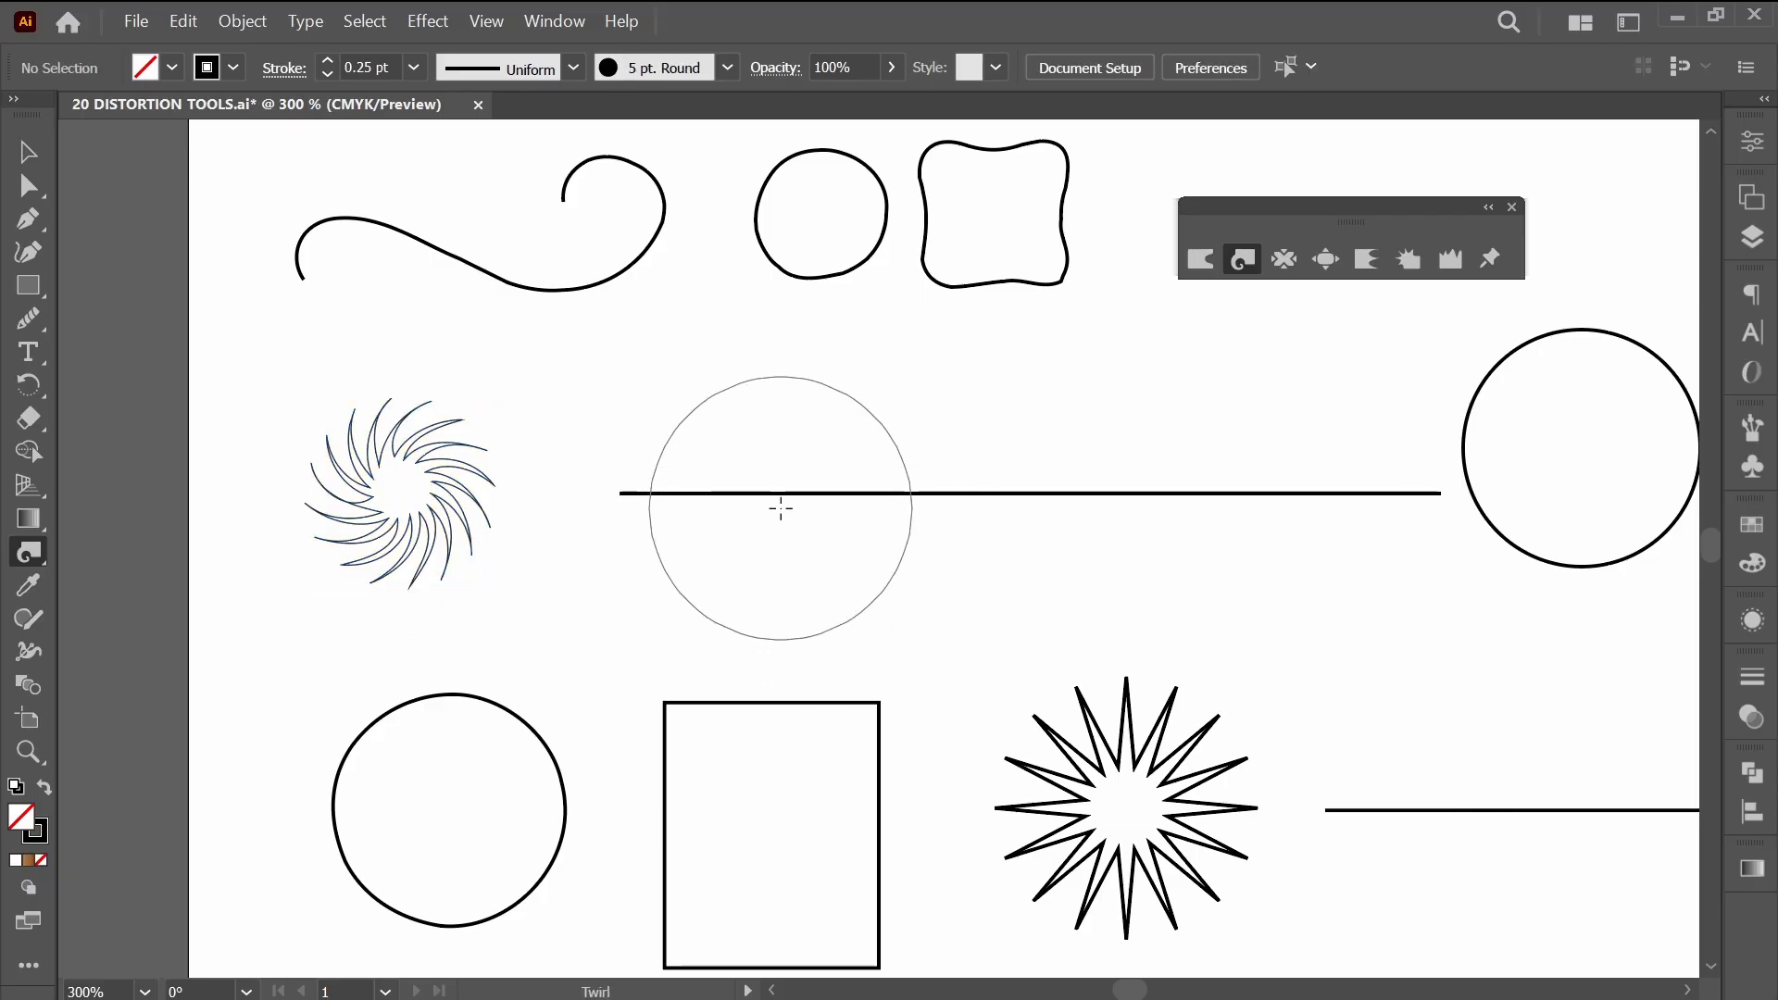
pyautogui.moveTo(780, 507)
pyautogui.mouseDown()
pyautogui.moveTo(1254, 515)
pyautogui.moveTo(1349, 543)
pyautogui.mouseUp()
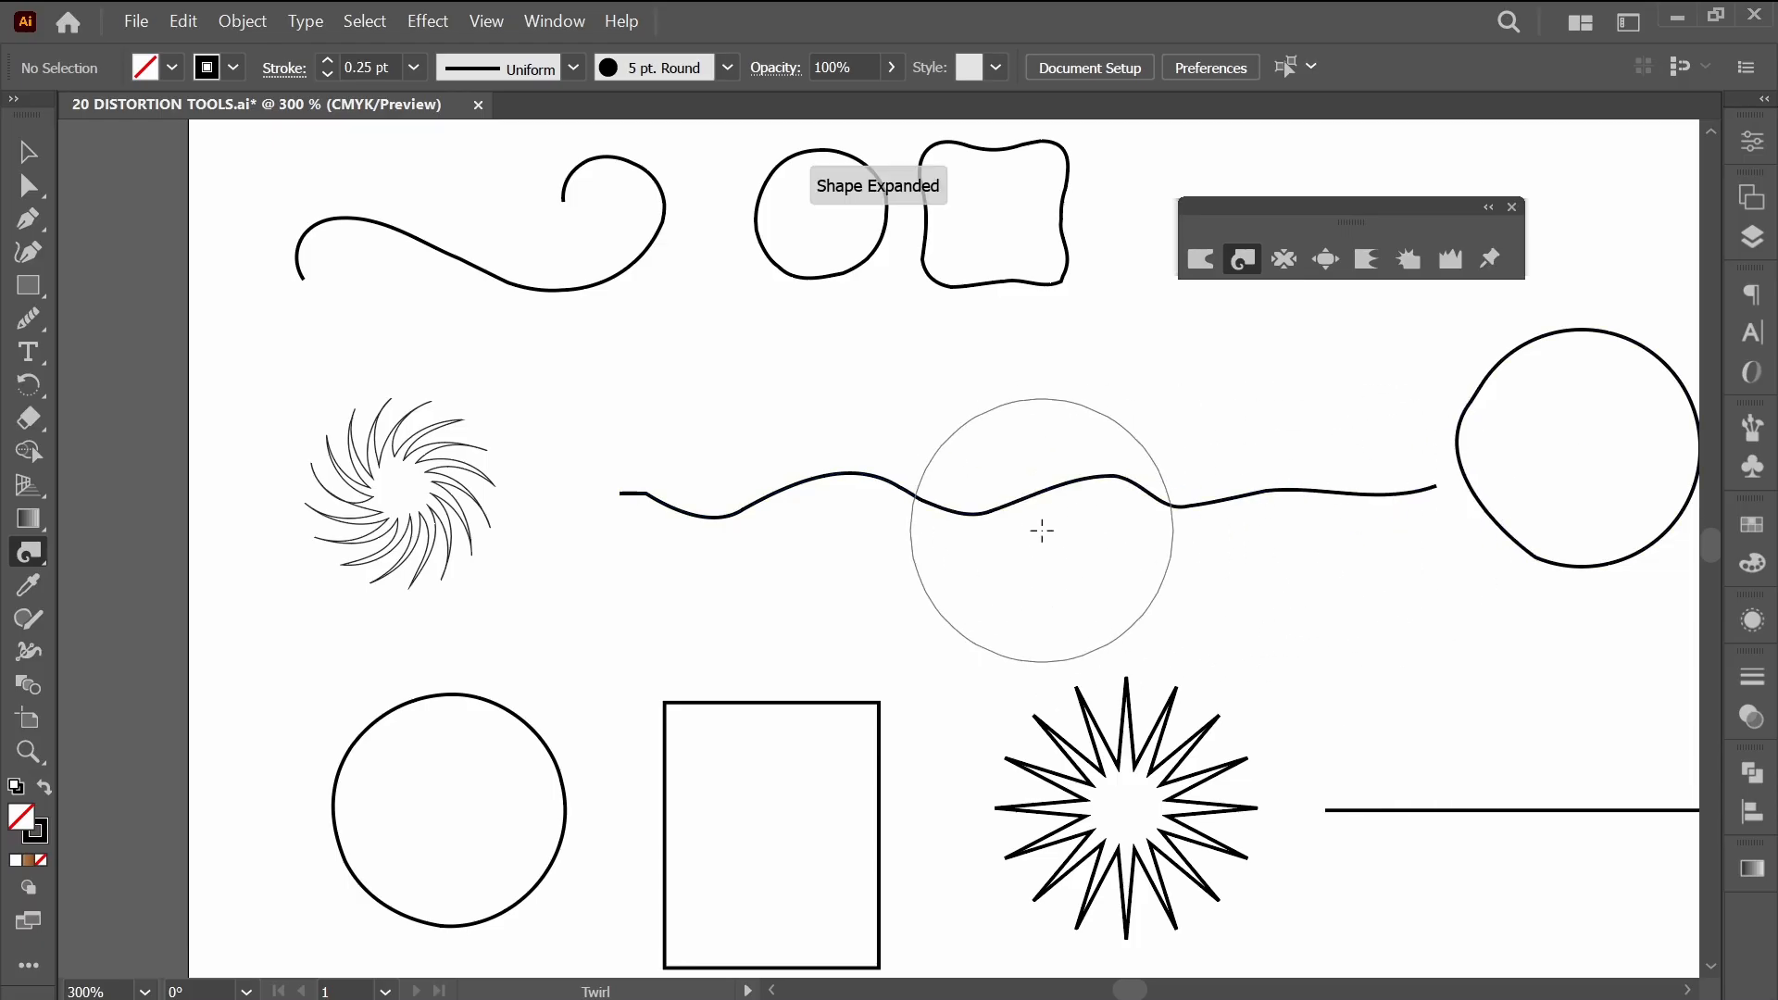
pyautogui.hotkey('ctrl', 'z')
pyautogui.hotkey('ctrl', 'z')
pyautogui.hotkey('ctrl', 'z')
pyautogui.hotkey('ctrl', 'z')
pyautogui.hotkey('ctrl', 'z')
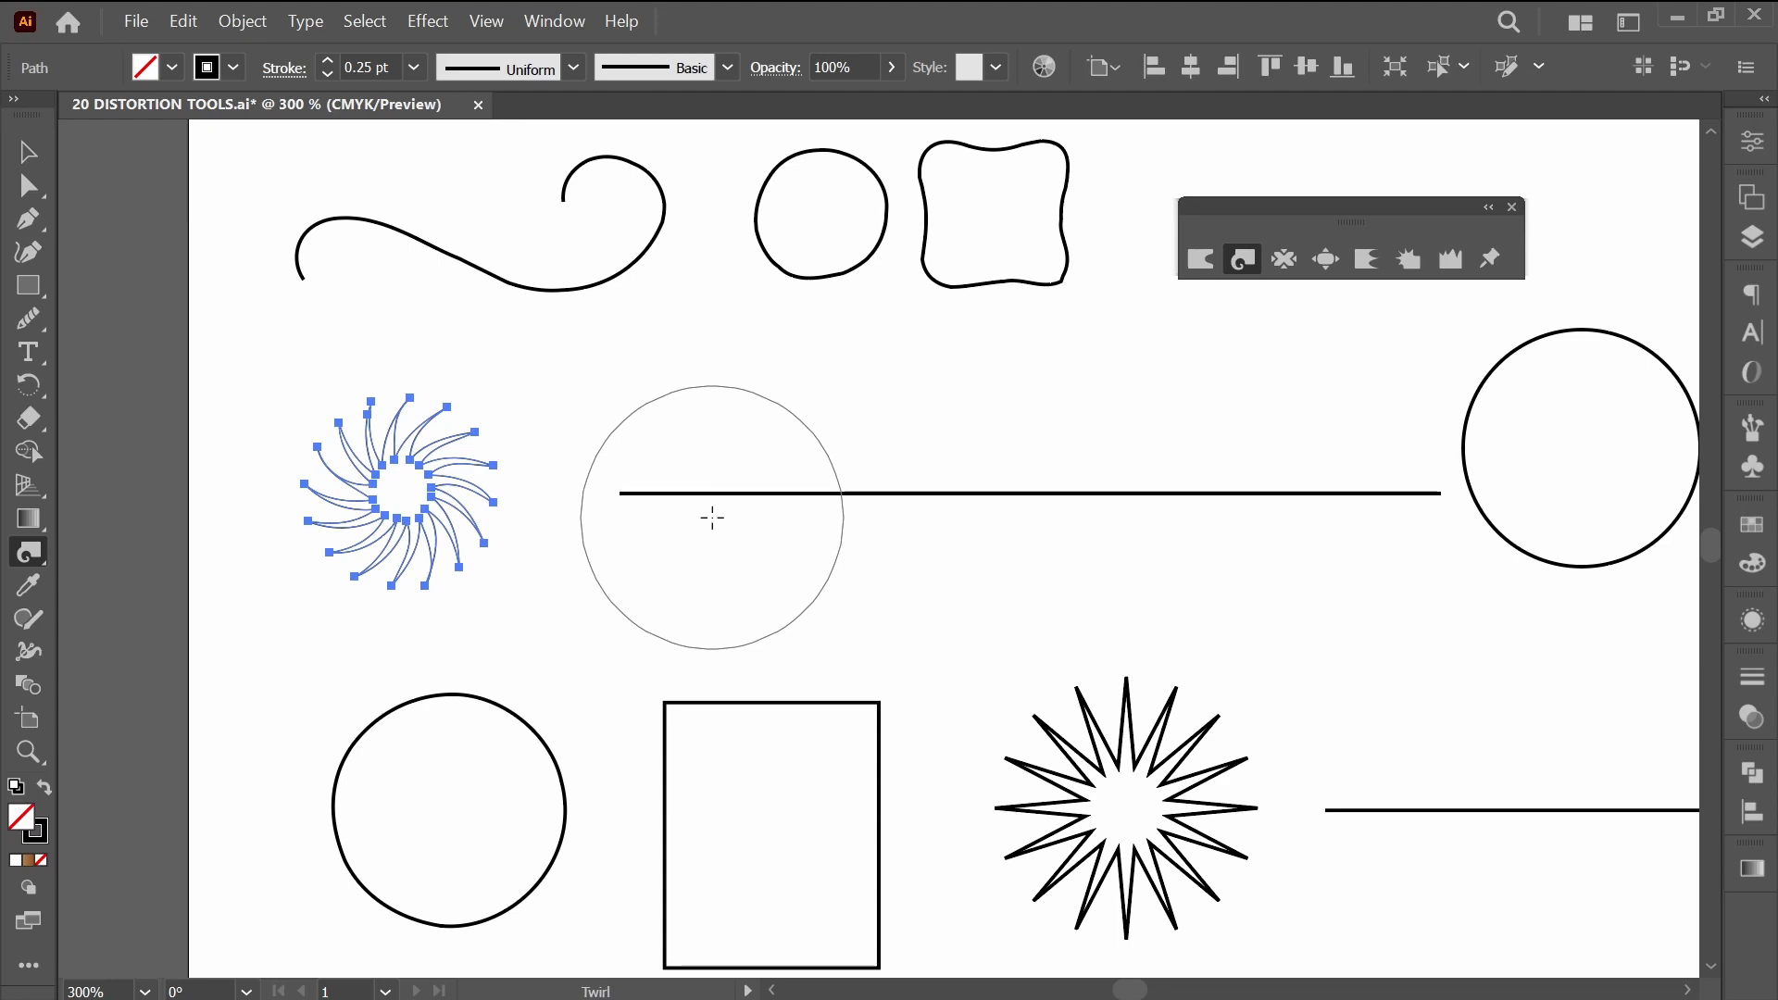
# Twirl the horizontal line beside the small starburst at separate spots along its length to form gentle waves.
pyautogui.moveTo(759, 500); pyautogui.dragTo(764, 479)
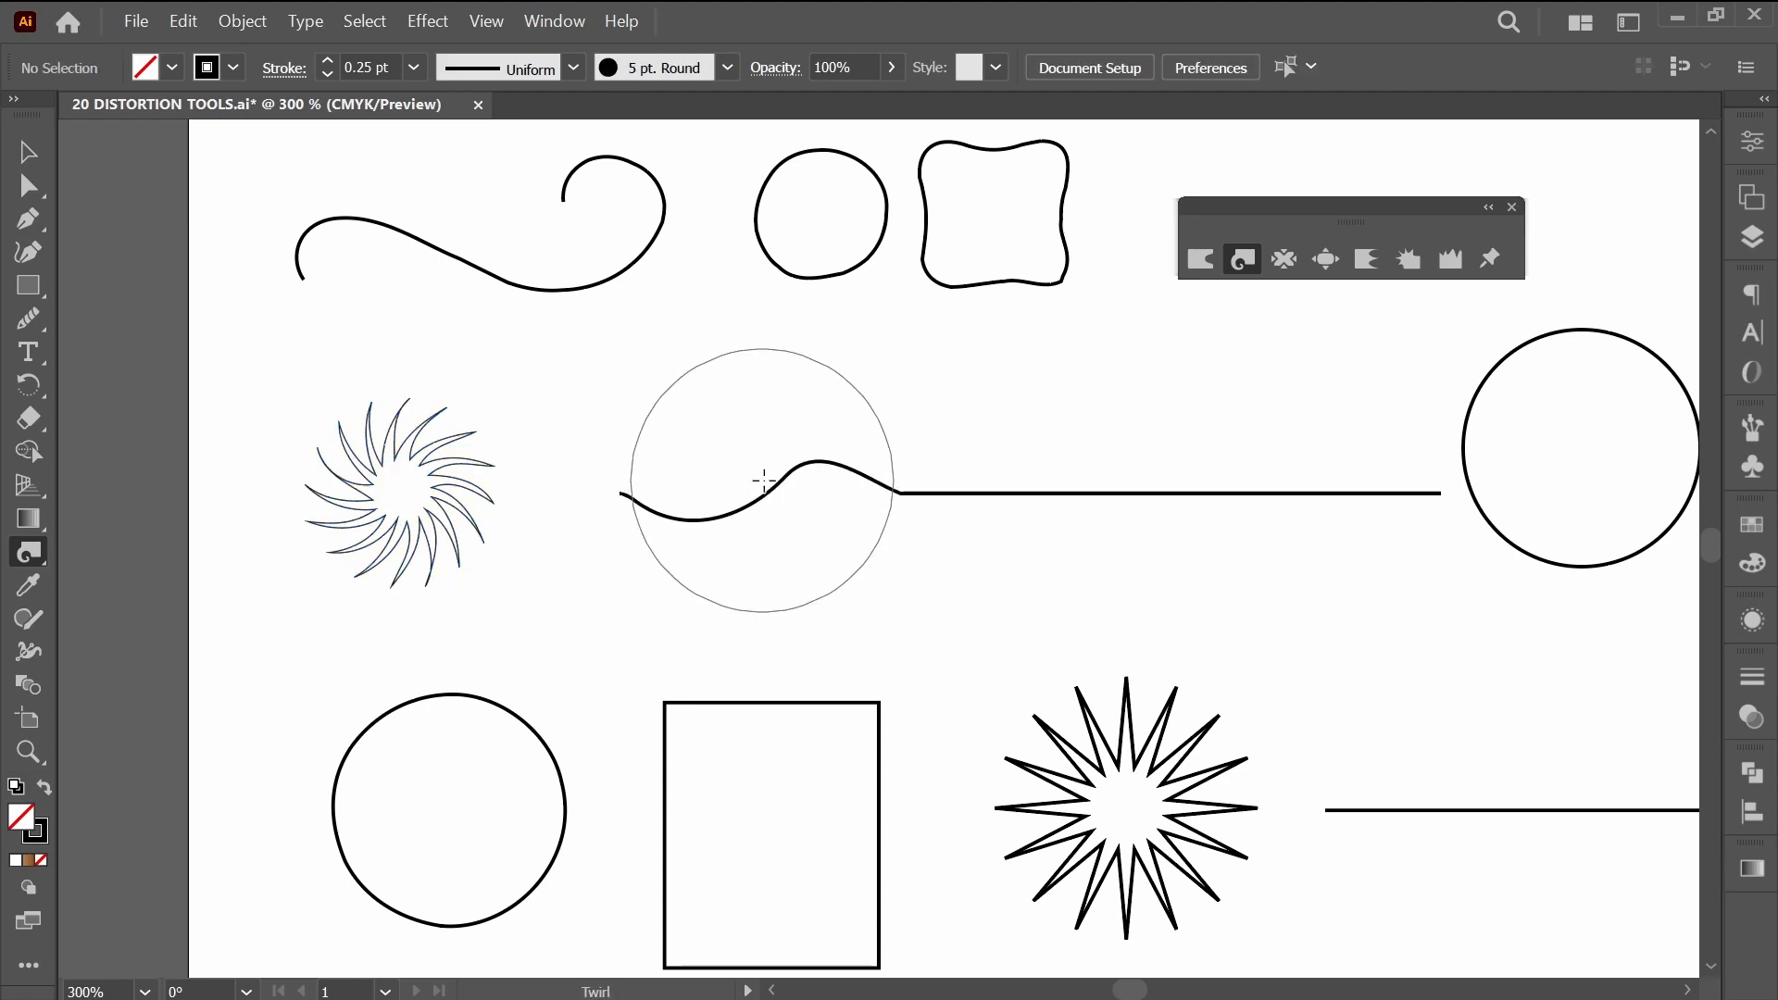
pyautogui.moveTo(928, 508)
pyautogui.mouseDown()
pyautogui.moveTo(1329, 531)
pyautogui.moveTo(1340, 512)
pyautogui.moveTo(948, 531)
pyautogui.mouseUp()
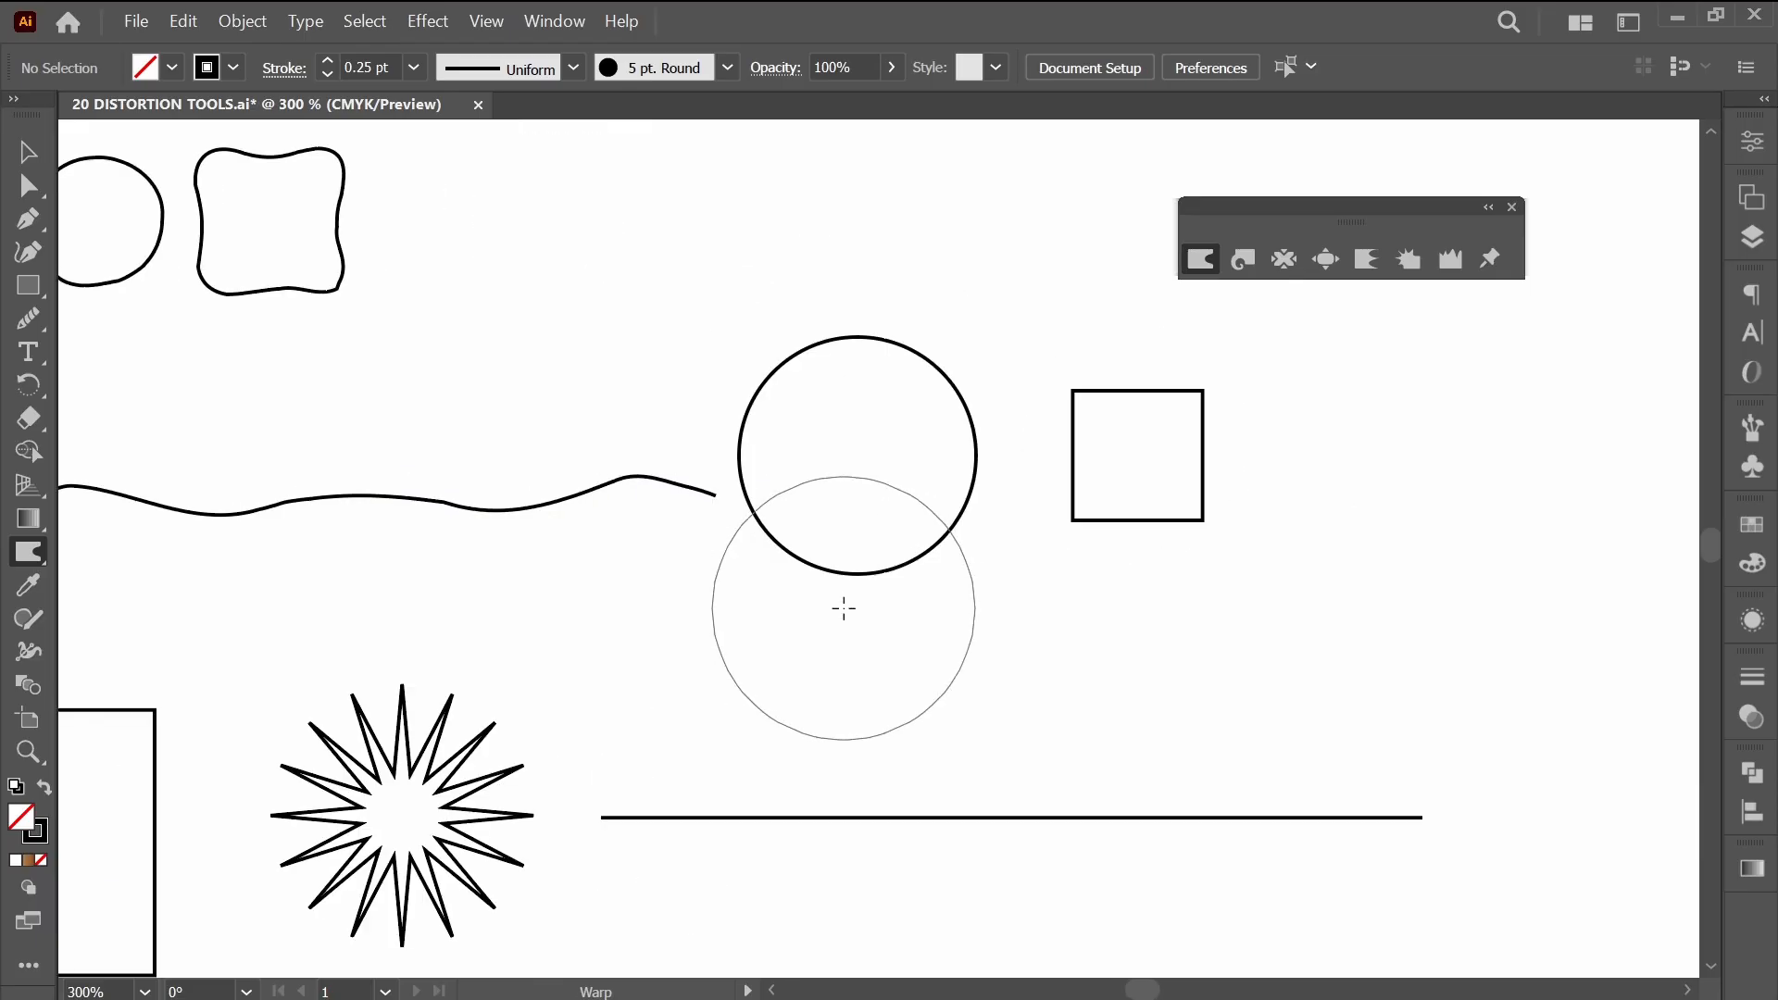
# Try twirling the circle beyond the wavy line from its upper and left edges with the Twirl tool, and undo the strokes.
pyautogui.click(1244, 261)
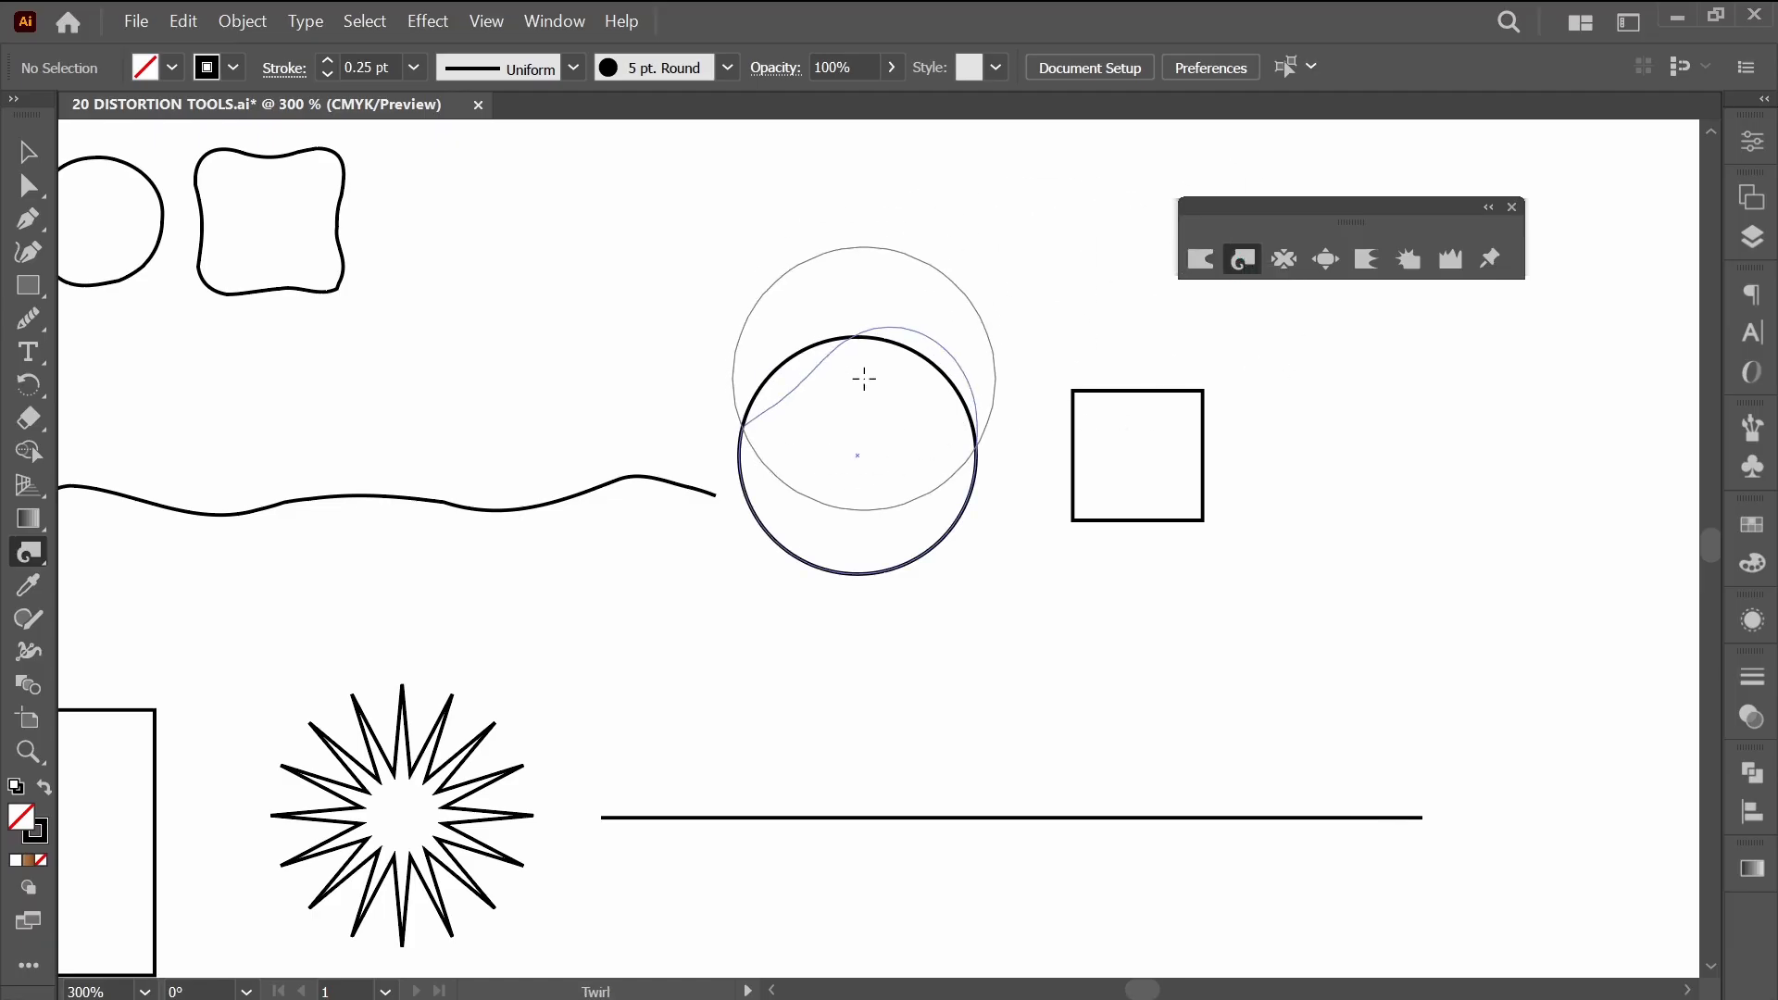
pyautogui.moveTo(864, 378); pyautogui.dragTo(845, 460)
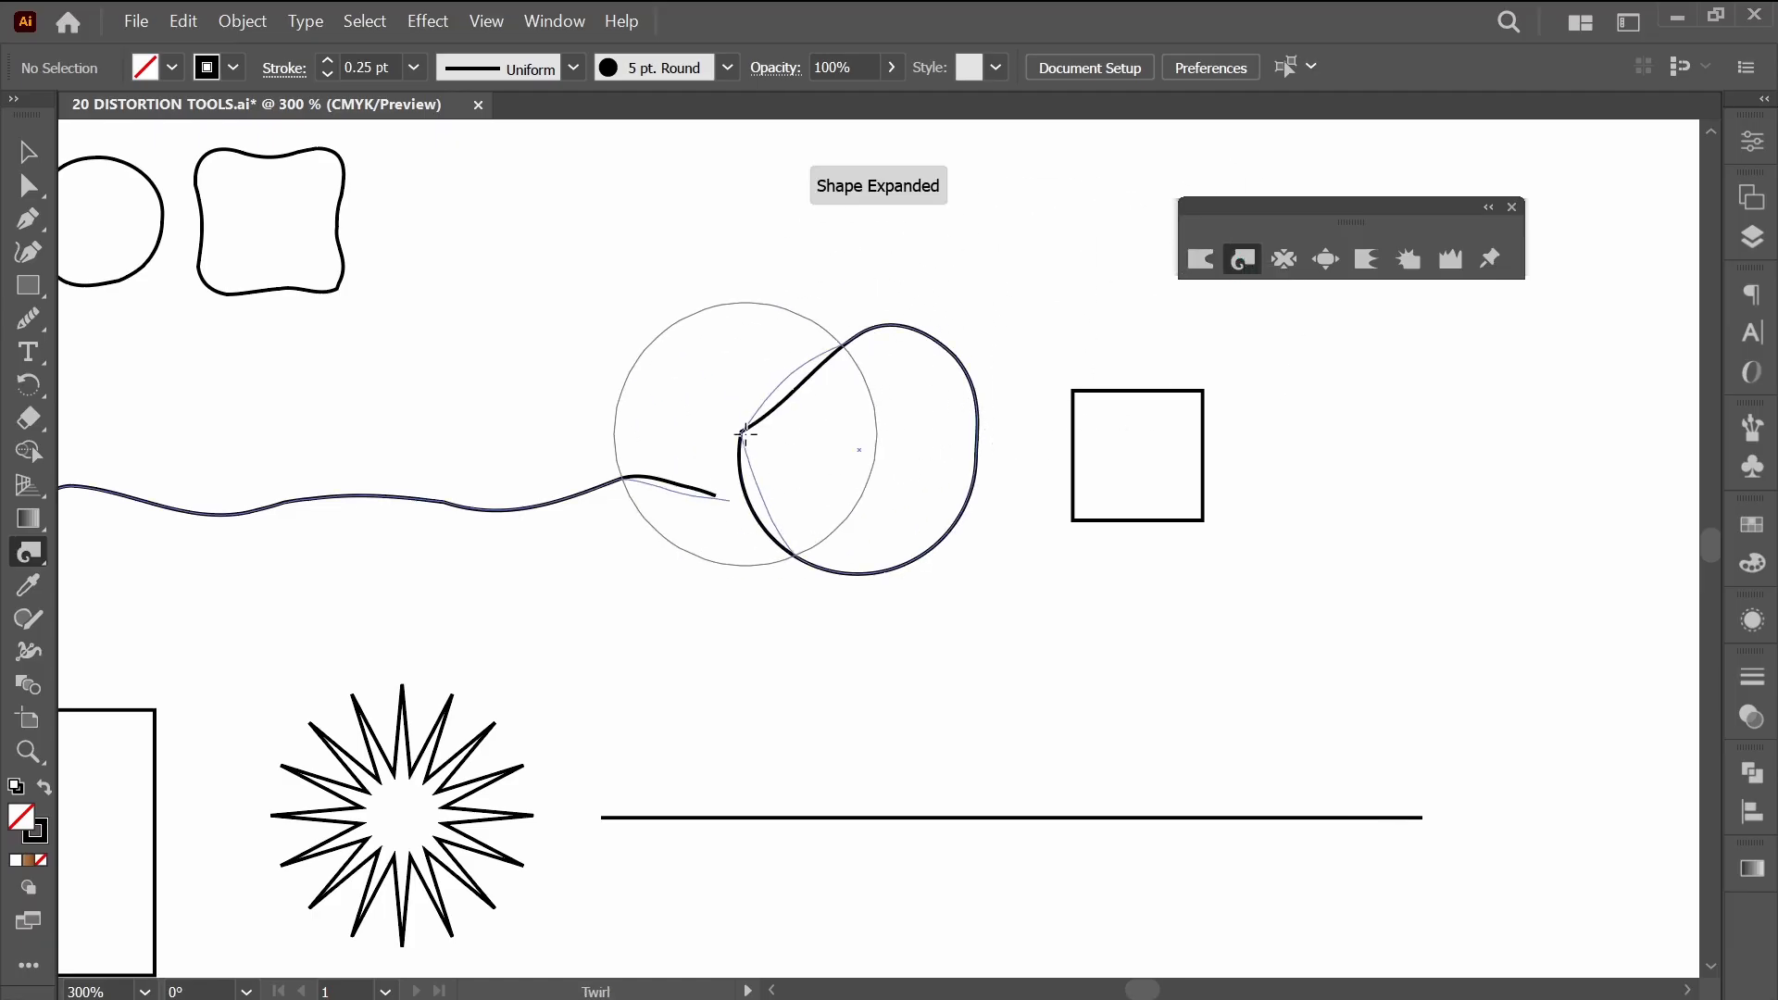
pyautogui.moveTo(745, 433); pyautogui.dragTo(727, 417)
pyautogui.hotkey('ctrl', 'z')
pyautogui.hotkey('ctrl', 'z')
pyautogui.hotkey('ctrl', 'z')
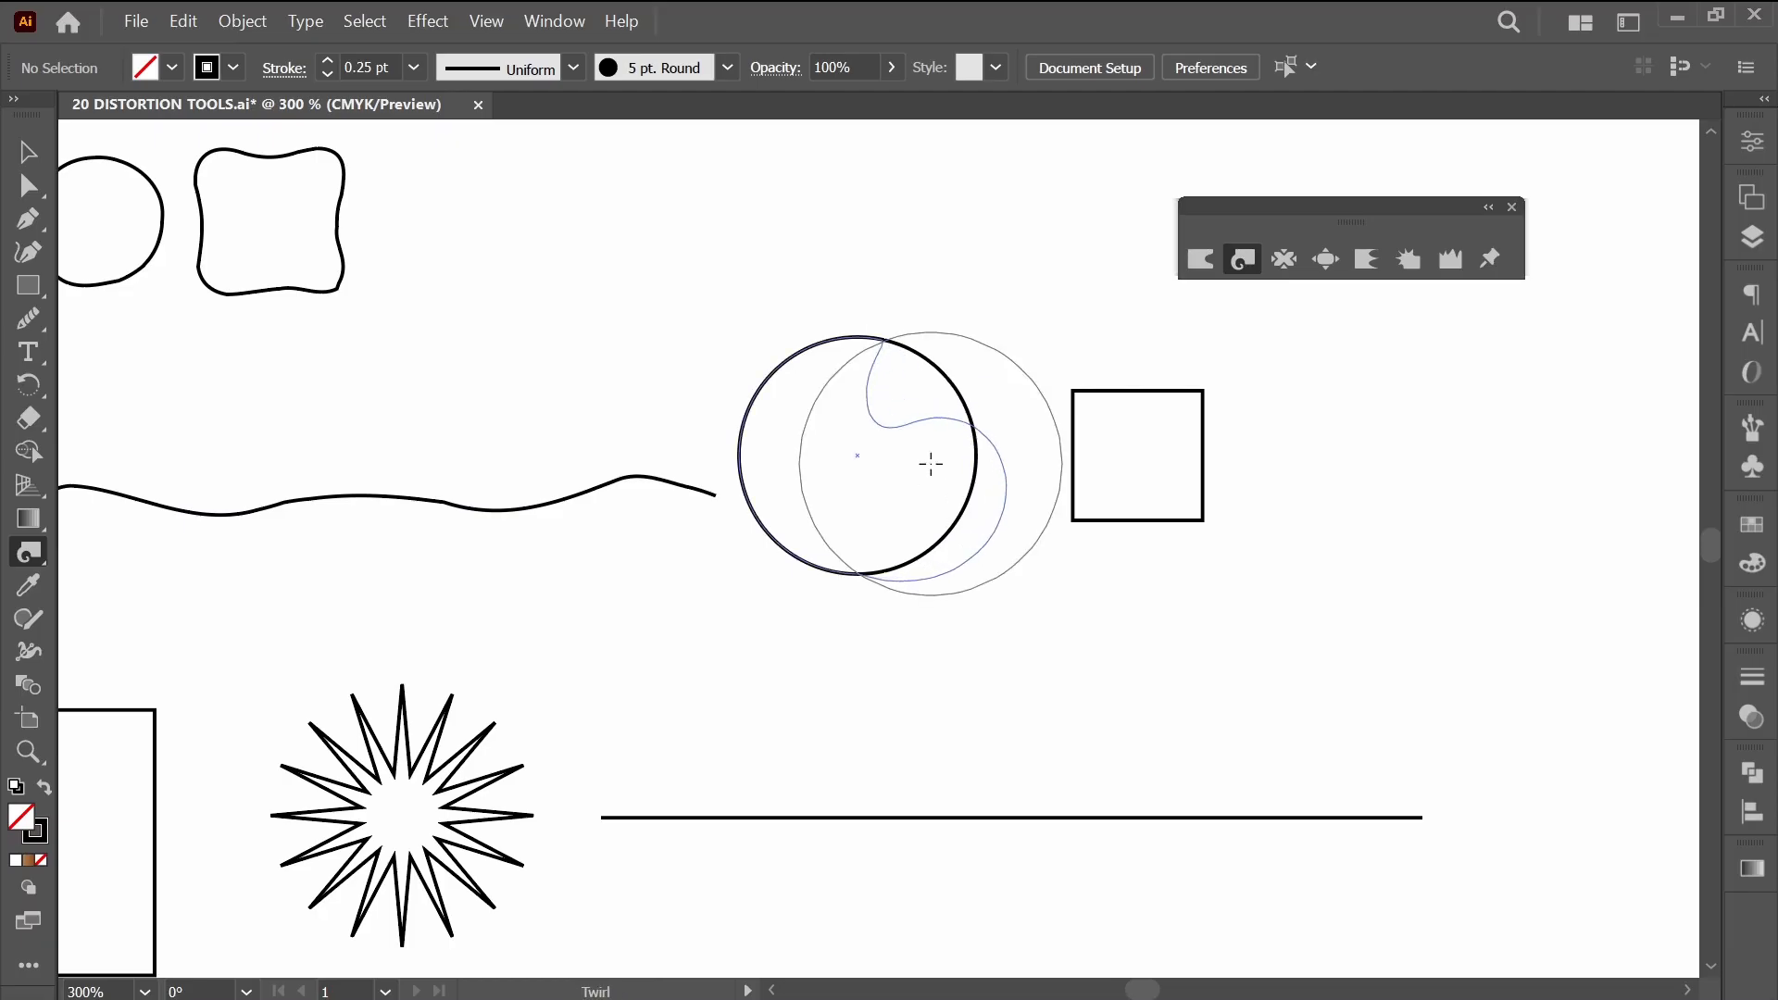
# Twirl the circle's right side into a hooked curl and twirl the neighbouring square into a curved, pointed shape.
pyautogui.moveTo(931, 464); pyautogui.dragTo(930, 465)
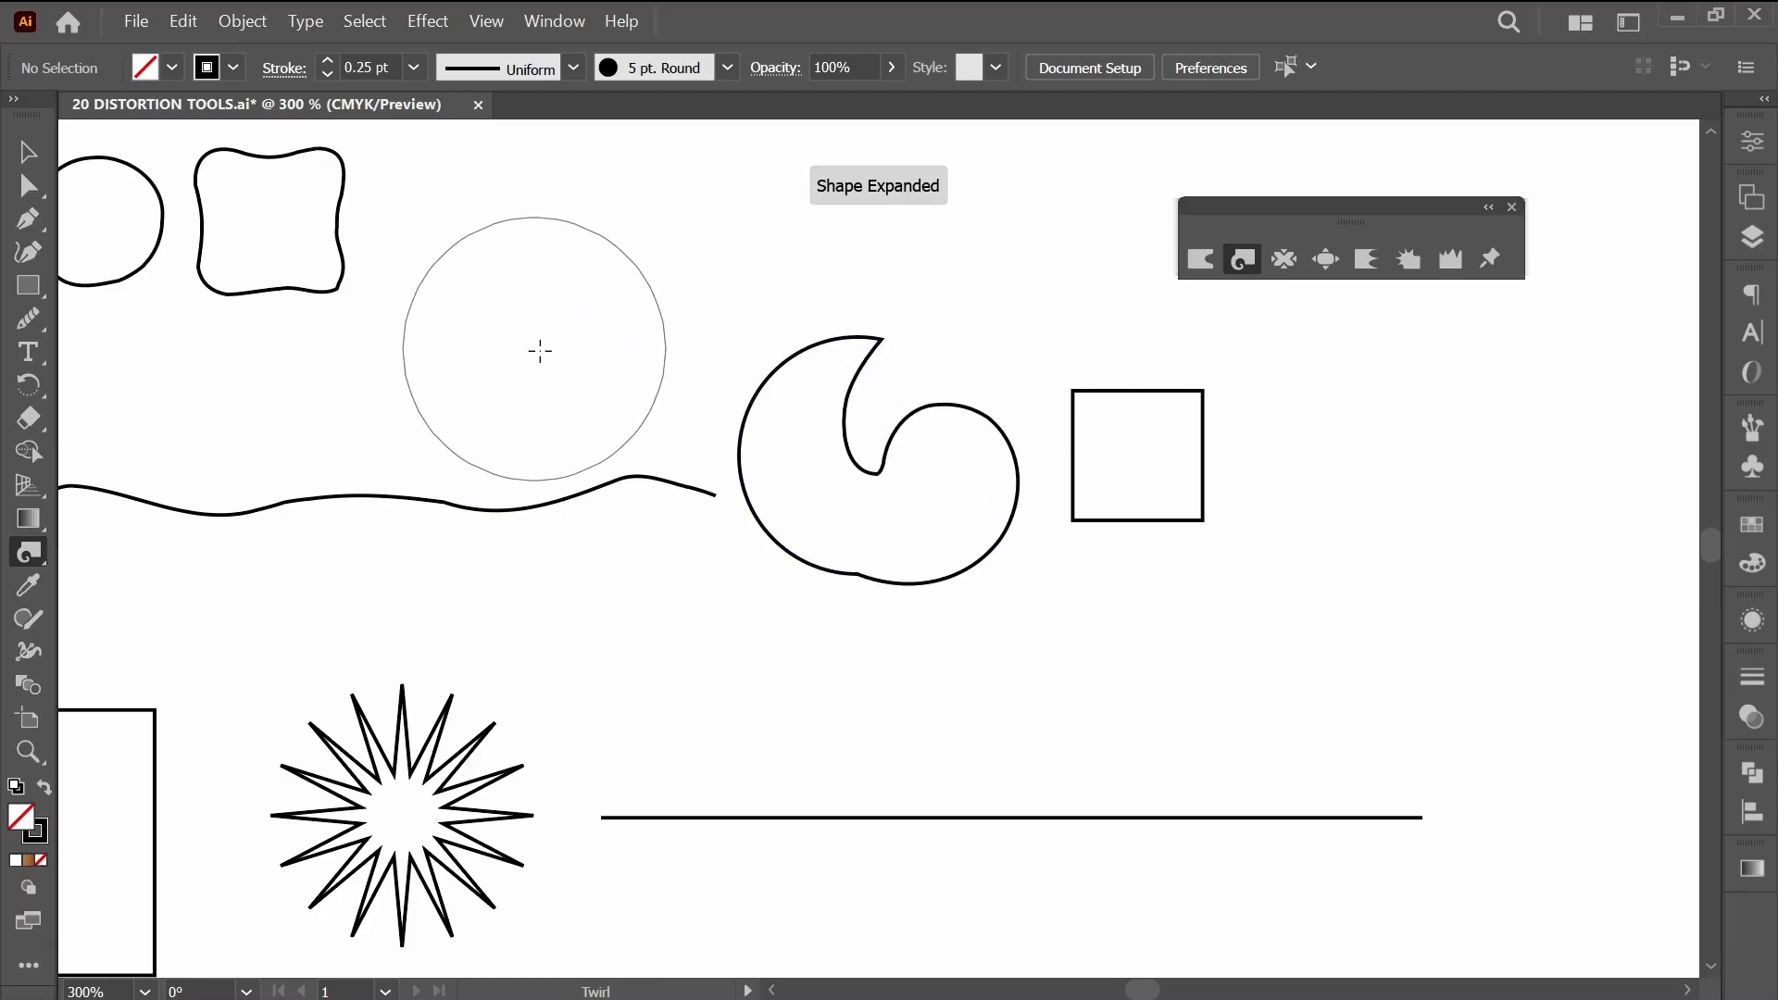
pyautogui.moveTo(1164, 452); pyautogui.dragTo(1164, 452)
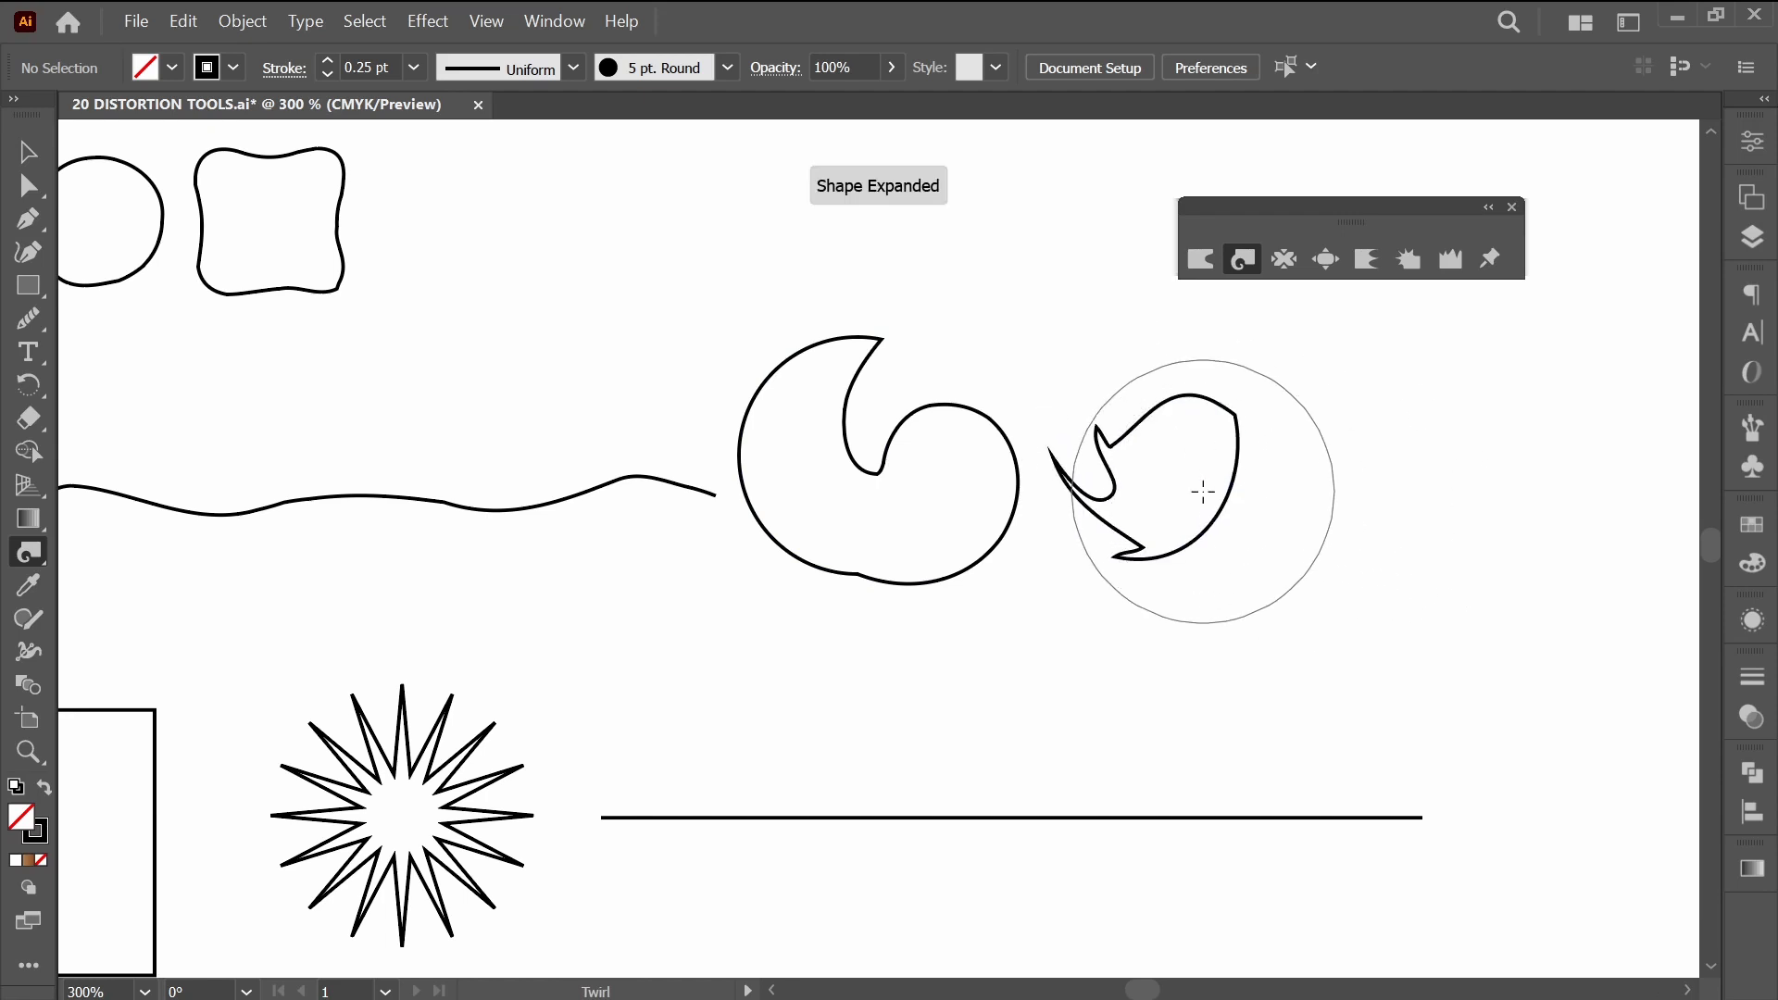
pyautogui.click(1246, 520)
pyautogui.moveTo(1156, 478)
pyautogui.mouseDown()
pyautogui.moveTo(1136, 464)
pyautogui.moveTo(1305, 519)
pyautogui.mouseUp()
# Set the Twirl tool's intensity to 20% and twirl rate to 30°, and twirl the hooked circle into a tight spiral.
pyautogui.press('Return')
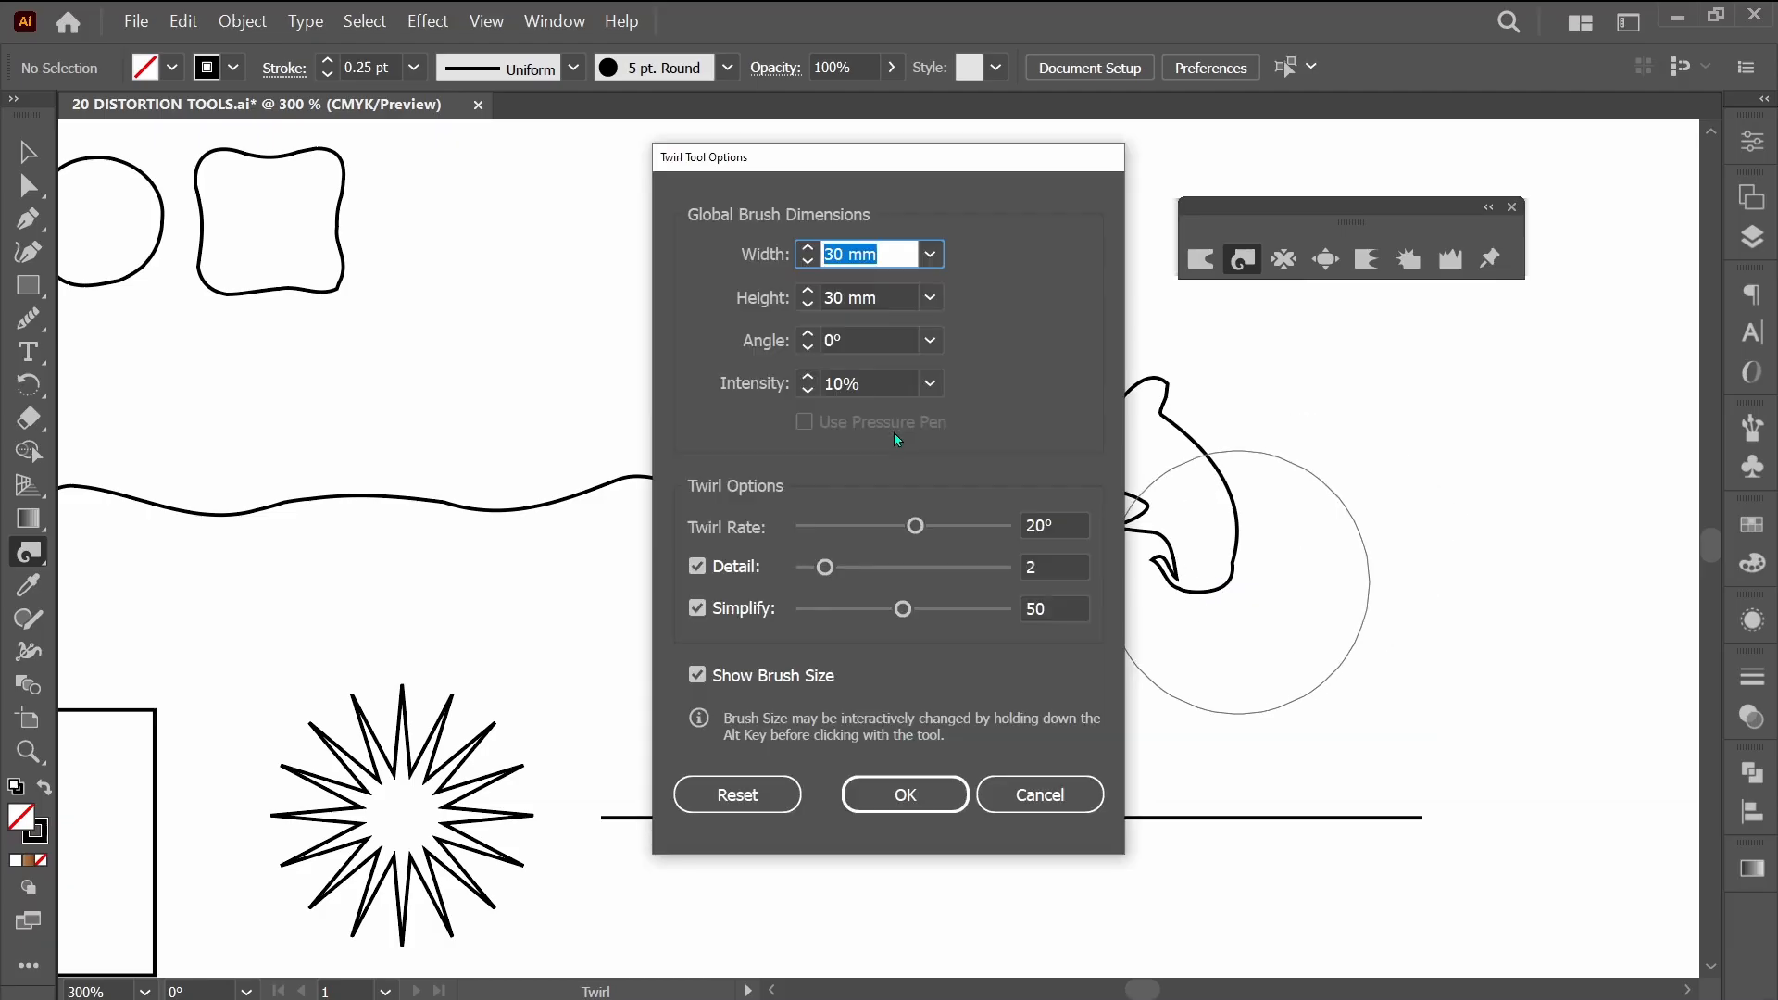
pyautogui.click(876, 378)
pyautogui.hotkey('shift', 'Up')
pyautogui.press('Return')
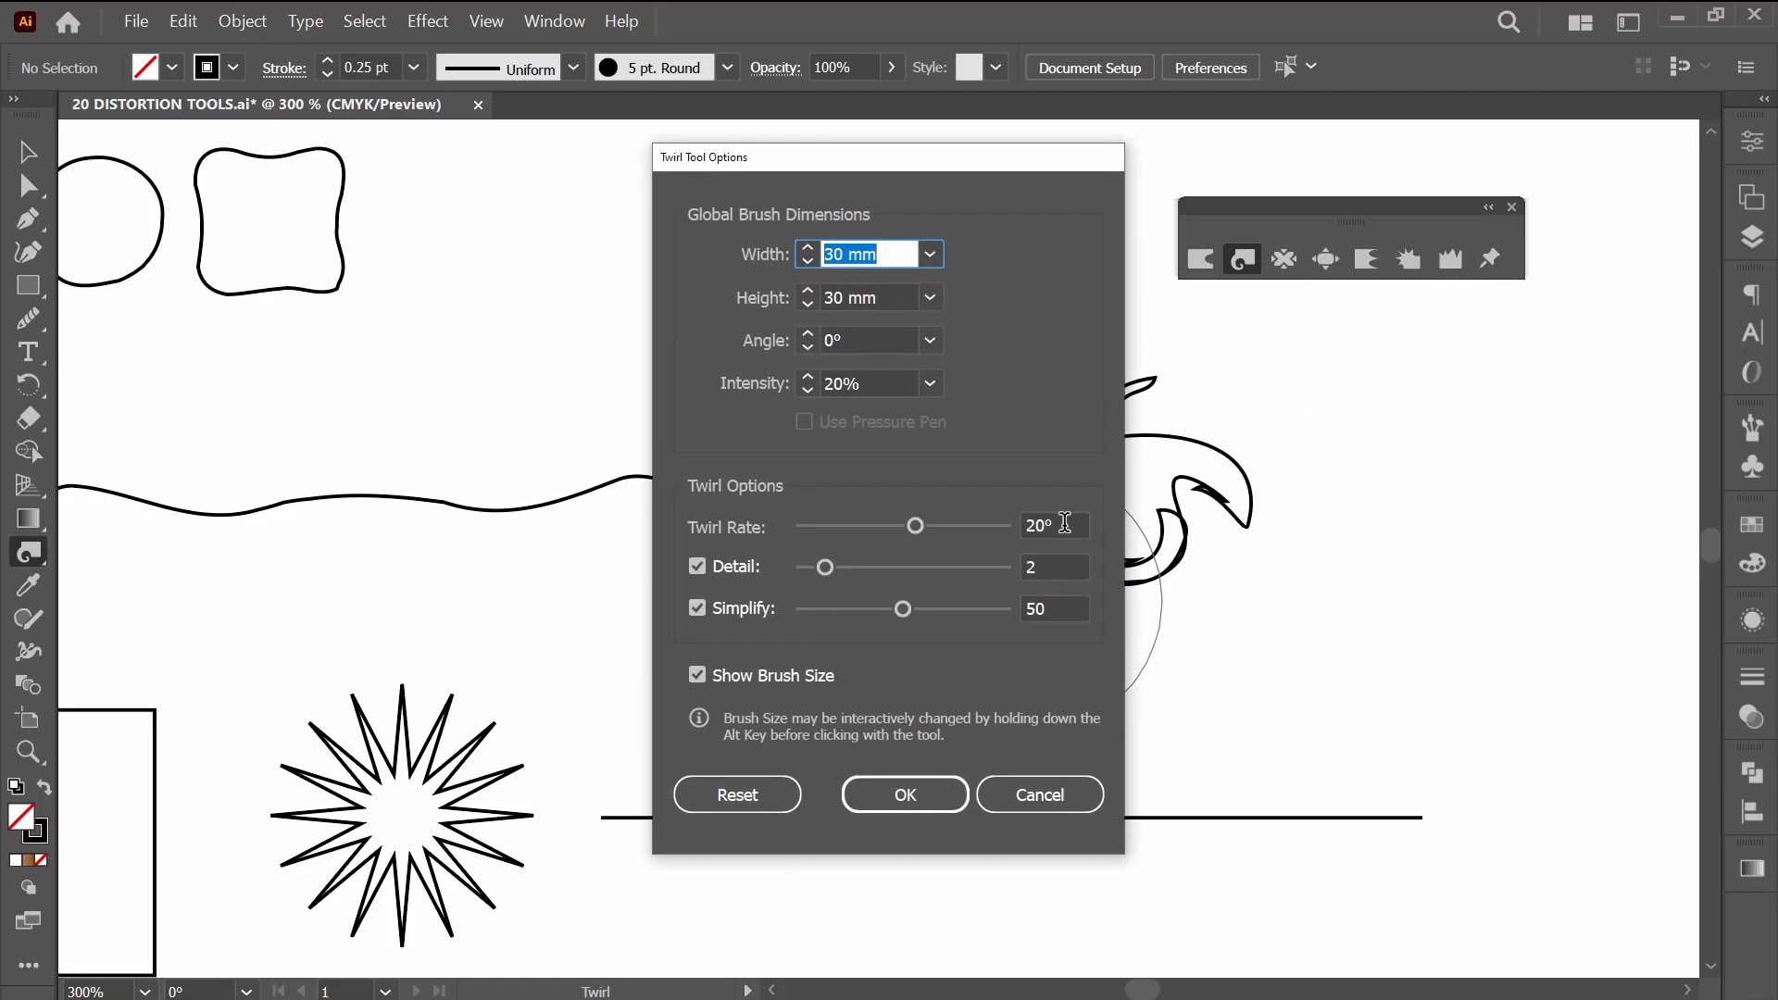
pyautogui.click(1065, 524)
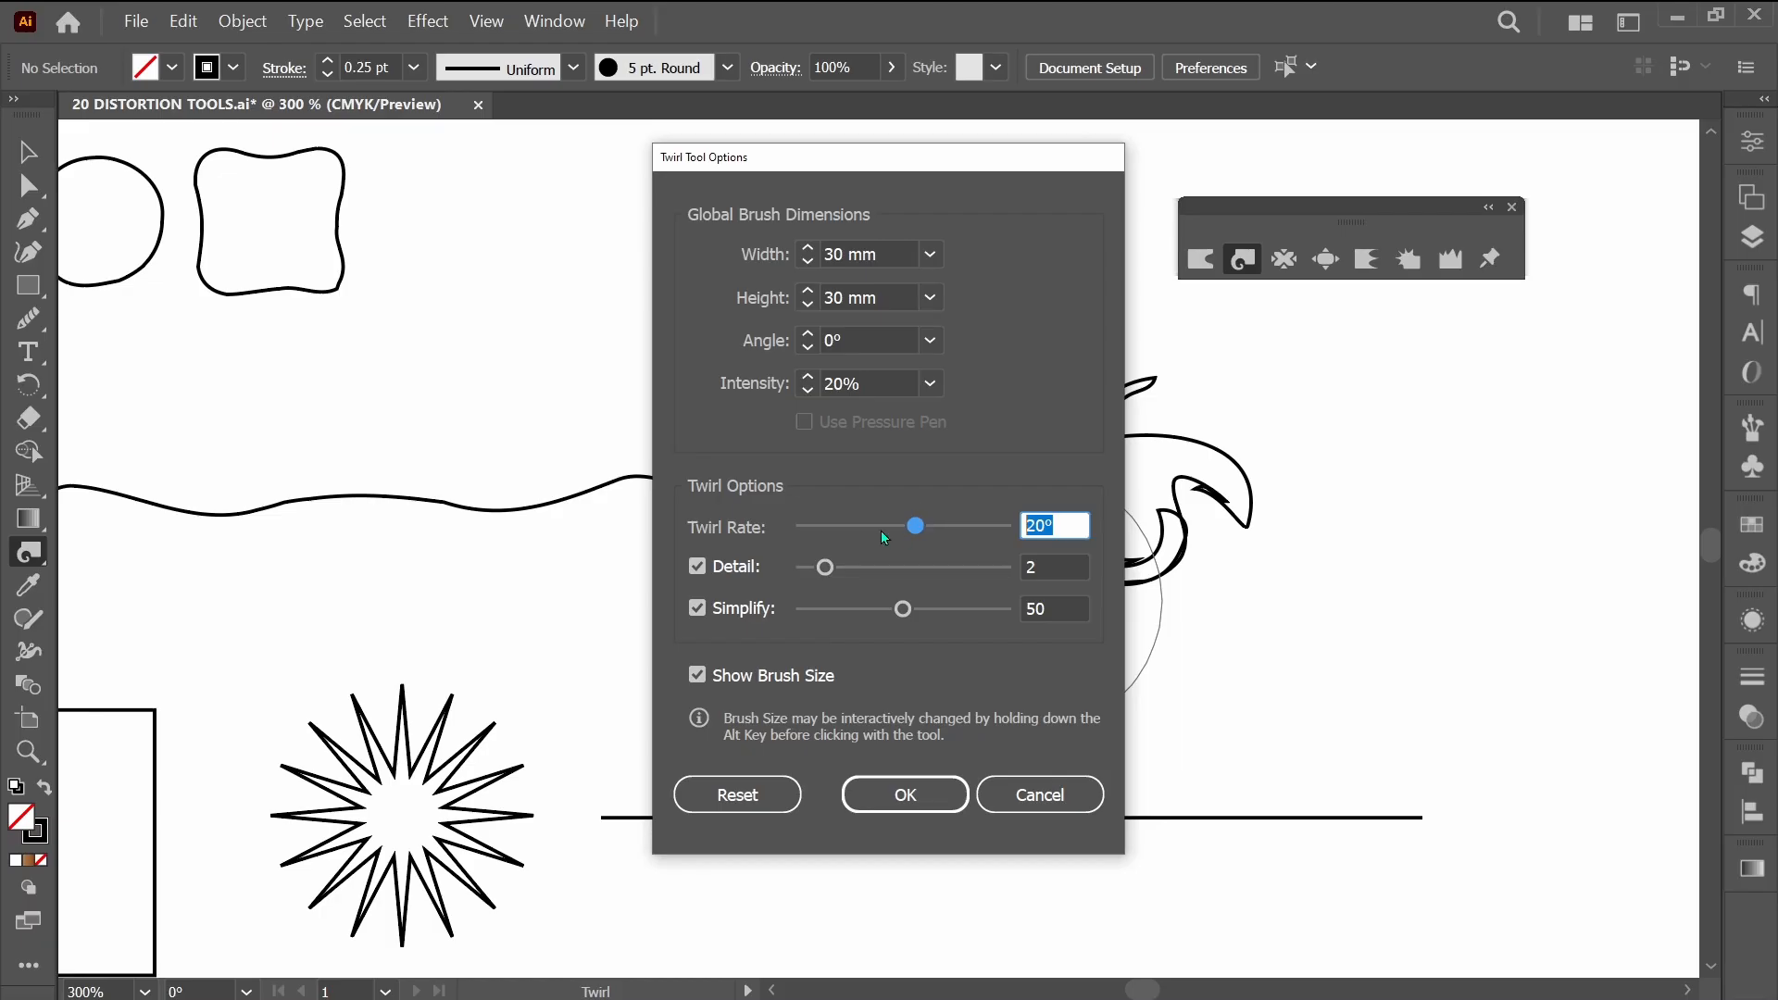
pyautogui.write('30')
pyautogui.press('Return')
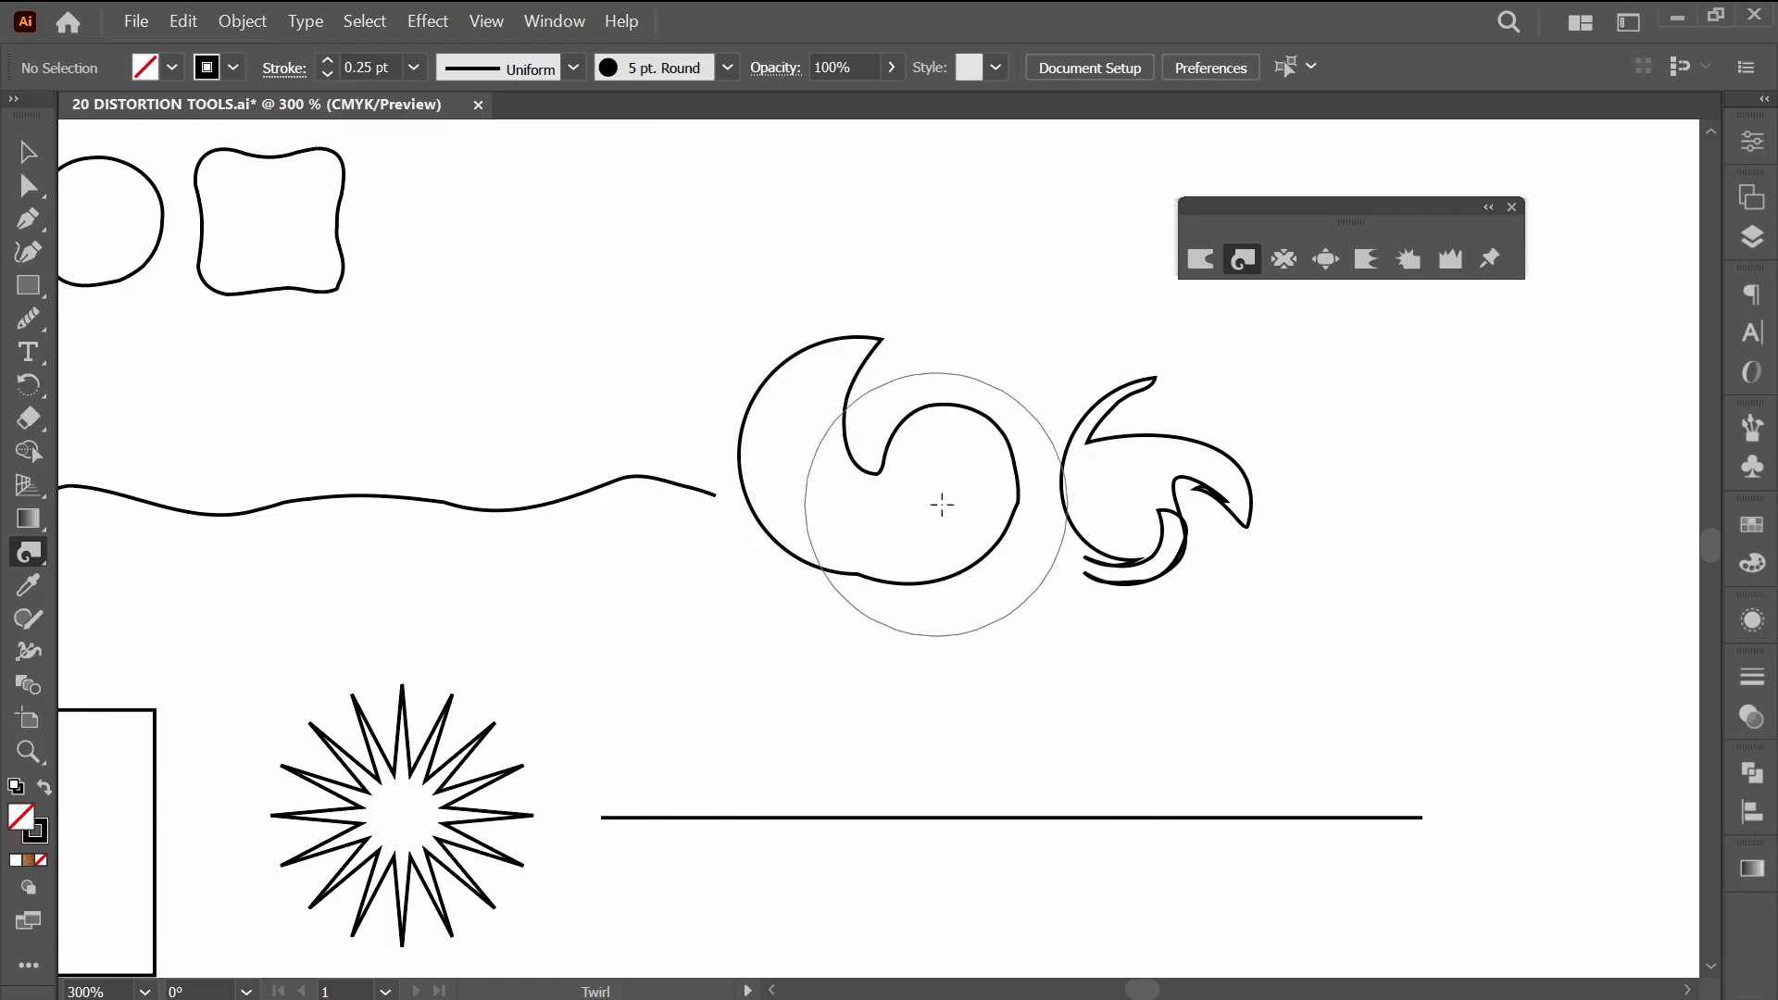
pyautogui.moveTo(942, 504); pyautogui.dragTo(894, 506)
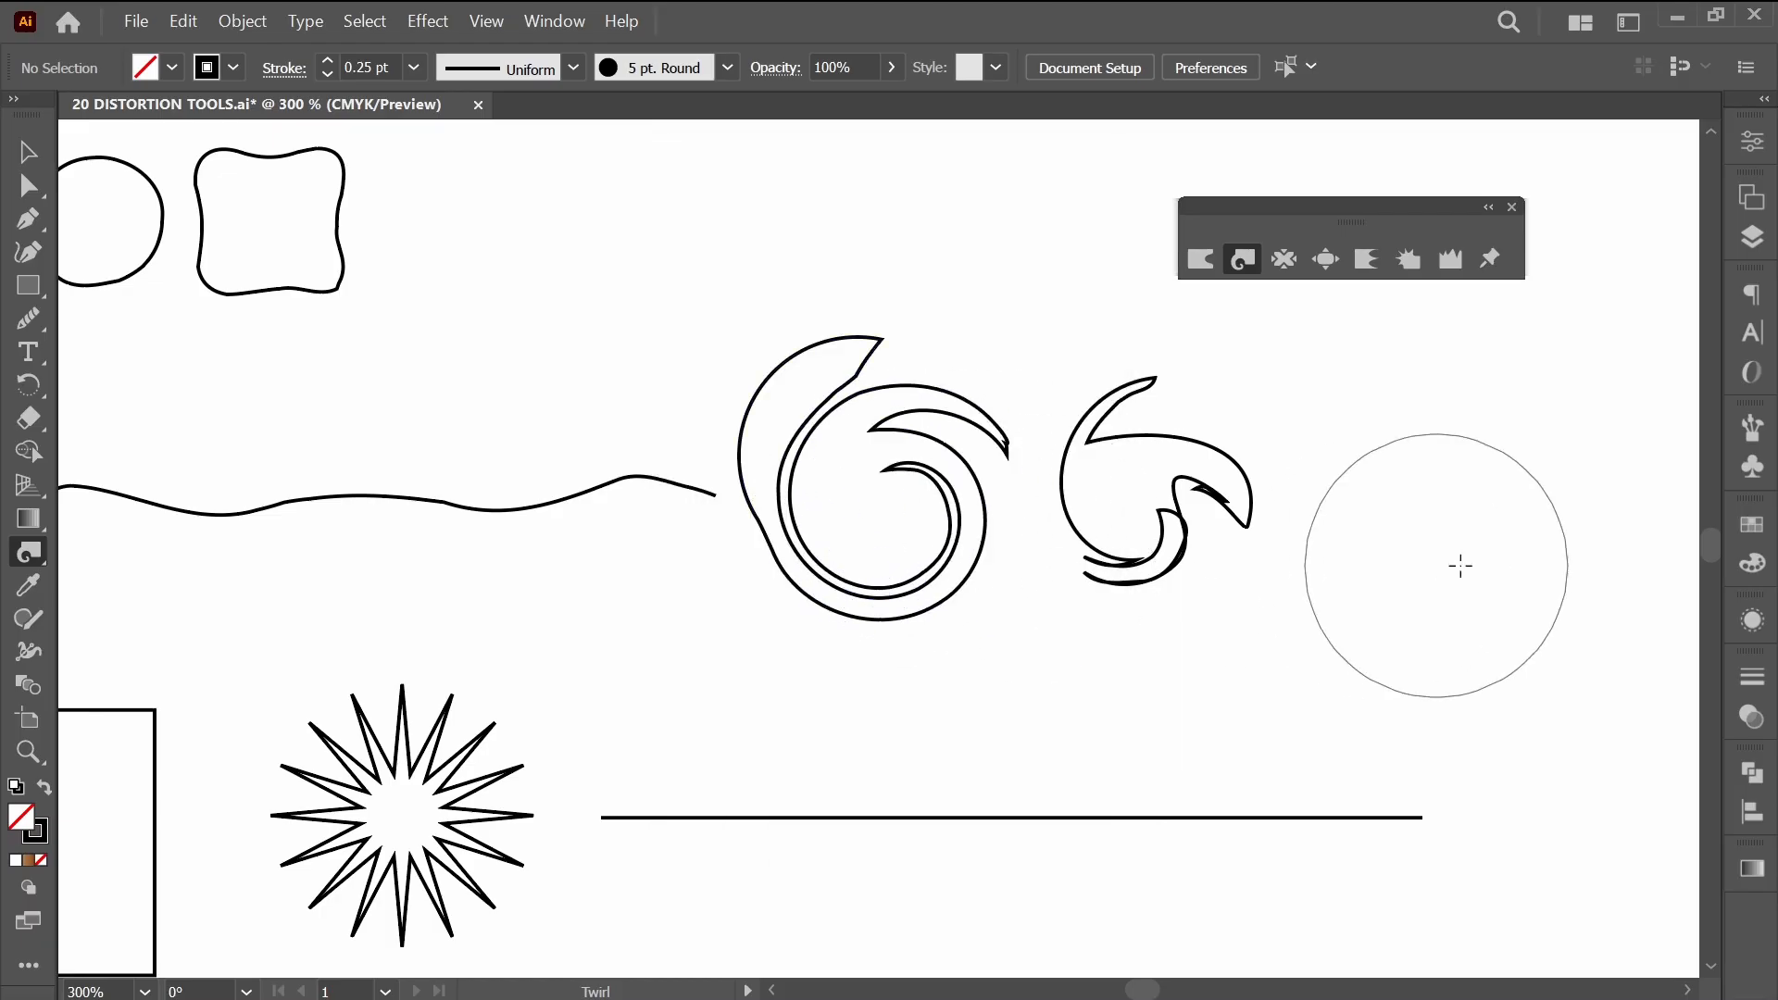
# Try shrinking the circle below the small twirled starburst with the Pucker tool, and undo the result.
pyautogui.scroll(-1, 1334, 592)
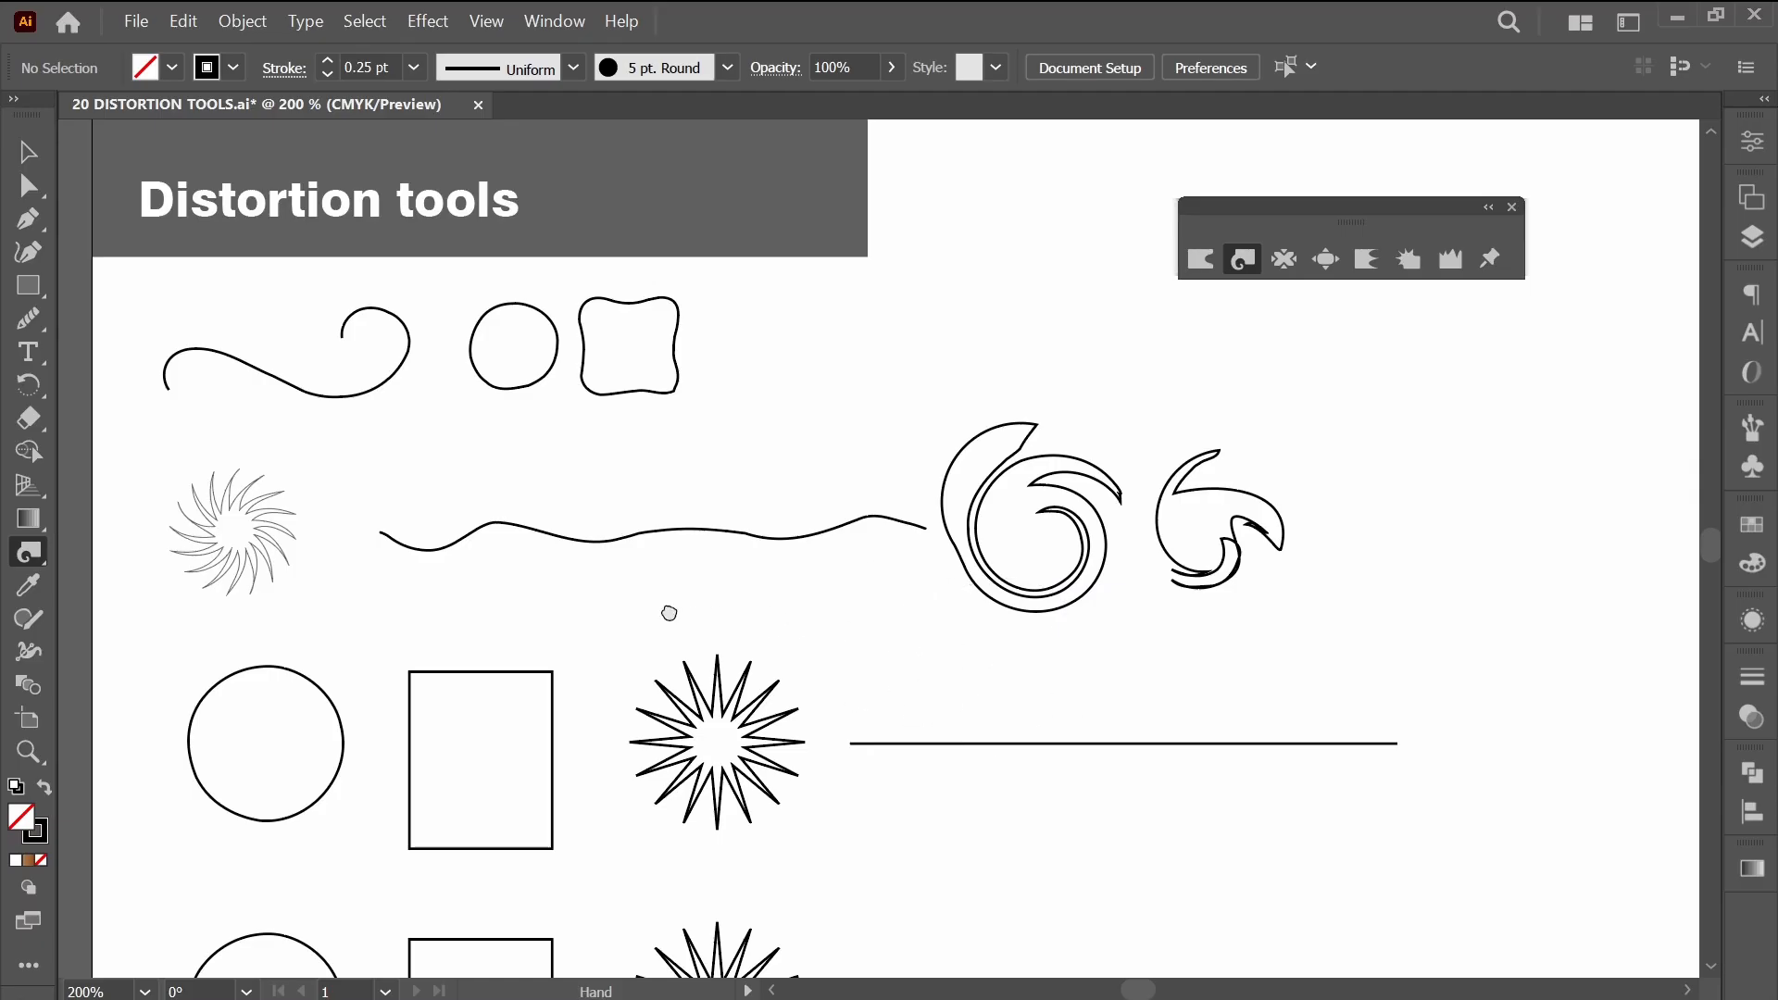
pyautogui.moveTo(668, 613); pyautogui.dragTo(1177, 445)
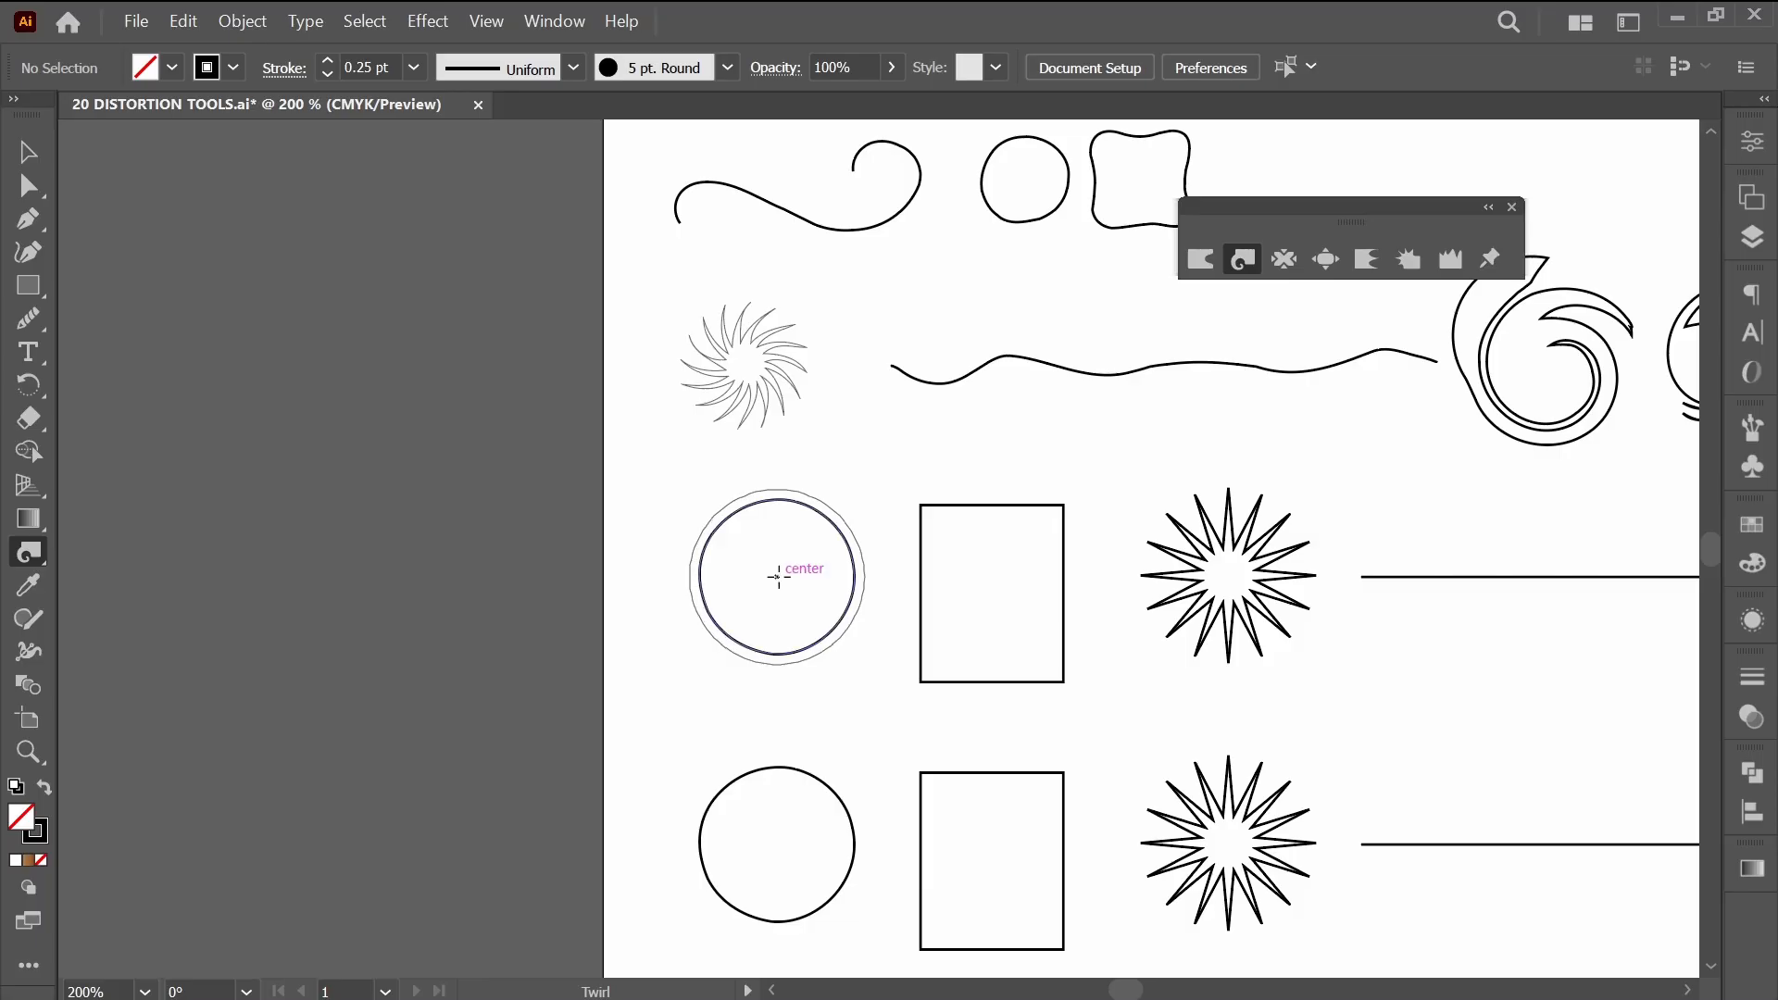
pyautogui.click(1284, 264)
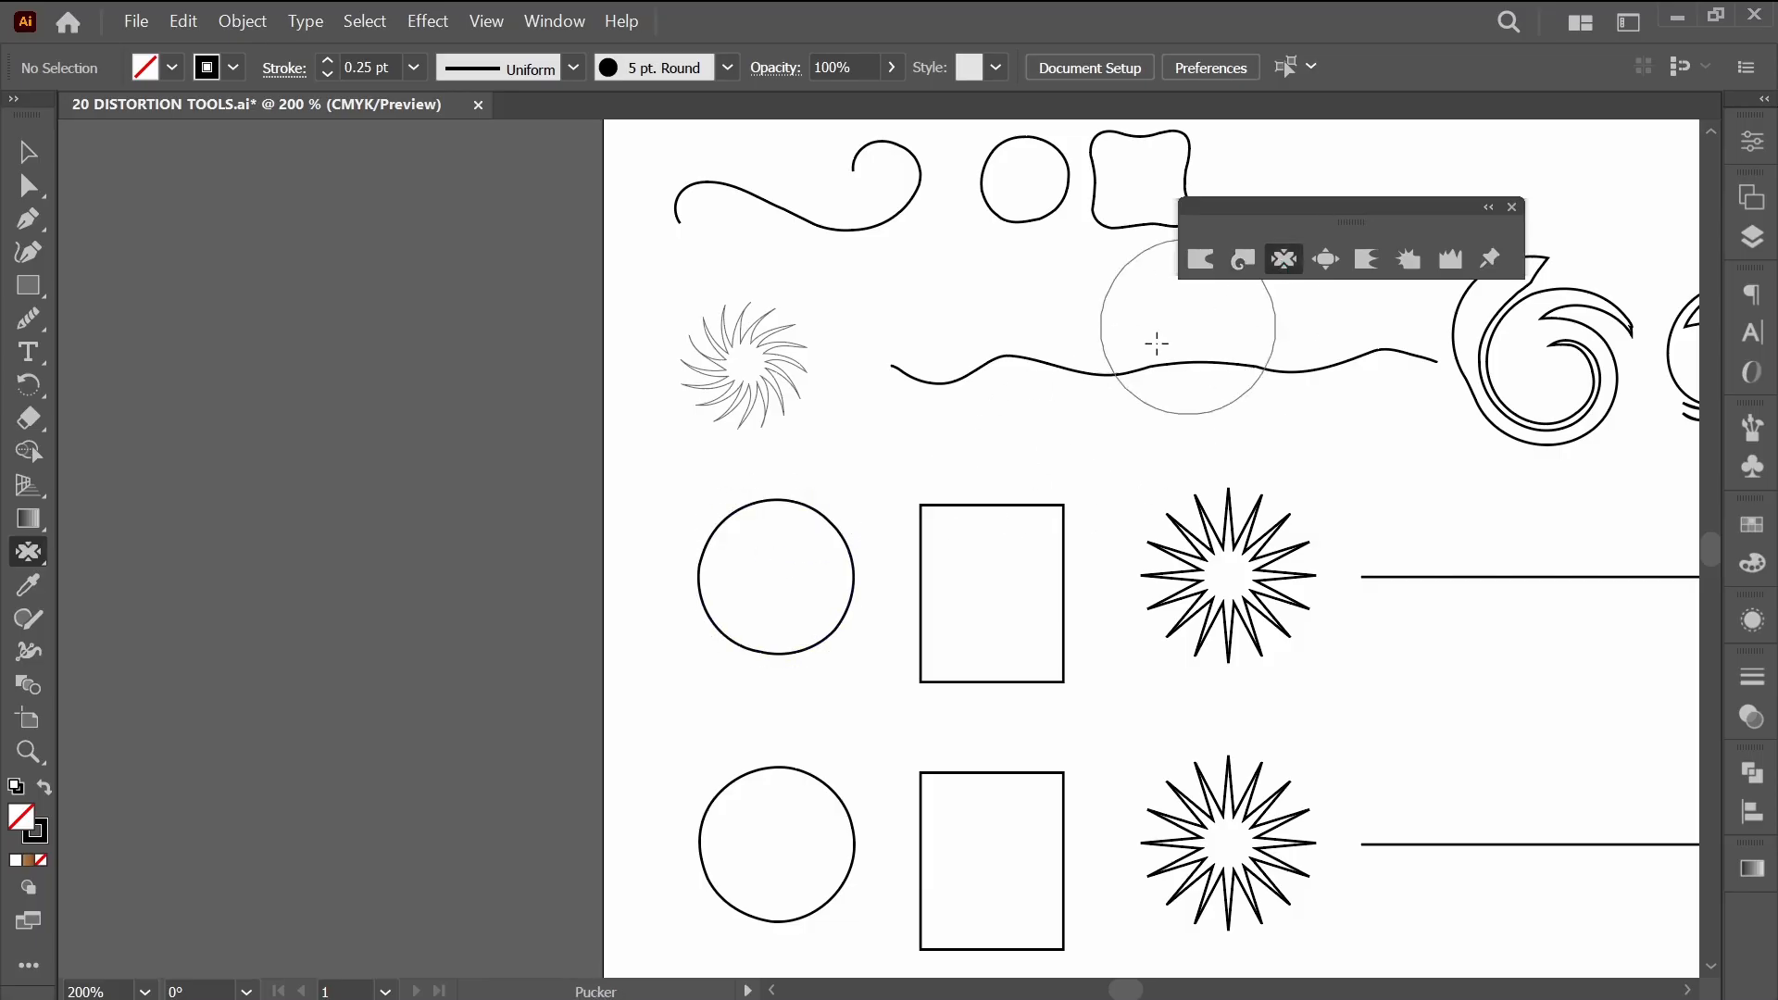
pyautogui.moveTo(790, 548); pyautogui.dragTo(757, 592)
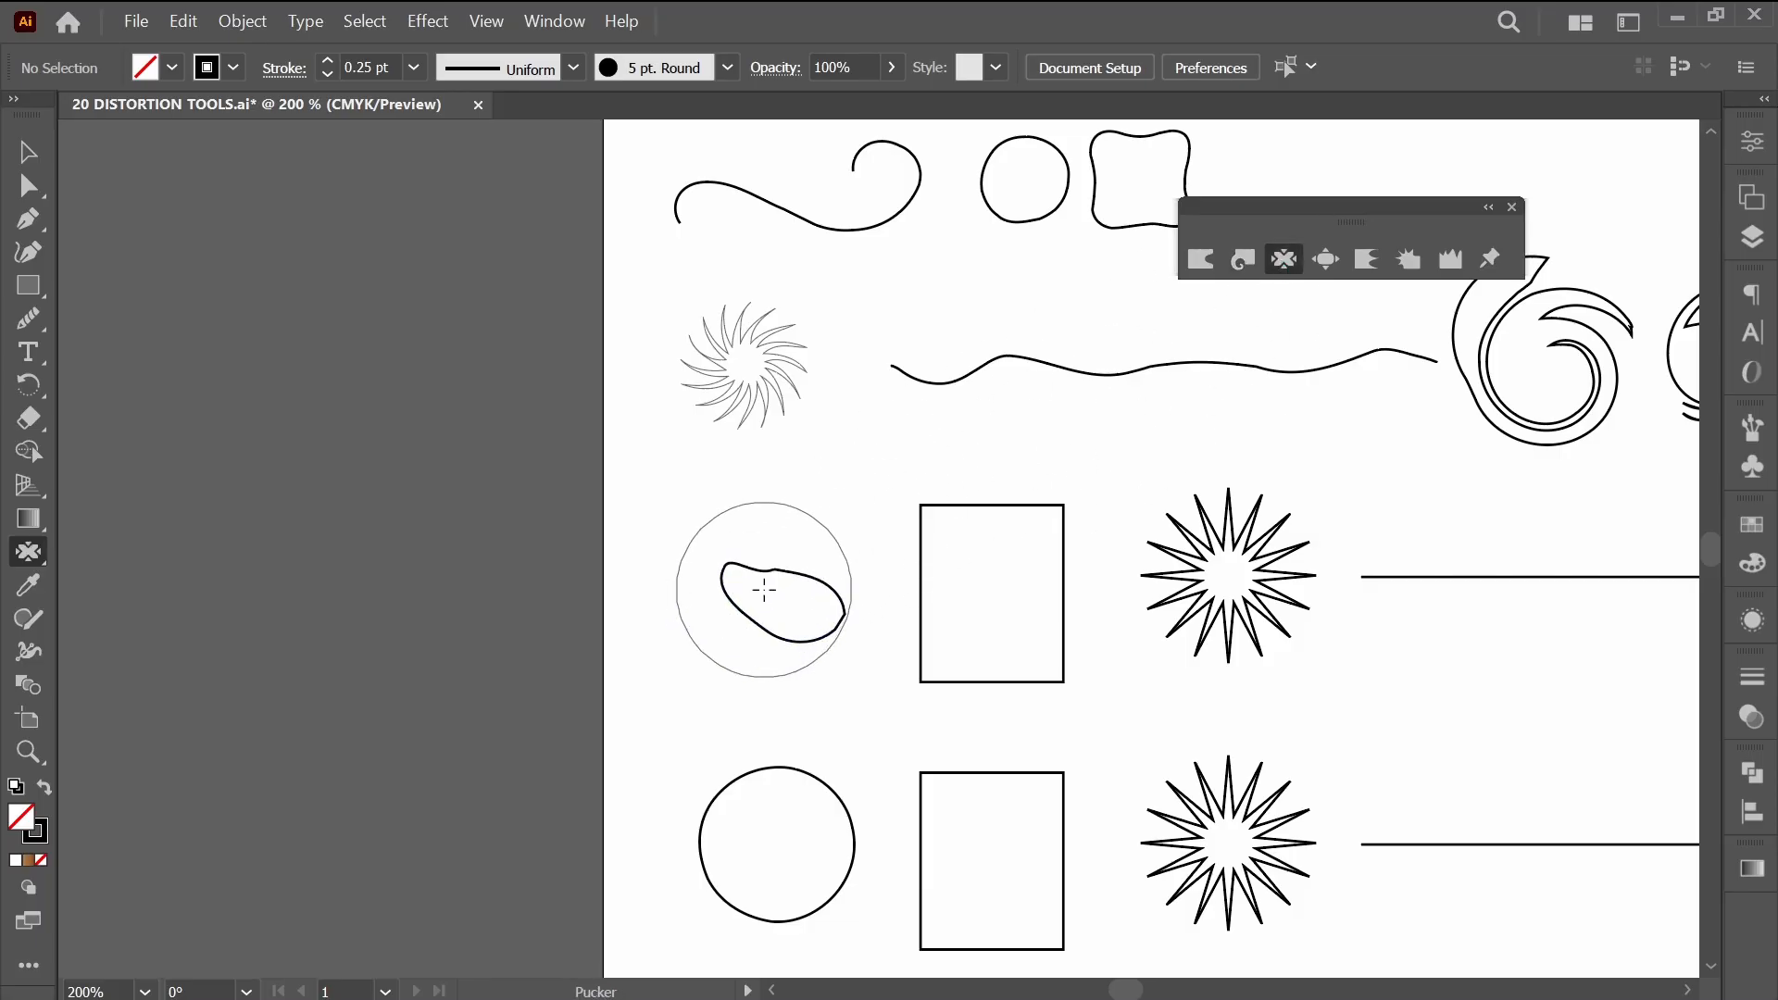
pyautogui.hotkey('ctrl', 'z')
pyautogui.hotkey('ctrl', 'z')
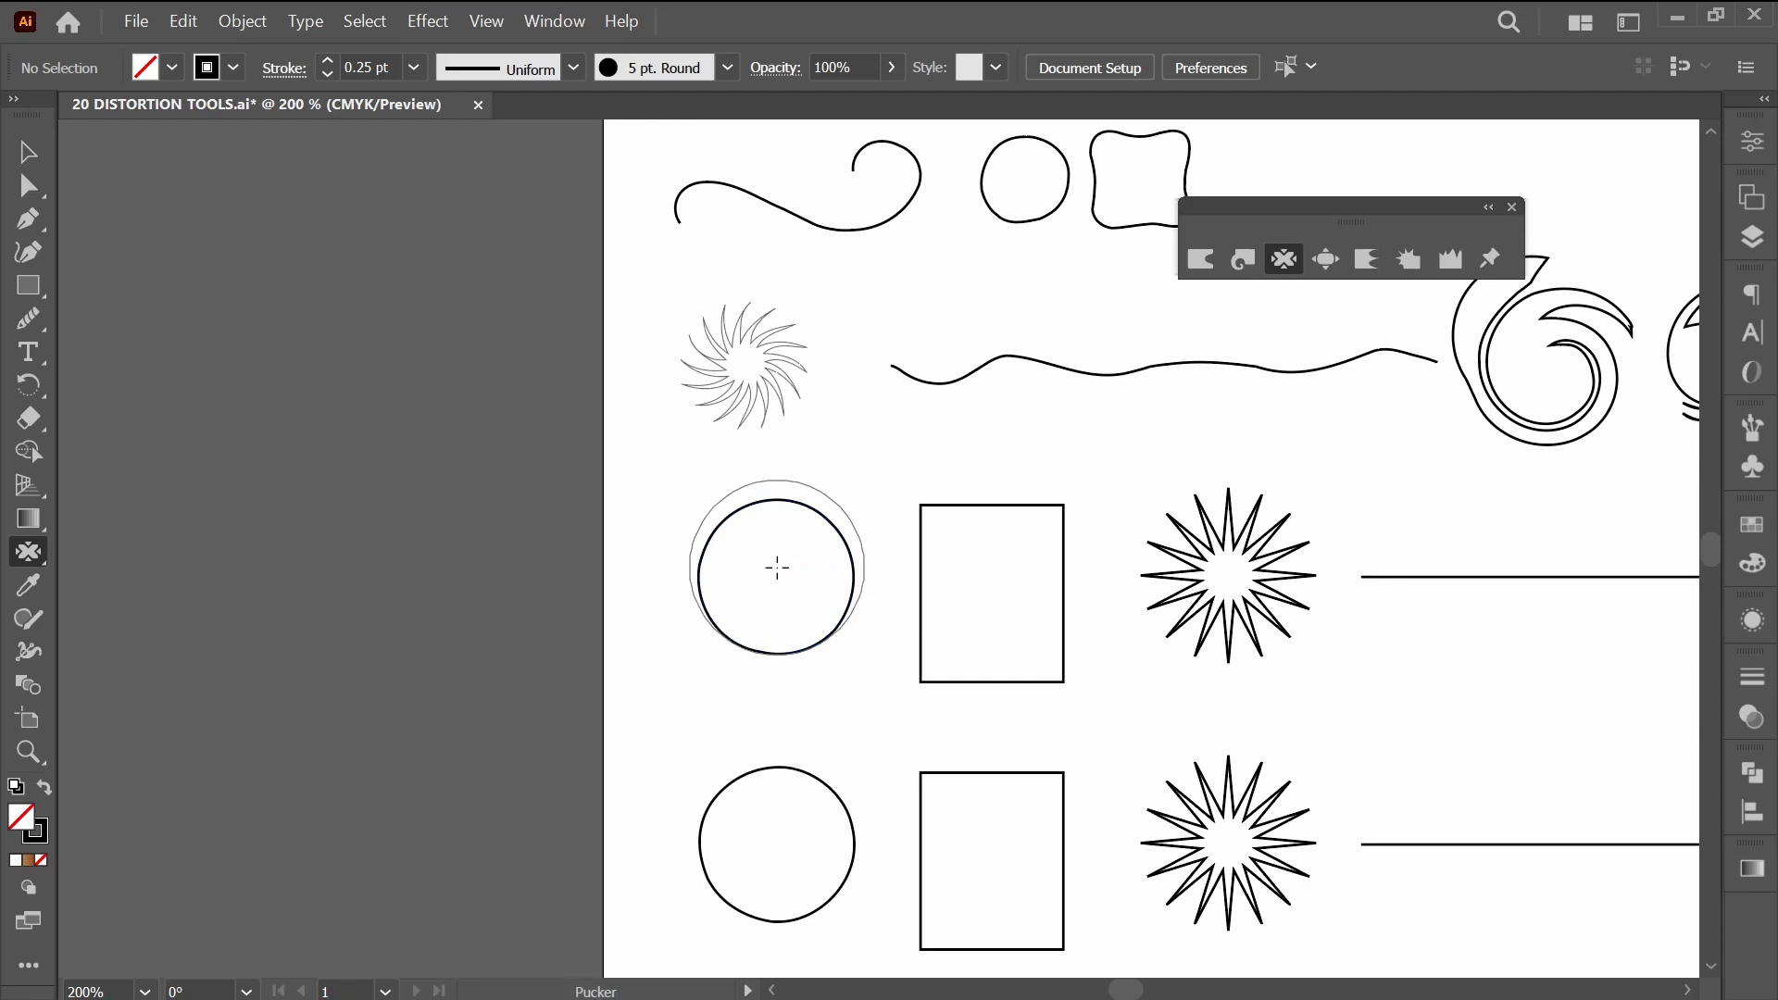
# Set the Pucker intensity to 8%, shrink the circle into a small oval and pinch the neighbouring rectangle's sides inward.
pyautogui.press('Return')
pyautogui.click(881, 403)
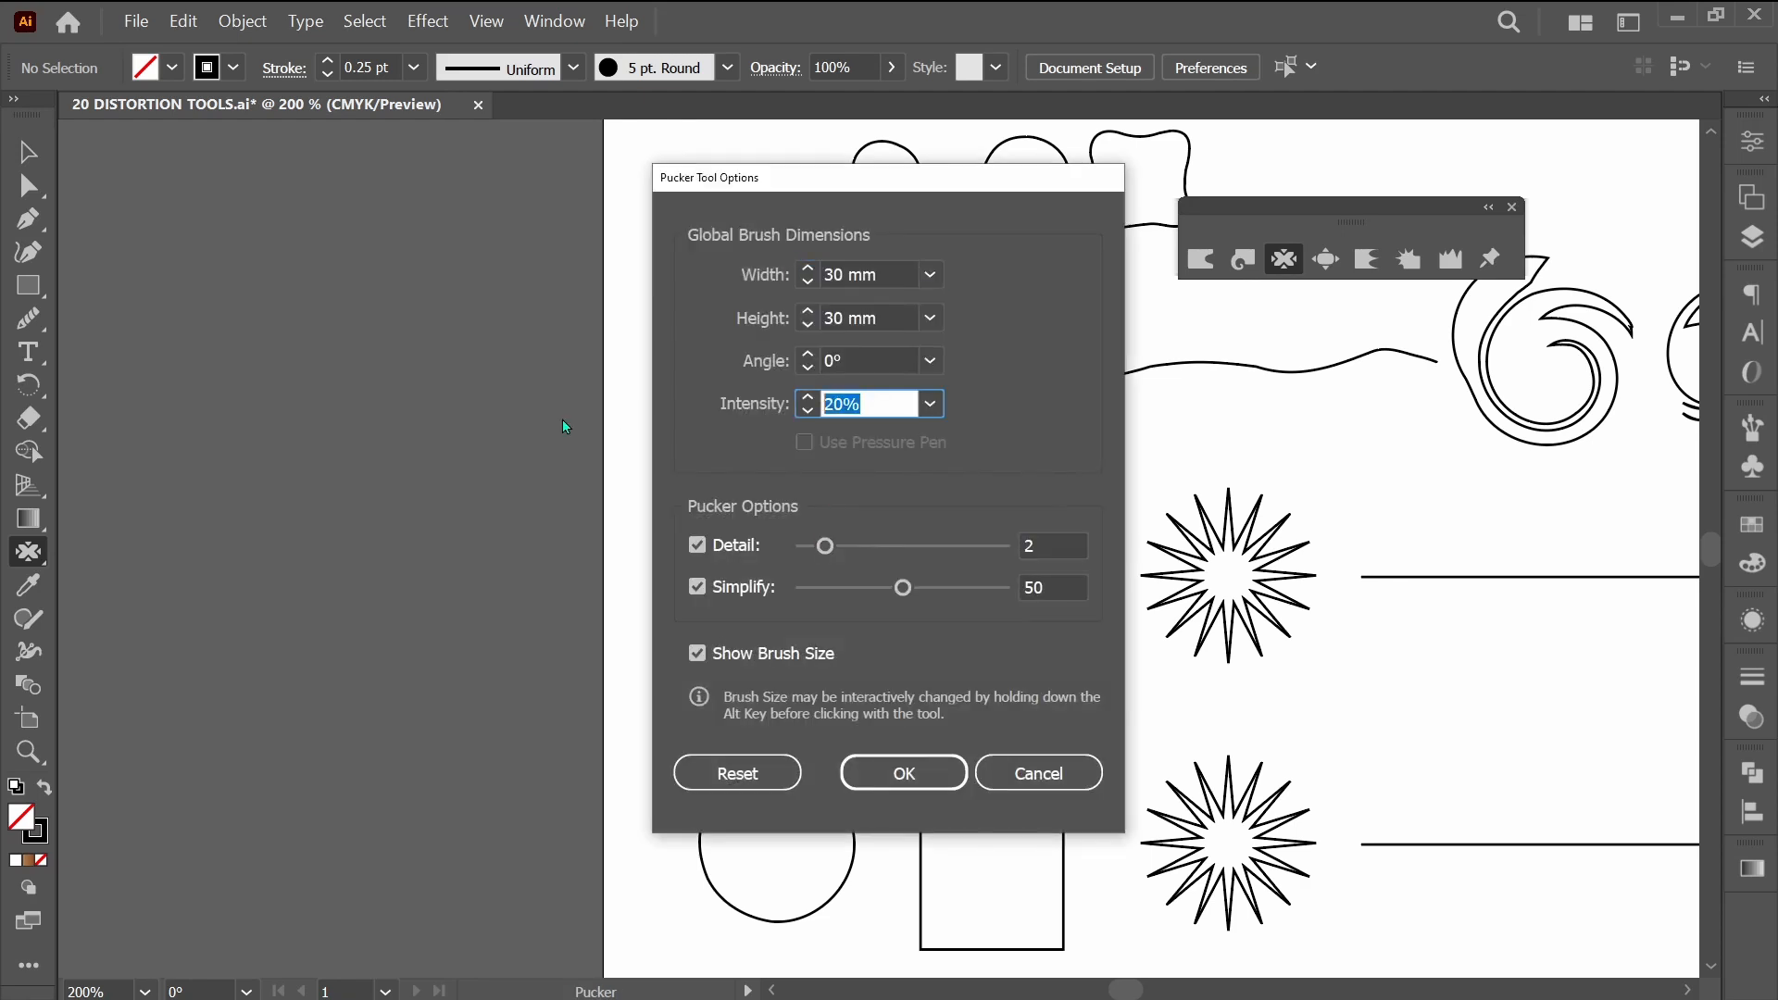
pyautogui.write('60')
pyautogui.press('Return')
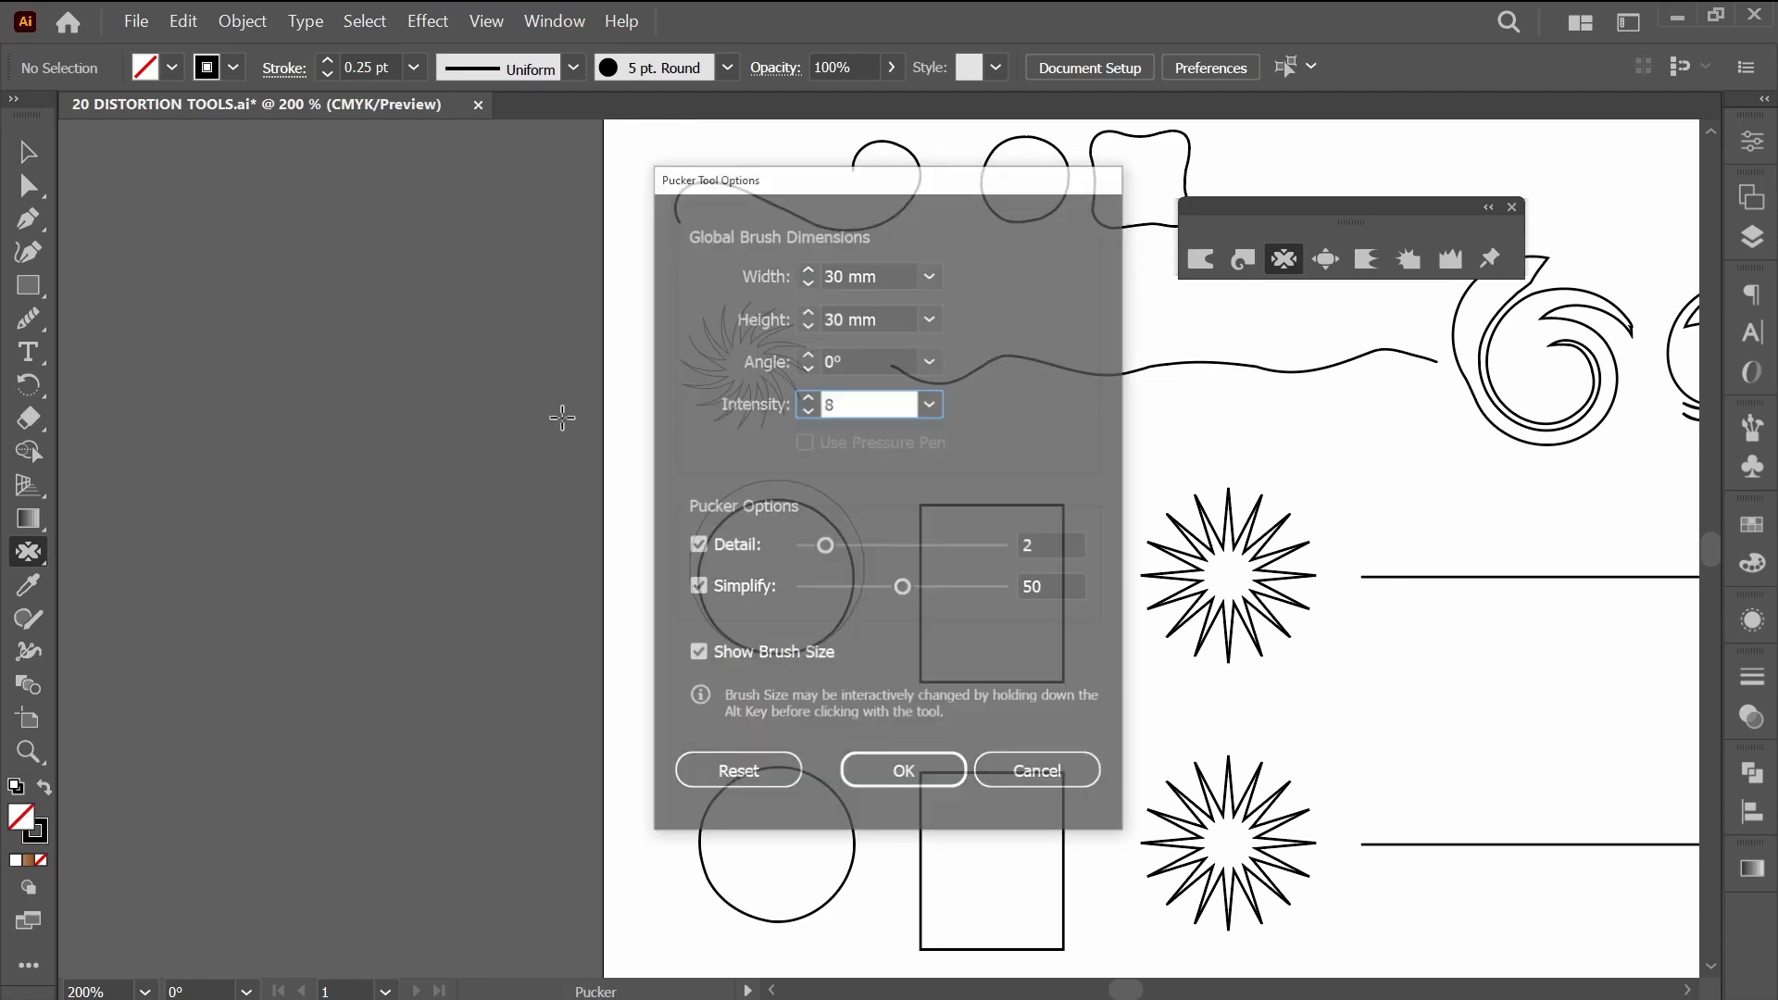
pyautogui.moveTo(750, 568)
pyautogui.mouseDown()
pyautogui.moveTo(797, 599)
pyautogui.moveTo(769, 552)
pyautogui.moveTo(734, 595)
pyautogui.moveTo(827, 614)
pyautogui.mouseUp()
pyautogui.hscroll(3, 827, 615)
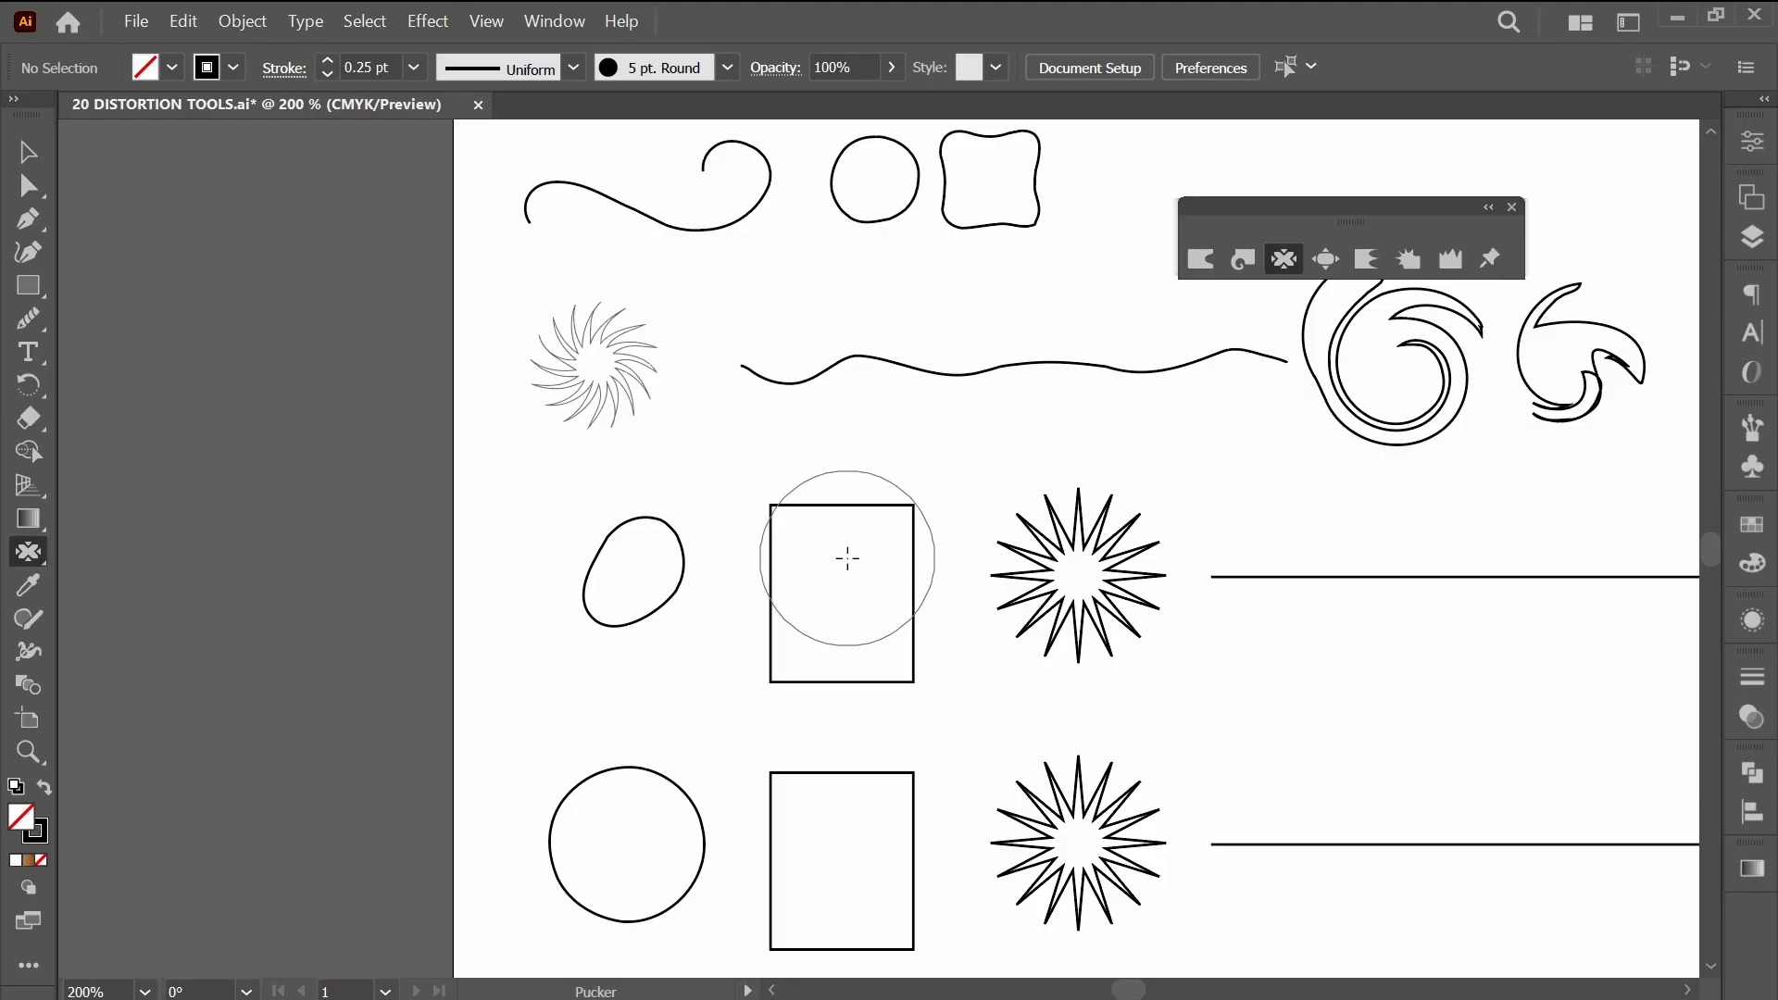
pyautogui.moveTo(846, 557)
pyautogui.mouseDown()
pyautogui.moveTo(805, 623)
pyautogui.moveTo(862, 643)
pyautogui.mouseUp()
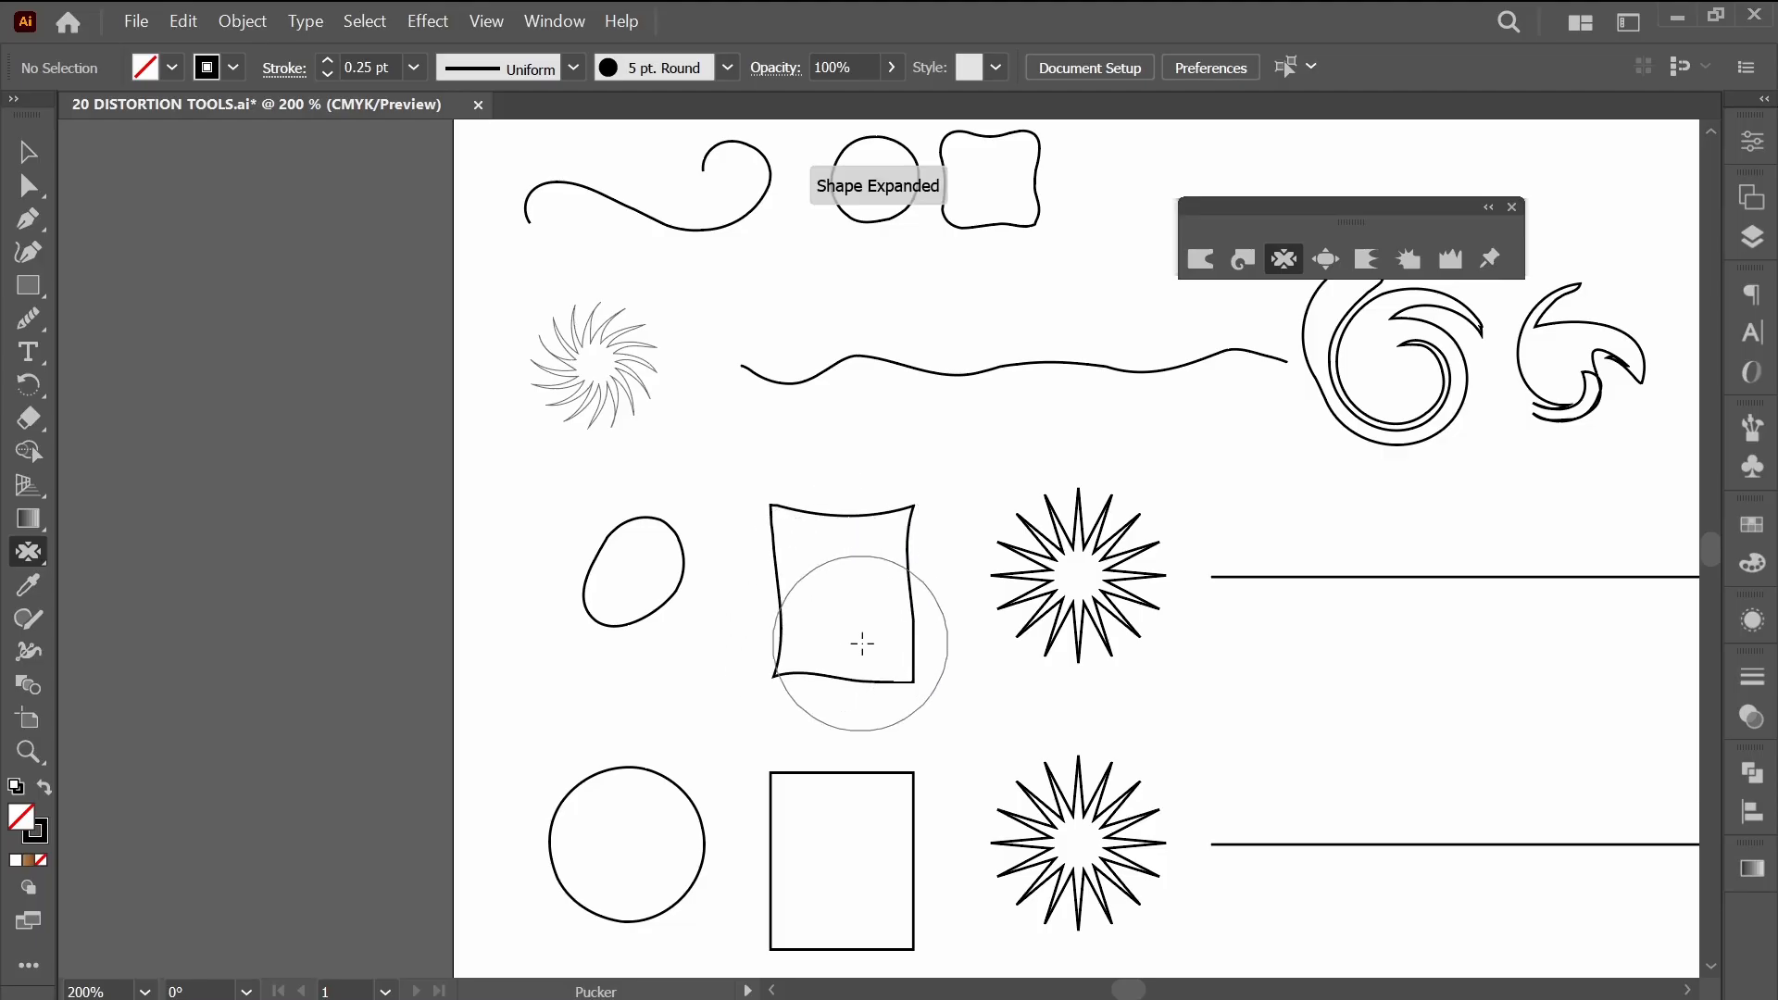
# Try pinching the puckered rectangle further through its lower edge and centre, and undo the extra strokes.
pyautogui.moveTo(980, 710)
pyautogui.mouseDown()
pyautogui.moveTo(966, 651)
pyautogui.moveTo(834, 550)
pyautogui.moveTo(886, 618)
pyautogui.moveTo(840, 602)
pyautogui.mouseUp()
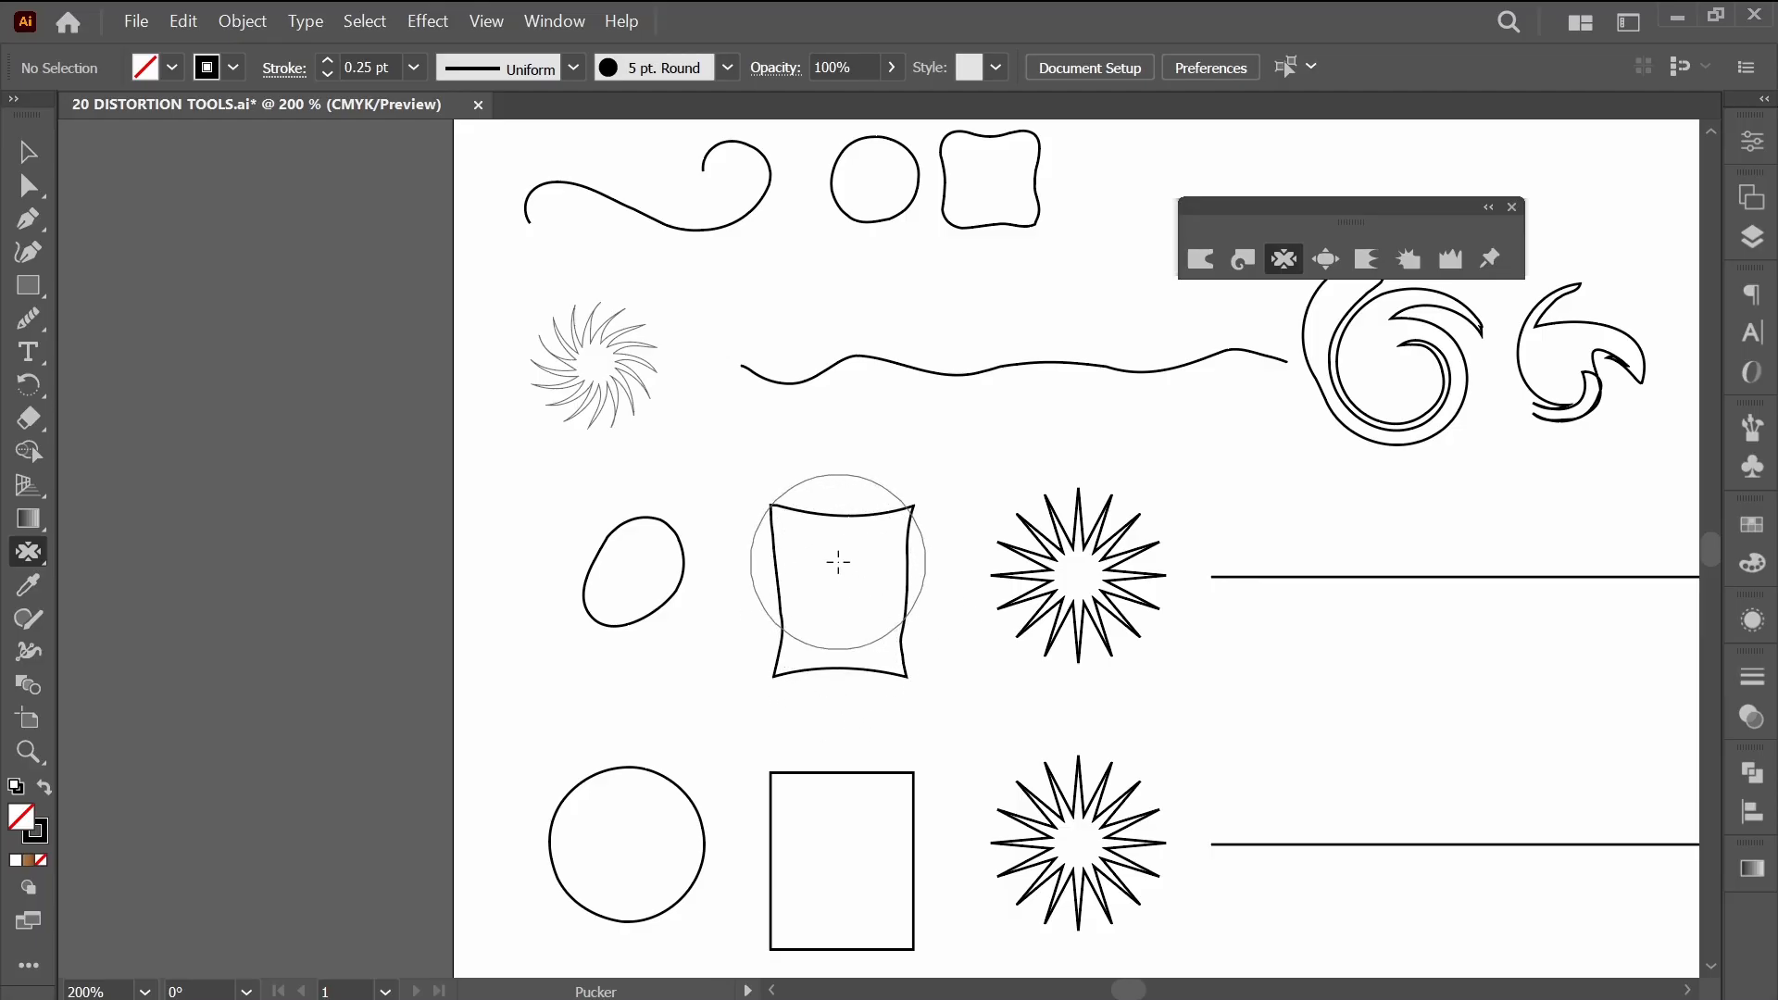
pyautogui.moveTo(838, 561); pyautogui.dragTo(851, 632)
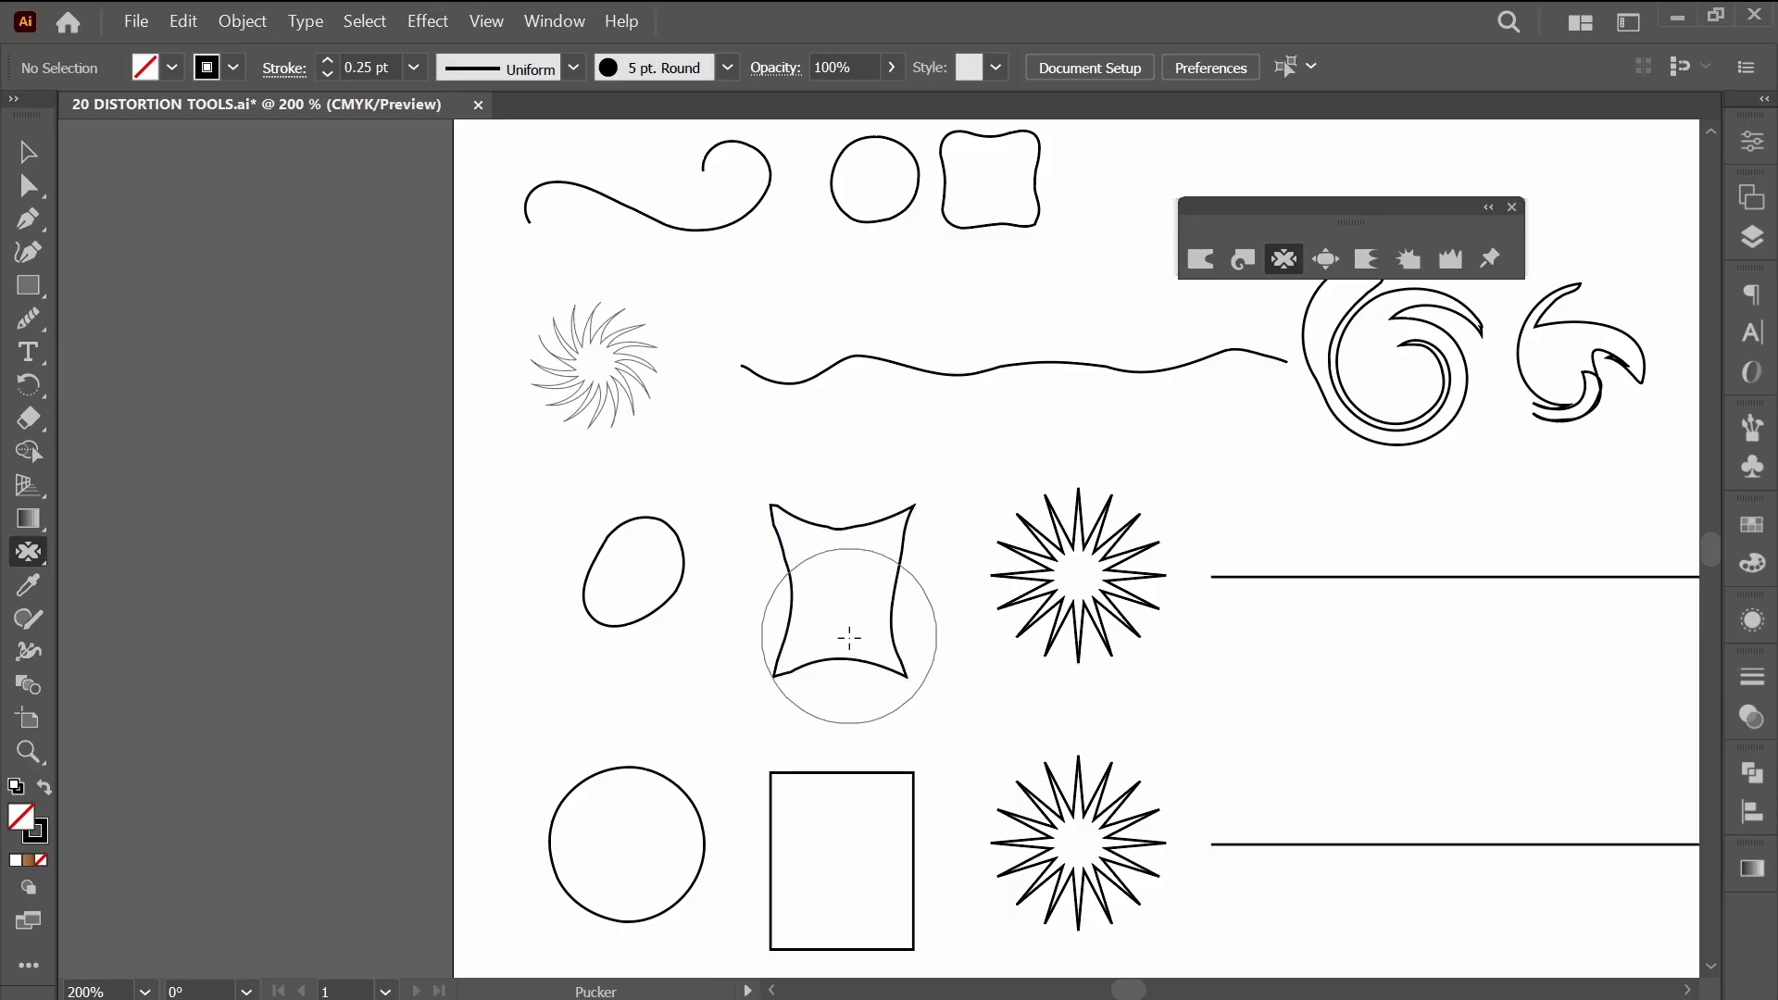
pyautogui.press('ctrl')
pyautogui.hotkey('ctrl', 'z')
pyautogui.hotkey('ctrl', 'z')
pyautogui.hotkey('ctrl', 'z')
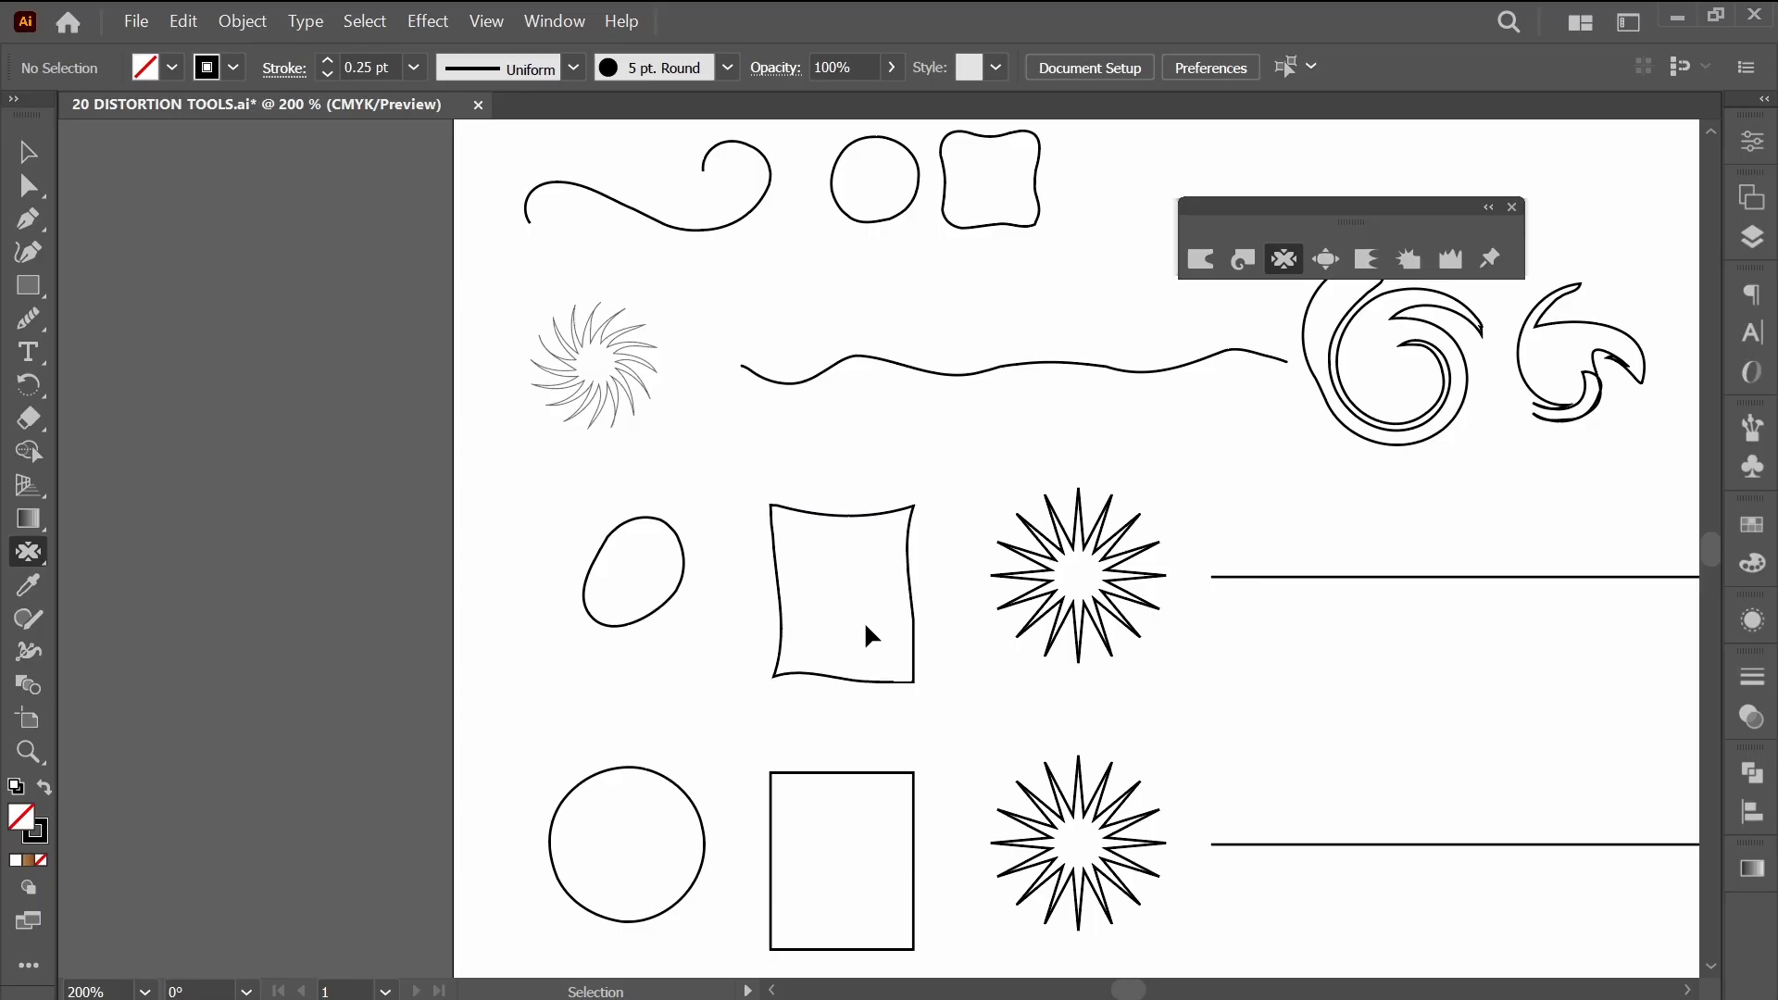
# Pucker around each of the rectangle's corners to pull them outward into sharper points.
pyautogui.moveTo(805, 560); pyautogui.dragTo(799, 663)
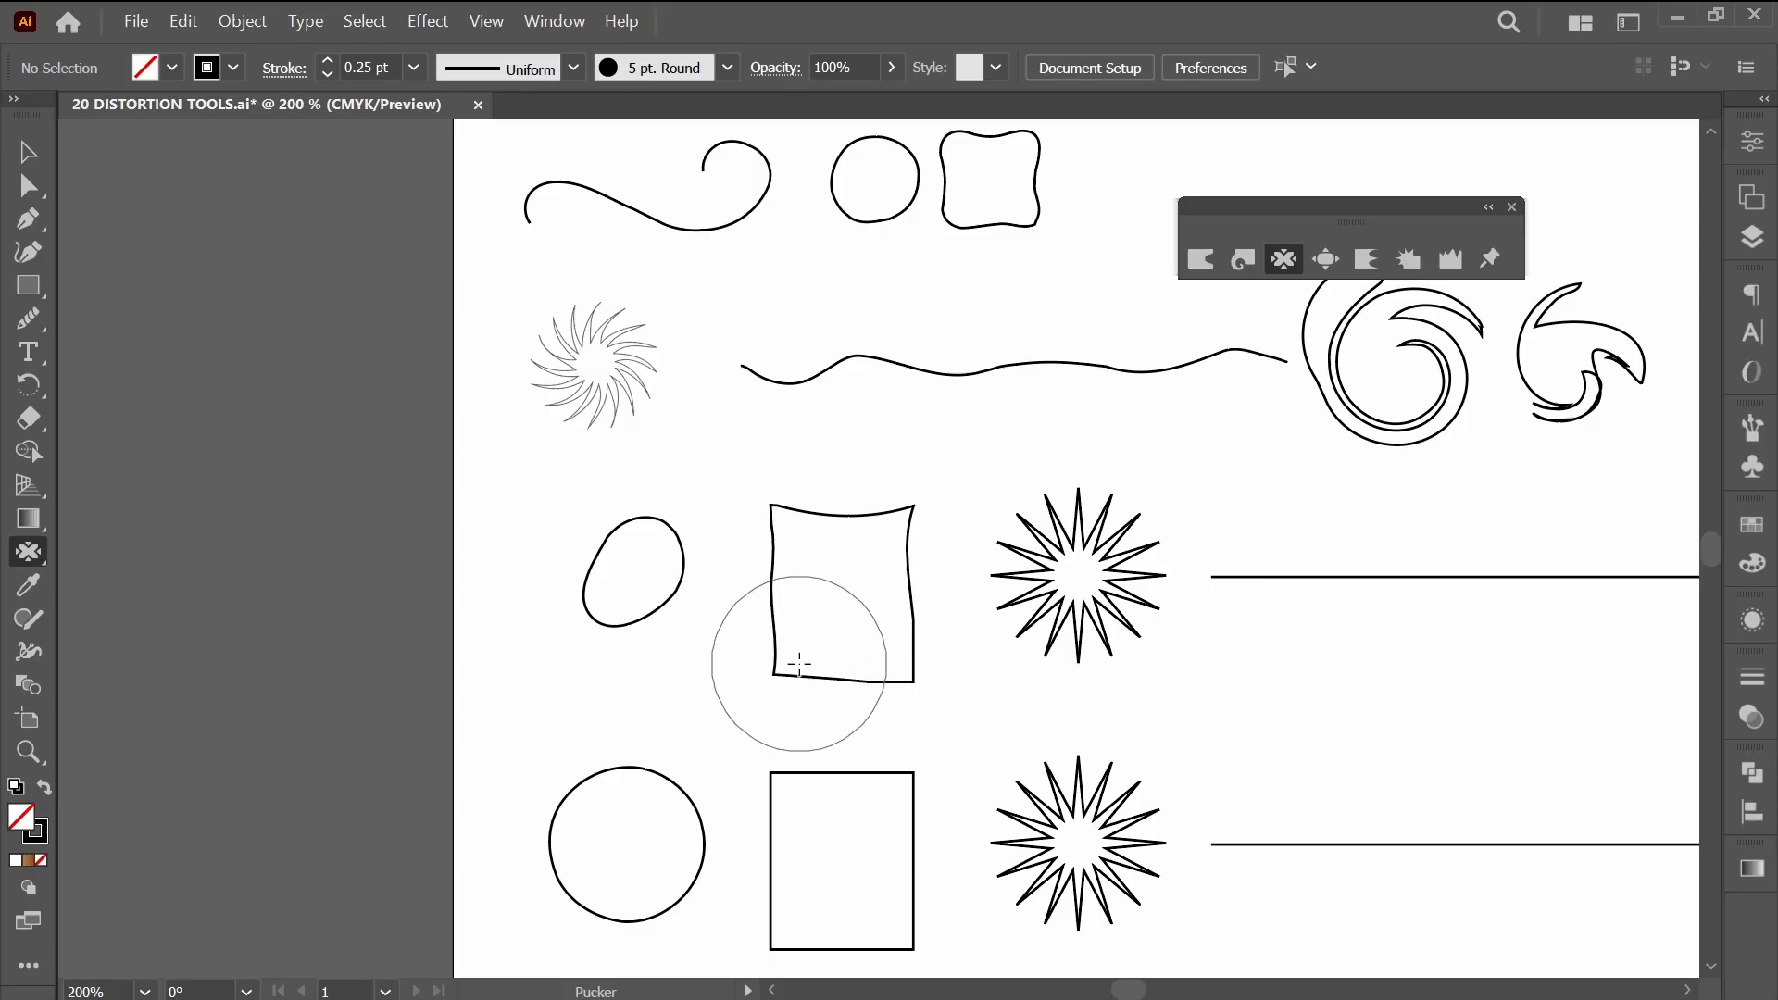
pyautogui.click(936, 686)
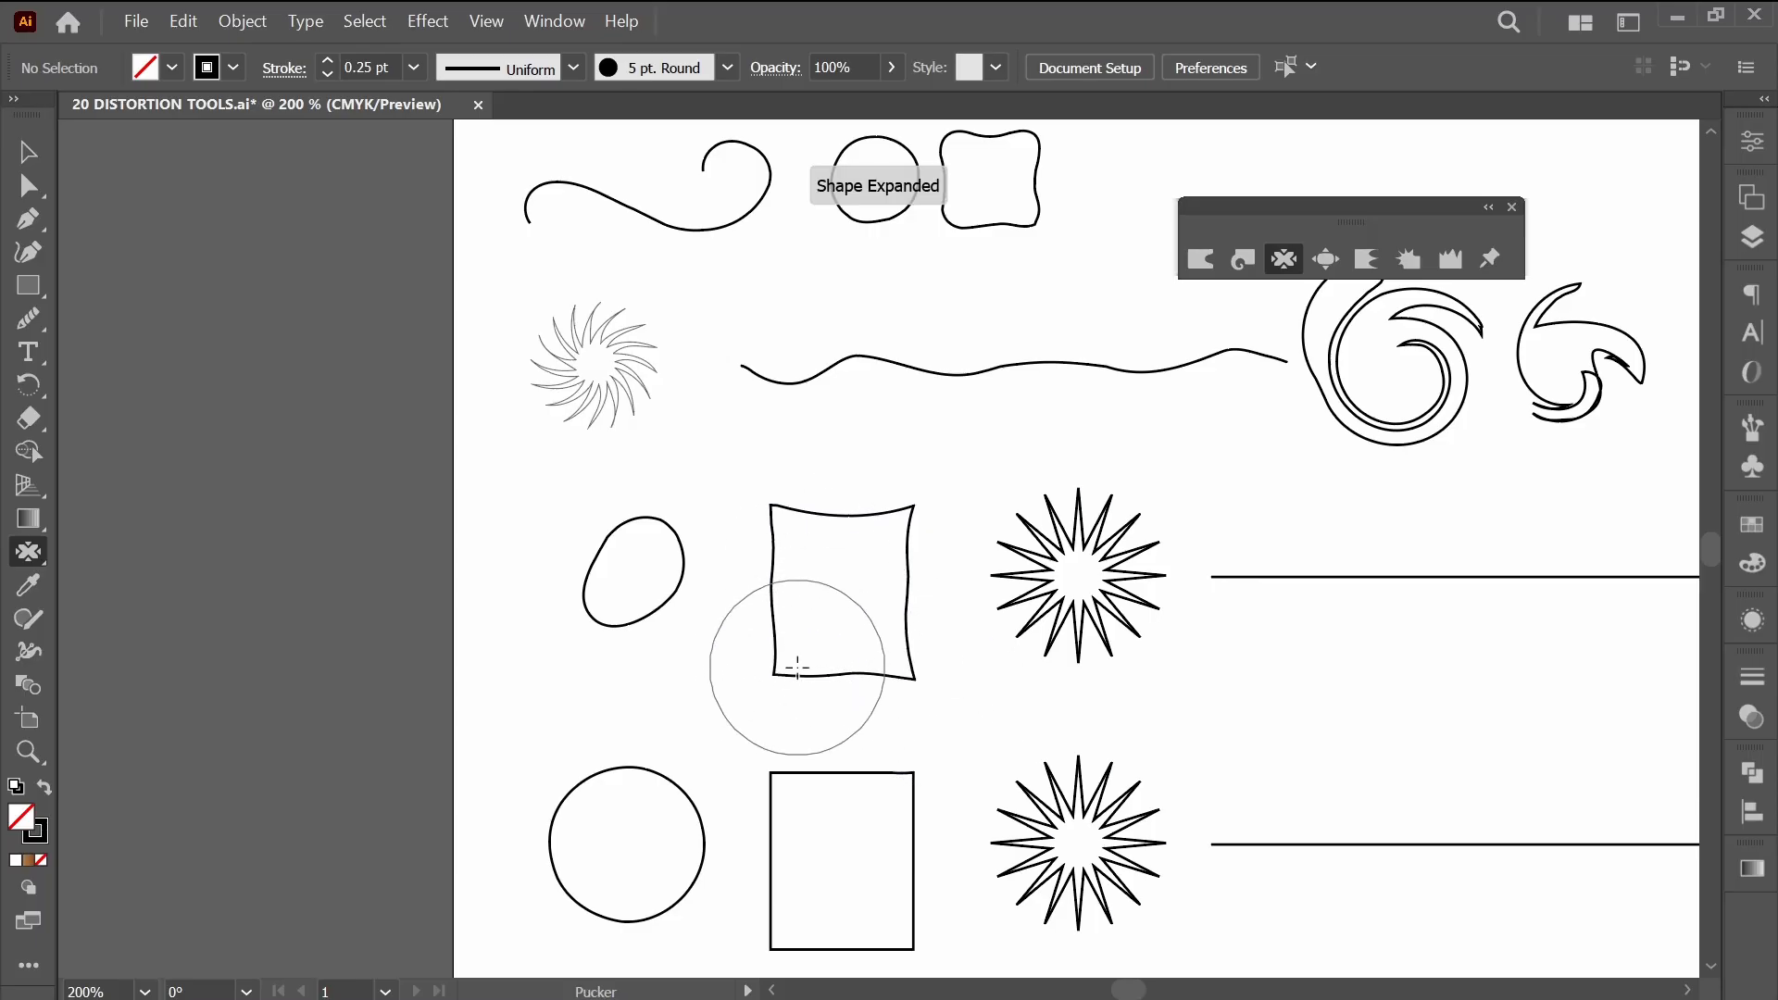
pyautogui.click(765, 699)
pyautogui.click(758, 496)
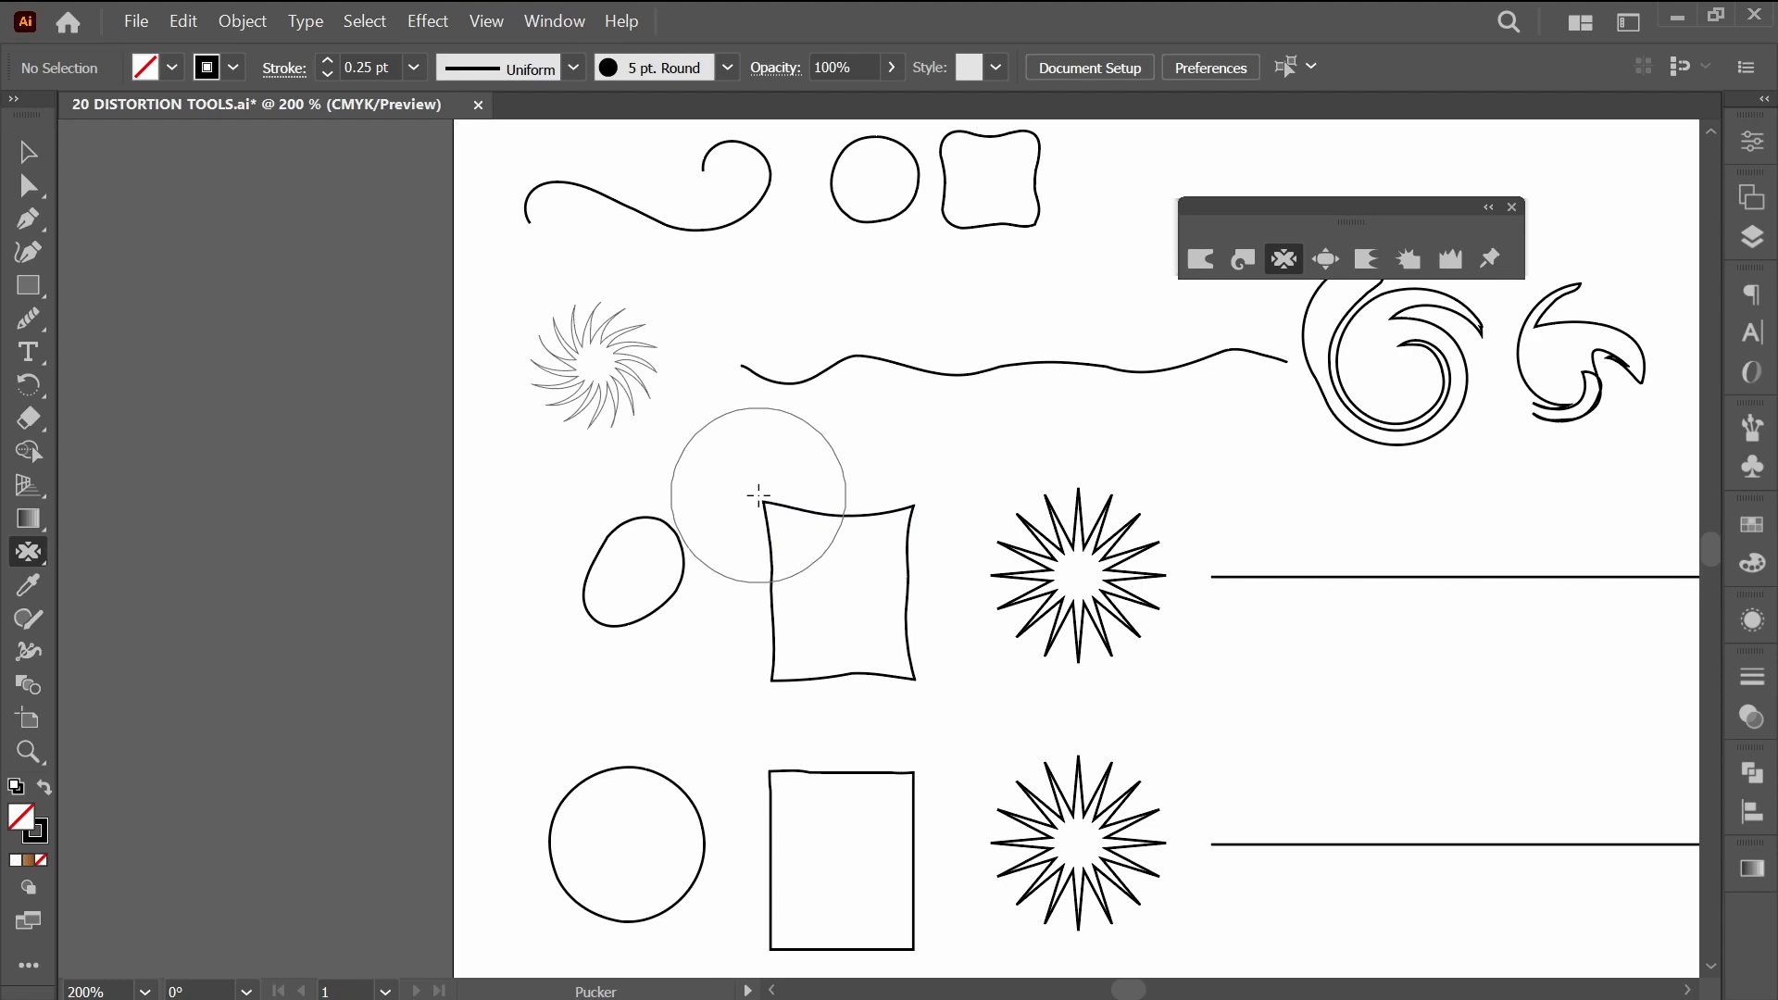
pyautogui.click(930, 486)
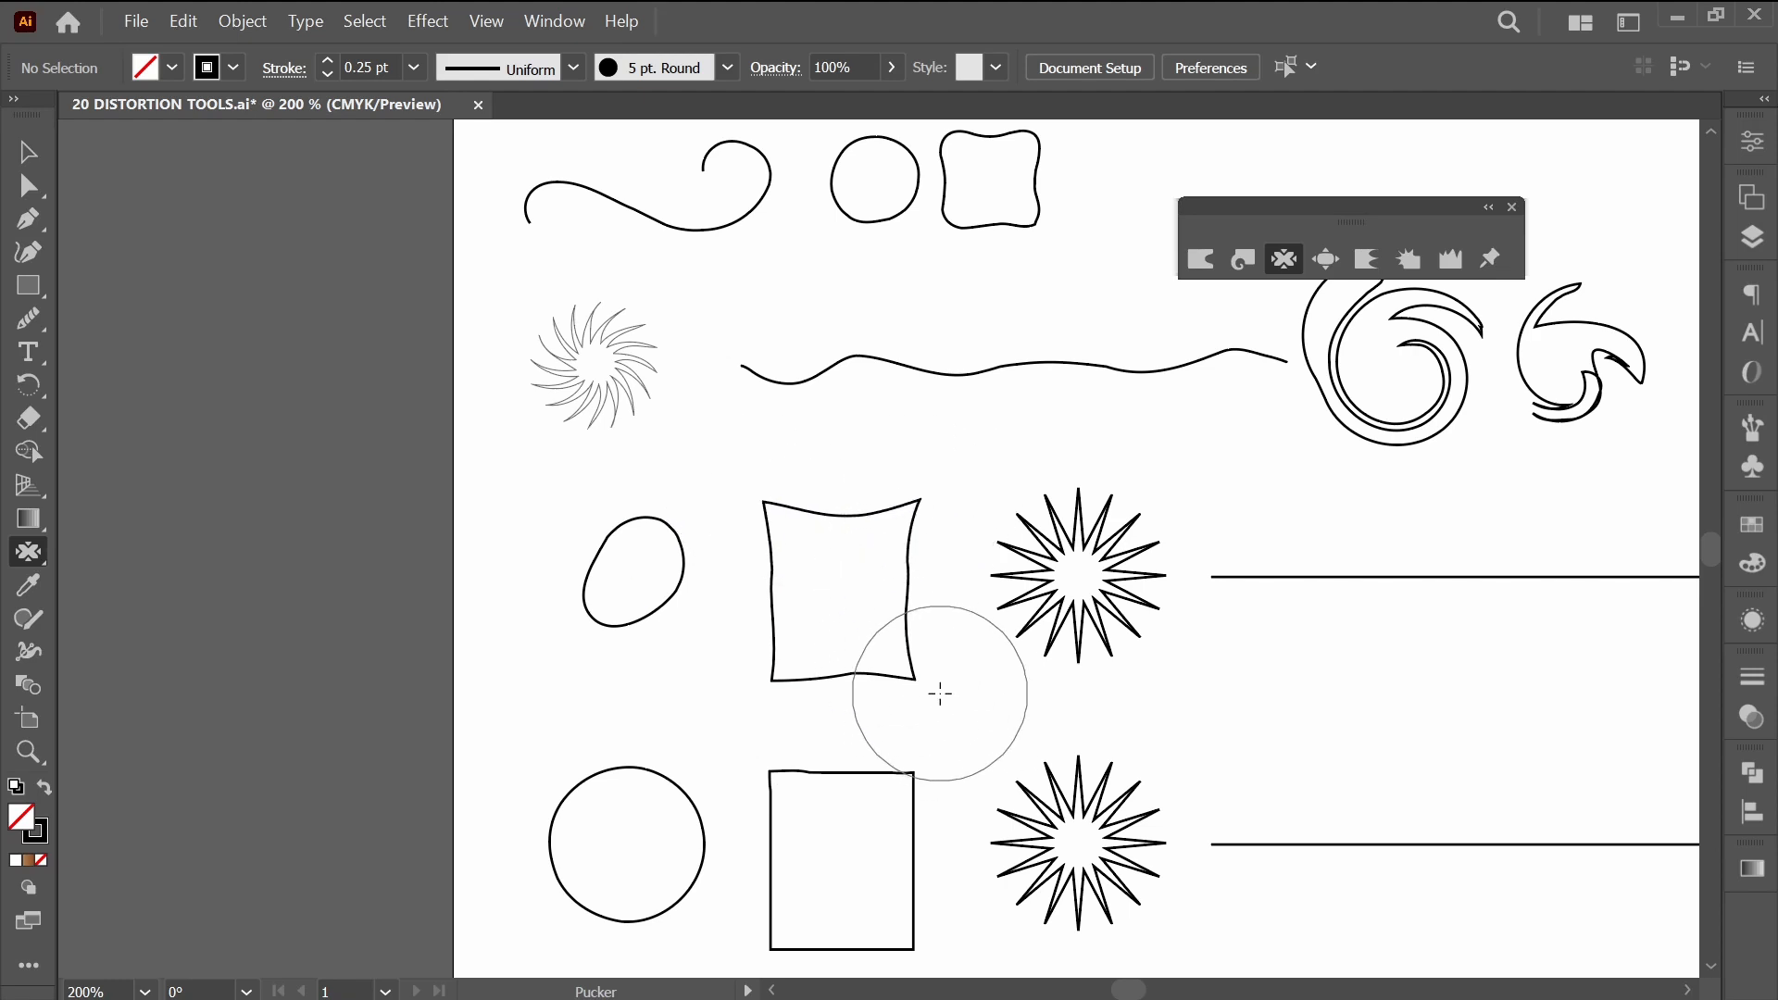
pyautogui.click(924, 696)
# Try puckering the starburst beside the rectangle at its centre so its inner points collapse together, and undo it.
pyautogui.moveTo(1170, 699); pyautogui.dragTo(898, 698)
pyautogui.moveTo(815, 611)
pyautogui.mouseDown()
pyautogui.moveTo(835, 643)
pyautogui.moveTo(818, 580)
pyautogui.mouseUp()
pyautogui.click(806, 575)
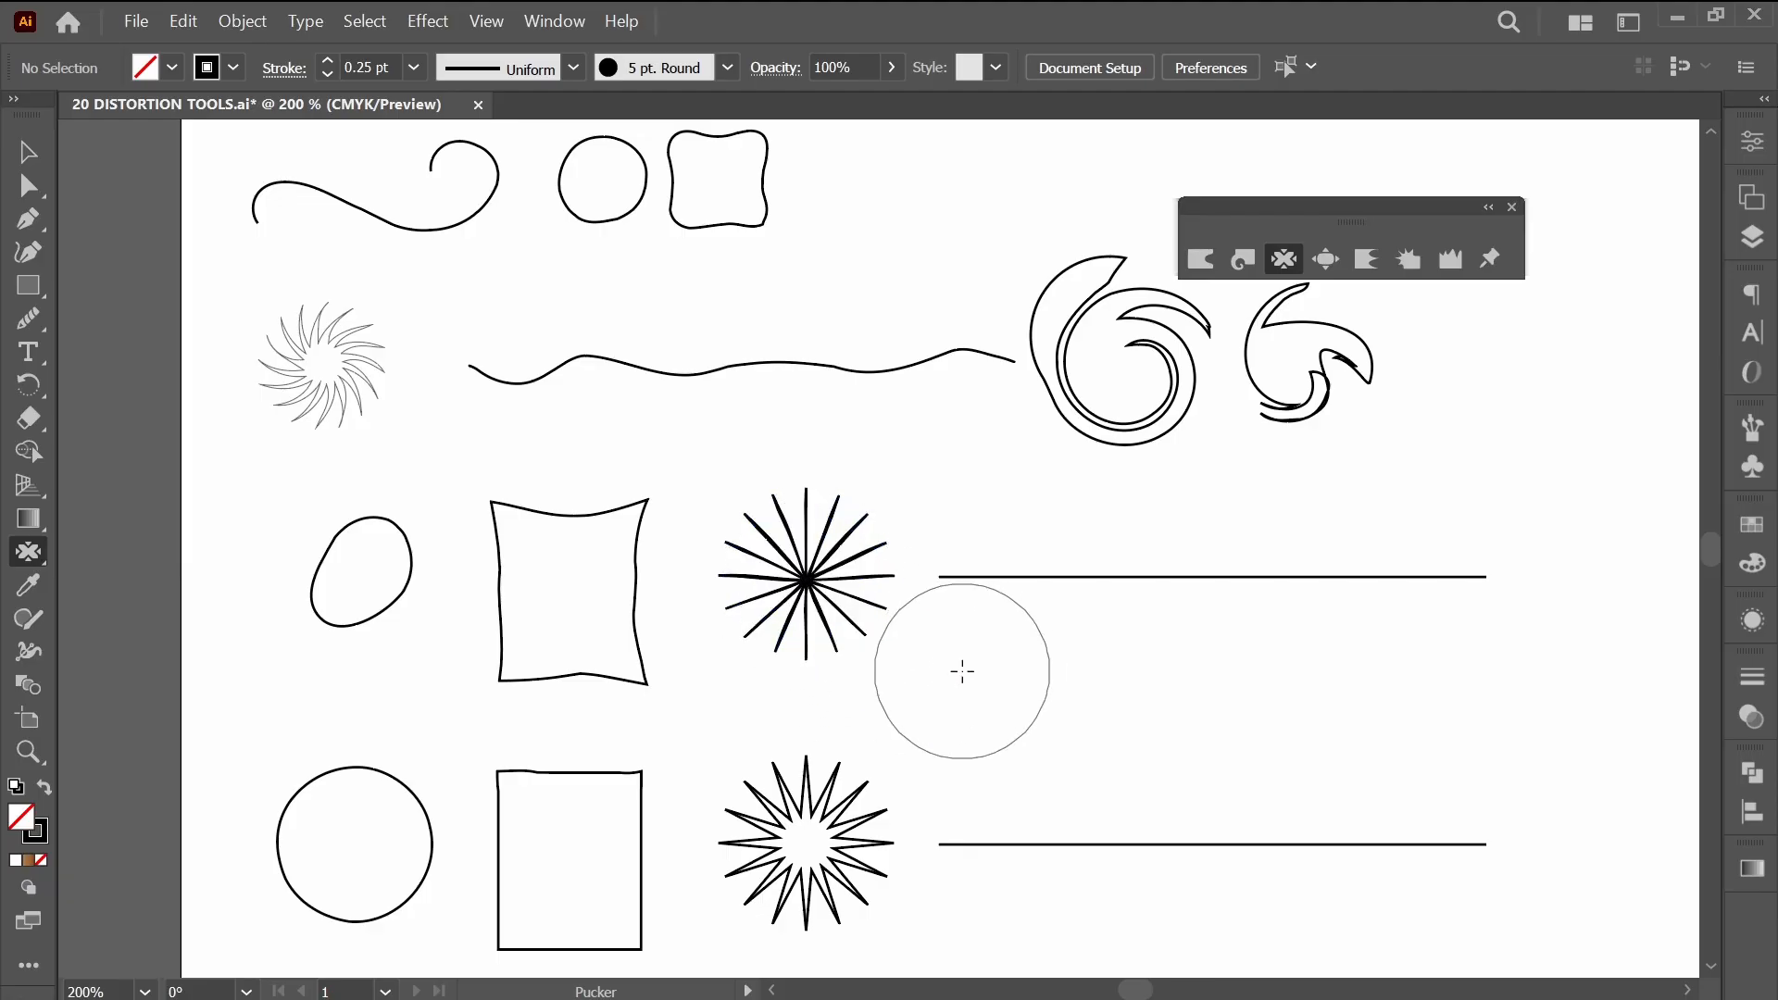
pyautogui.hotkey('ctrl', 'z')
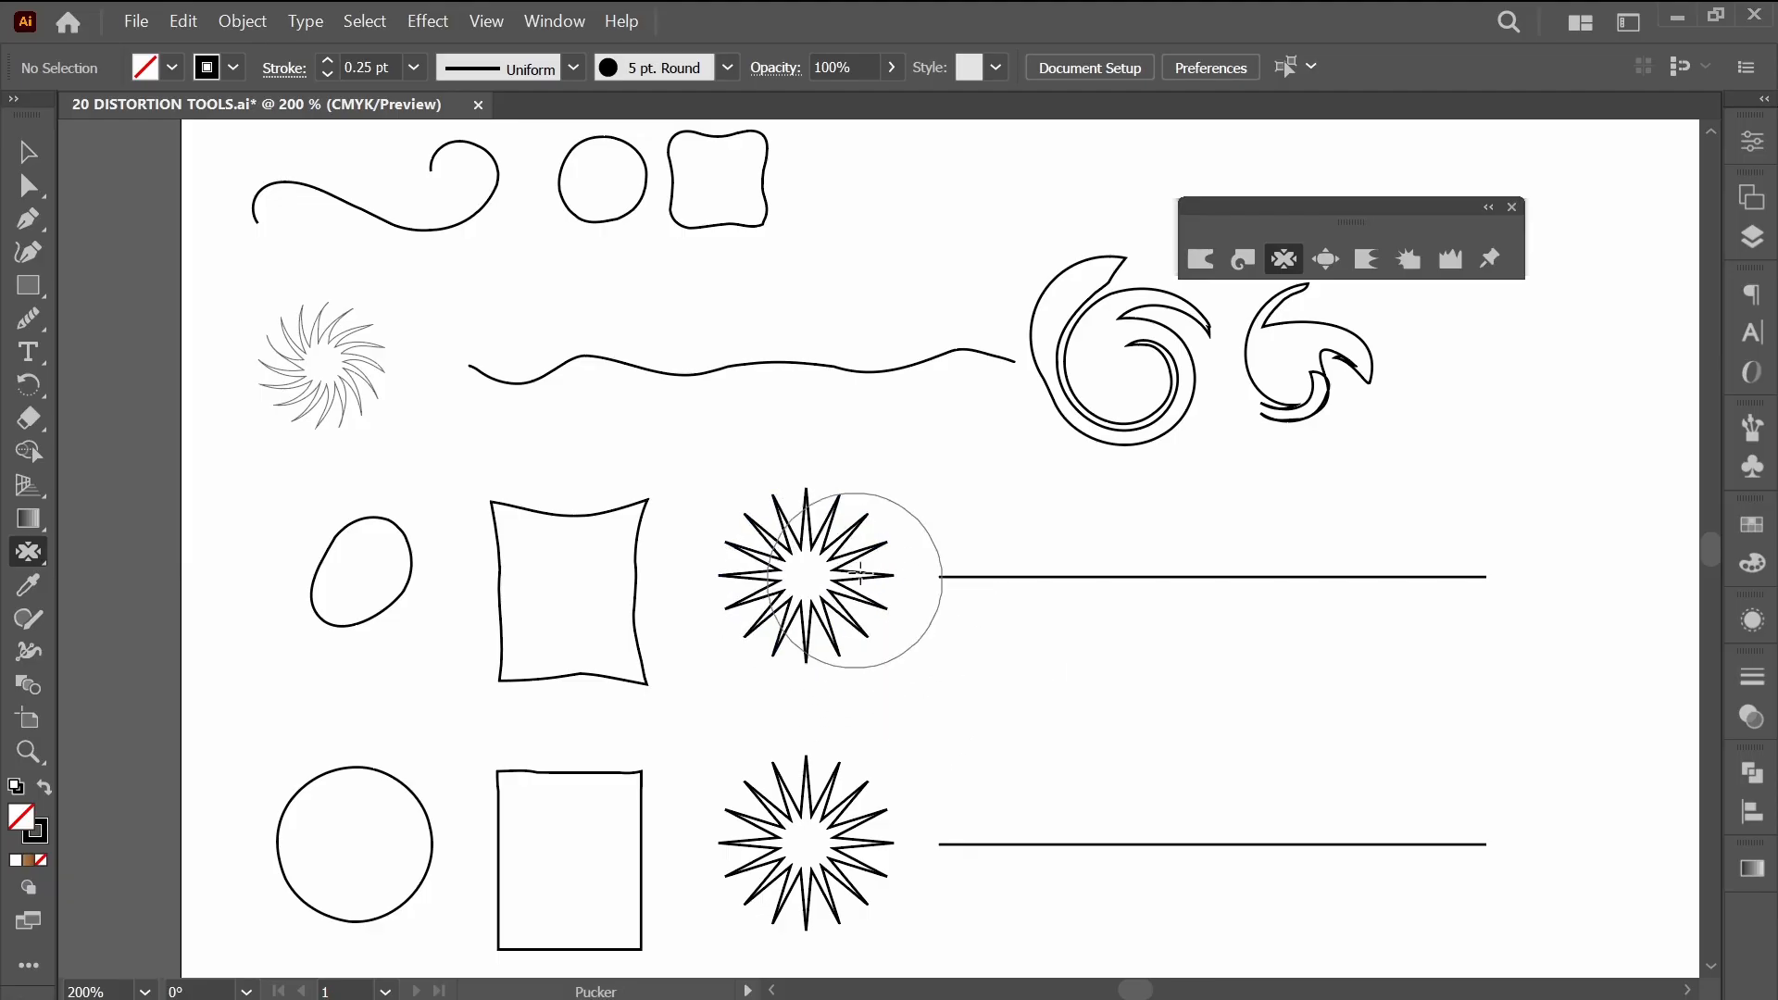
# Pucker the starburst's upper-right and lower-right spikes to draw them together off-centre.
pyautogui.click(860, 536)
pyautogui.click(842, 651)
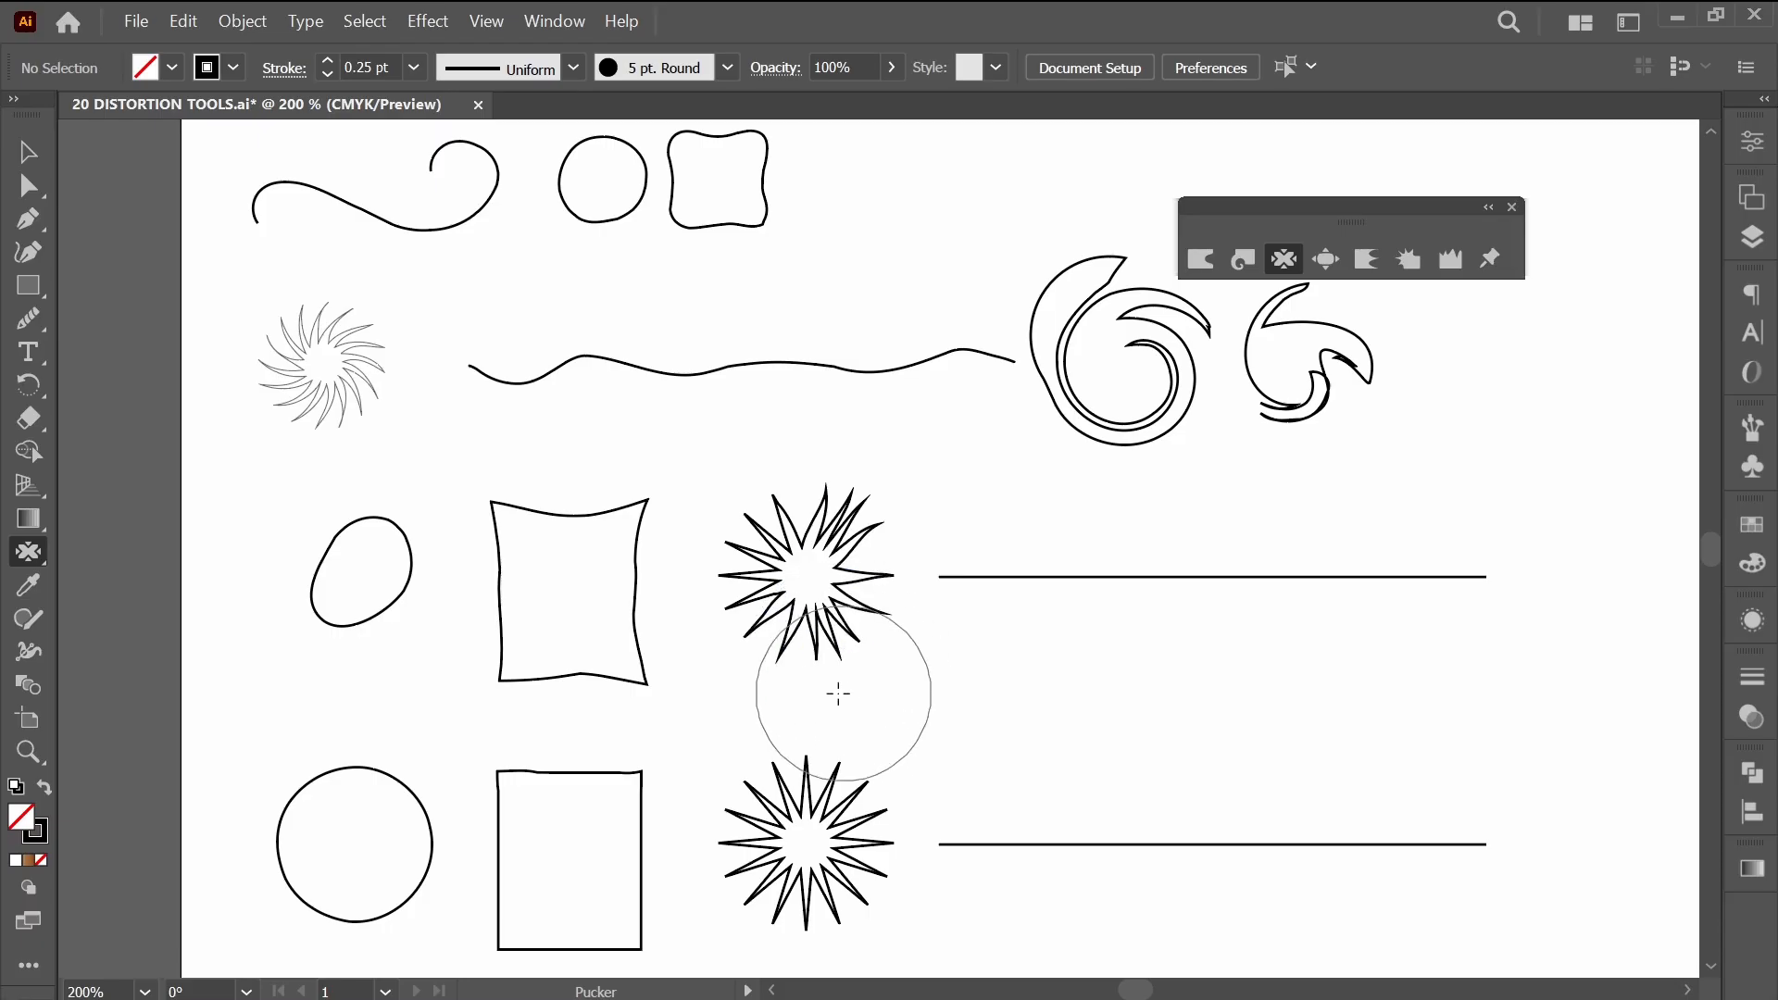
# Pucker the starburst's lower-left, upper-left and top spikes to pull them off-centre.
pyautogui.click(760, 663)
pyautogui.click(712, 528)
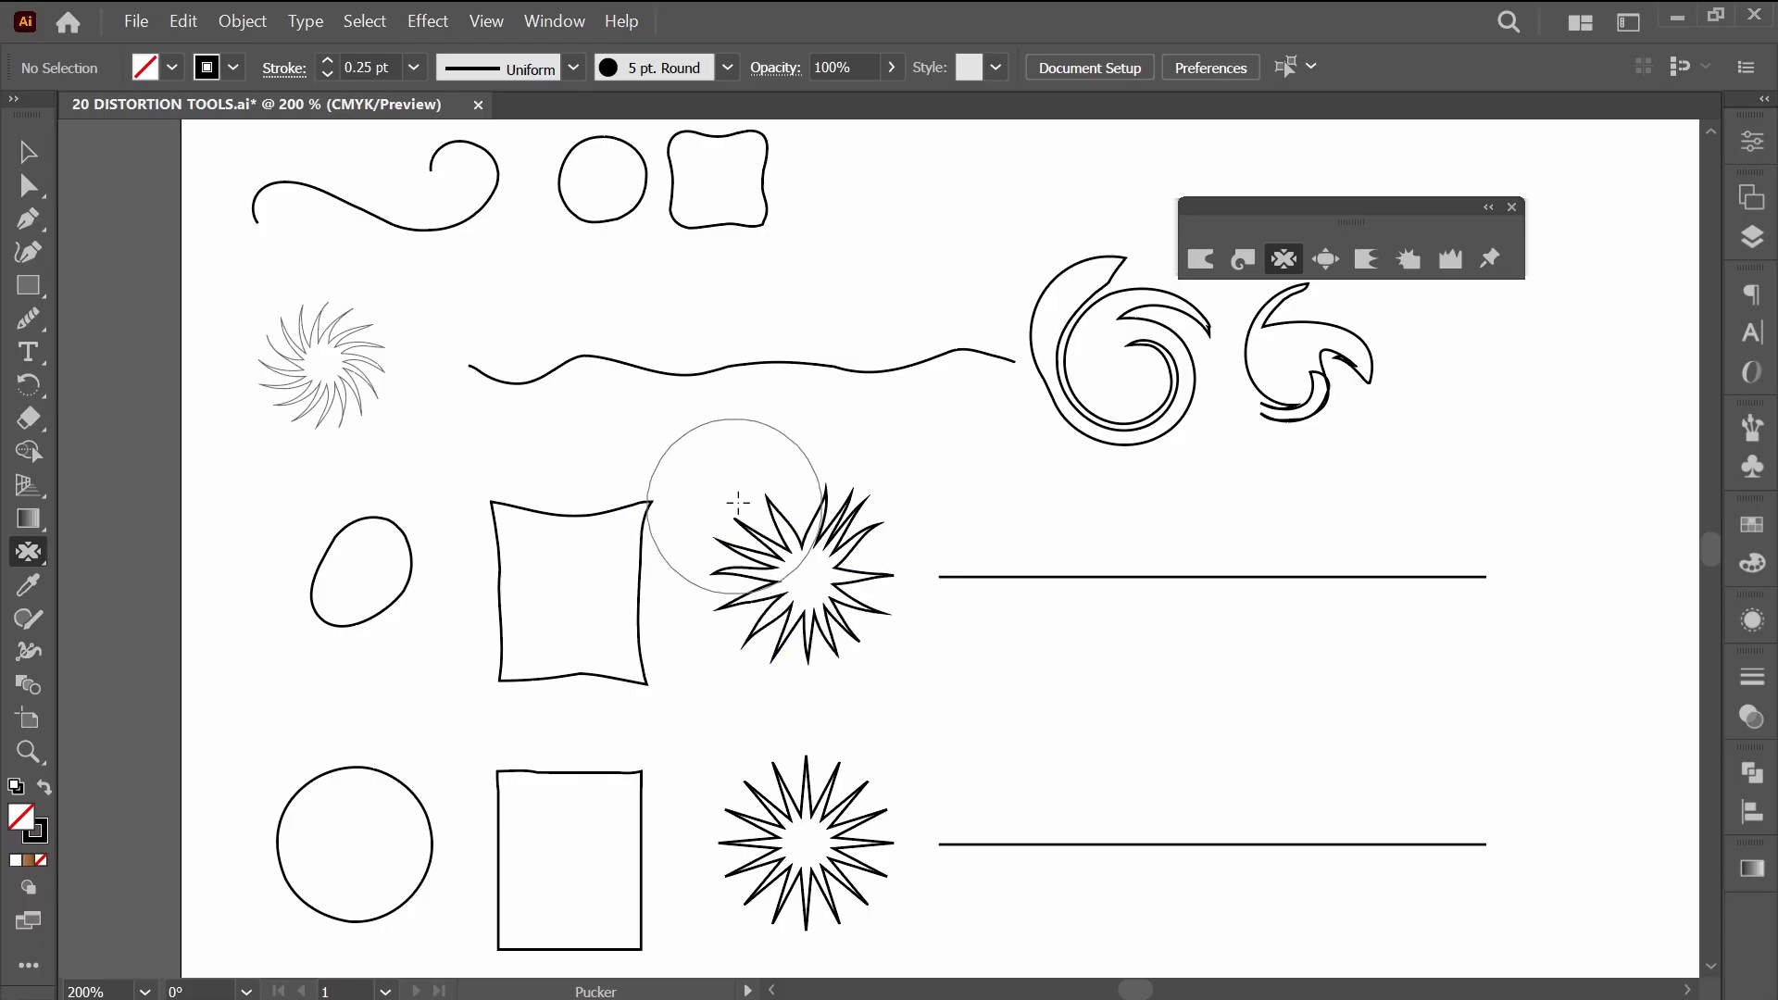
pyautogui.click(770, 473)
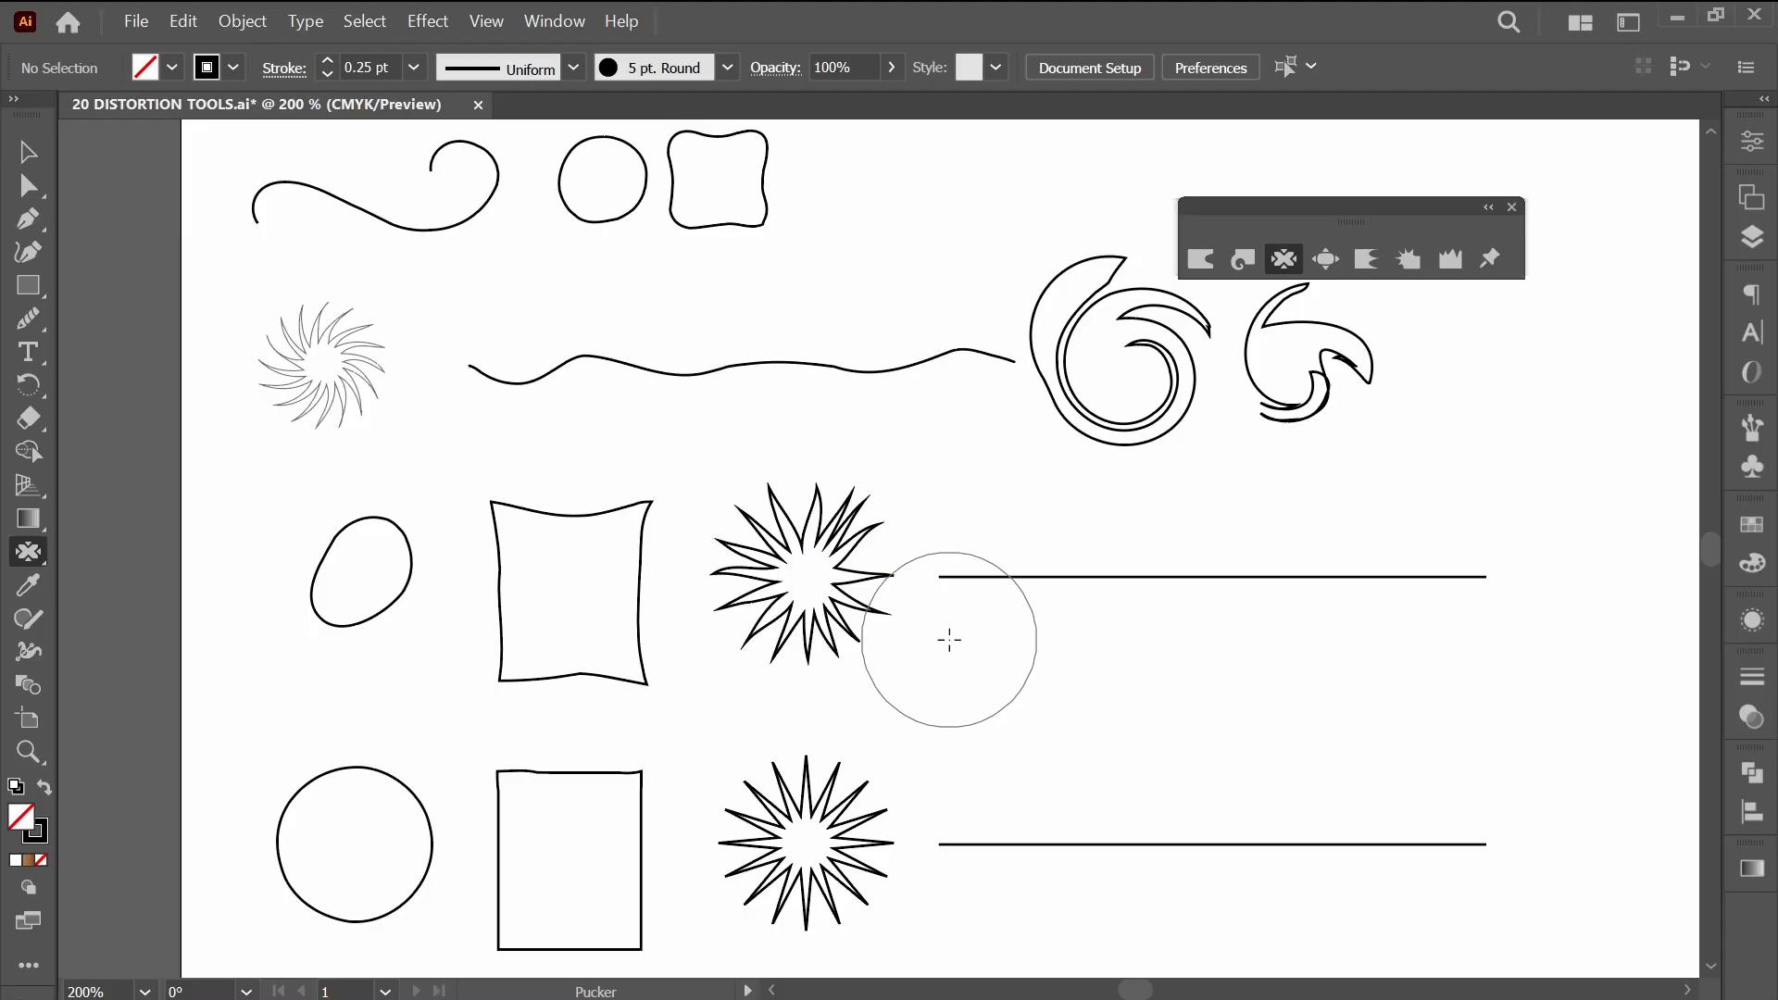
# Try puckering the starburst at its centre, and undo it together with the earlier strokes on its spikes.
pyautogui.press('ctrl')
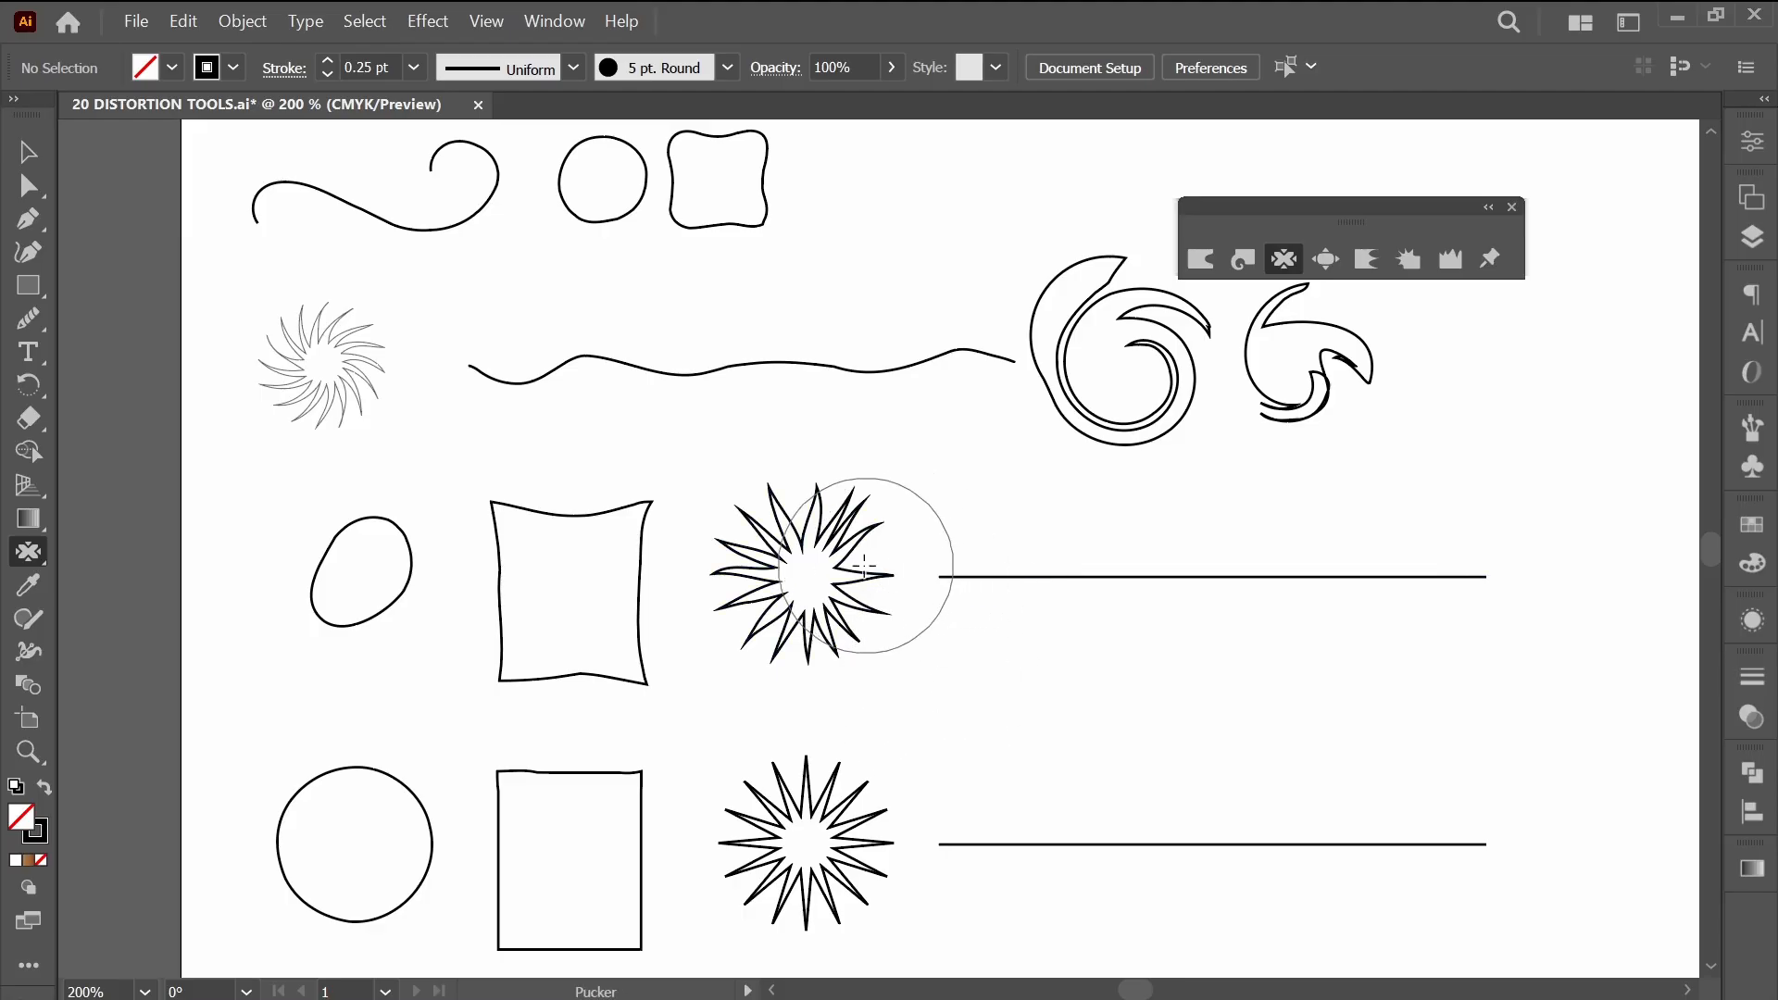
pyautogui.moveTo(811, 603); pyautogui.dragTo(809, 591)
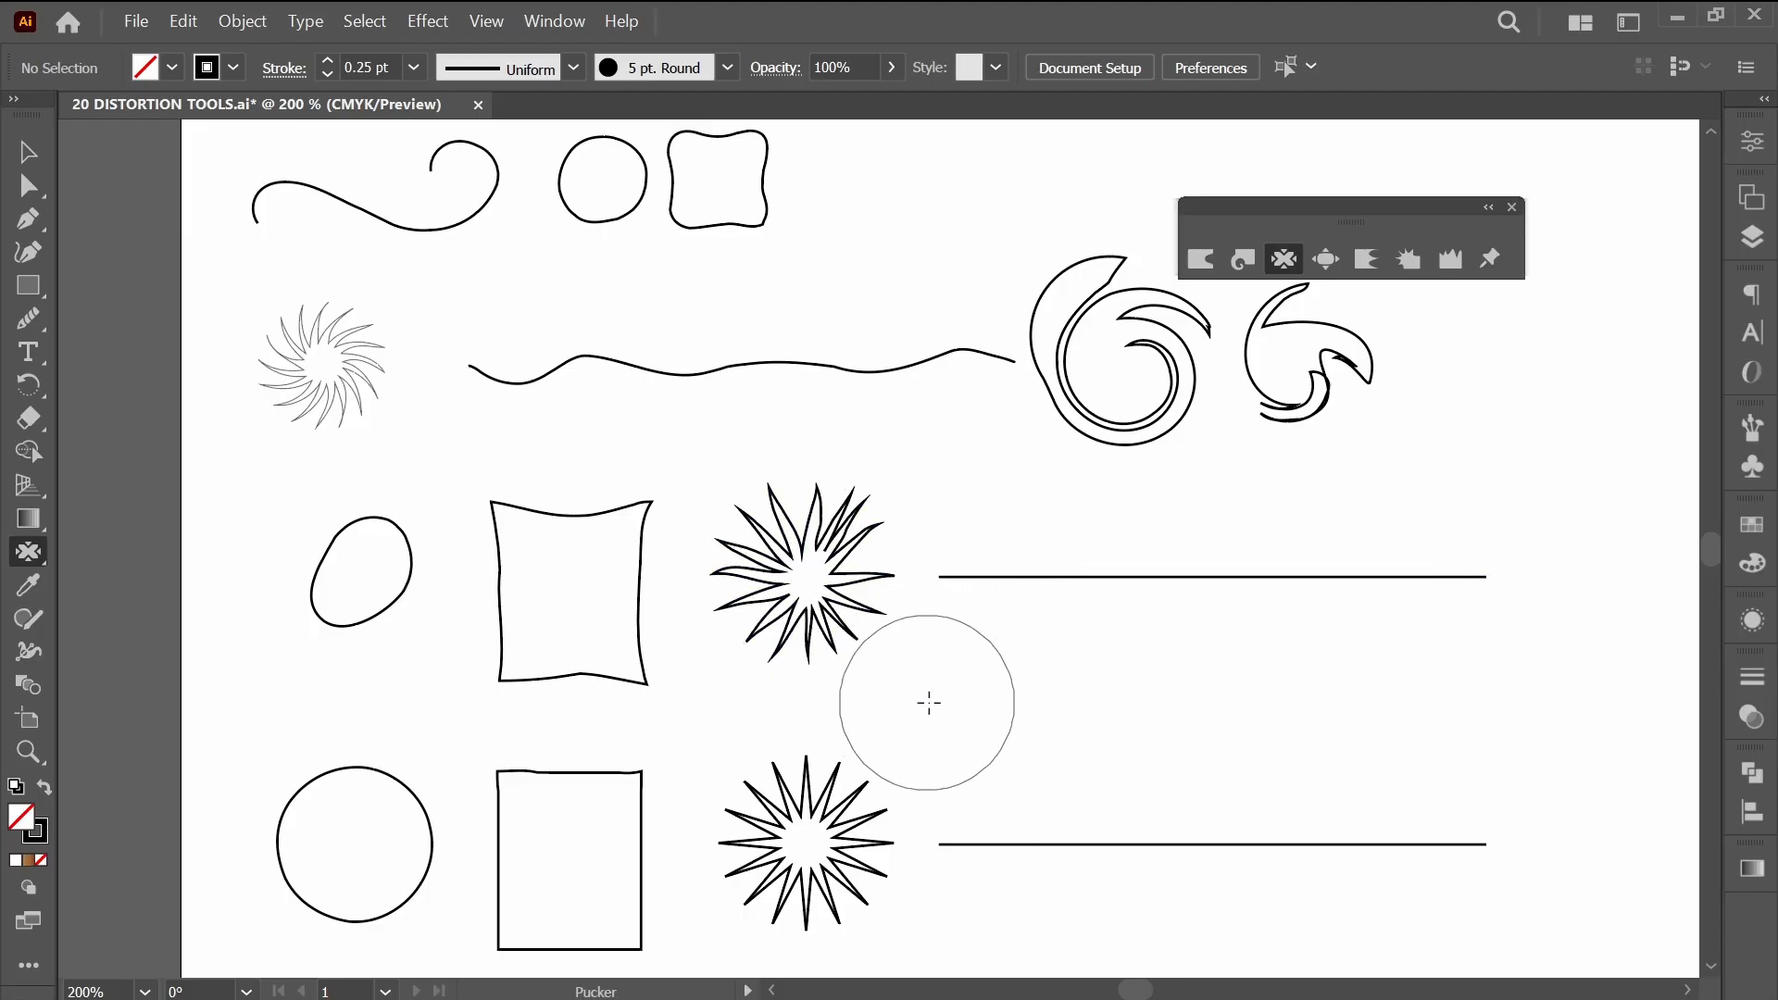
pyautogui.hotkey('ctrl', 'z')
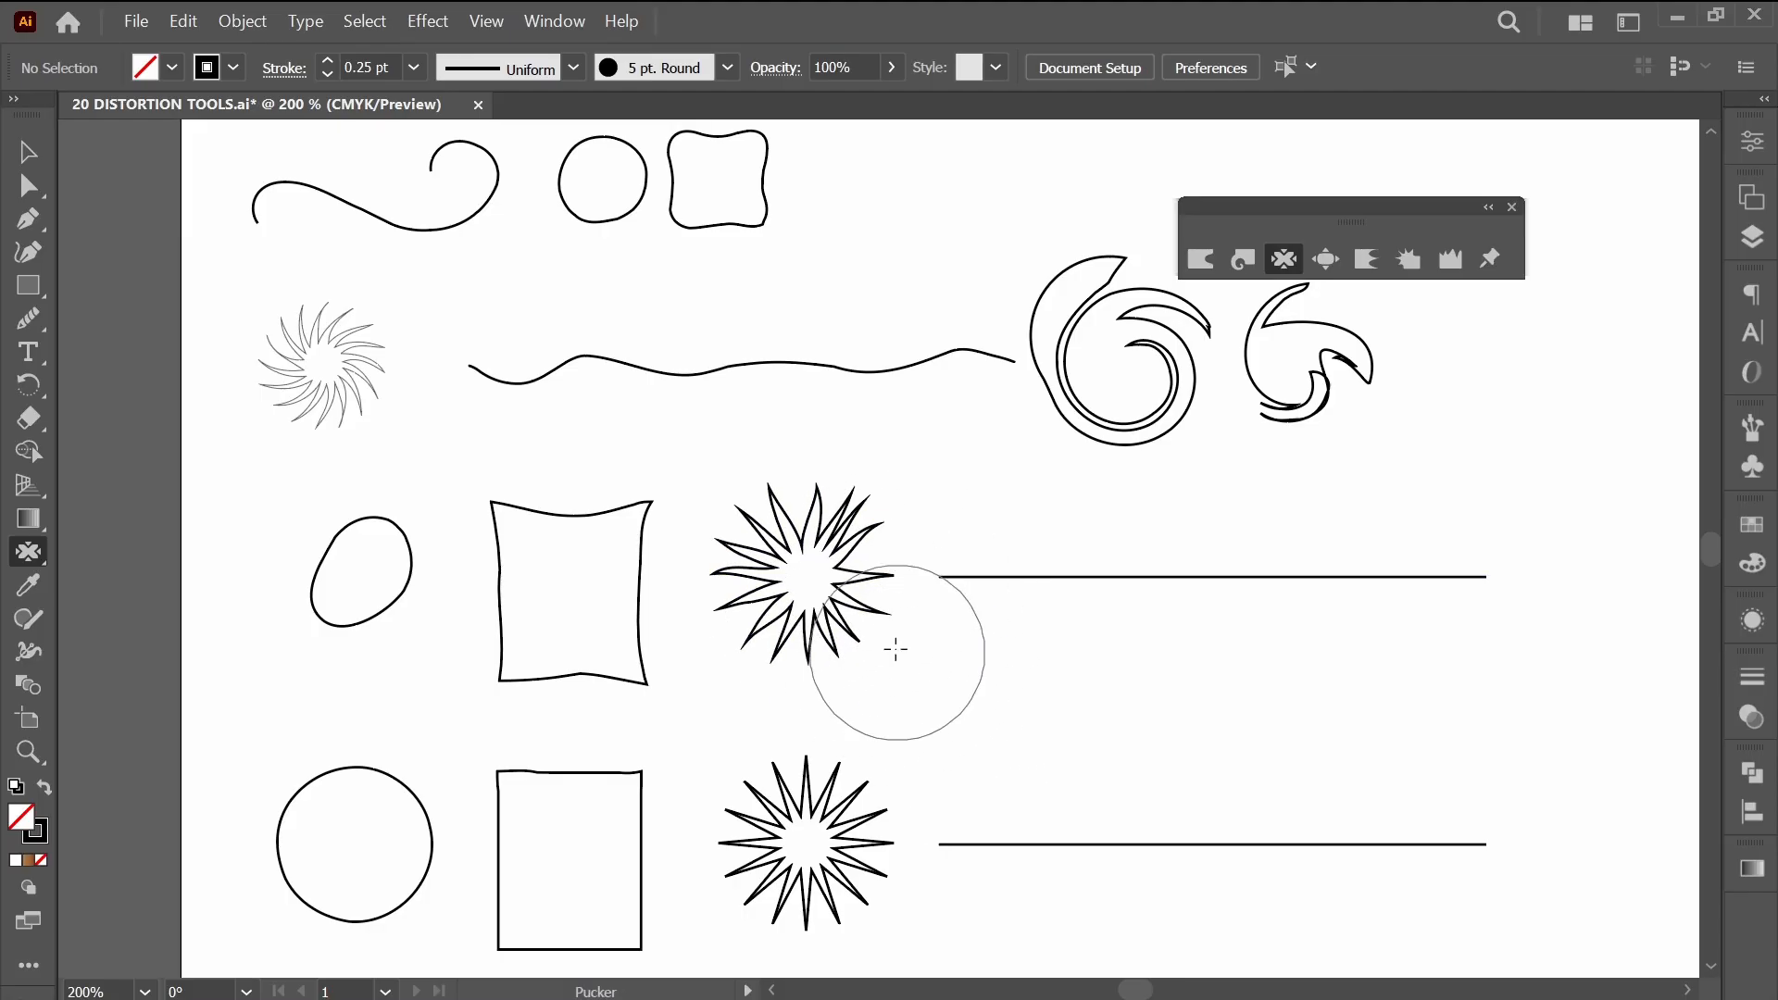
pyautogui.click(816, 575)
pyautogui.press('ctrl')
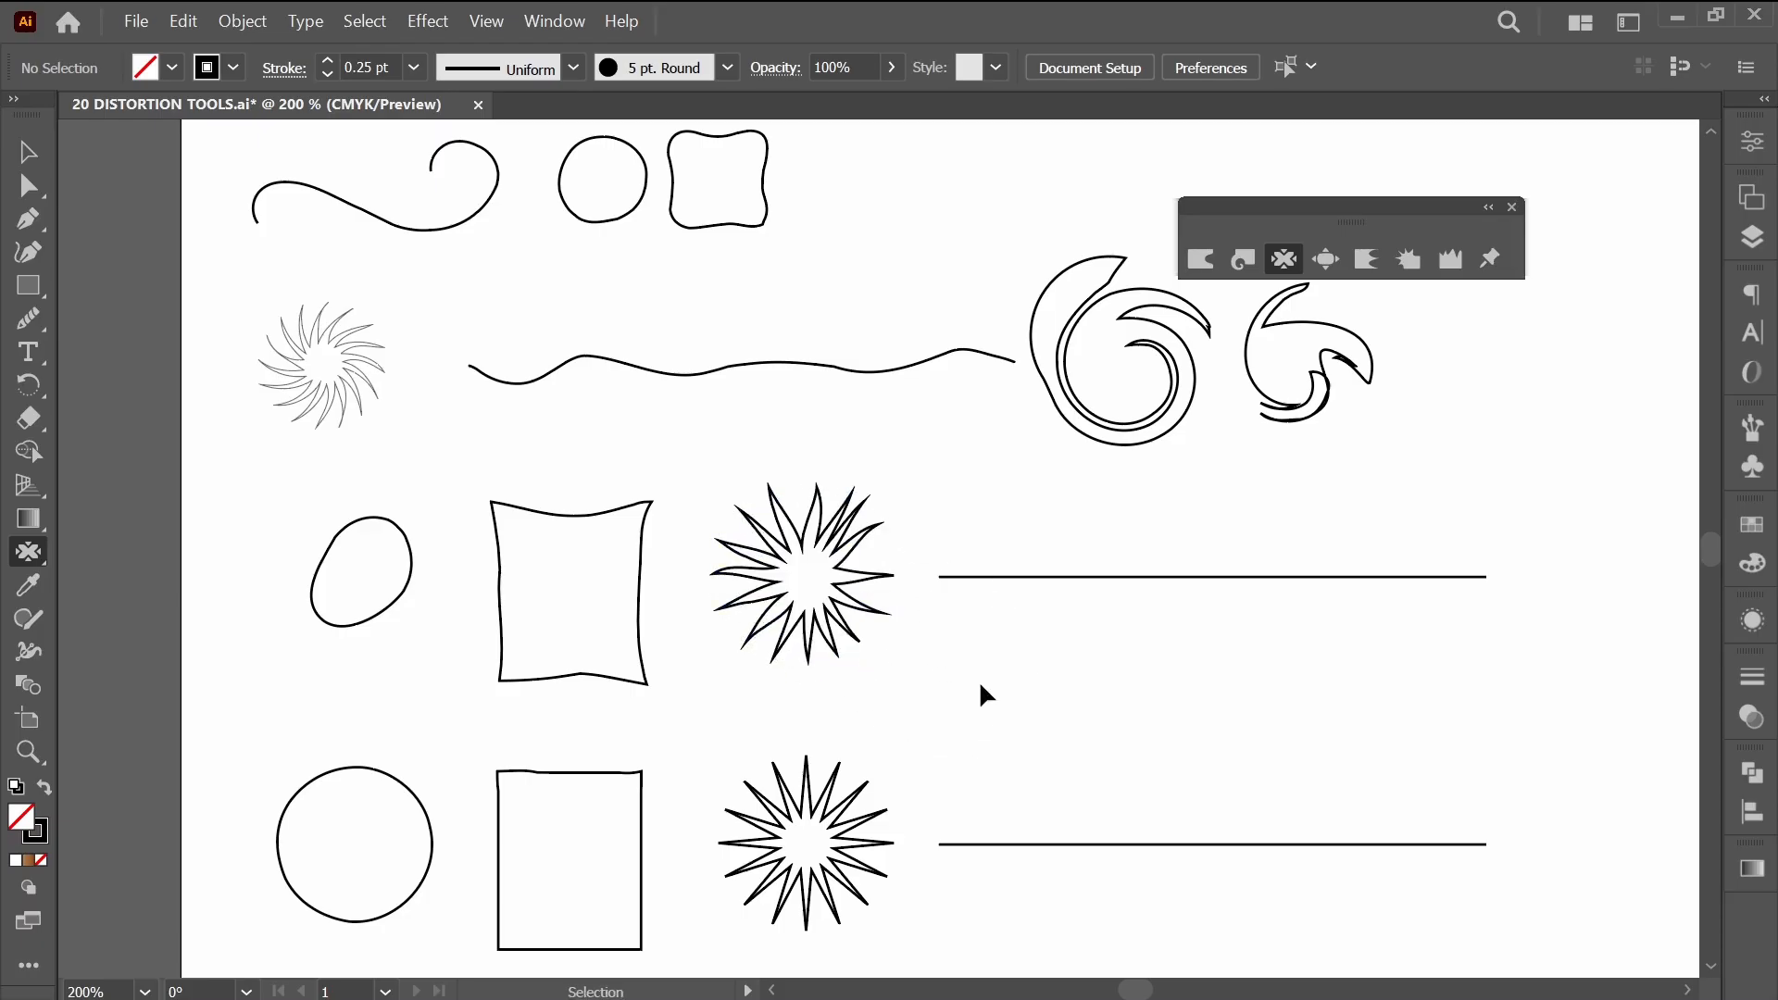
pyautogui.hotkey('ctrl', 'z')
pyautogui.hotkey('ctrl', 'z')
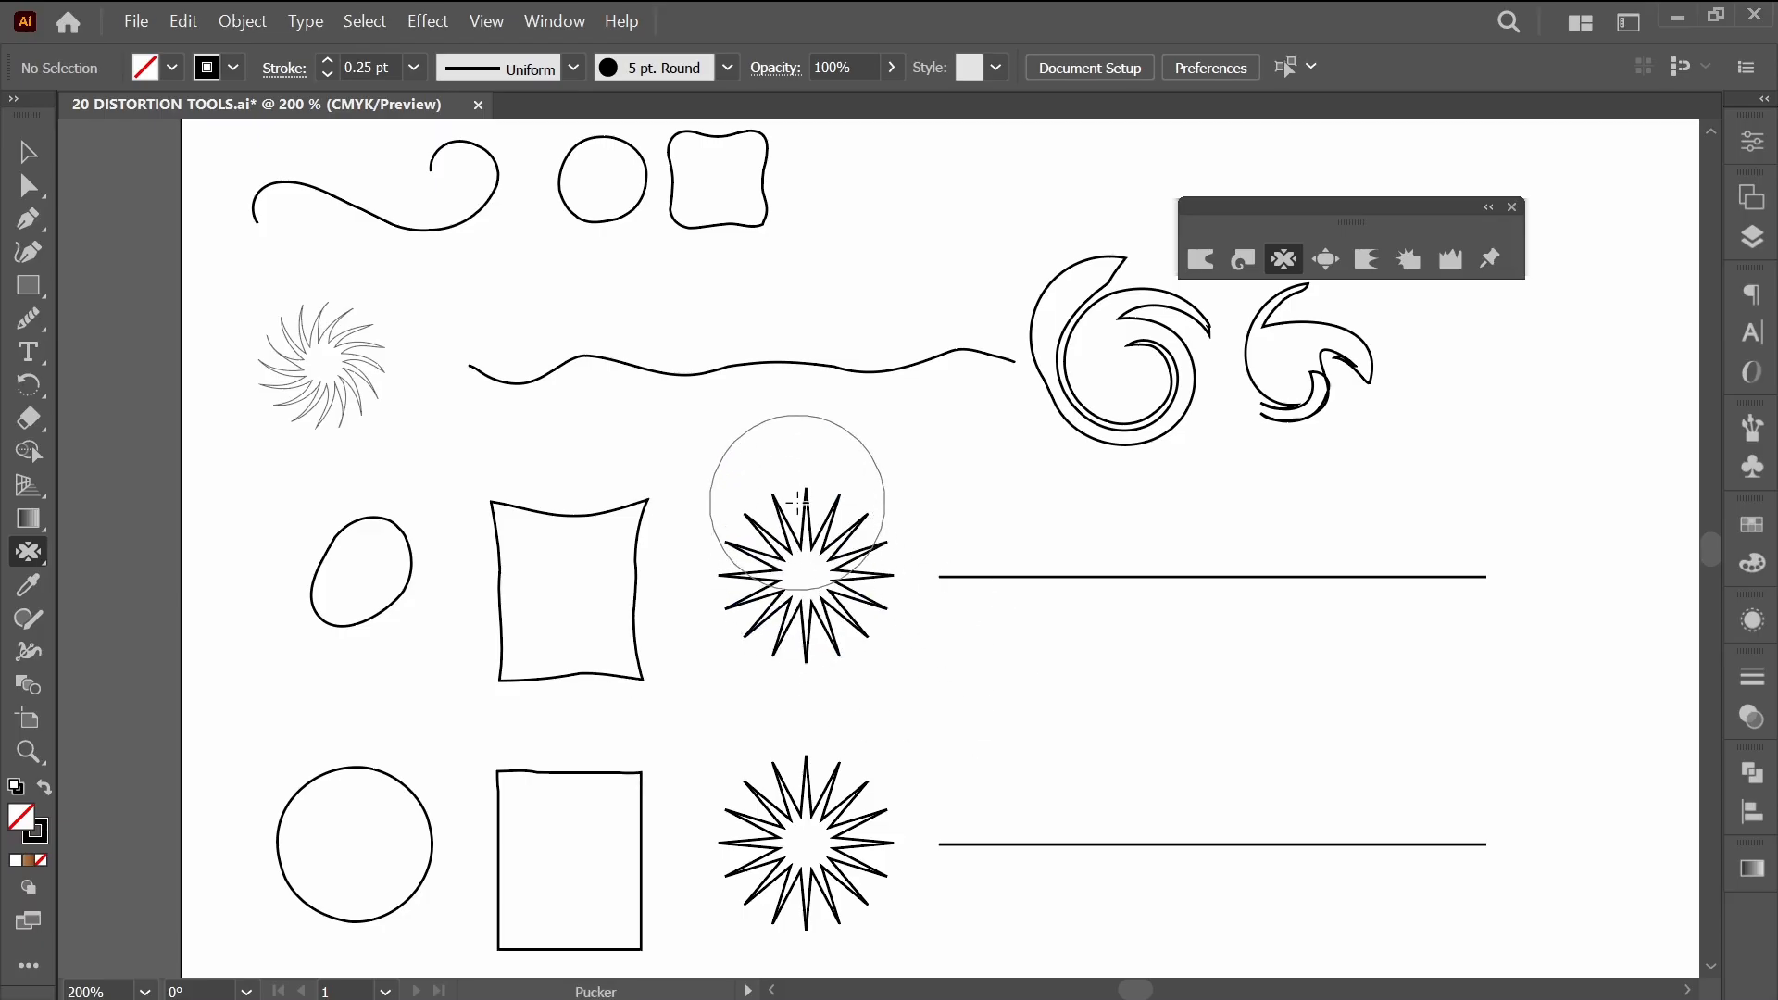
# Try puckering the starburst's top, lower-left and right spikes with dragged strokes, and undo all of them.
pyautogui.moveTo(798, 500); pyautogui.dragTo(814, 575)
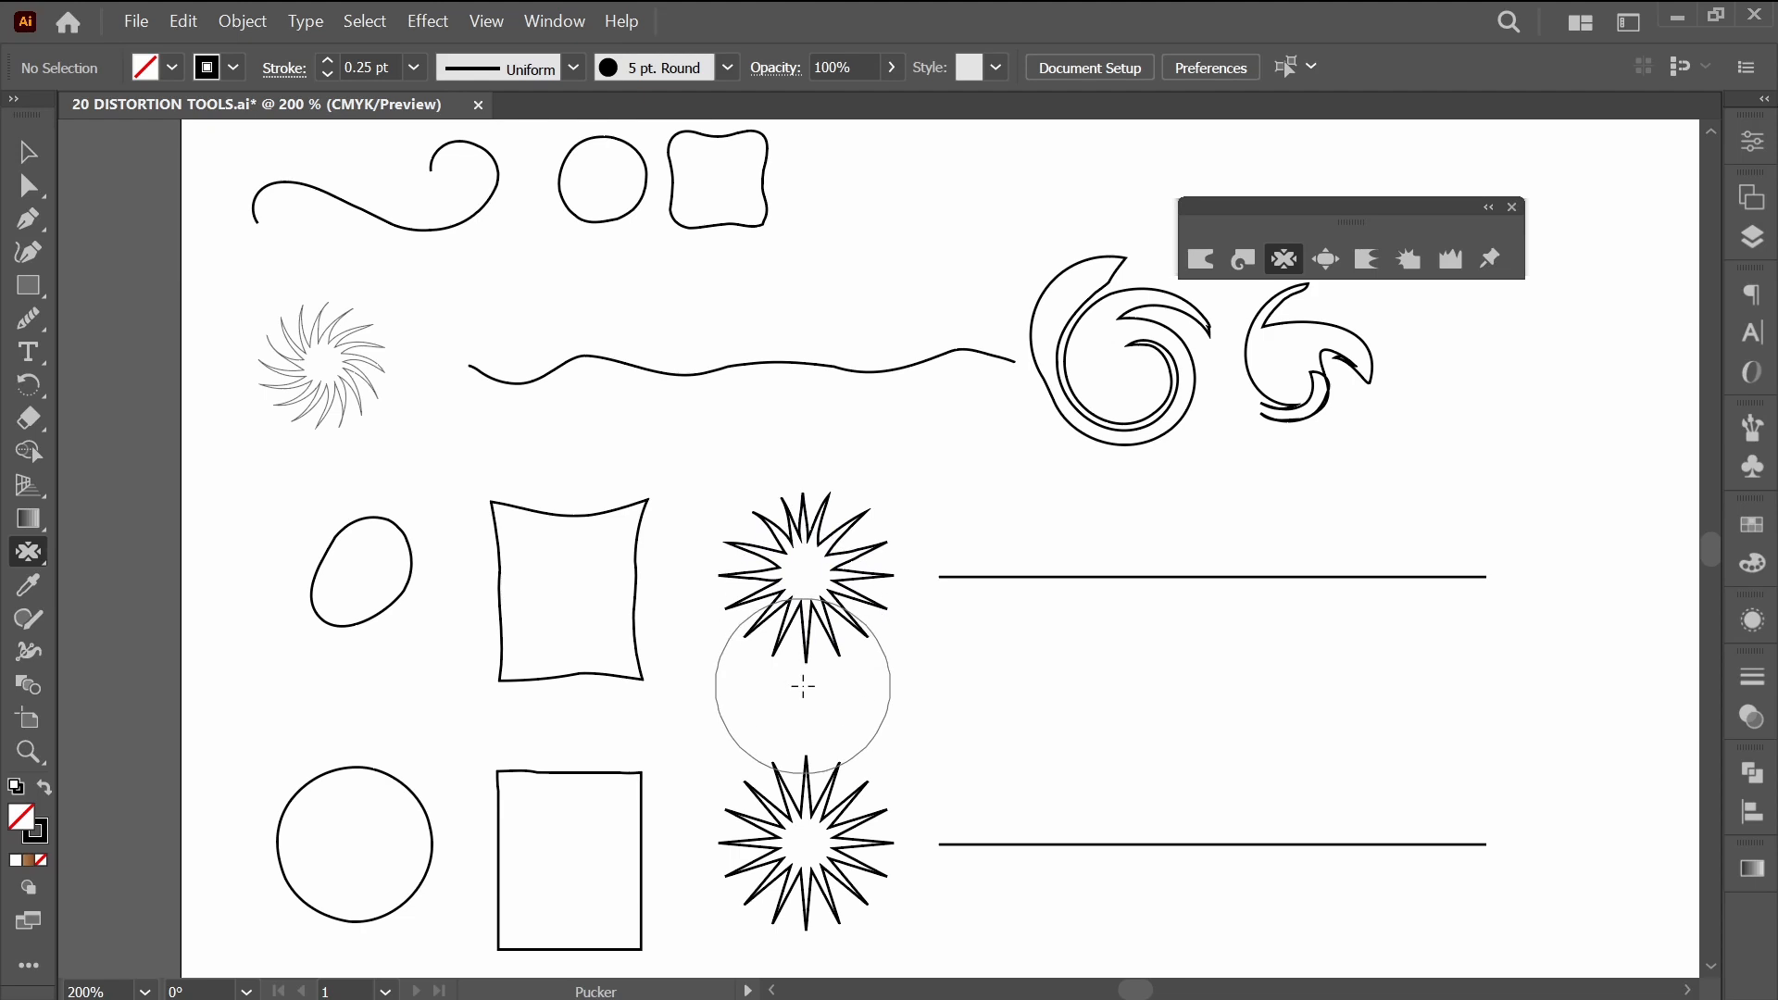
pyautogui.moveTo(775, 661)
pyautogui.mouseDown()
pyautogui.moveTo(728, 629)
pyautogui.moveTo(728, 559)
pyautogui.mouseUp()
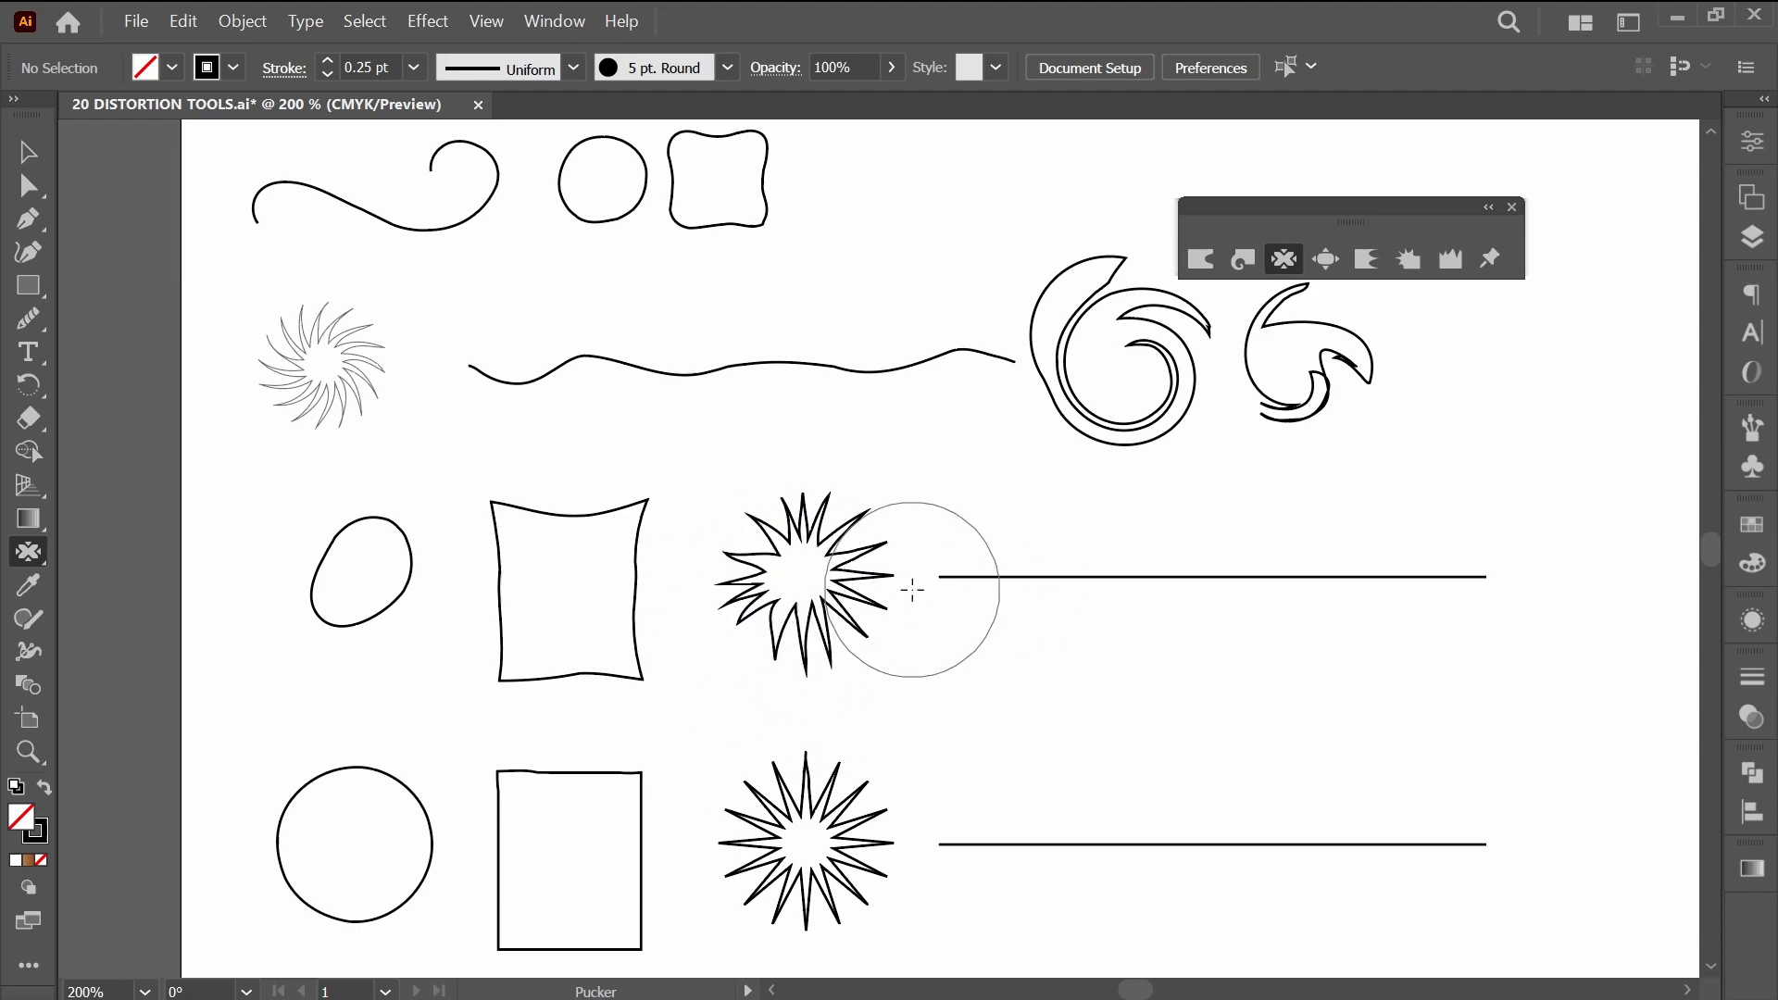
pyautogui.moveTo(911, 587); pyautogui.dragTo(833, 582)
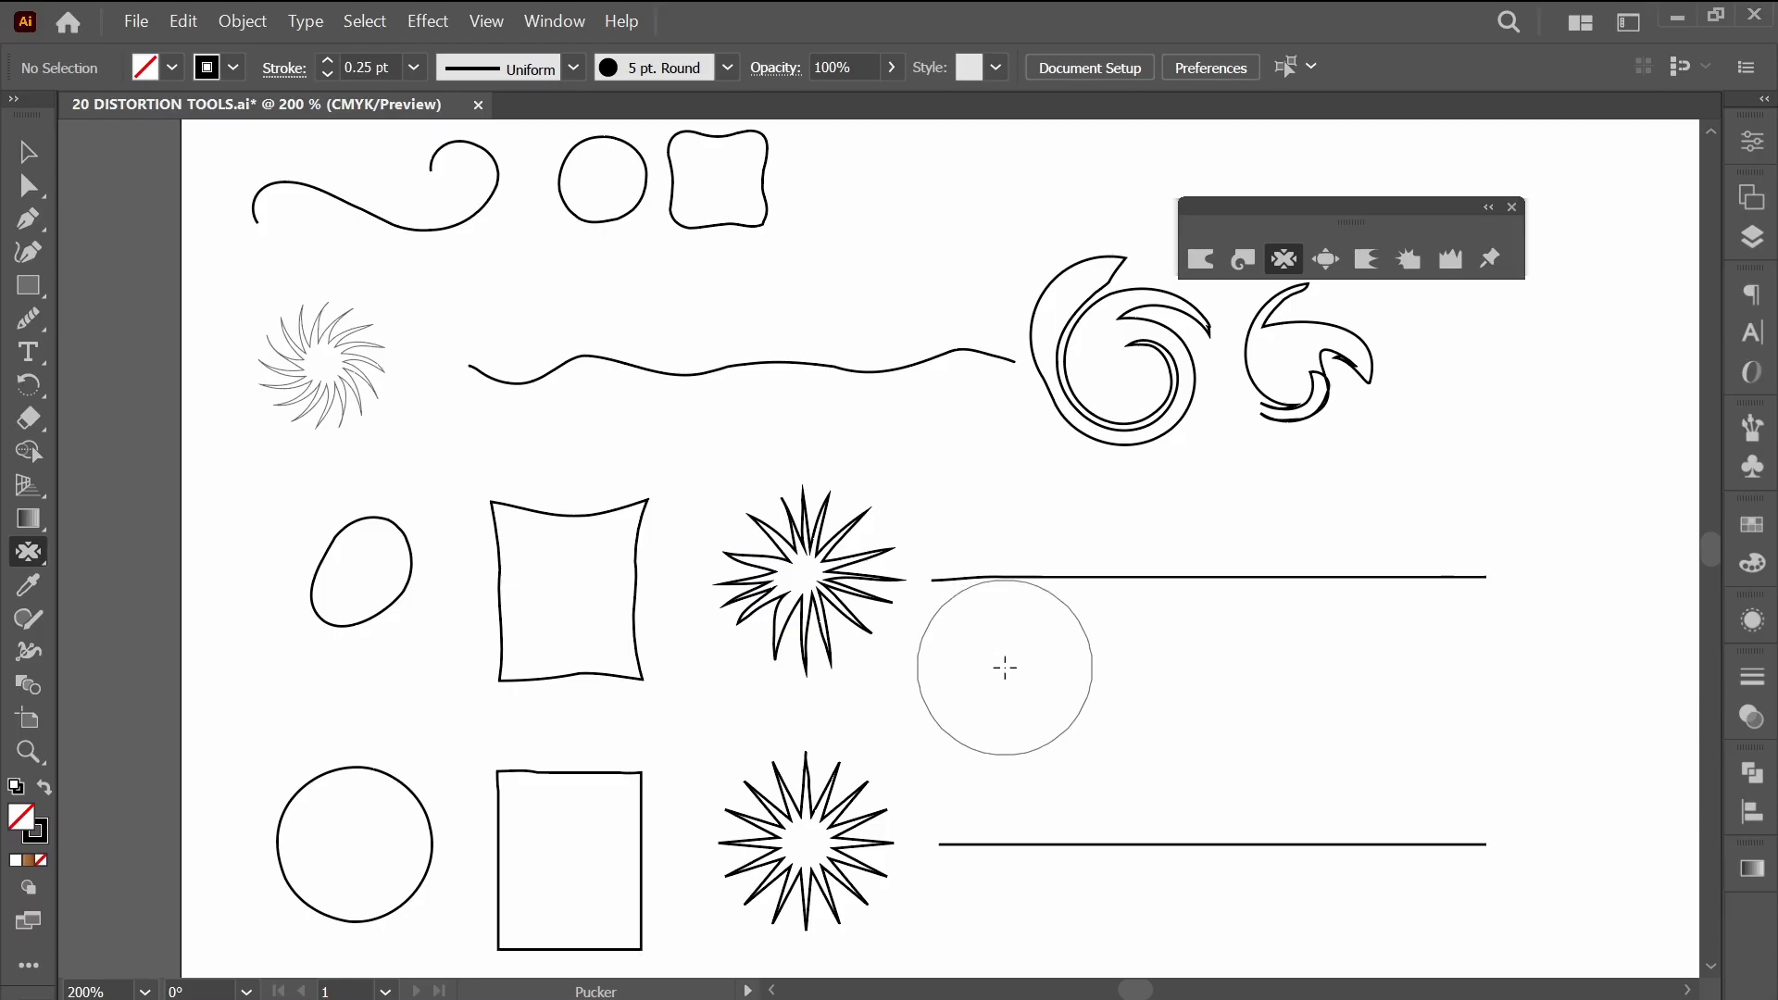
pyautogui.hotkey('ctrl', 'z')
pyautogui.hotkey('ctrl', 'z')
pyautogui.hotkey('ctrl', 'z')
pyautogui.hotkey('ctrl', 'z')
pyautogui.hotkey('ctrl', 'z')
pyautogui.hotkey('ctrl', 'z')
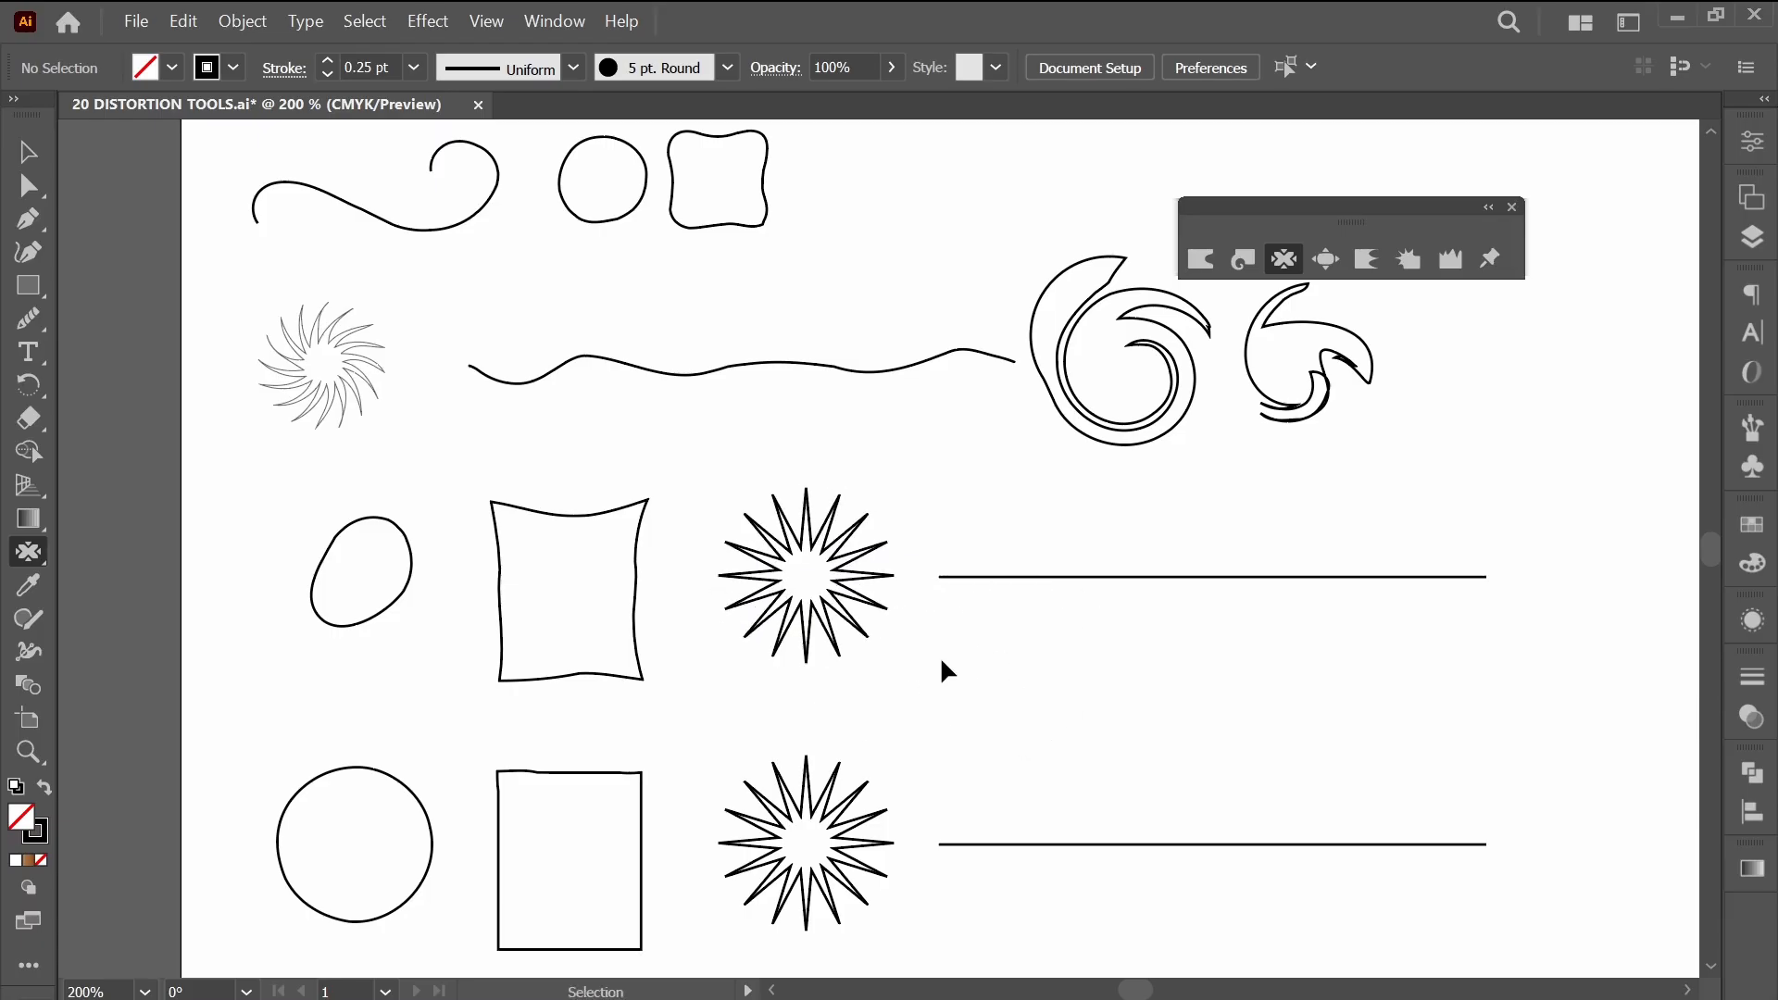
# Pucker in one continuous stroke around the starburst's rim to bend and stretch its spikes.
pyautogui.moveTo(940, 655)
pyautogui.mouseDown()
pyautogui.moveTo(850, 689)
pyautogui.moveTo(724, 681)
pyautogui.moveTo(697, 648)
pyautogui.moveTo(706, 530)
pyautogui.moveTo(738, 492)
pyautogui.mouseUp()
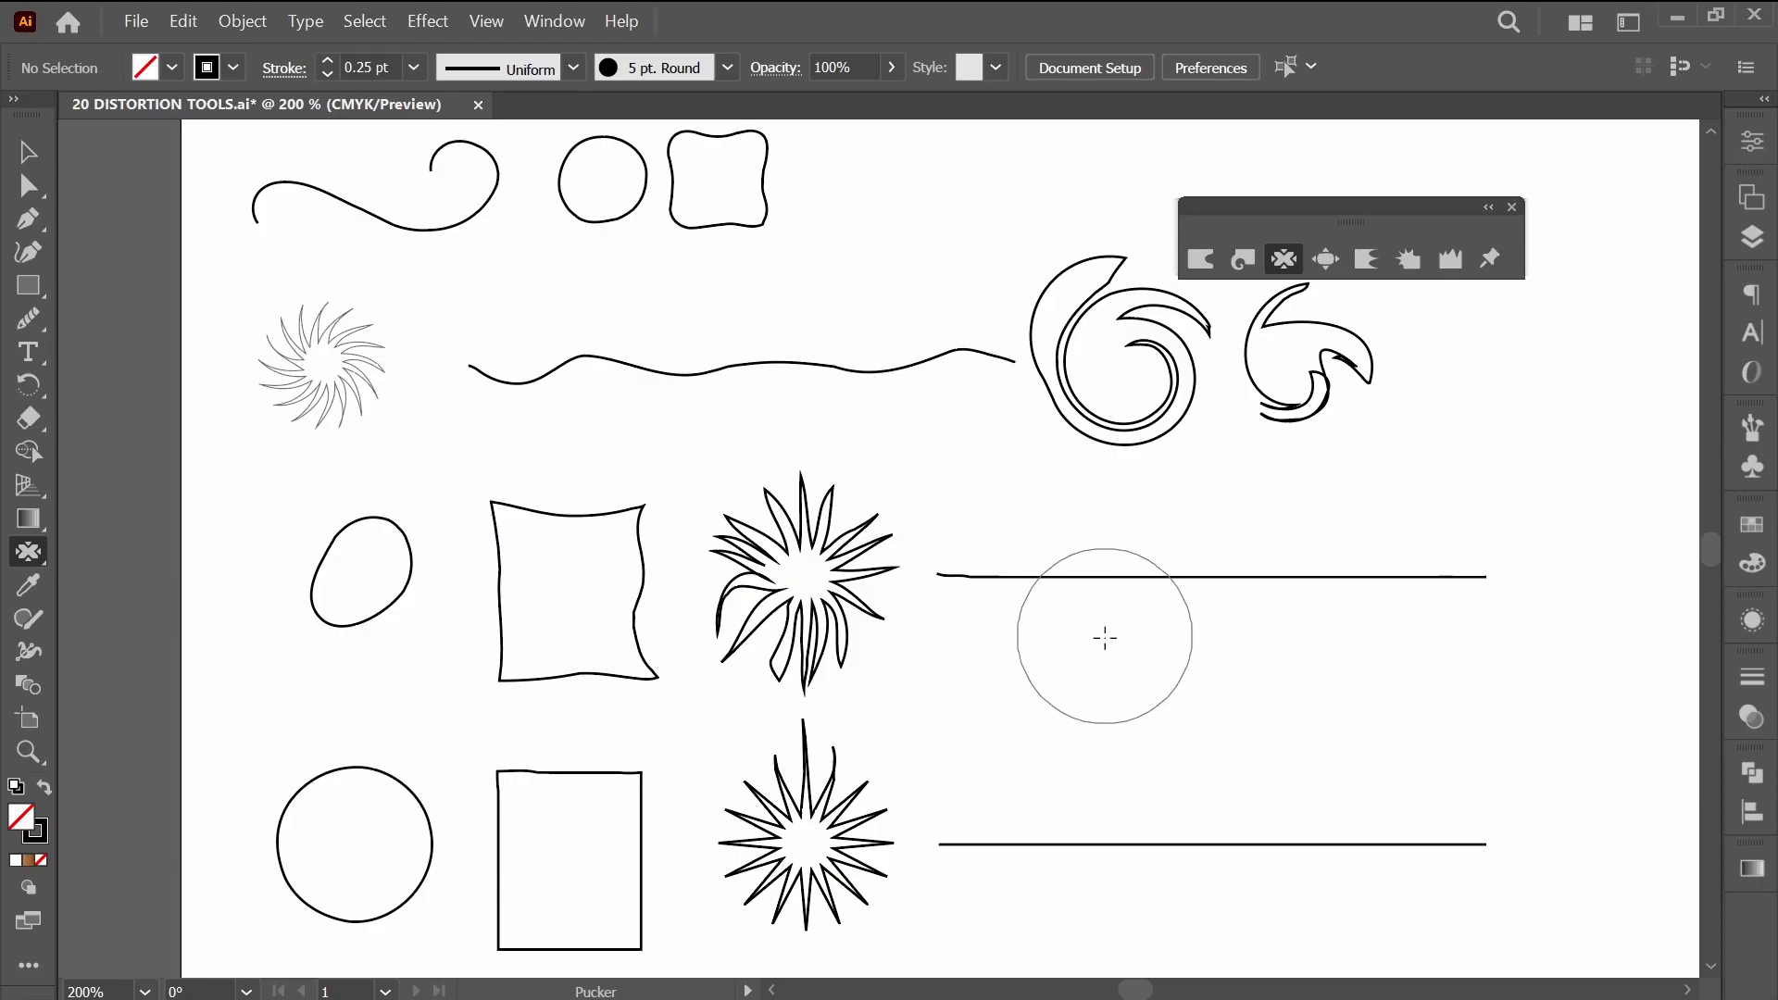
# Pucker the straight line beside the starburst into a gentle wave, and pinch the two twirled shapes above it.
pyautogui.hscroll(5, 1018, 662)
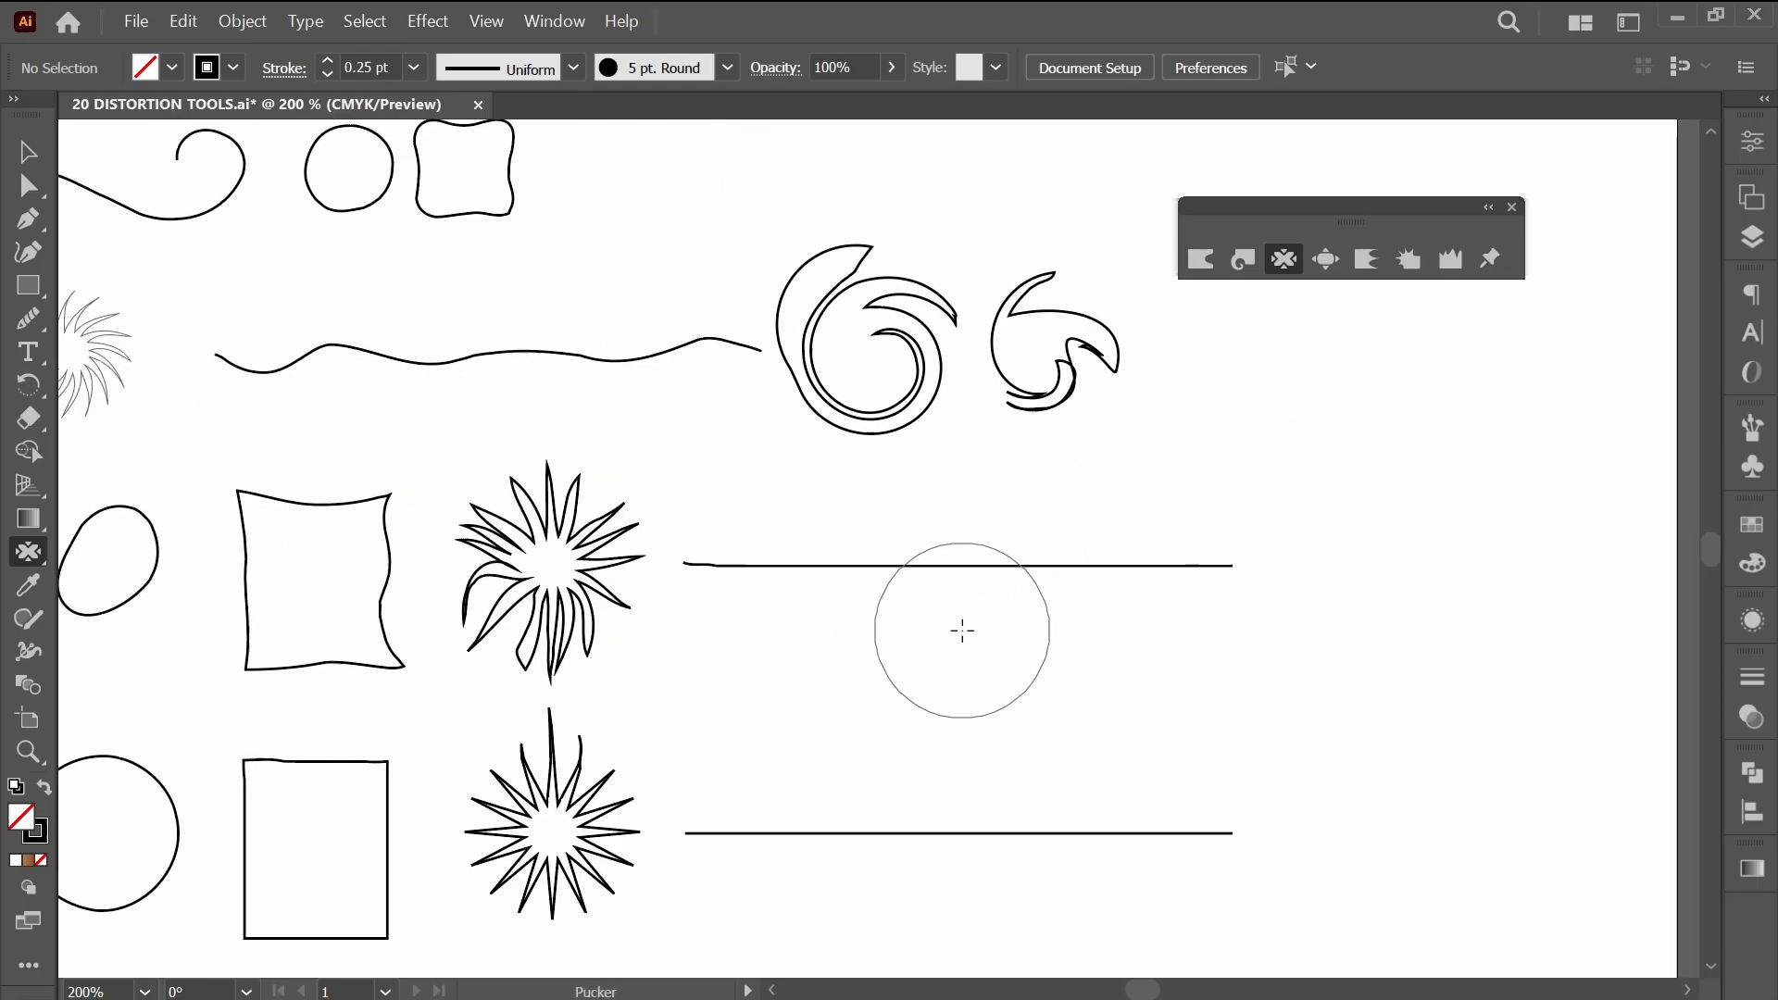
pyautogui.moveTo(916, 590)
pyautogui.mouseDown()
pyautogui.moveTo(1196, 639)
pyautogui.moveTo(1025, 644)
pyautogui.moveTo(1002, 617)
pyautogui.moveTo(996, 631)
pyautogui.moveTo(1040, 636)
pyautogui.mouseUp()
pyautogui.click(1051, 344)
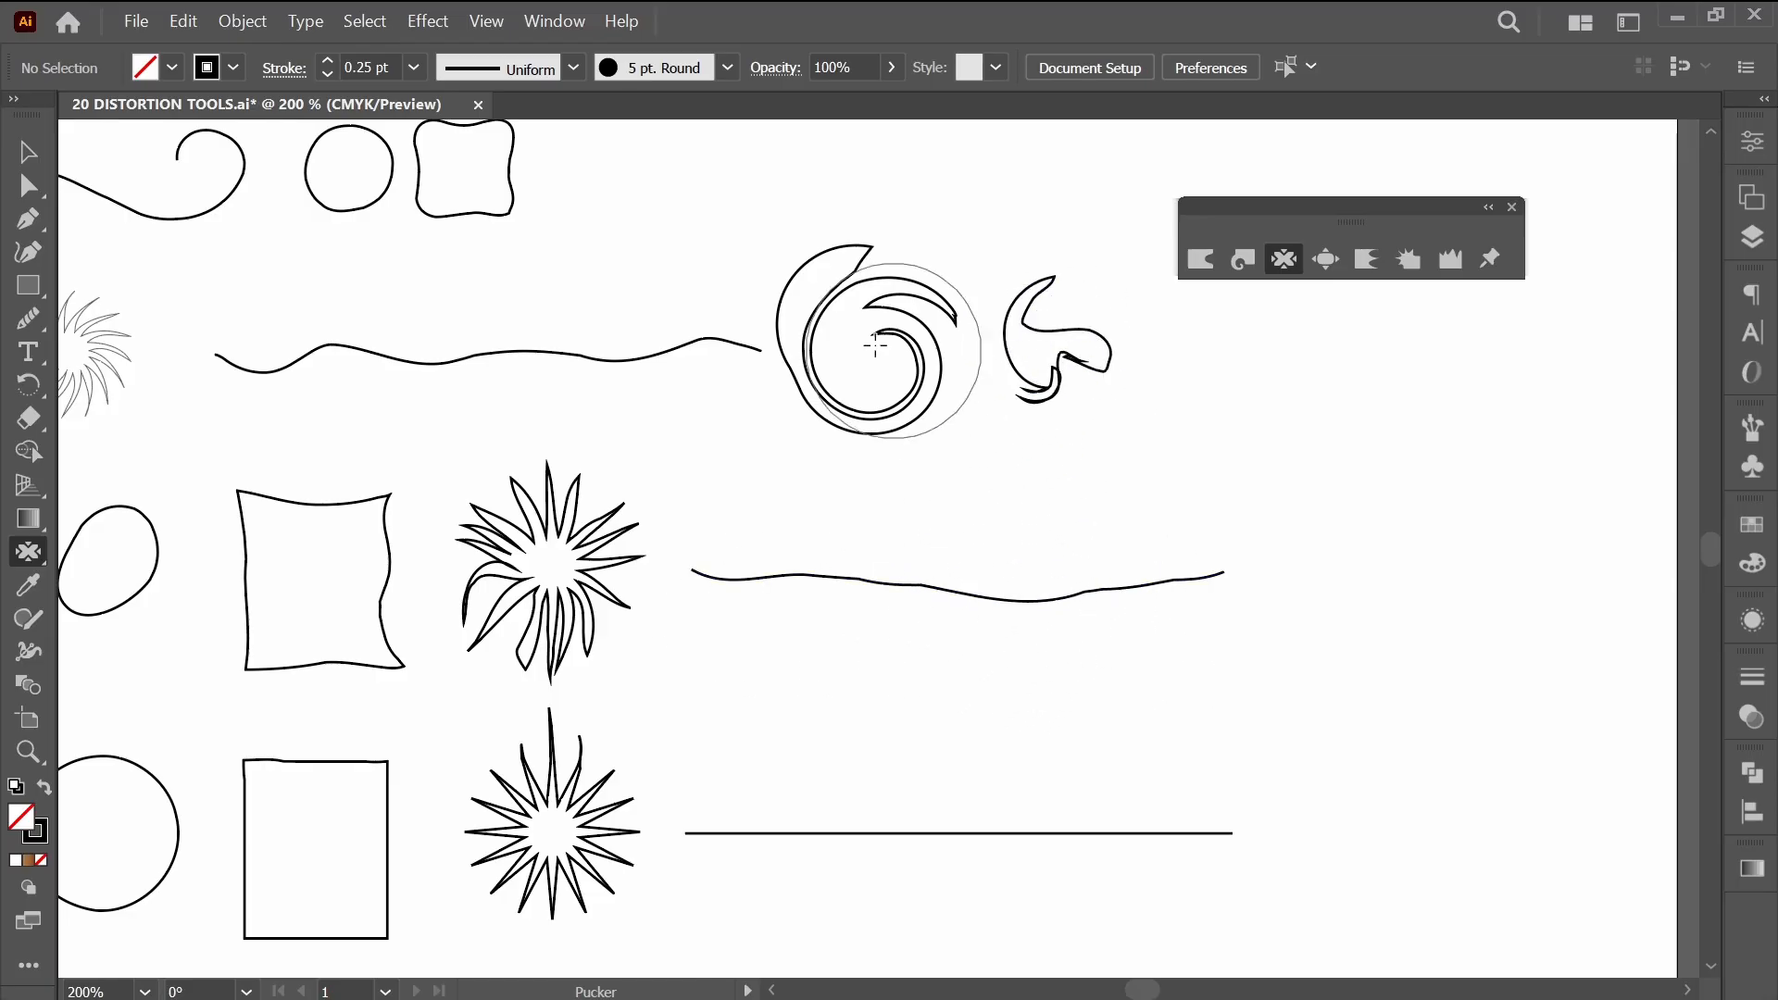
pyautogui.click(873, 348)
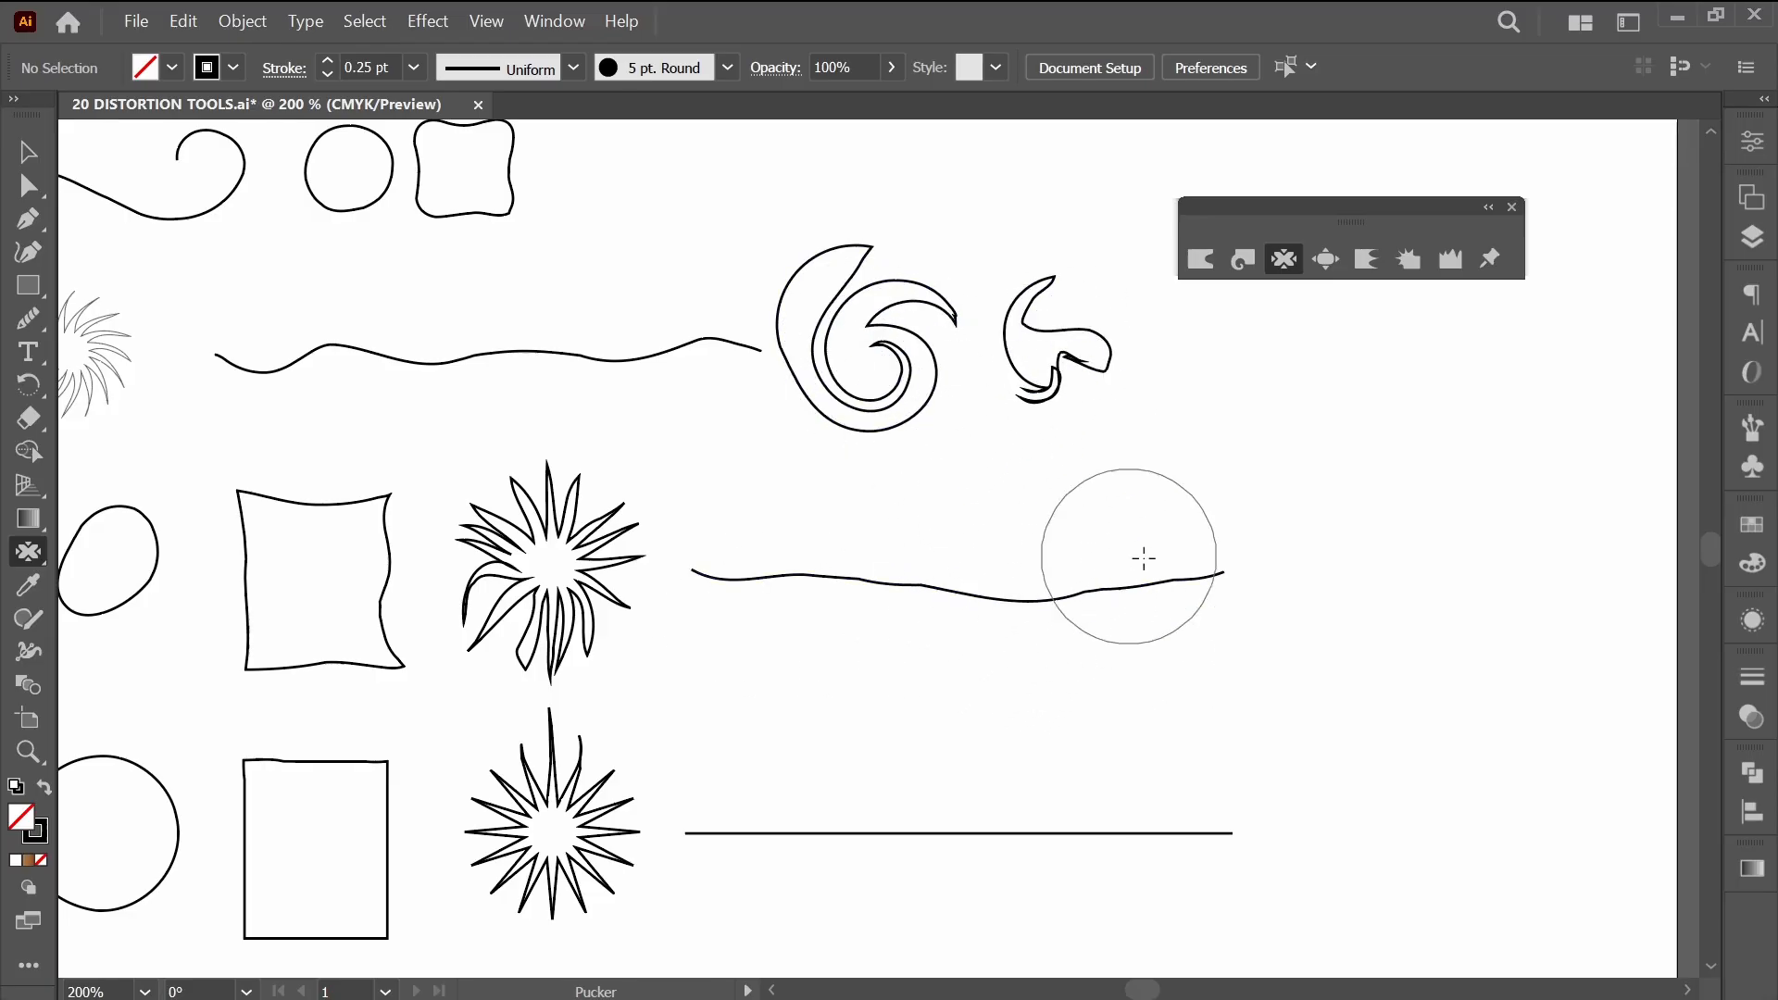
# Check the wavy line's anchor points by selecting it, and pucker along its length to deepen the waves.
pyautogui.keyDown('ctrl'); pyautogui.click(1005, 602); pyautogui.keyUp('ctrl')
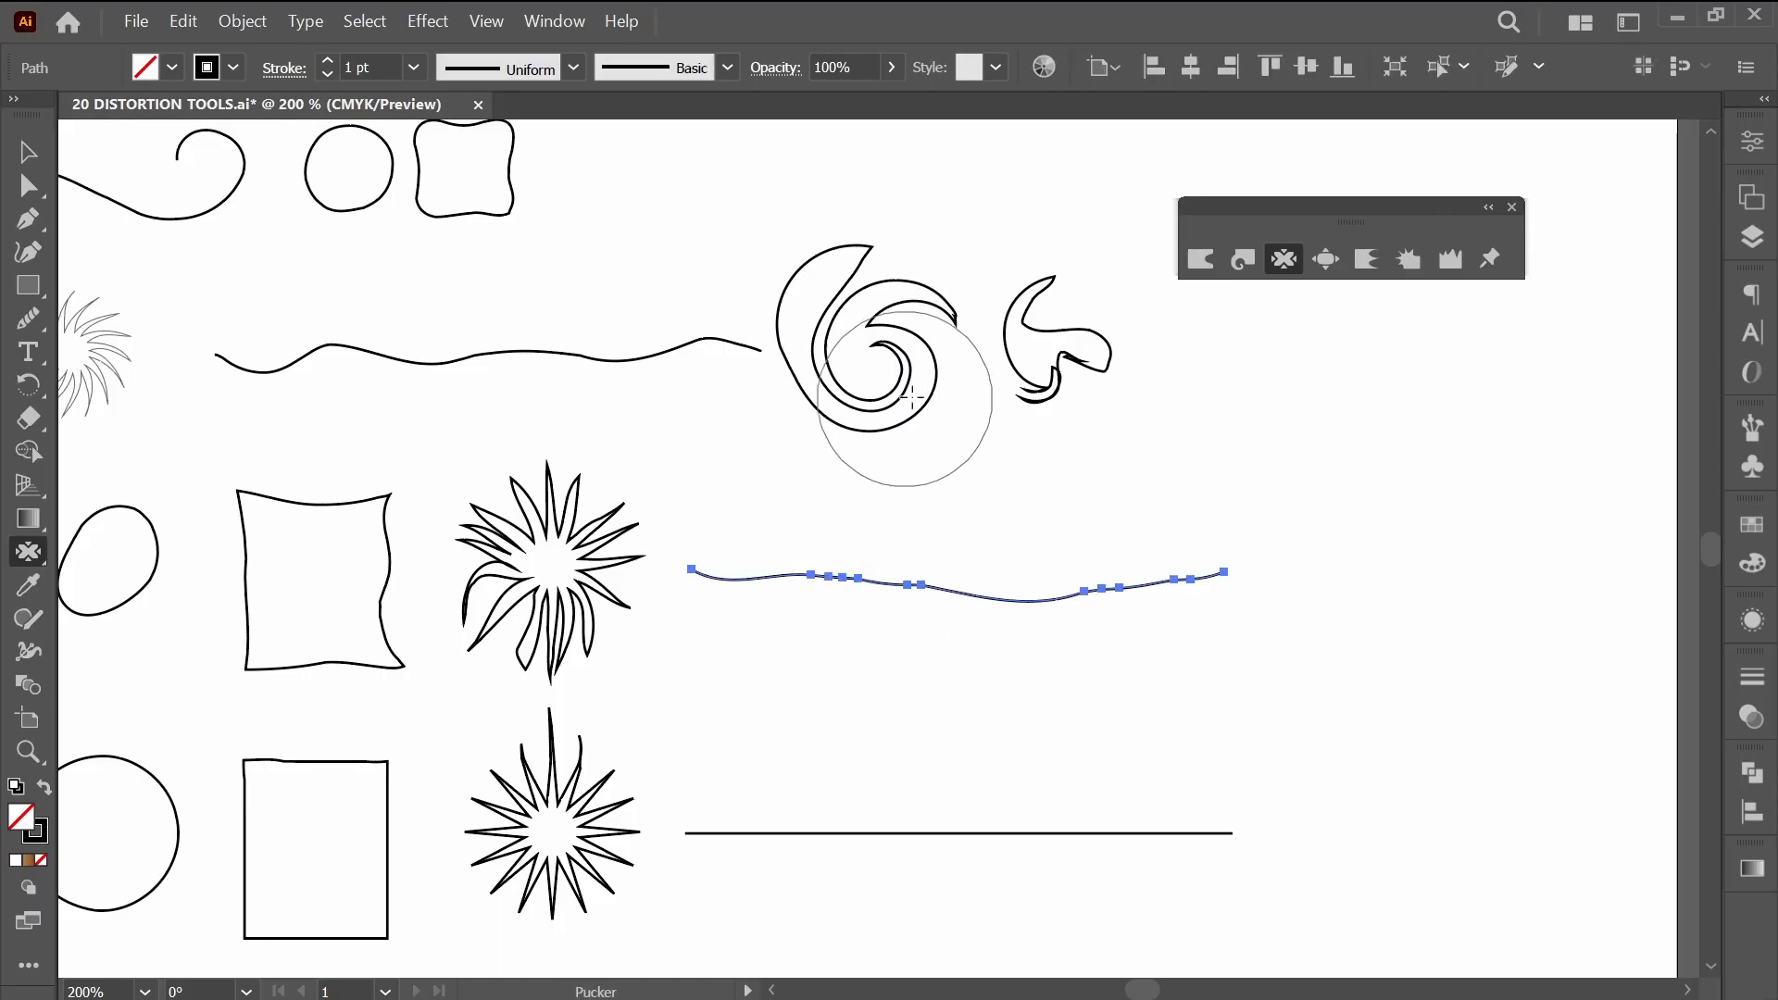
pyautogui.click(954, 602)
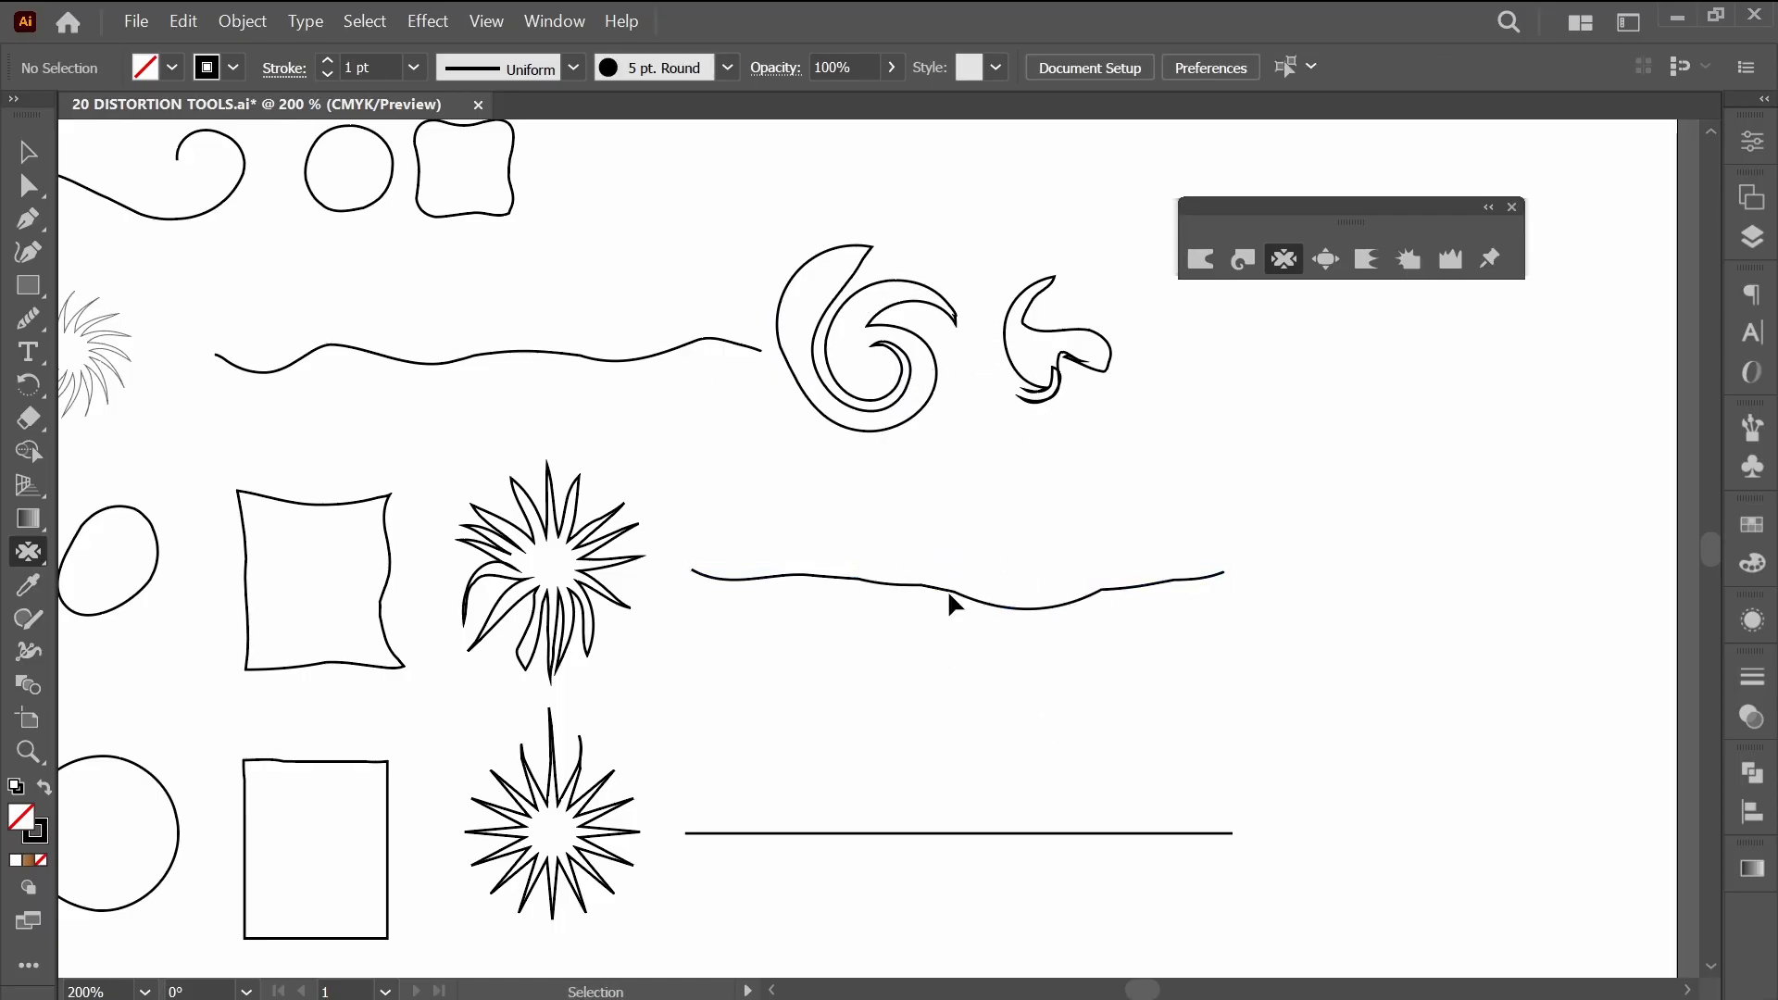
pyautogui.keyDown('ctrl'); pyautogui.click(948, 594); pyautogui.keyUp('ctrl')
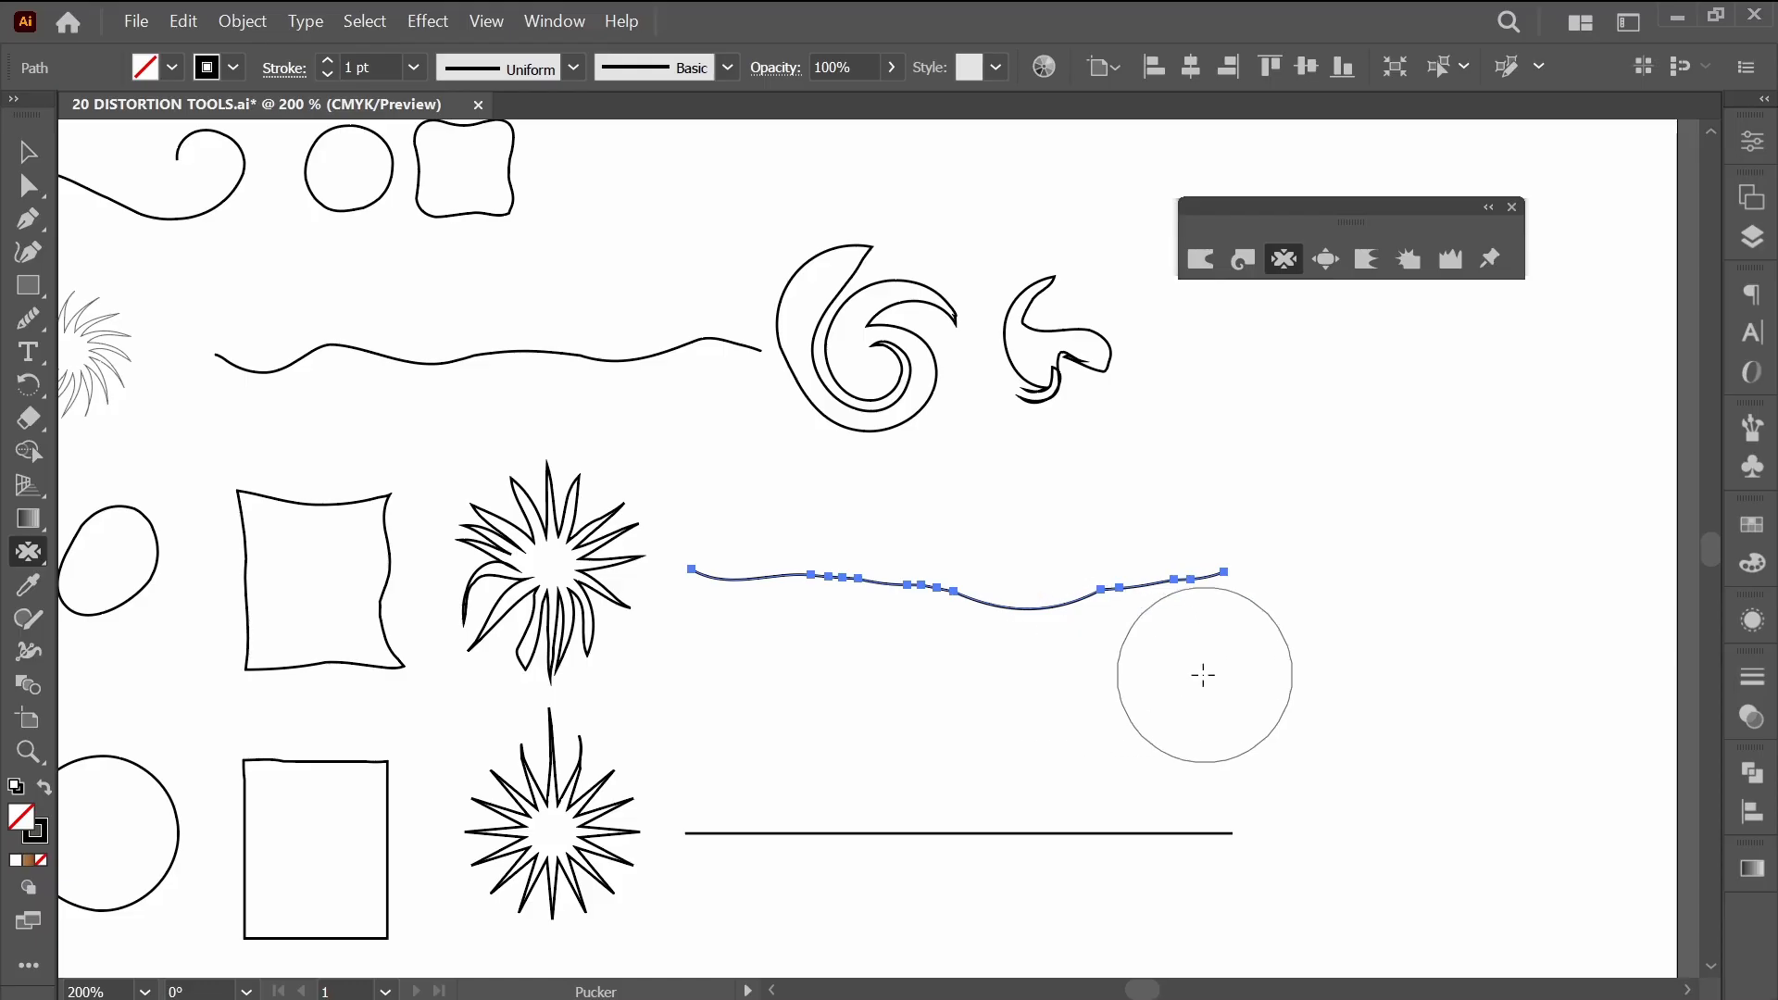
pyautogui.press('ctrl')
pyautogui.keyDown('ctrl'); pyautogui.click(1359, 658); pyautogui.keyUp('ctrl')
pyautogui.moveTo(1016, 635); pyautogui.dragTo(889, 593)
pyautogui.moveTo(1160, 615)
pyautogui.mouseDown()
pyautogui.moveTo(924, 640)
pyautogui.moveTo(773, 616)
pyautogui.moveTo(823, 644)
pyautogui.mouseUp()
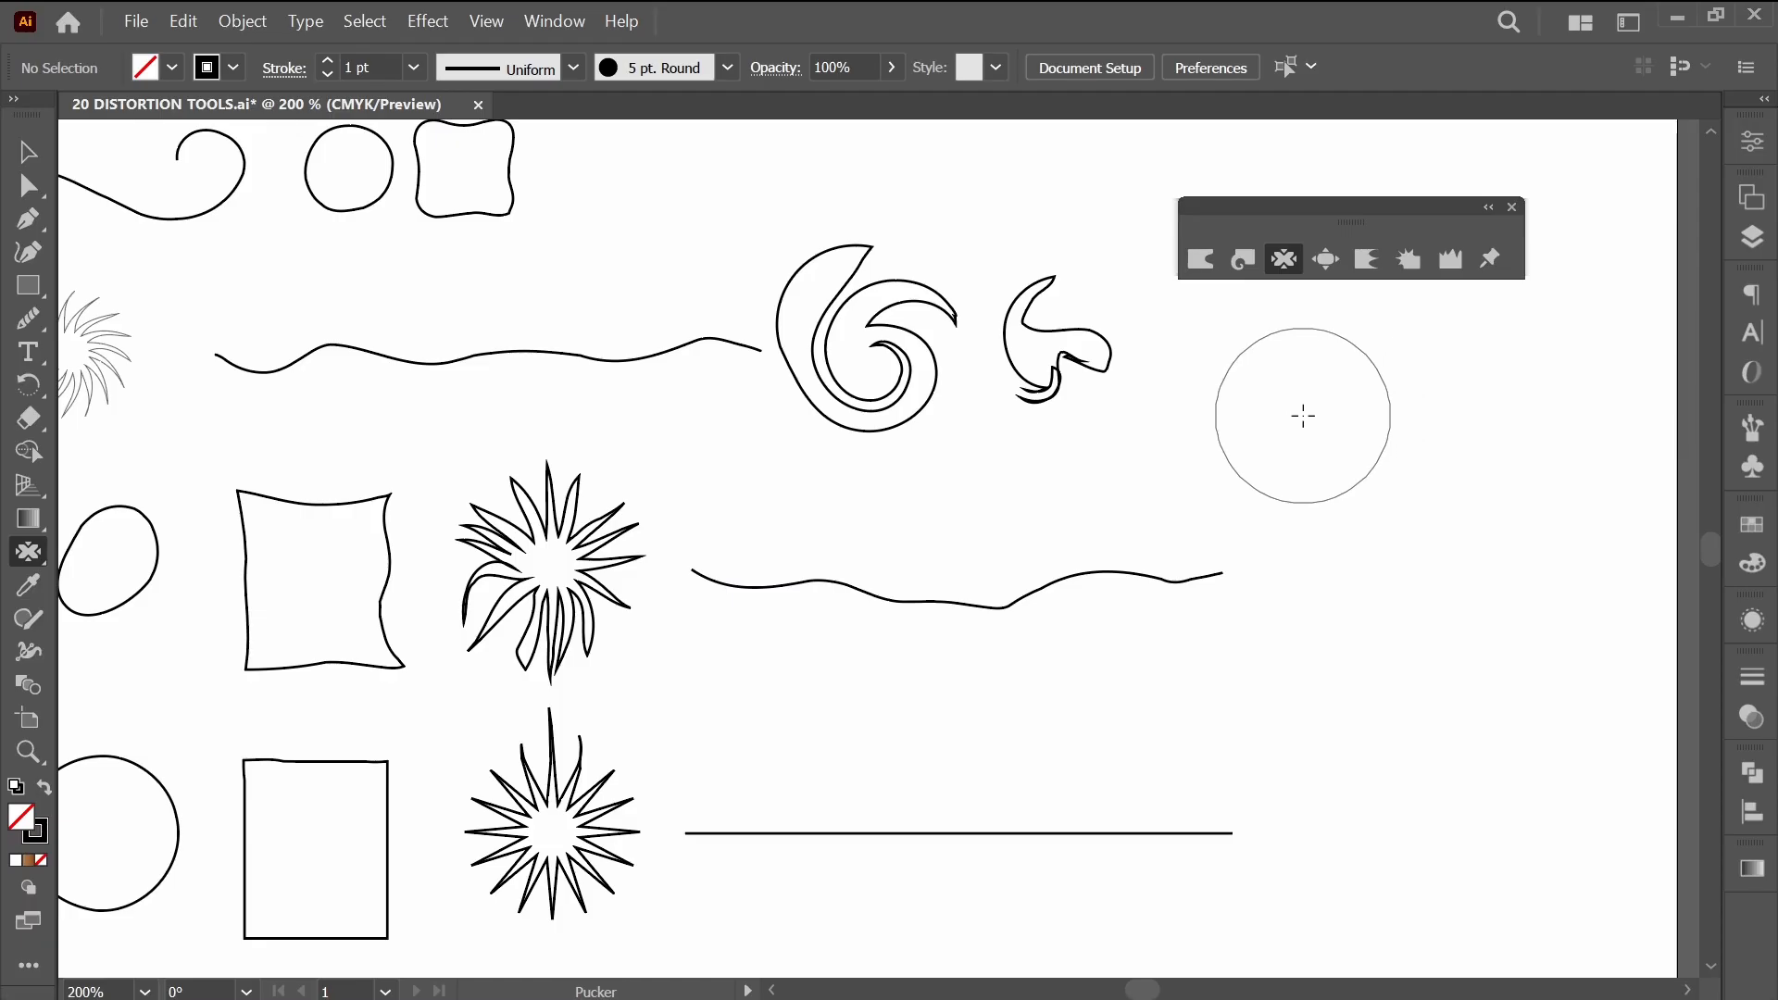
# Bloat the circle in the next row into a large oval and the rectangle beside it into a rounded, bulging shape.
pyautogui.click(1328, 260)
pyautogui.scroll(-5, 516, 587)
pyautogui.hscroll(-8, 516, 587)
pyautogui.moveTo(566, 621)
pyautogui.mouseDown()
pyautogui.moveTo(584, 672)
pyautogui.moveTo(547, 649)
pyautogui.moveTo(510, 660)
pyautogui.moveTo(586, 578)
pyautogui.moveTo(518, 603)
pyautogui.moveTo(495, 584)
pyautogui.moveTo(556, 649)
pyautogui.moveTo(532, 677)
pyautogui.moveTo(499, 656)
pyautogui.moveTo(569, 558)
pyautogui.moveTo(568, 524)
pyautogui.moveTo(527, 572)
pyautogui.moveTo(541, 519)
pyautogui.moveTo(536, 627)
pyautogui.mouseUp()
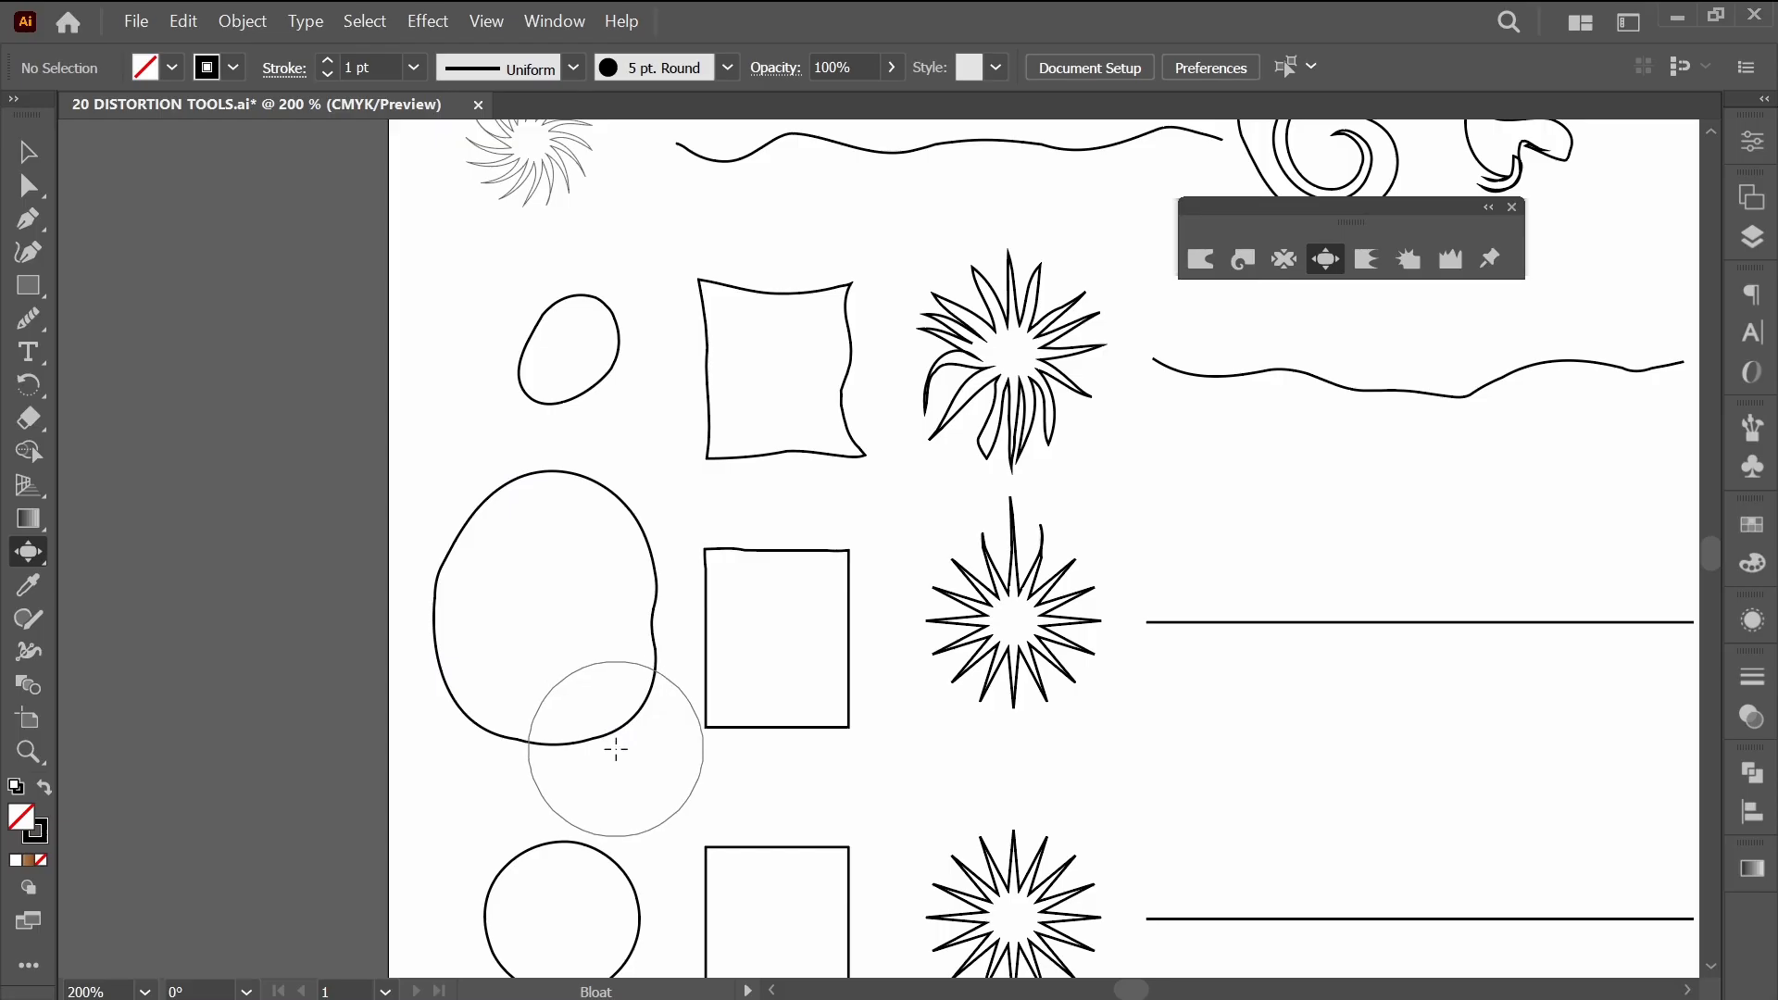
pyautogui.moveTo(614, 750); pyautogui.dragTo(520, 647)
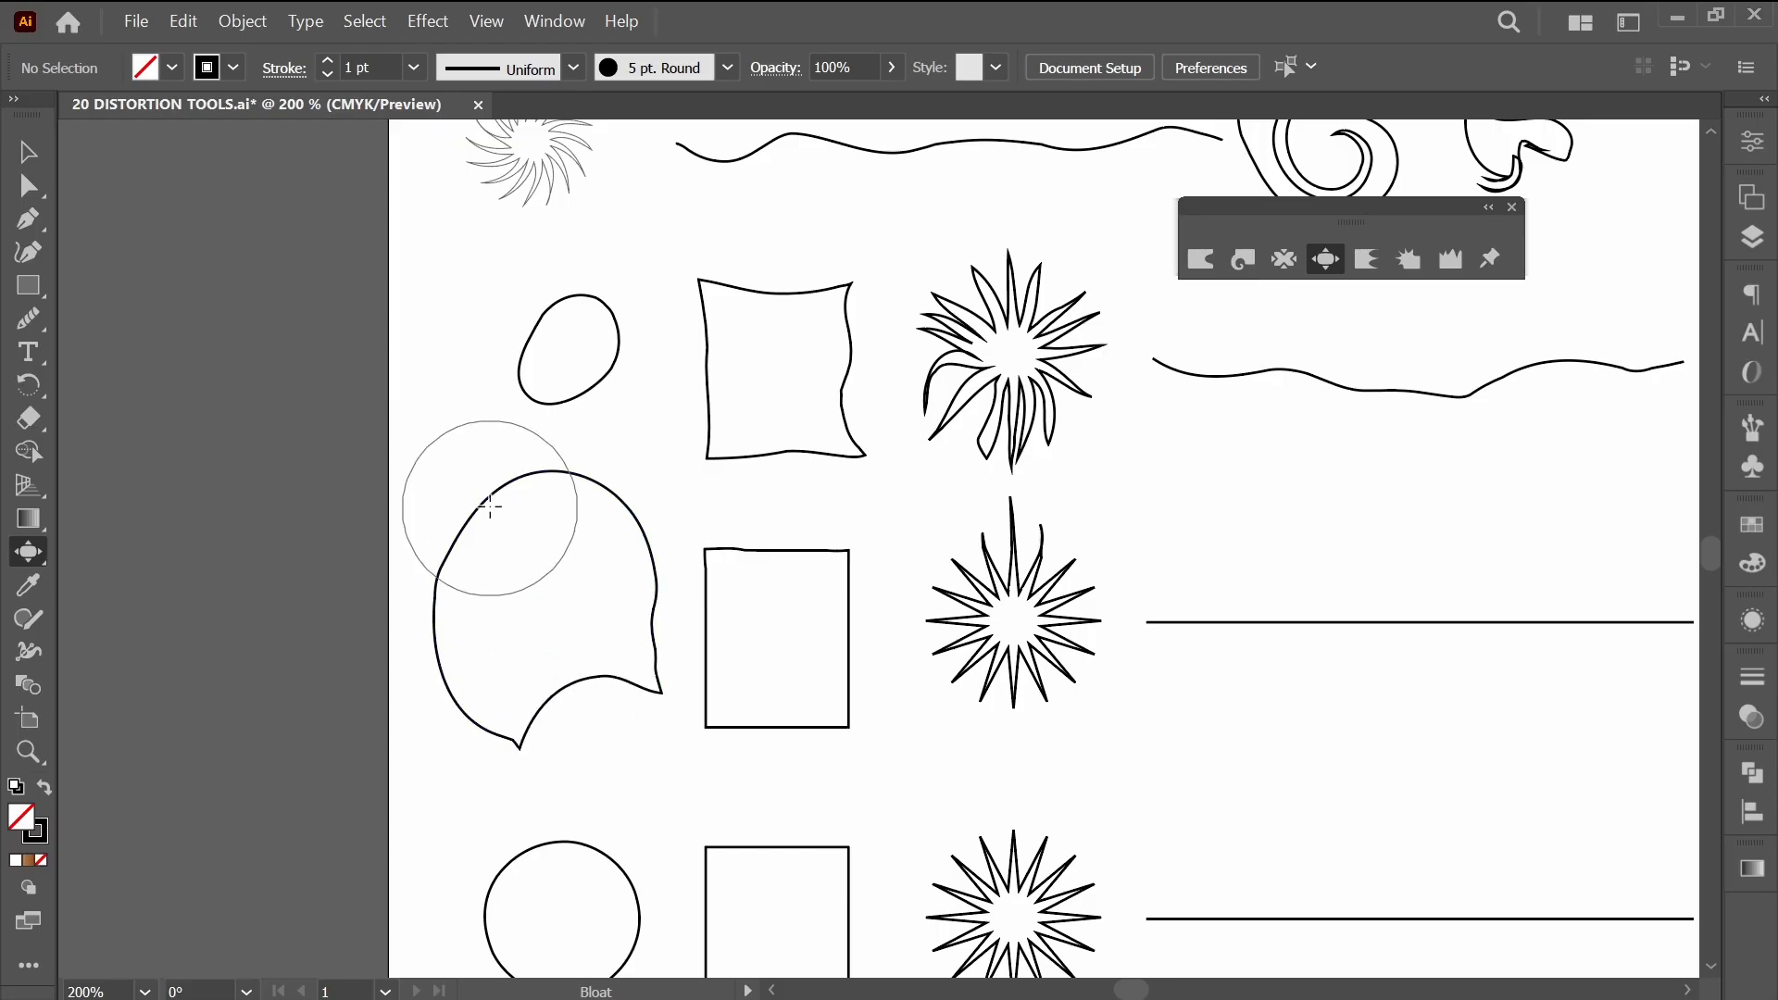
pyautogui.moveTo(494, 527)
pyautogui.mouseDown()
pyautogui.moveTo(516, 515)
pyautogui.moveTo(572, 595)
pyautogui.moveTo(574, 659)
pyautogui.mouseUp()
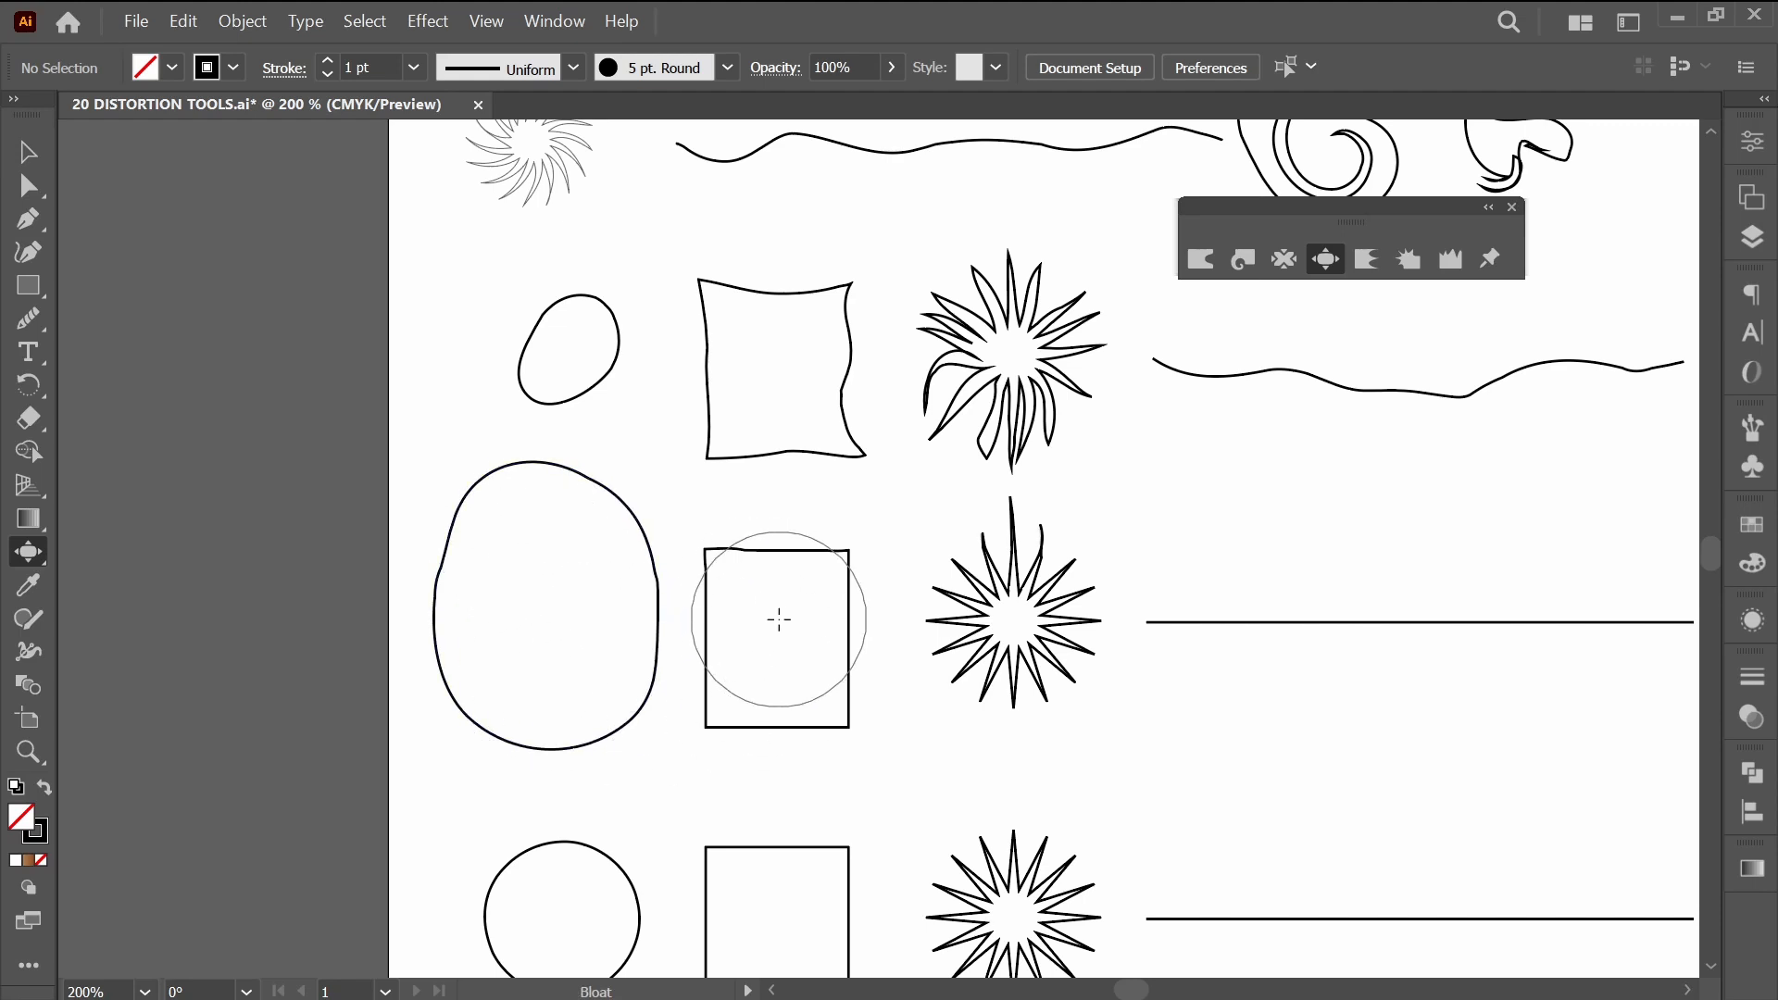
pyautogui.moveTo(790, 605)
pyautogui.mouseDown()
pyautogui.moveTo(744, 586)
pyautogui.moveTo(769, 619)
pyautogui.moveTo(754, 687)
pyautogui.moveTo(827, 703)
pyautogui.moveTo(759, 706)
pyautogui.moveTo(879, 743)
pyautogui.moveTo(792, 665)
pyautogui.moveTo(782, 605)
pyautogui.moveTo(725, 580)
pyautogui.moveTo(762, 675)
pyautogui.moveTo(815, 679)
pyautogui.mouseUp()
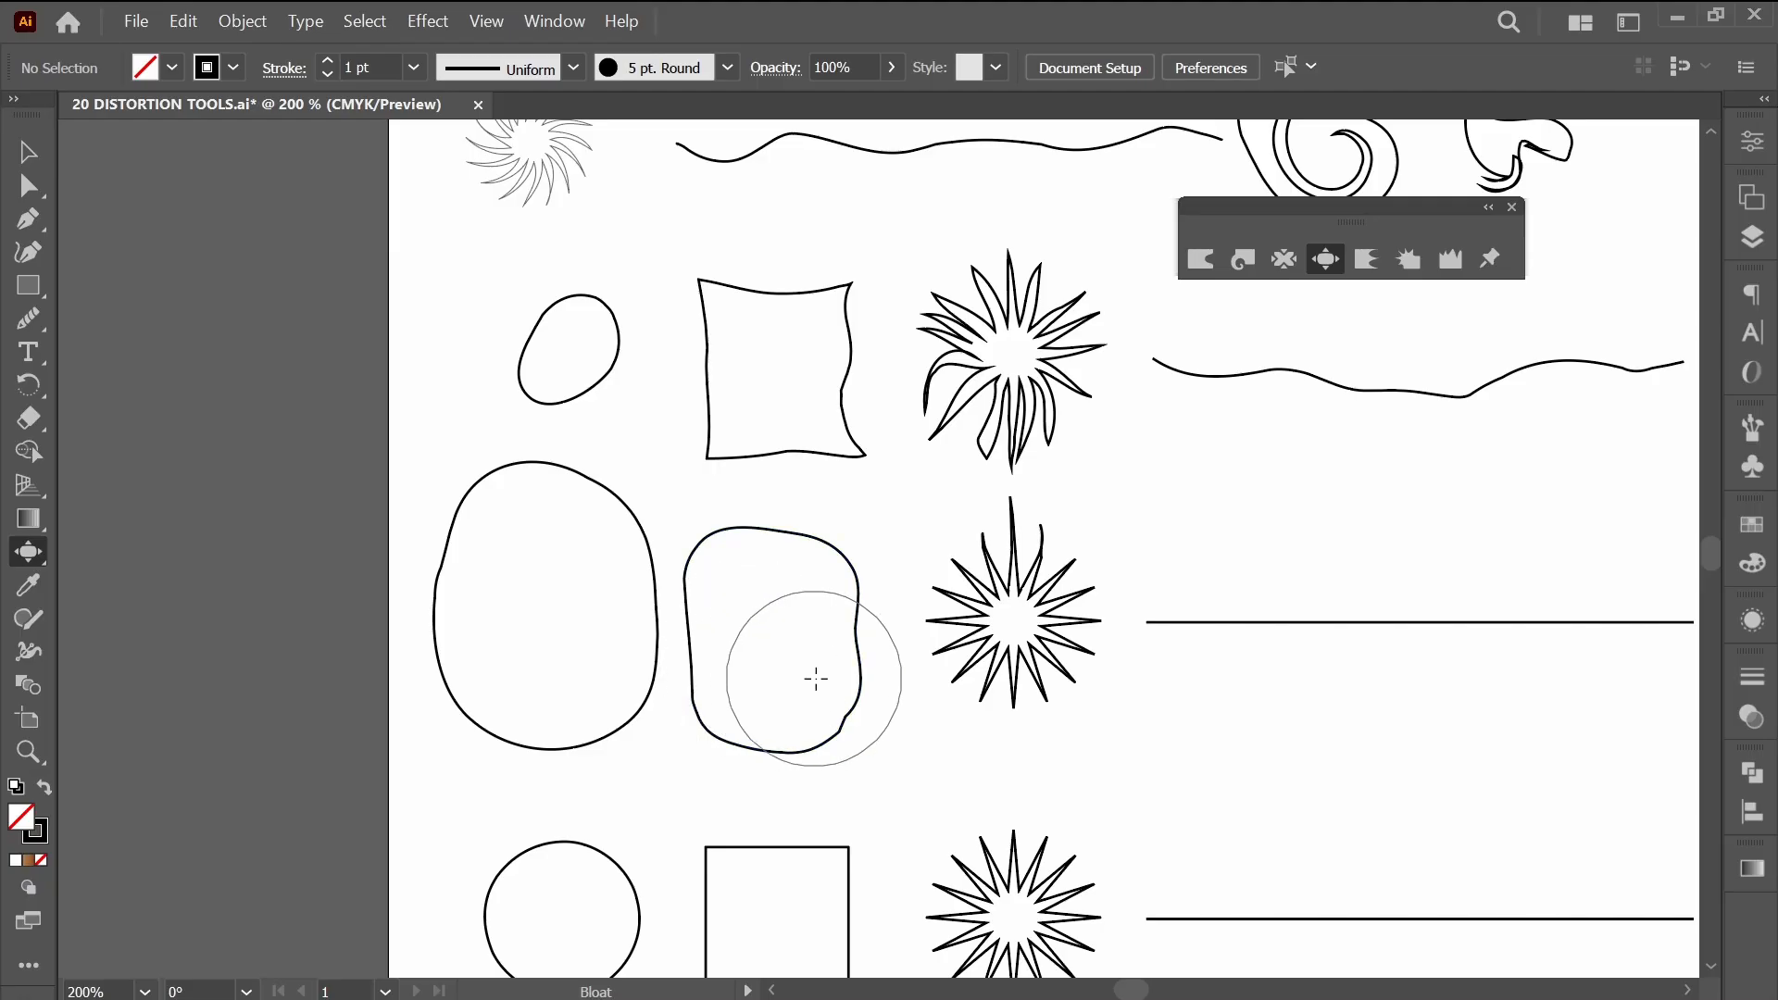
# Try bloating the starburst beside the bulged rectangle at its centre, and undo it.
pyautogui.hscroll(5, 1175, 775)
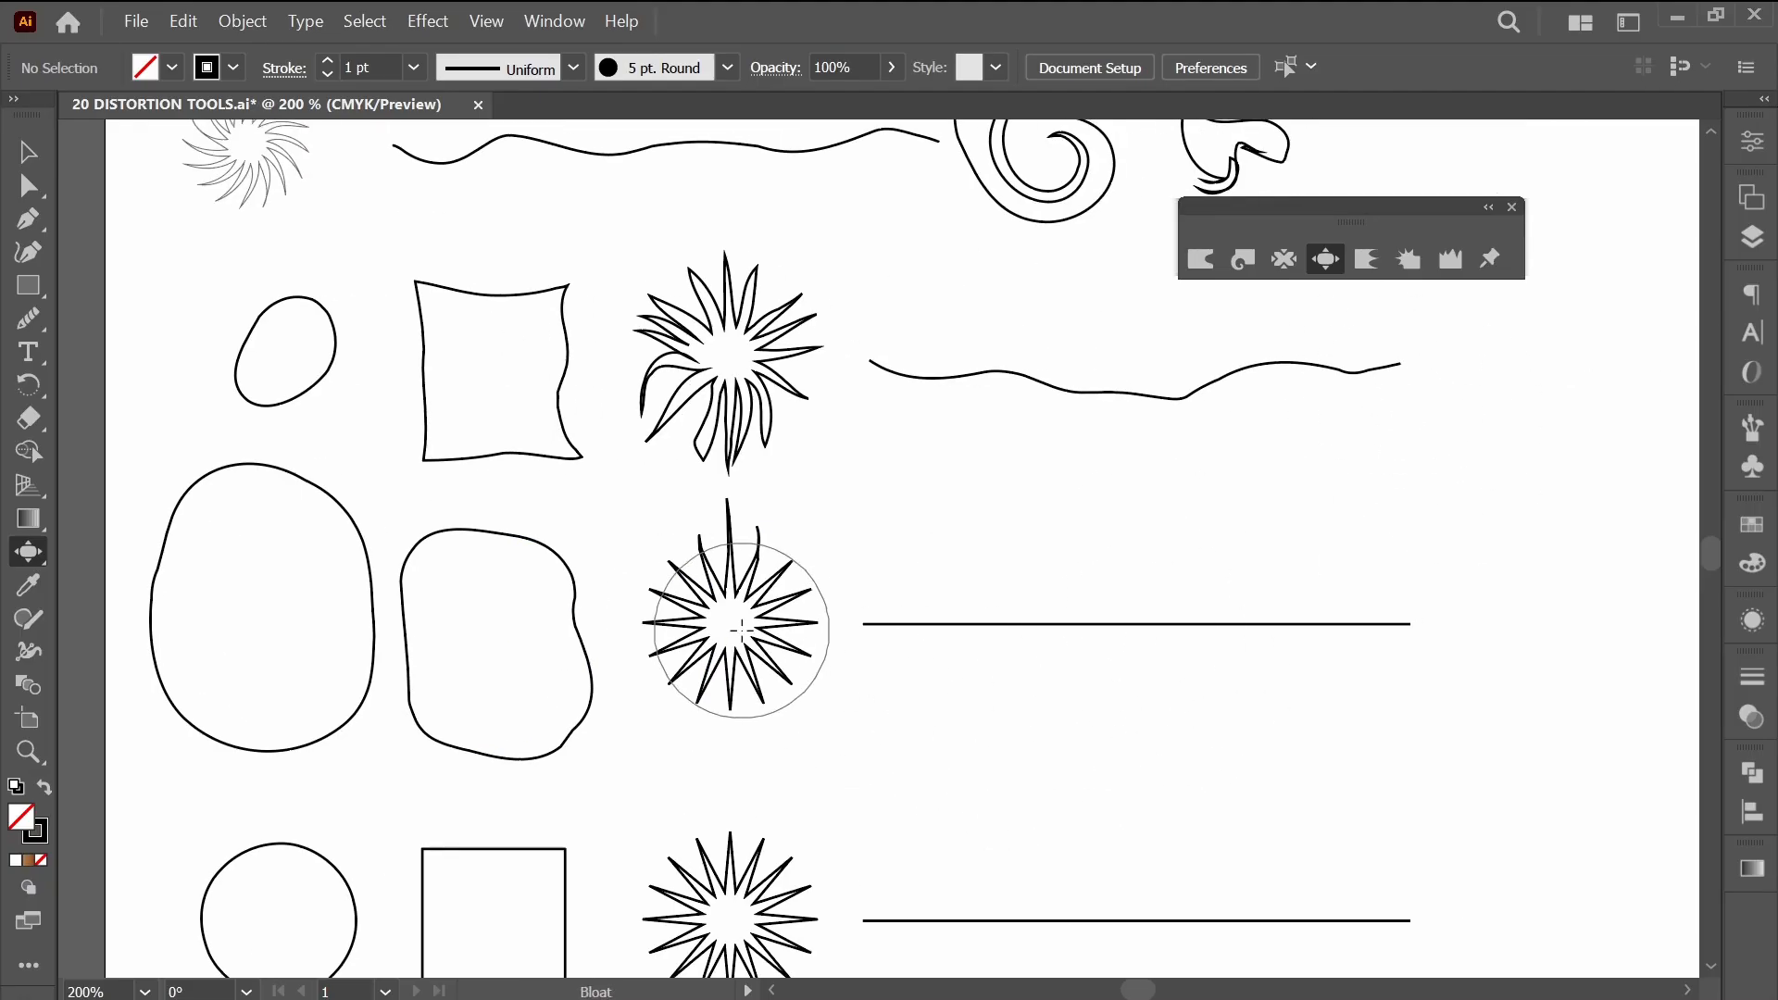
pyautogui.moveTo(729, 625); pyautogui.dragTo(722, 627)
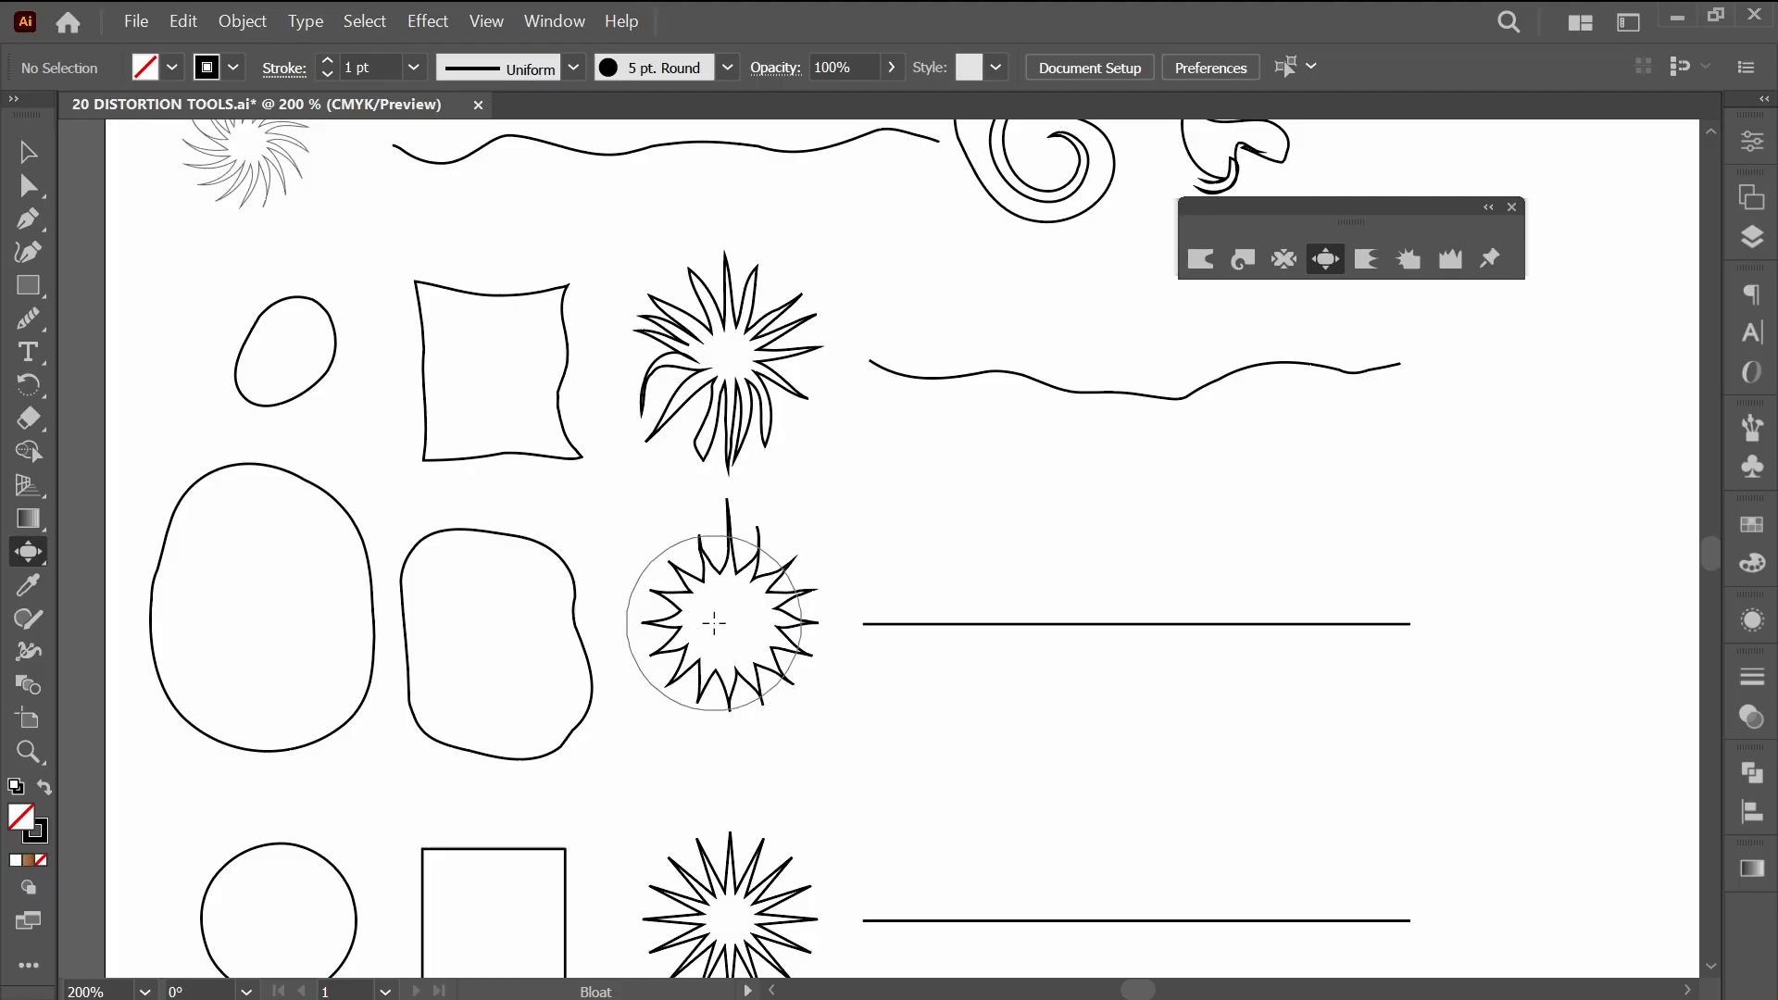
pyautogui.hotkey('ctrl', 'z')
pyautogui.hotkey('ctrl', 'z')
pyautogui.hotkey('ctrl', 'z')
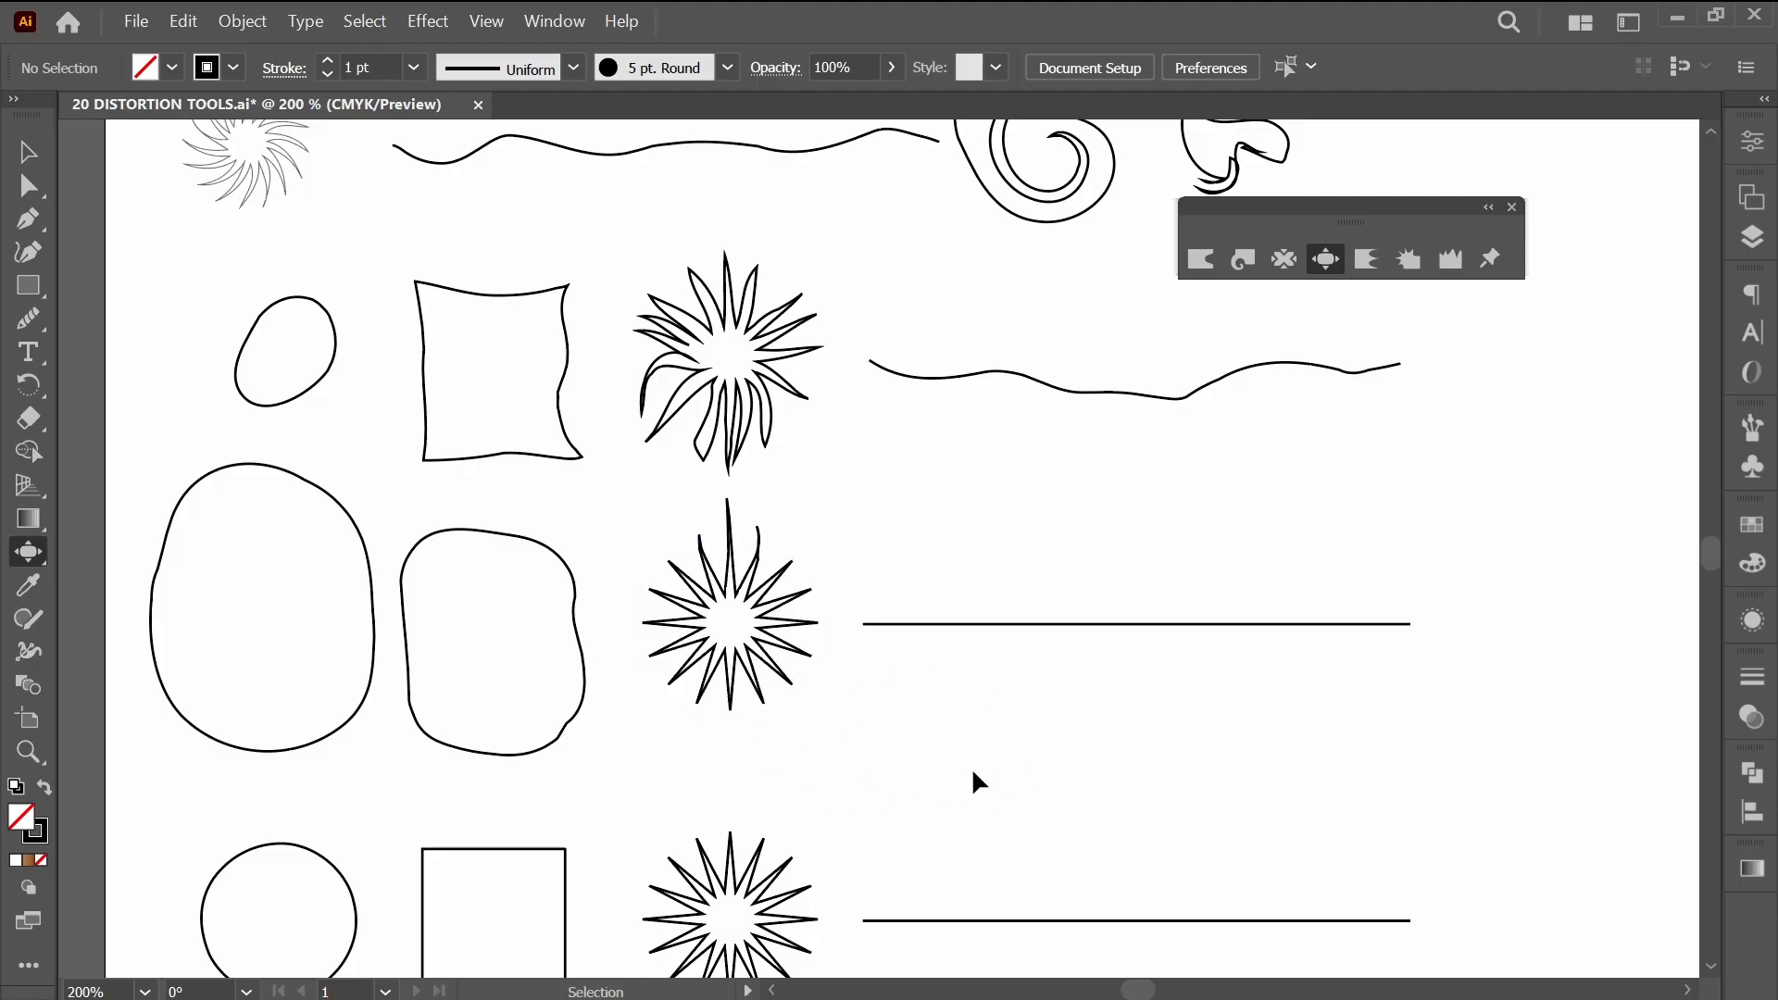
# Bloat the starburst to widen its core and shorten its spikes, and bloat the line beside it into a slight ripple.
pyautogui.moveTo(742, 651)
pyautogui.mouseDown()
pyautogui.moveTo(730, 599)
pyautogui.moveTo(787, 633)
pyautogui.moveTo(818, 702)
pyautogui.mouseUp()
pyautogui.hotkey('ctrl', 'z')
pyautogui.hotkey('ctrl', 'z')
pyautogui.hotkey('ctrl', 'z')
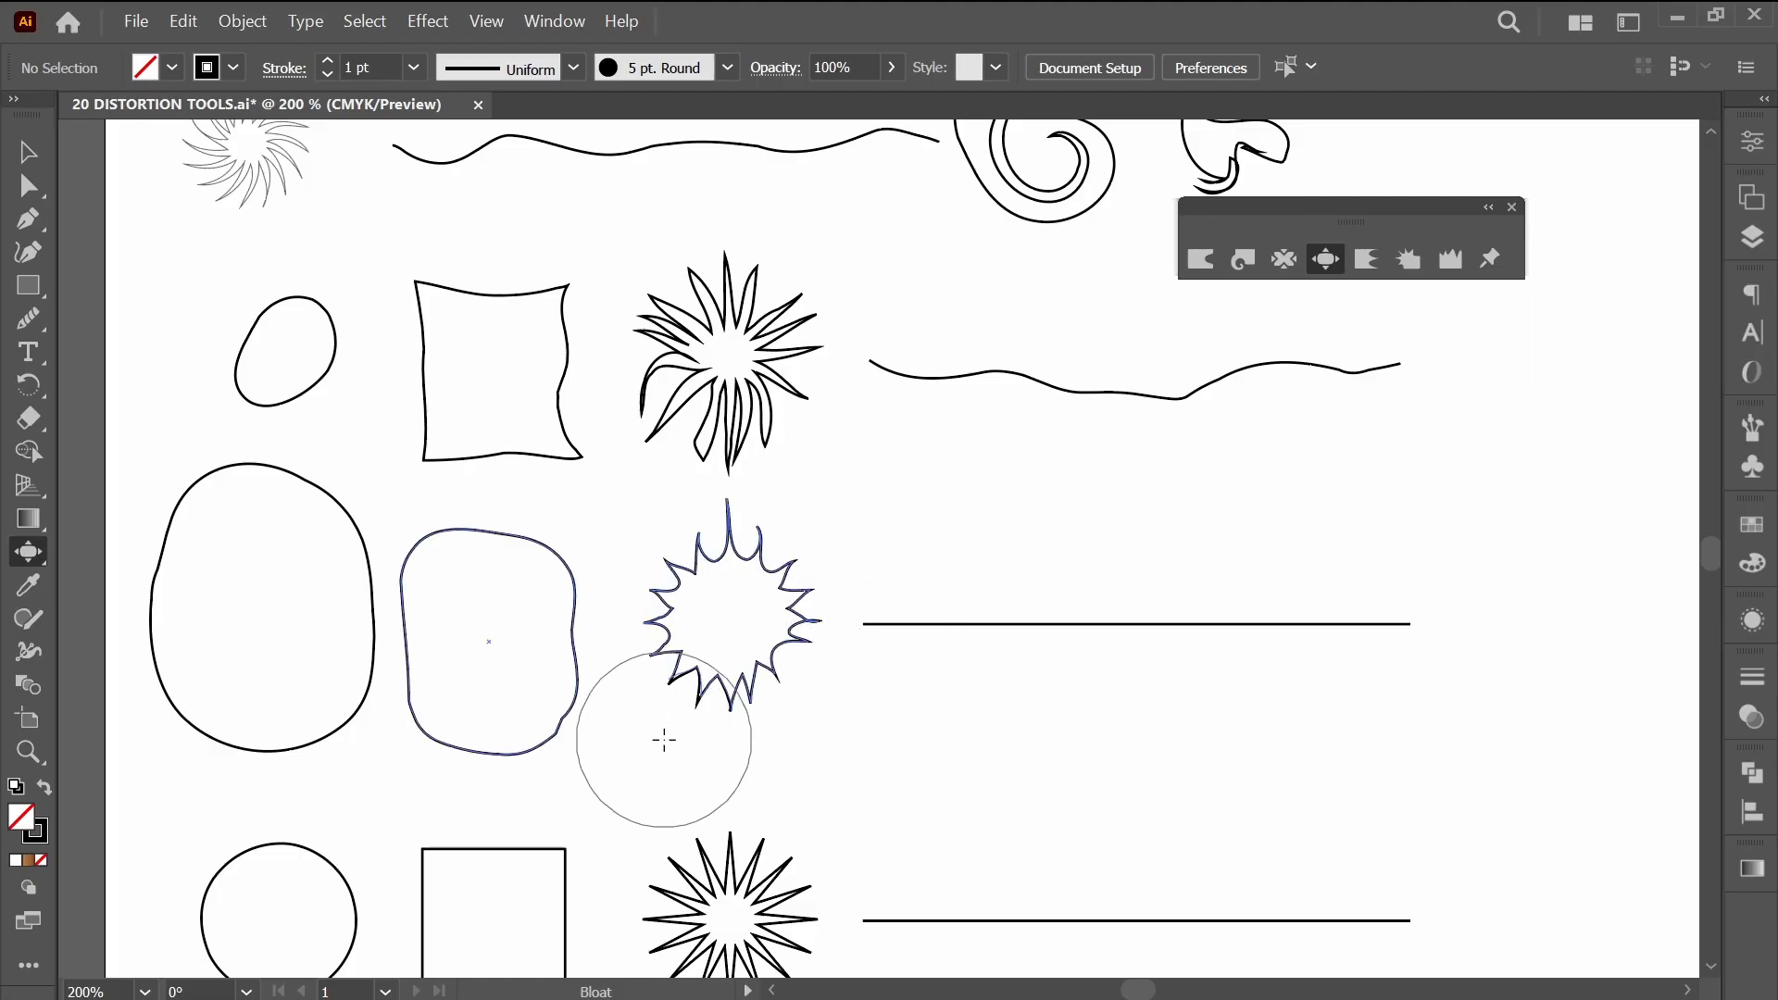
pyautogui.moveTo(666, 530); pyautogui.dragTo(676, 529)
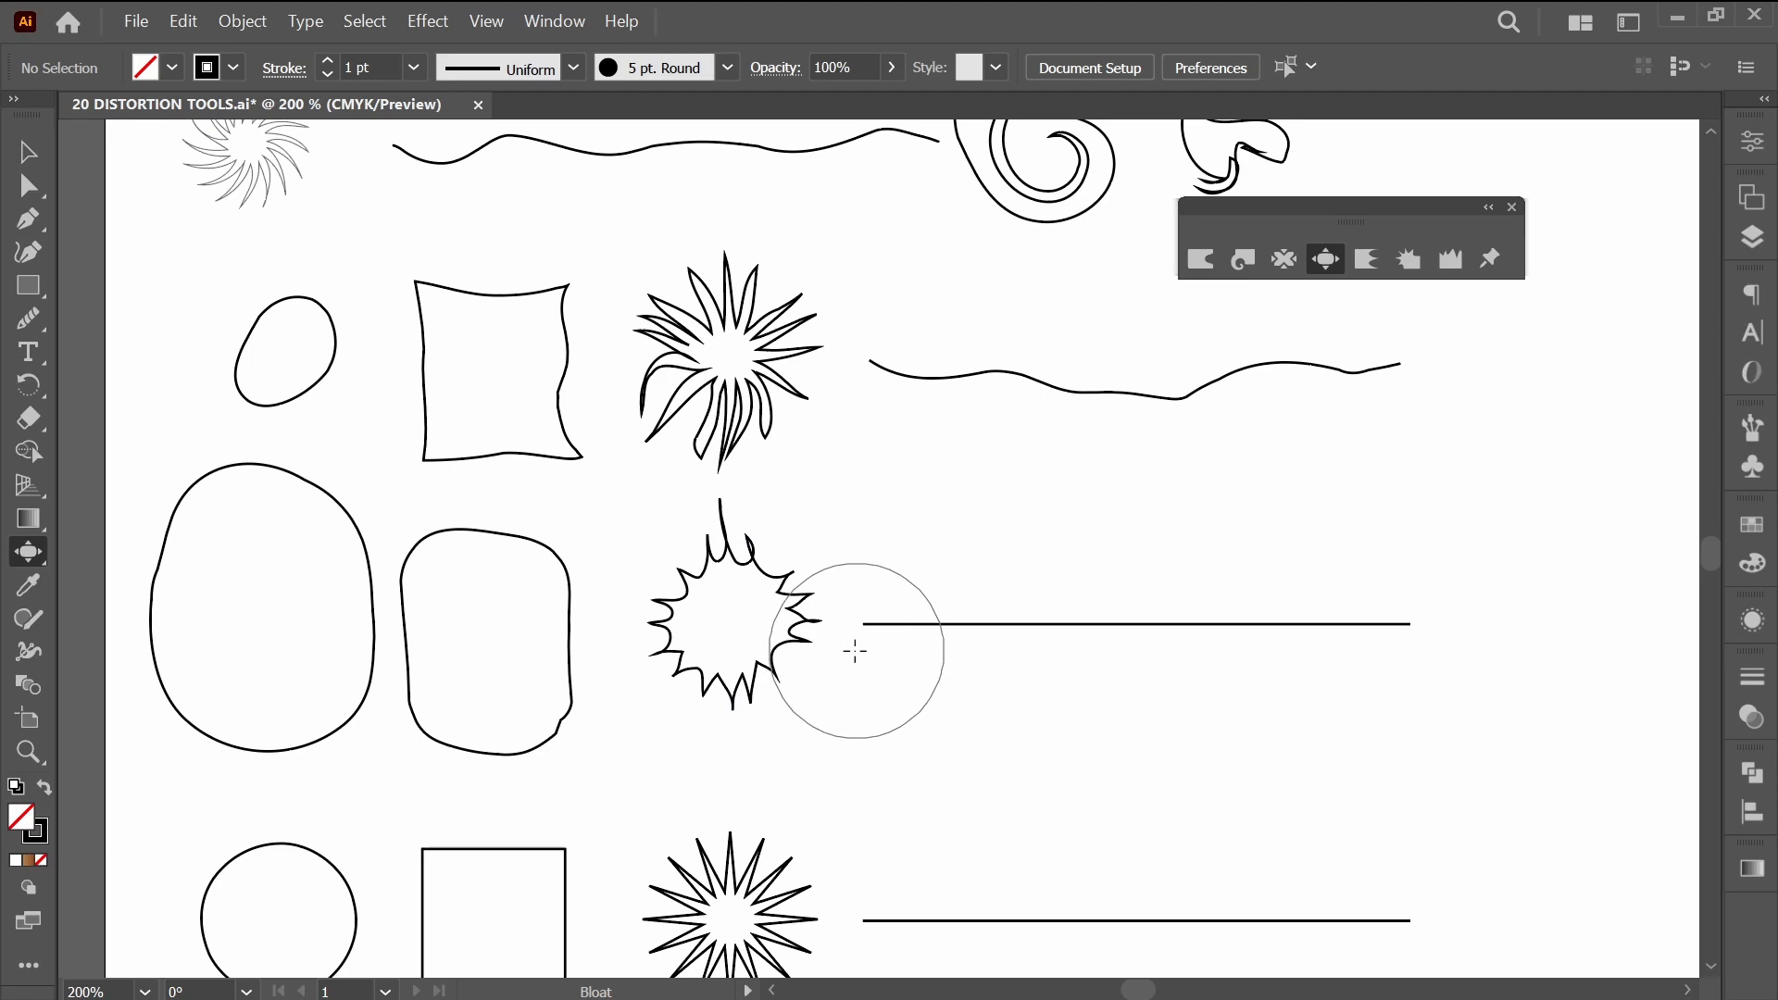
pyautogui.moveTo(1043, 653)
pyautogui.mouseDown()
pyautogui.moveTo(1306, 658)
pyautogui.moveTo(1359, 593)
pyautogui.moveTo(1345, 572)
pyautogui.moveTo(951, 589)
pyautogui.moveTo(1050, 594)
pyautogui.mouseUp()
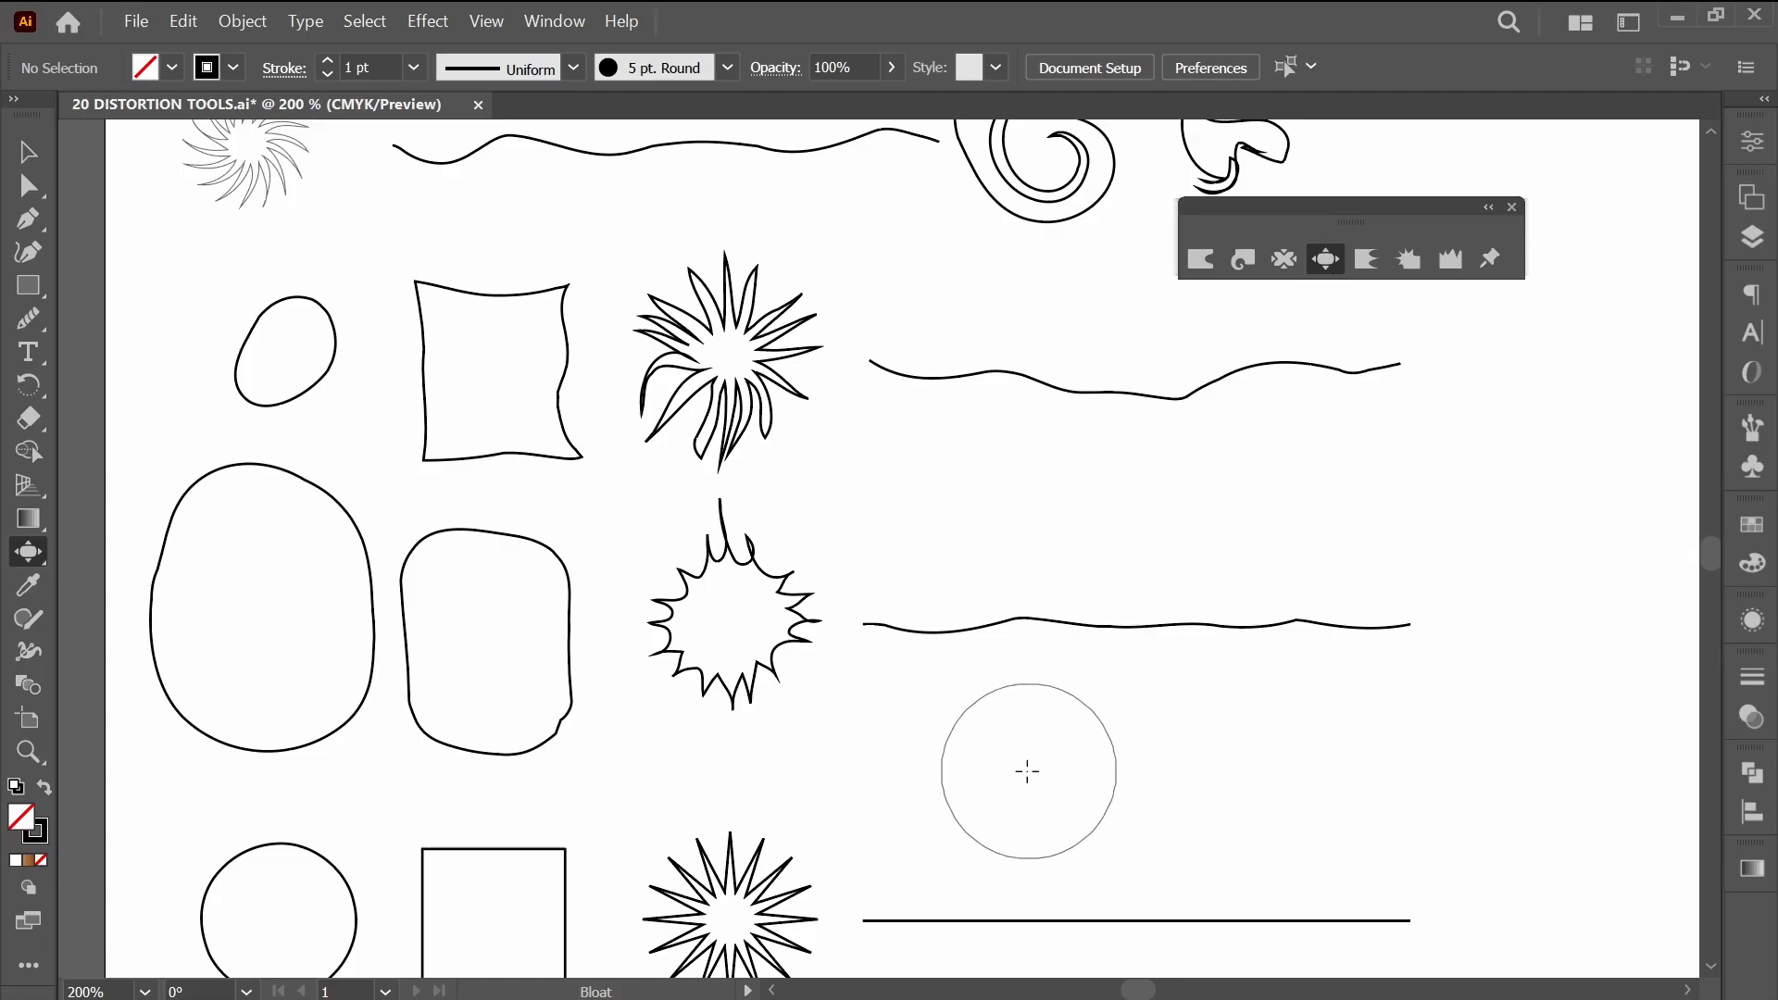
# Scallop the whole outline of the circle in the bottom row into small spikes, undoing the first trial strokes.
pyautogui.moveTo(1024, 766)
pyautogui.mouseDown()
pyautogui.moveTo(1043, 679)
pyautogui.moveTo(1123, 568)
pyautogui.mouseUp()
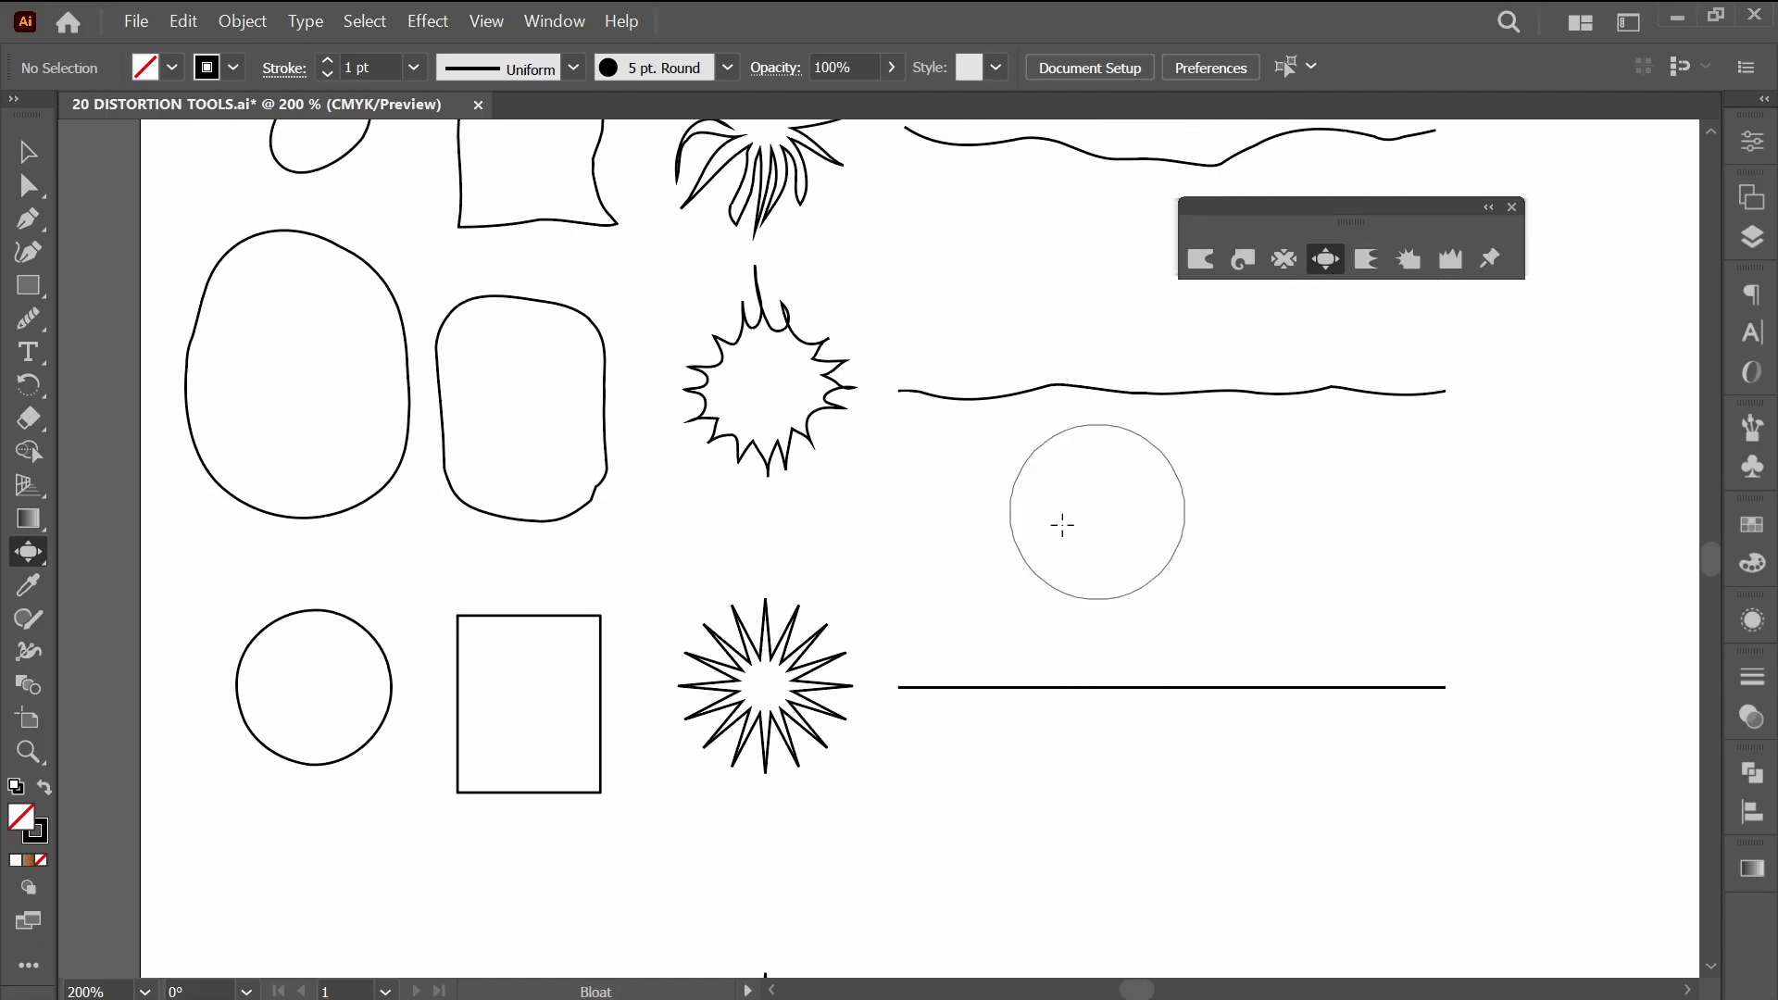
pyautogui.moveTo(454, 850); pyautogui.dragTo(769, 863)
pyautogui.click(1368, 263)
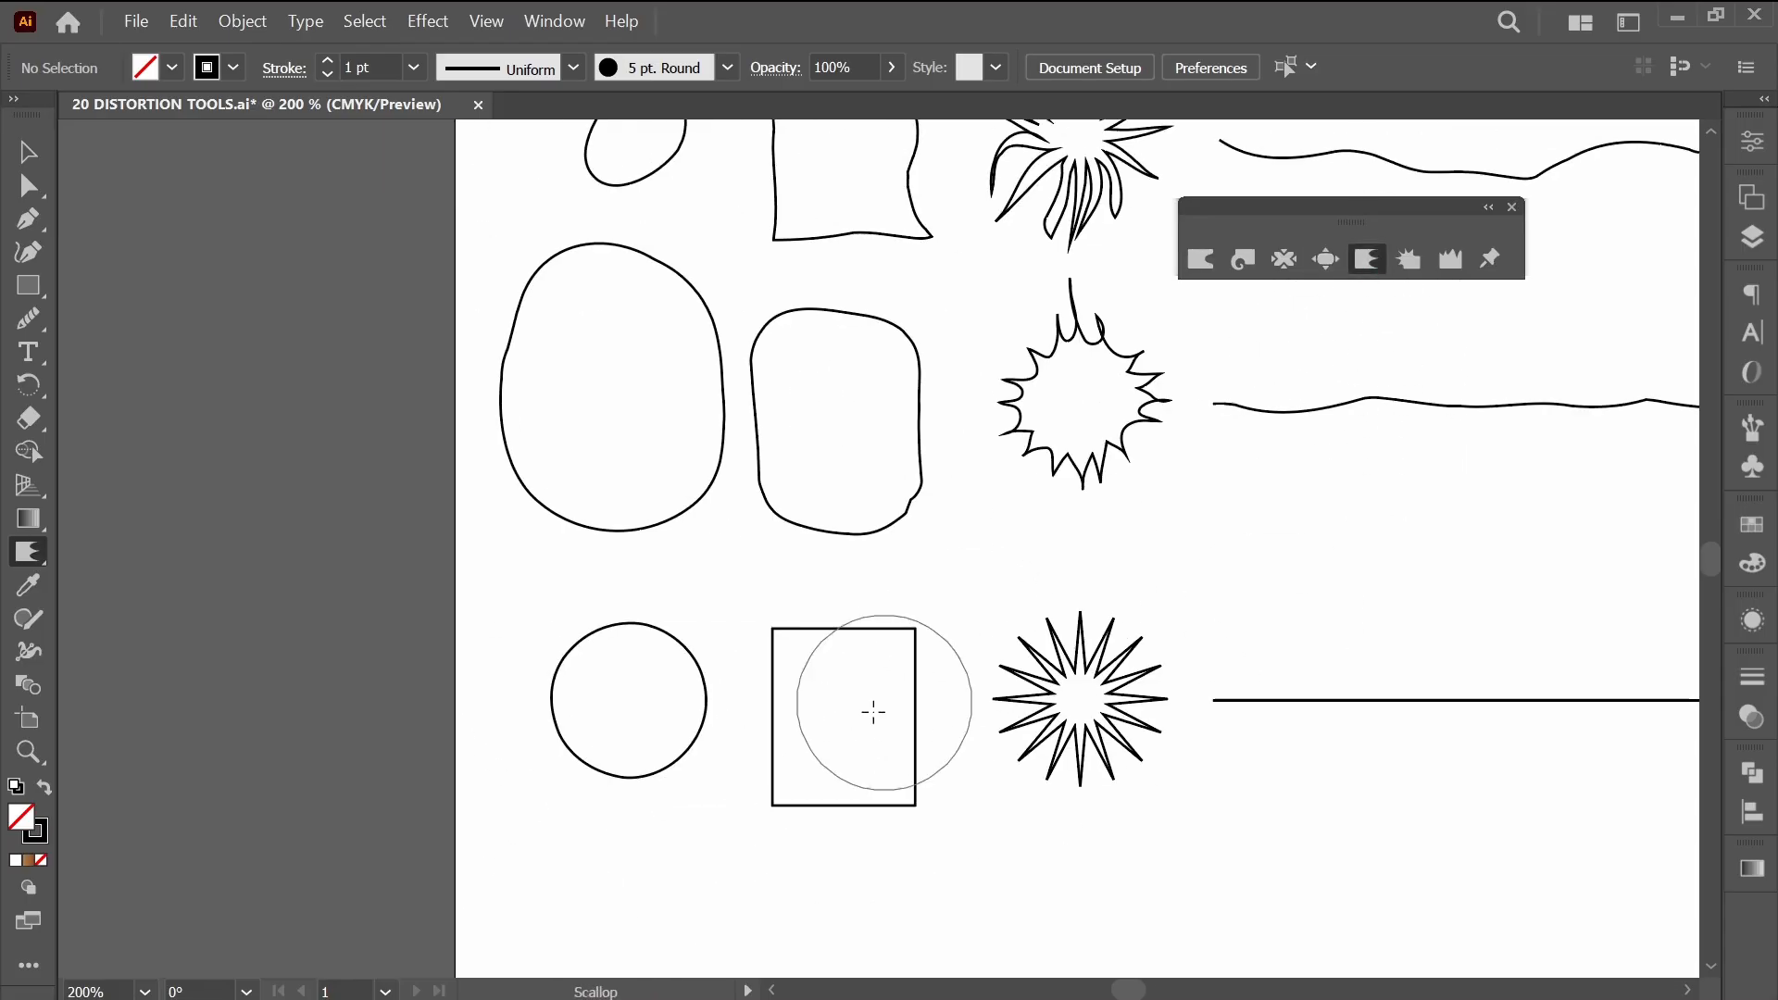
pyautogui.moveTo(603, 695); pyautogui.dragTo(636, 720)
pyautogui.click(663, 731)
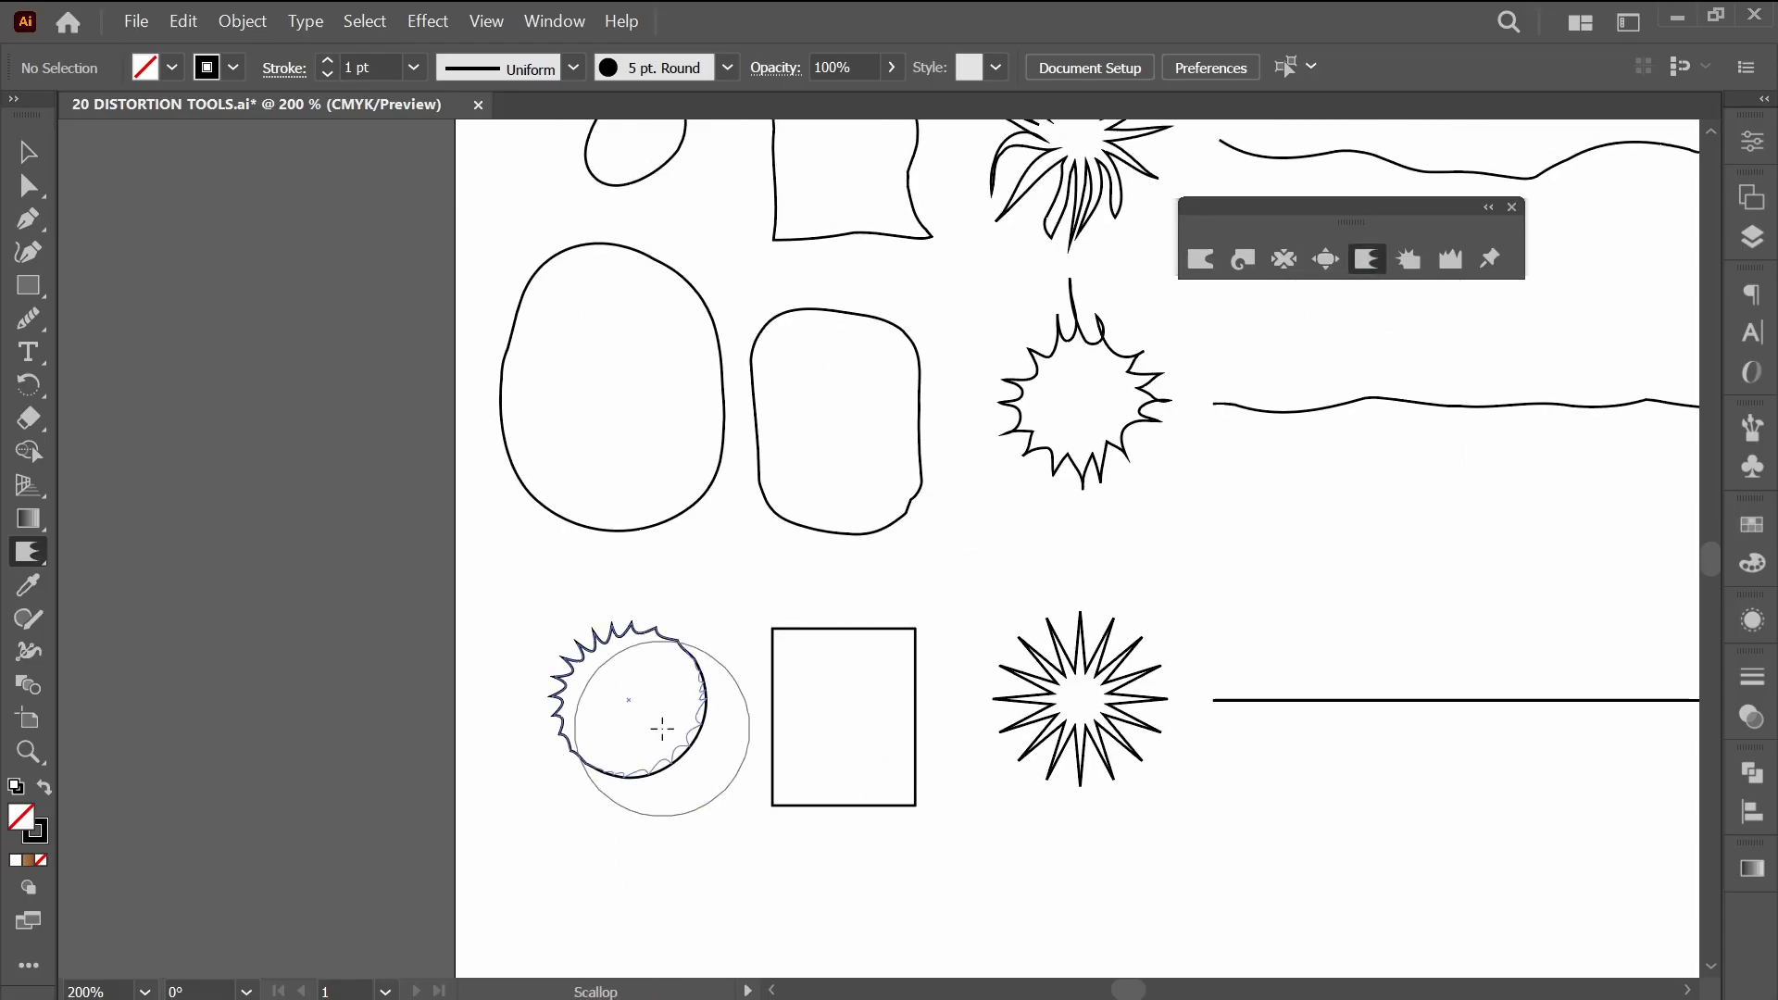
pyautogui.hotkey('ctrl', 'z')
pyautogui.hotkey('ctrl', 'z')
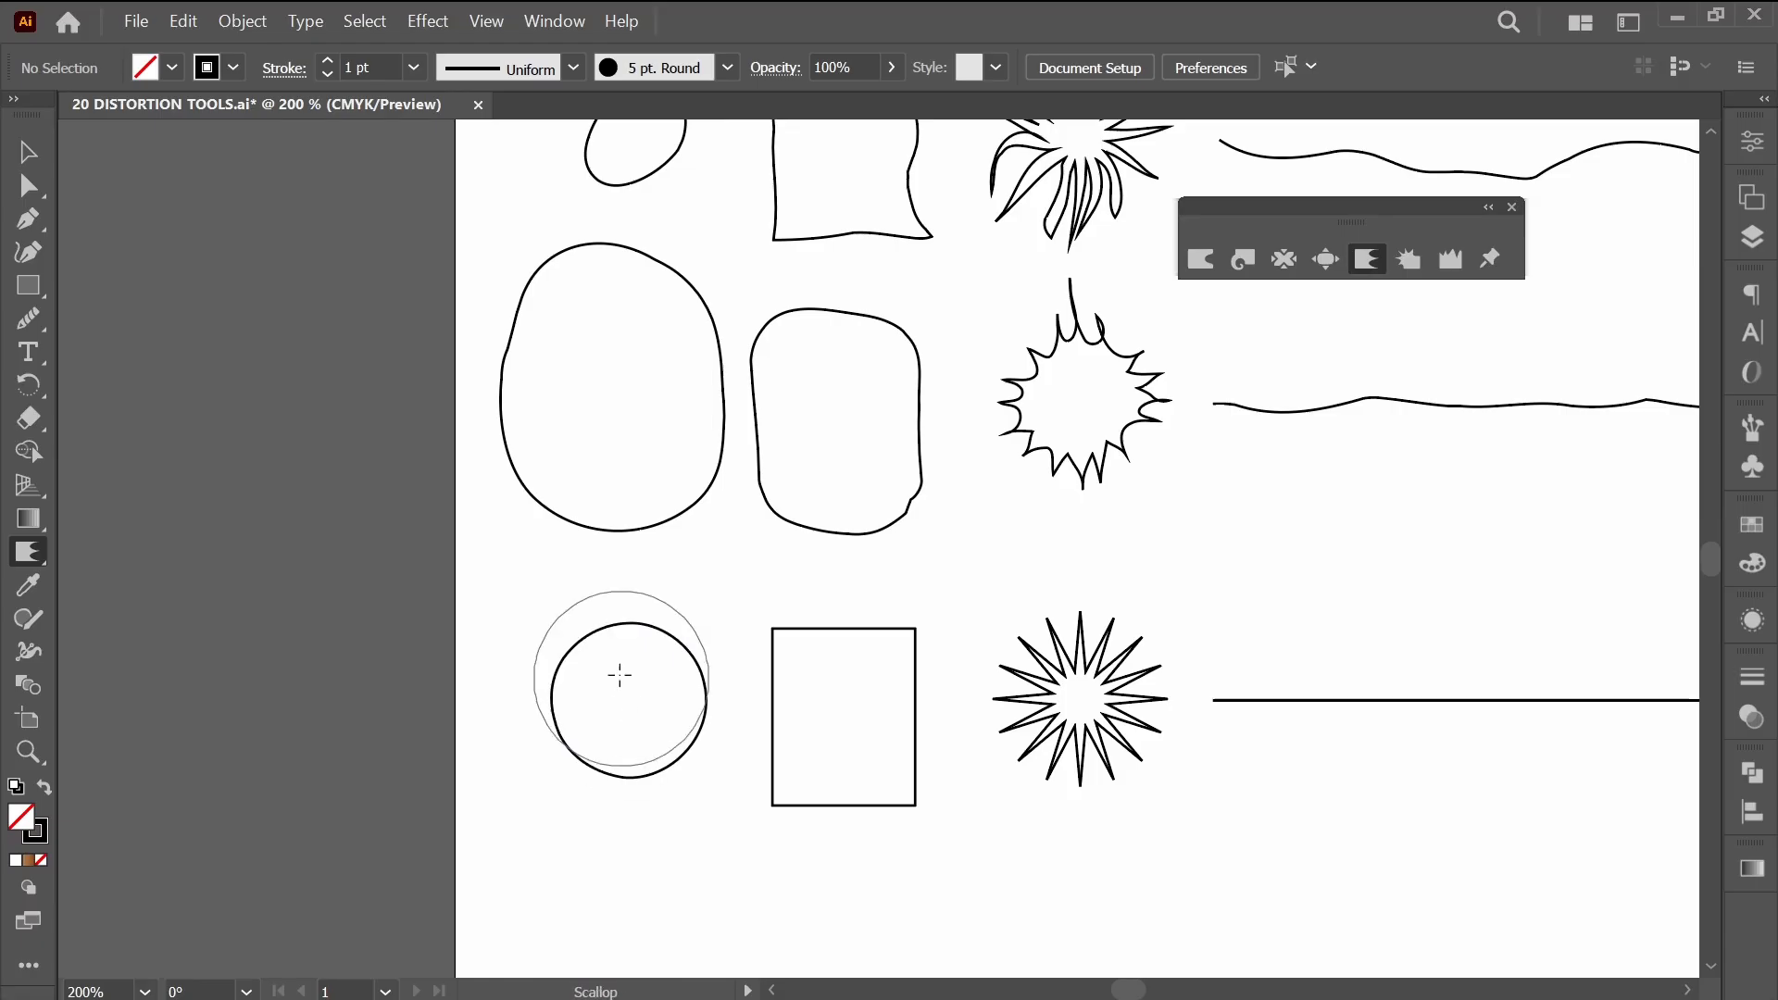
pyautogui.moveTo(677, 693)
pyautogui.mouseDown()
pyautogui.moveTo(635, 734)
pyautogui.moveTo(596, 738)
pyautogui.moveTo(614, 734)
pyautogui.mouseUp()
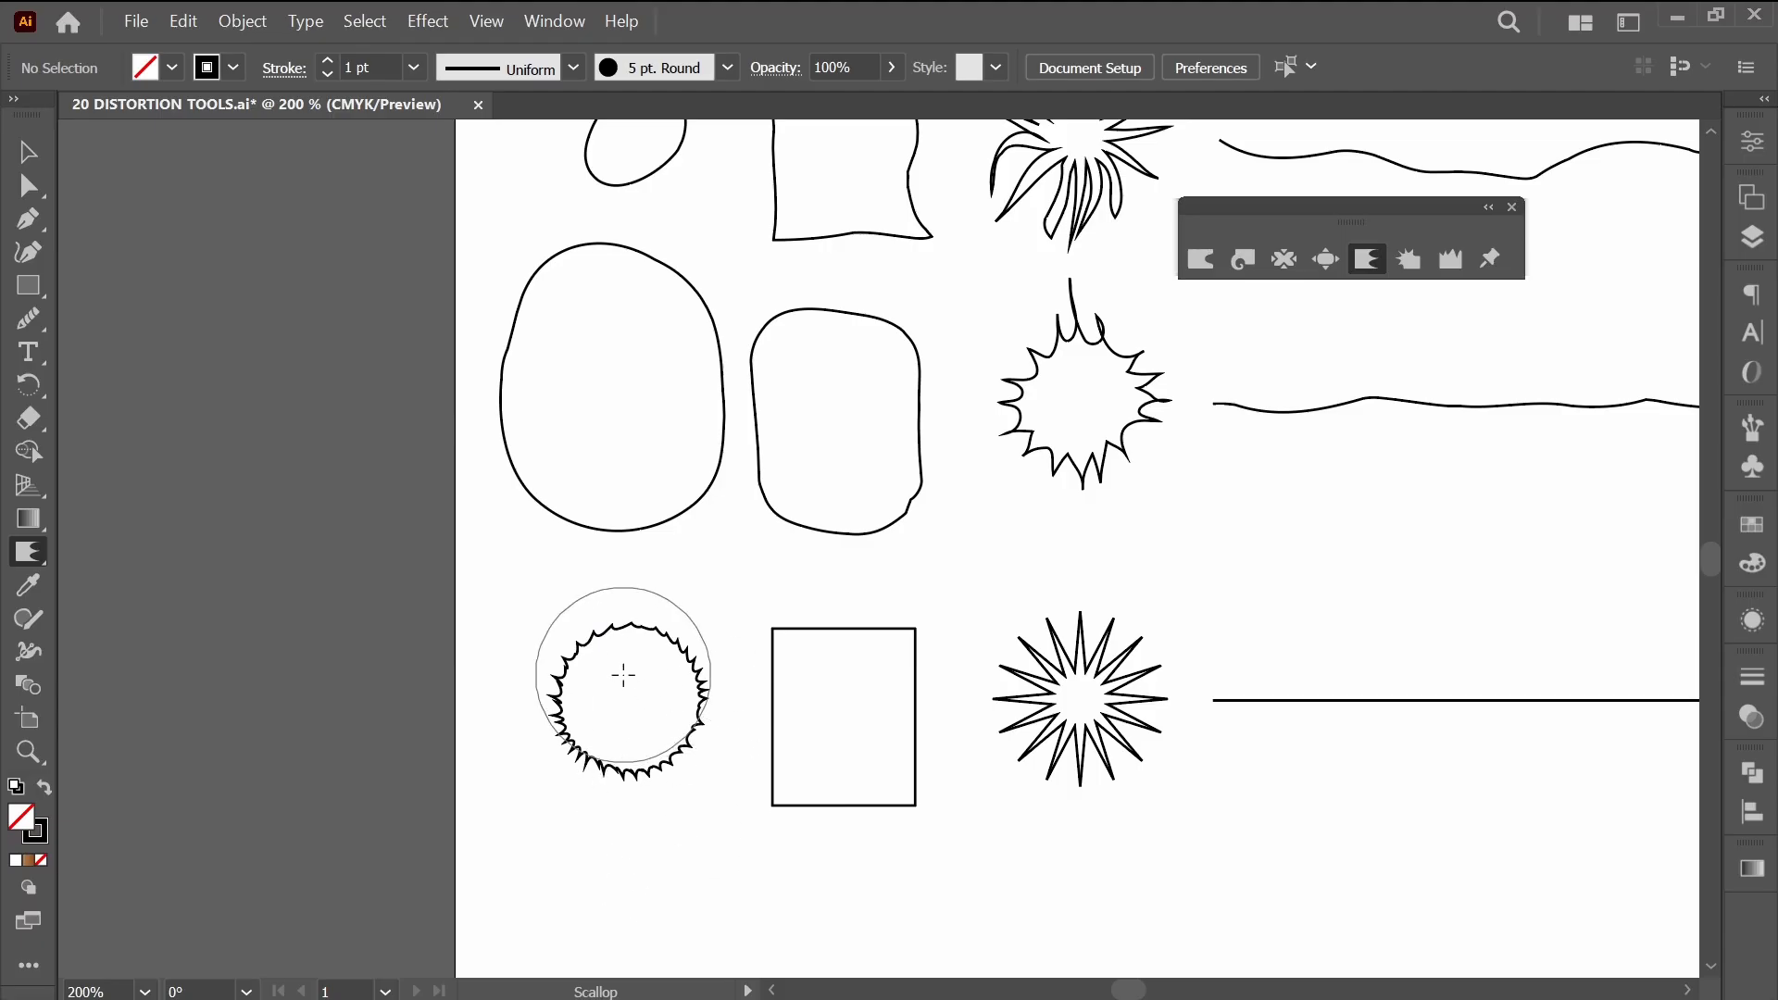
pyautogui.moveTo(623, 675); pyautogui.dragTo(622, 678)
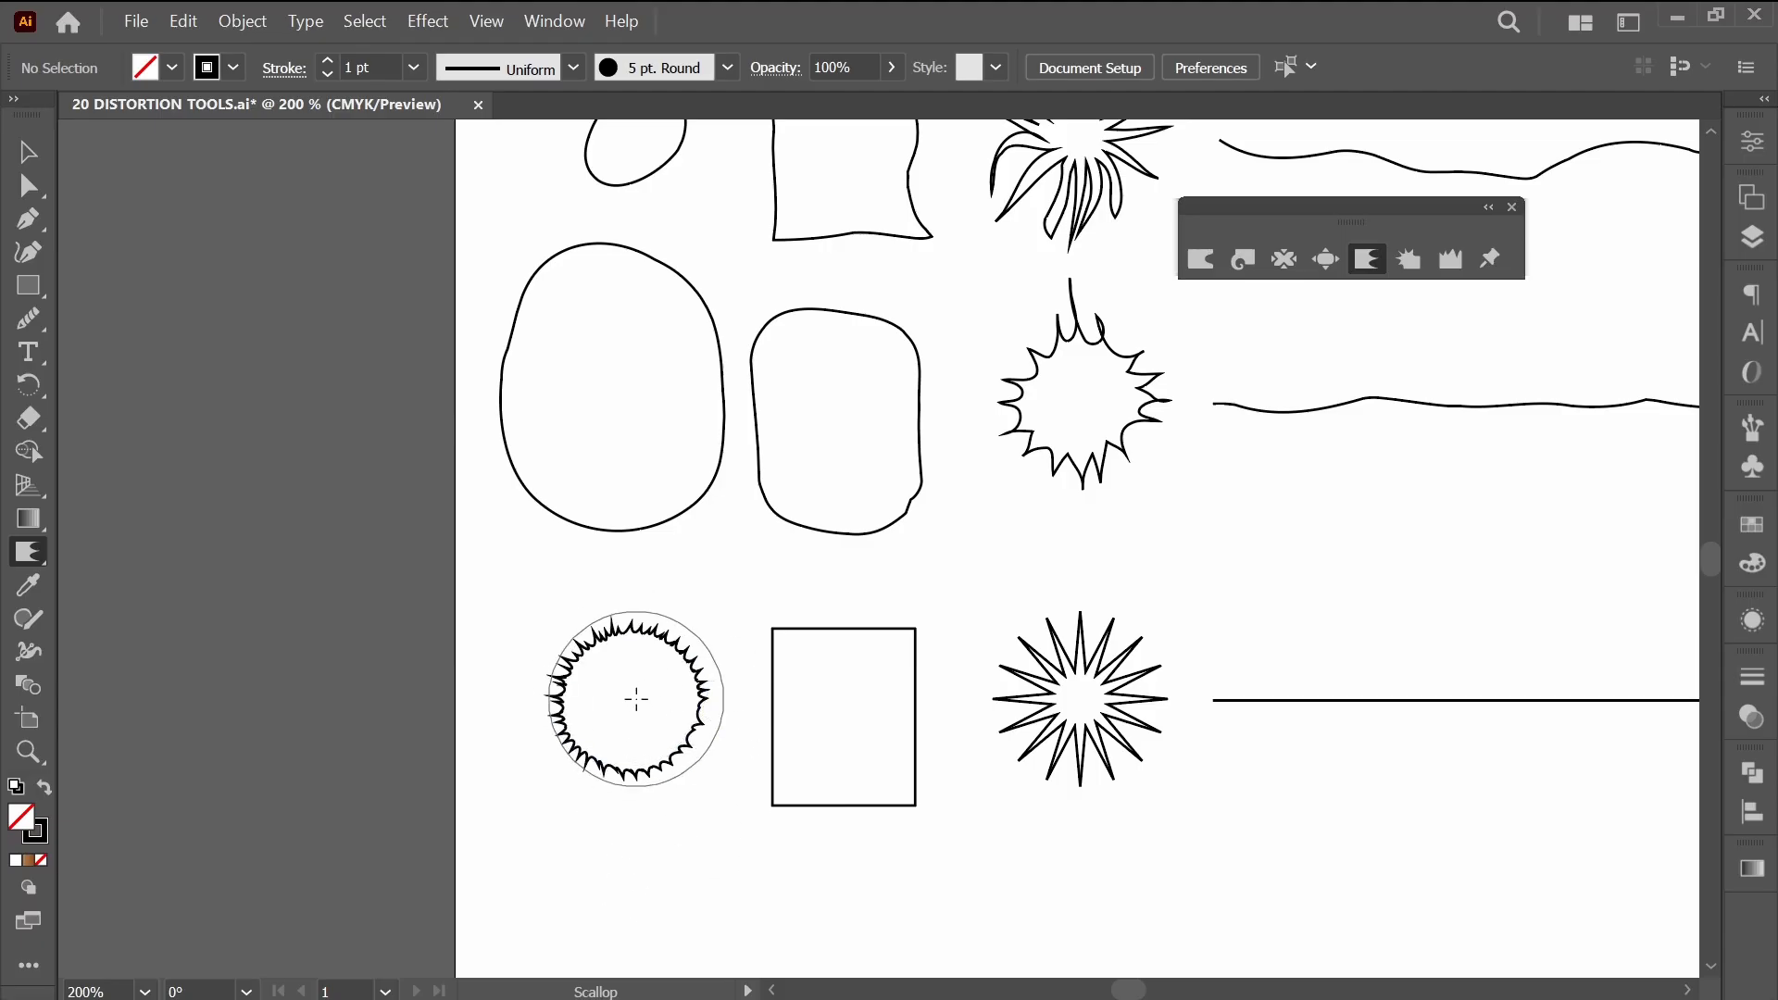
# Scallop the bottom circle's outline a little more and scallop all four edges of the rectangle beside it.
pyautogui.moveTo(674, 734)
pyautogui.mouseDown()
pyautogui.moveTo(635, 736)
pyautogui.moveTo(663, 702)
pyautogui.moveTo(644, 713)
pyautogui.mouseUp()
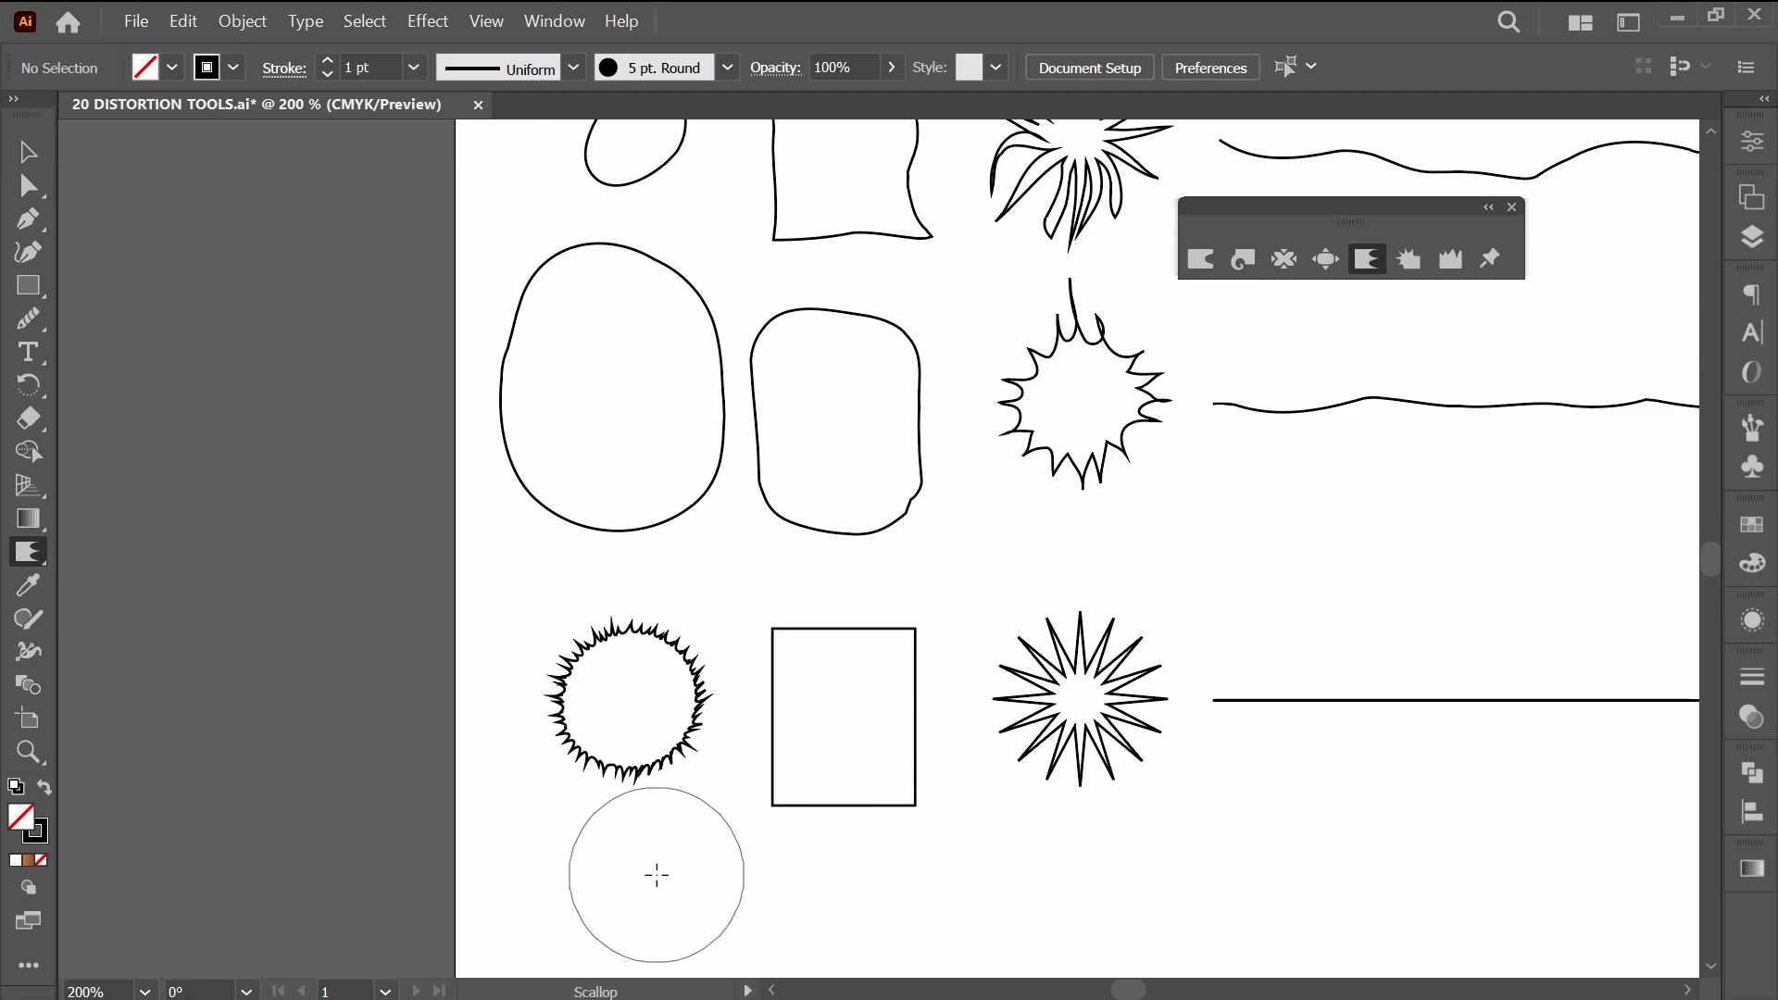
pyautogui.hscroll(2, 658, 888)
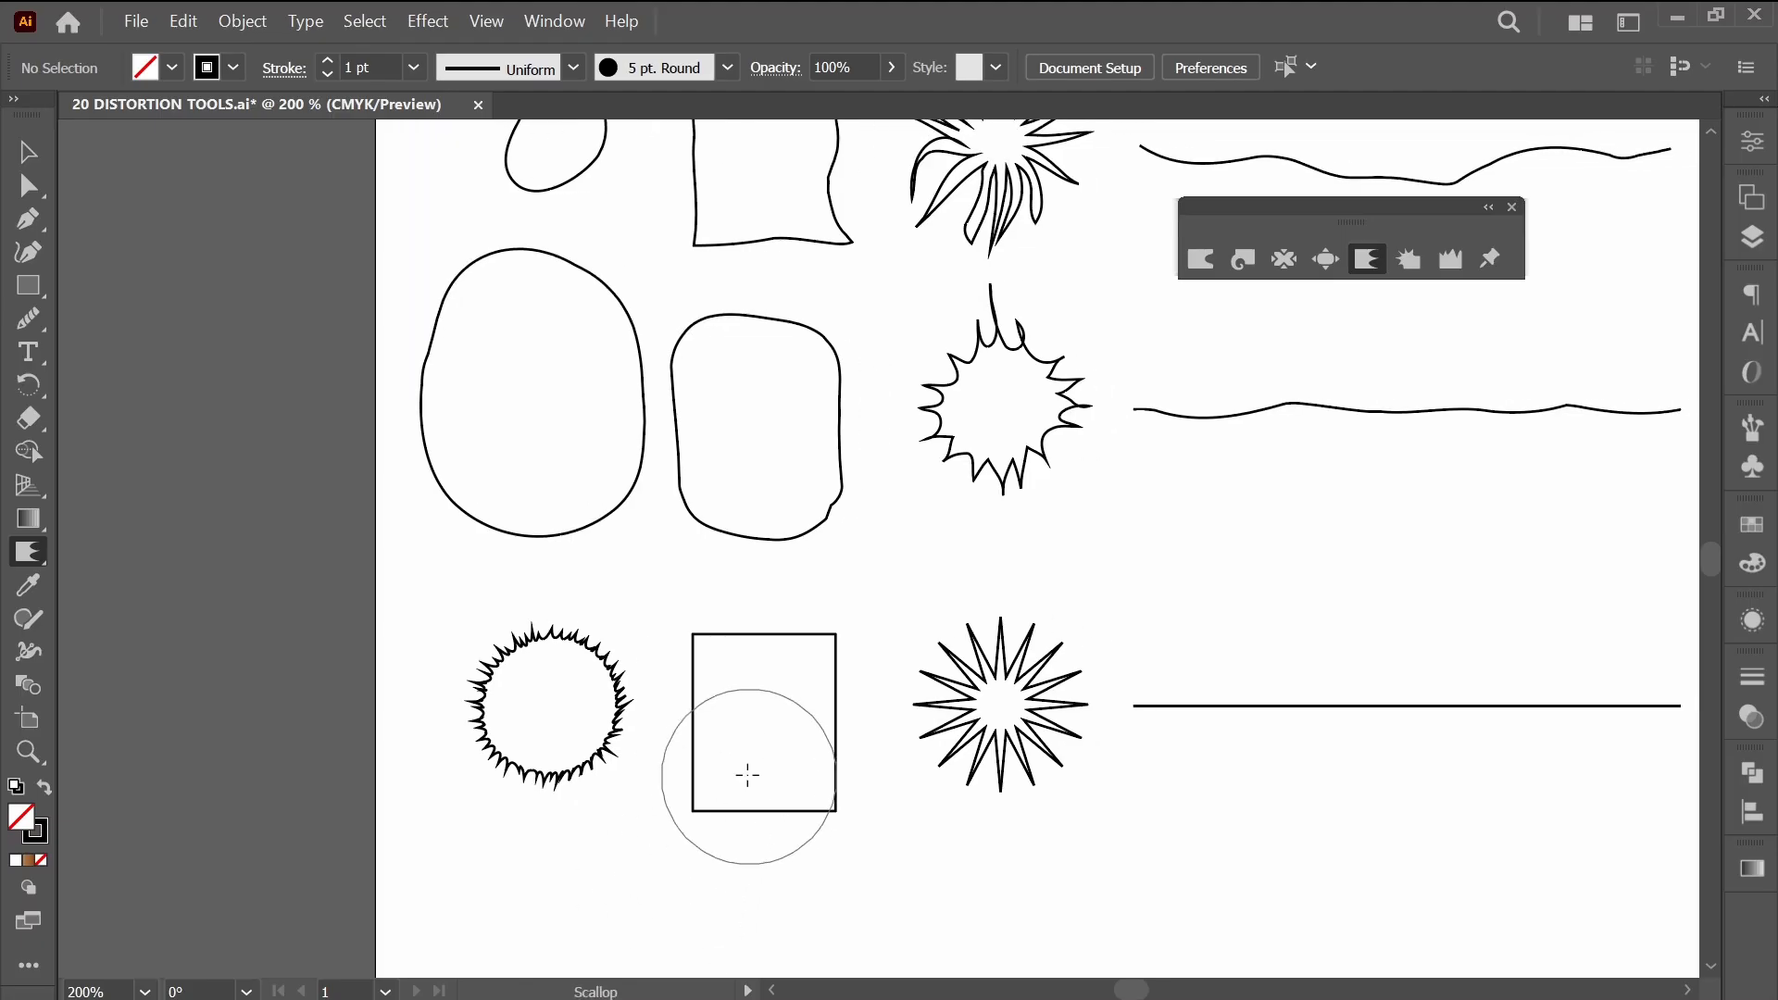
pyautogui.moveTo(727, 654)
pyautogui.mouseDown()
pyautogui.moveTo(815, 667)
pyautogui.moveTo(770, 773)
pyautogui.moveTo(726, 785)
pyautogui.moveTo(726, 806)
pyautogui.moveTo(797, 782)
pyautogui.moveTo(807, 839)
pyautogui.mouseUp()
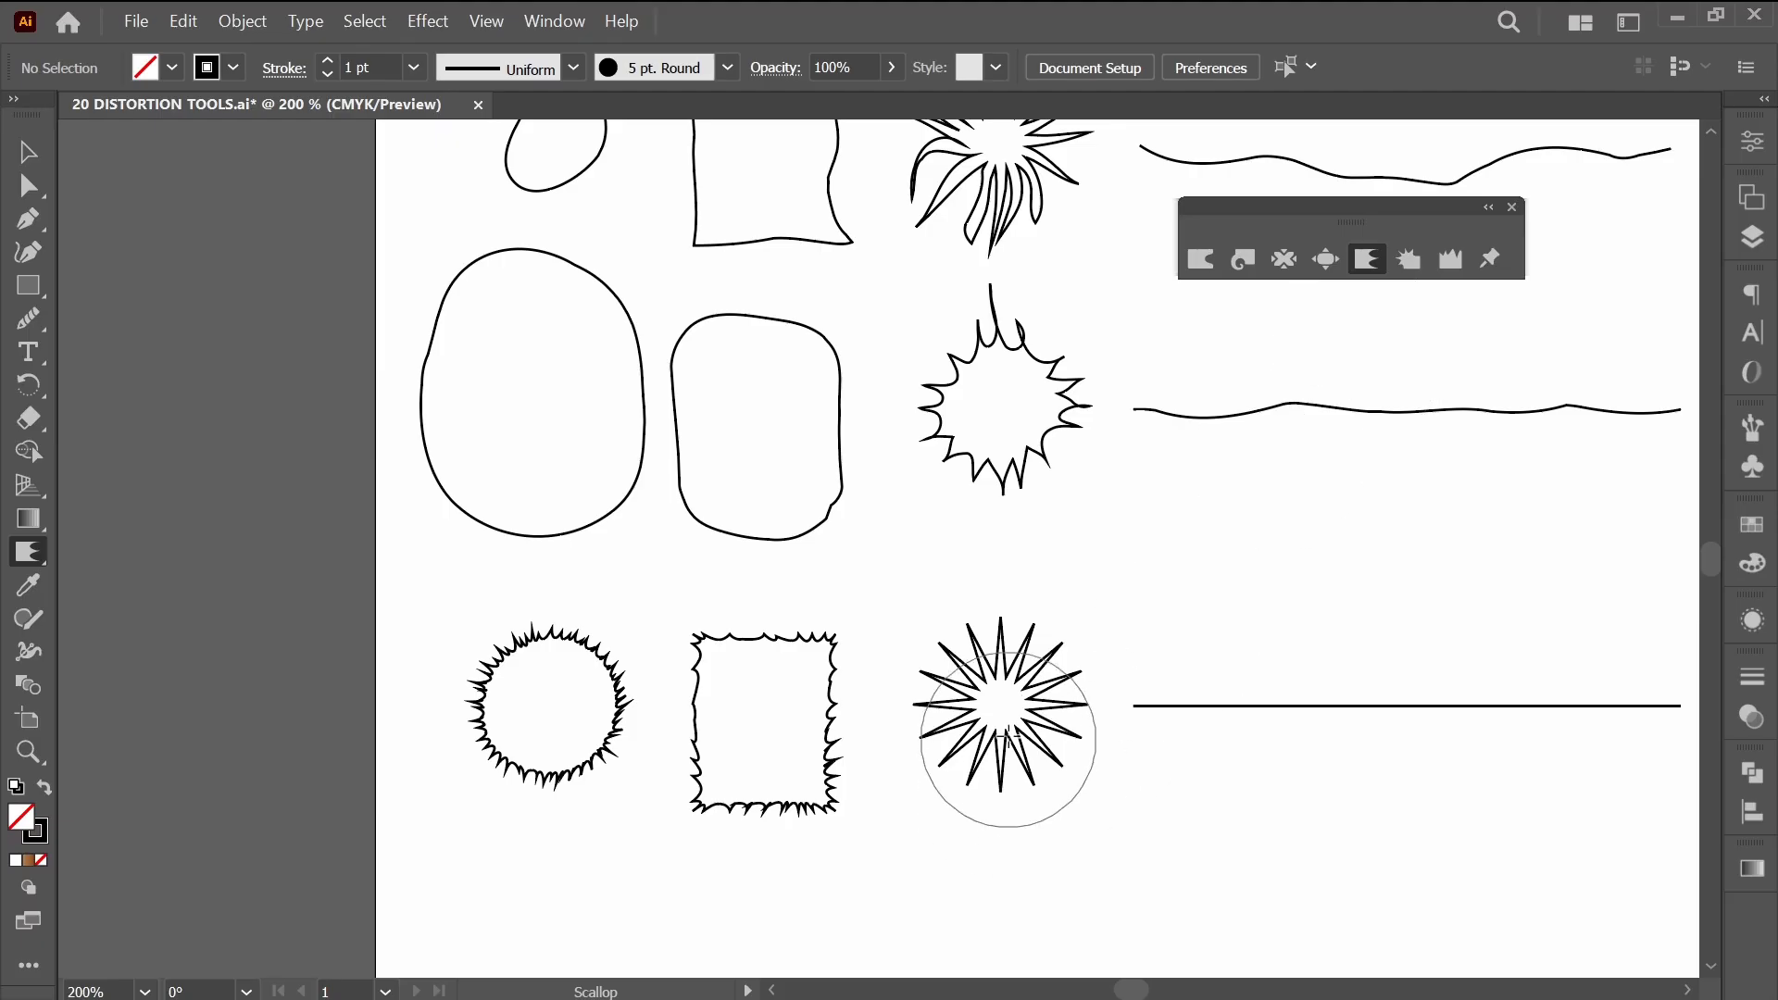
# Try scalloping the starburst beside the rectangle from its centre and across its outer spikes, undoing each trial.
pyautogui.moveTo(1001, 705); pyautogui.dragTo(1001, 706)
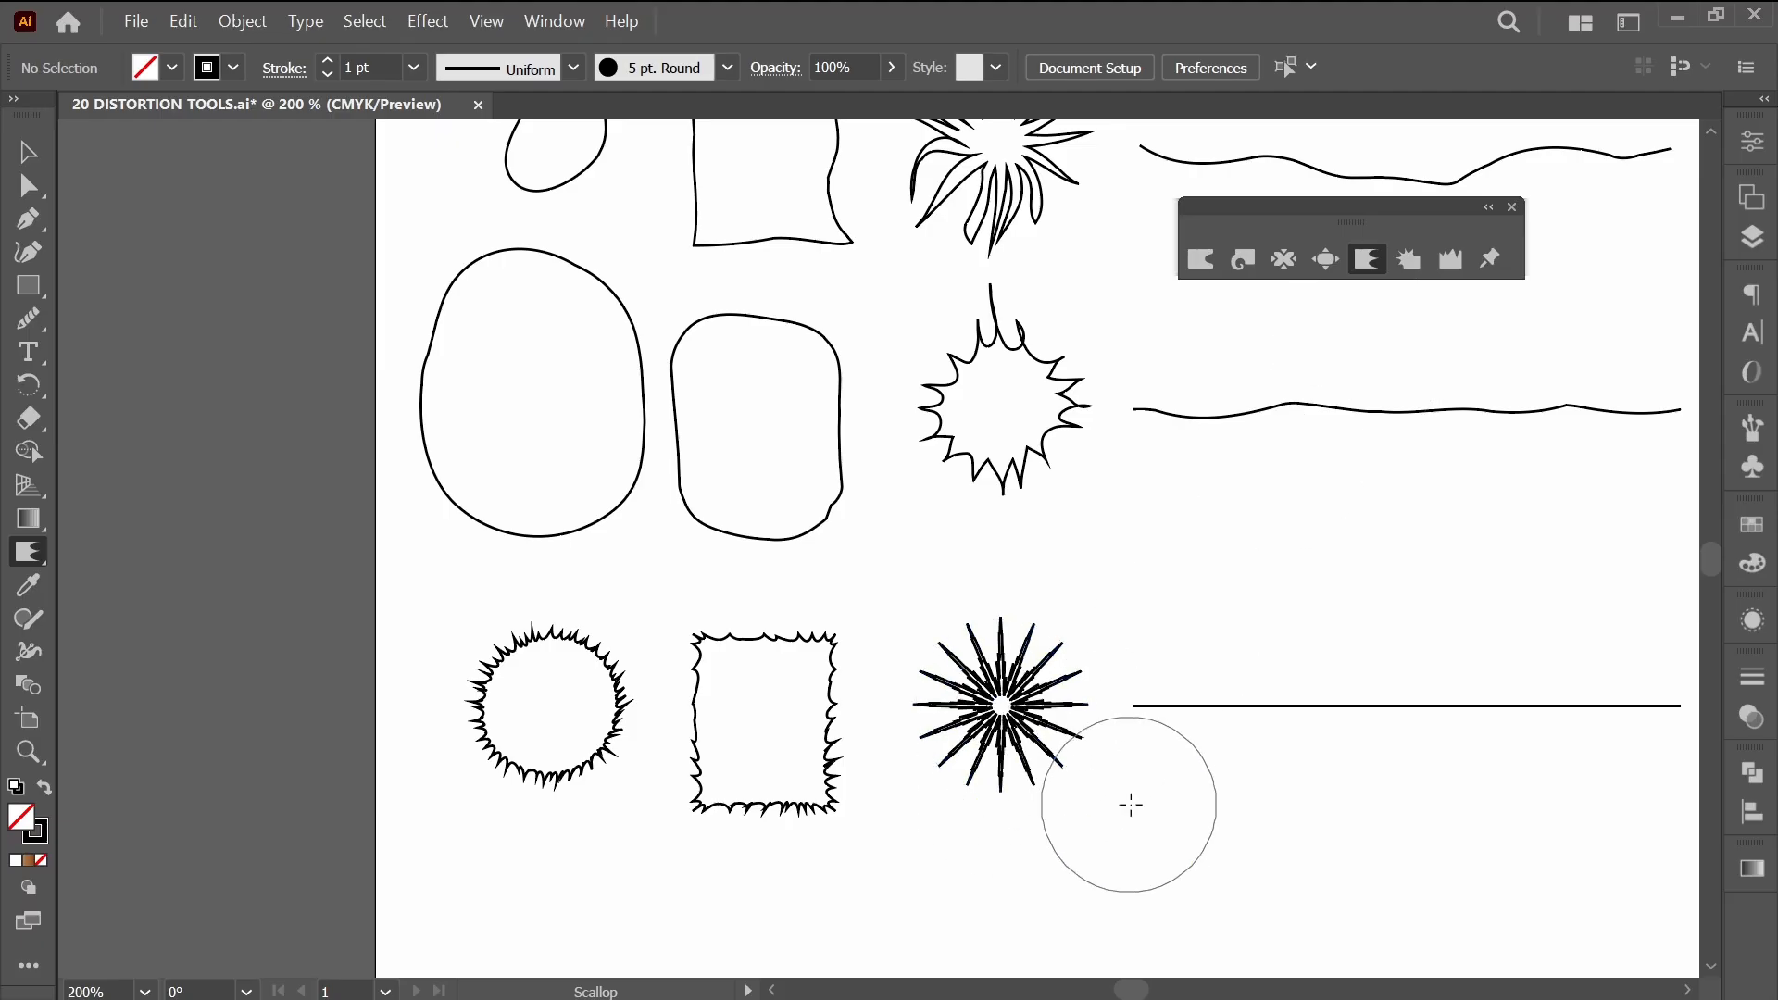
pyautogui.press('ctrl')
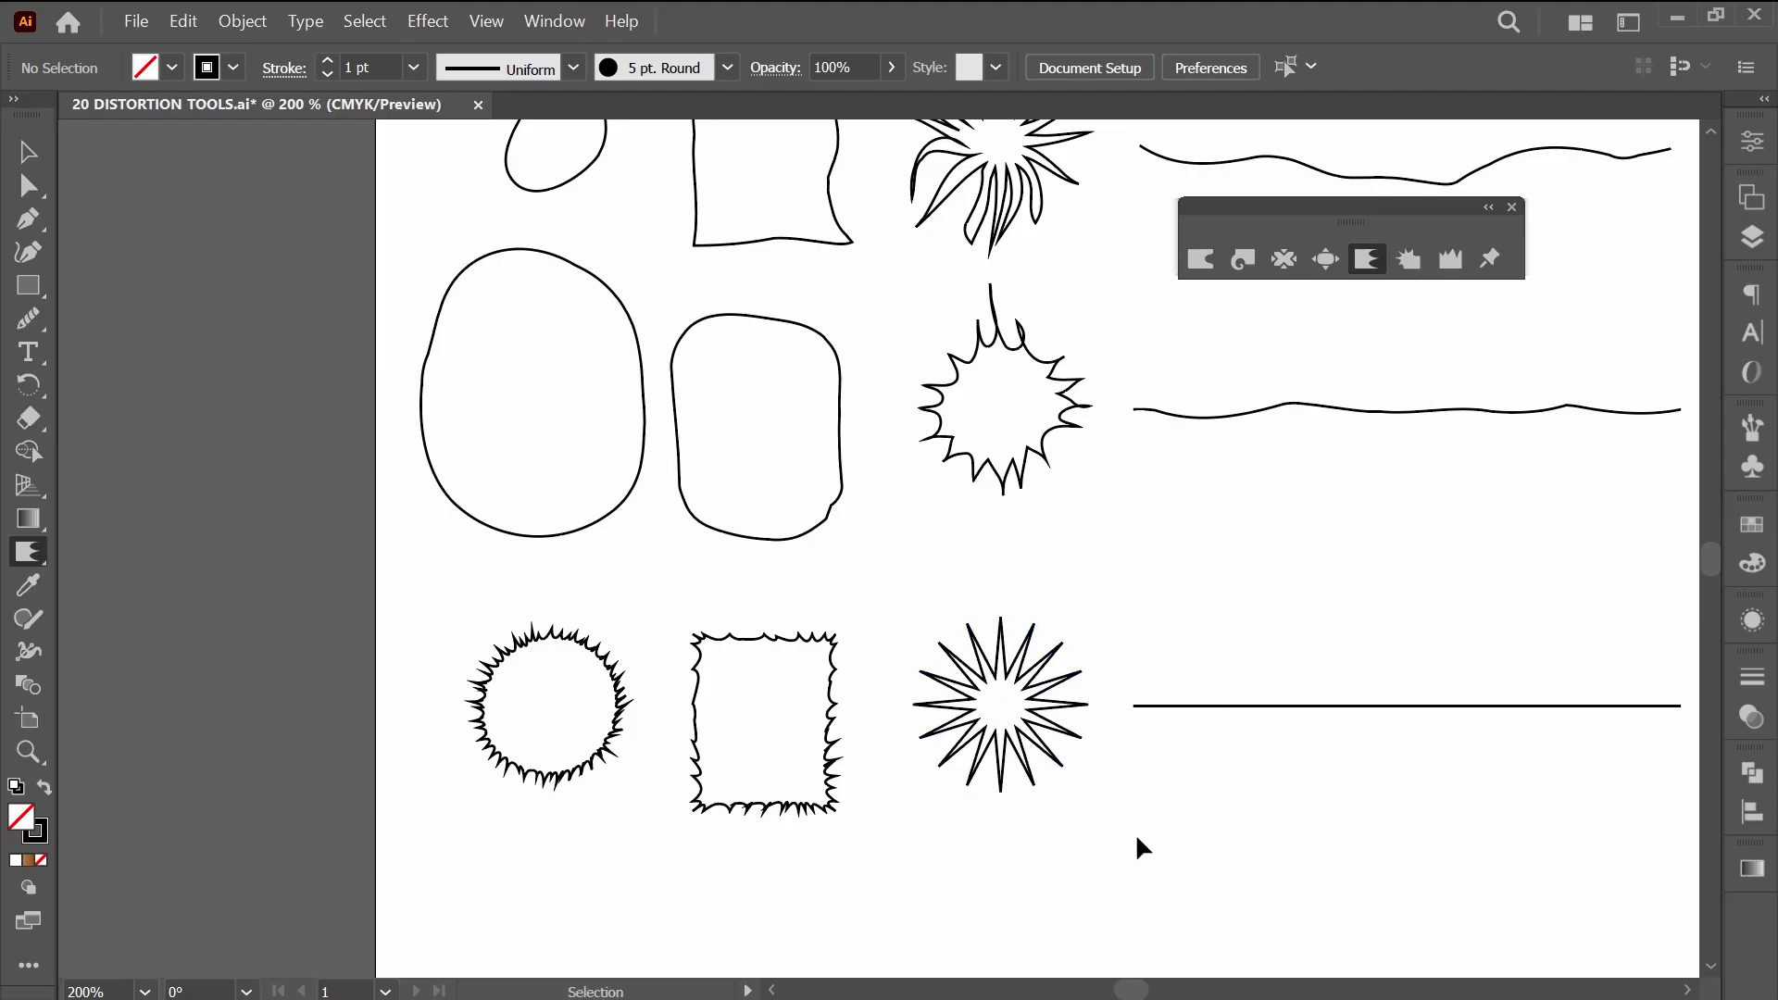
pyautogui.click(1061, 613)
pyautogui.moveTo(1079, 751)
pyautogui.mouseDown()
pyautogui.moveTo(1025, 832)
pyautogui.moveTo(966, 837)
pyautogui.moveTo(897, 791)
pyautogui.moveTo(931, 642)
pyautogui.moveTo(1028, 667)
pyautogui.mouseUp()
pyautogui.hotkey('ctrl', 'z')
pyautogui.hotkey('ctrl', 'z')
pyautogui.hotkey('ctrl', 'z')
pyautogui.hotkey('ctrl', 'z')
pyautogui.hotkey('ctrl', 'z')
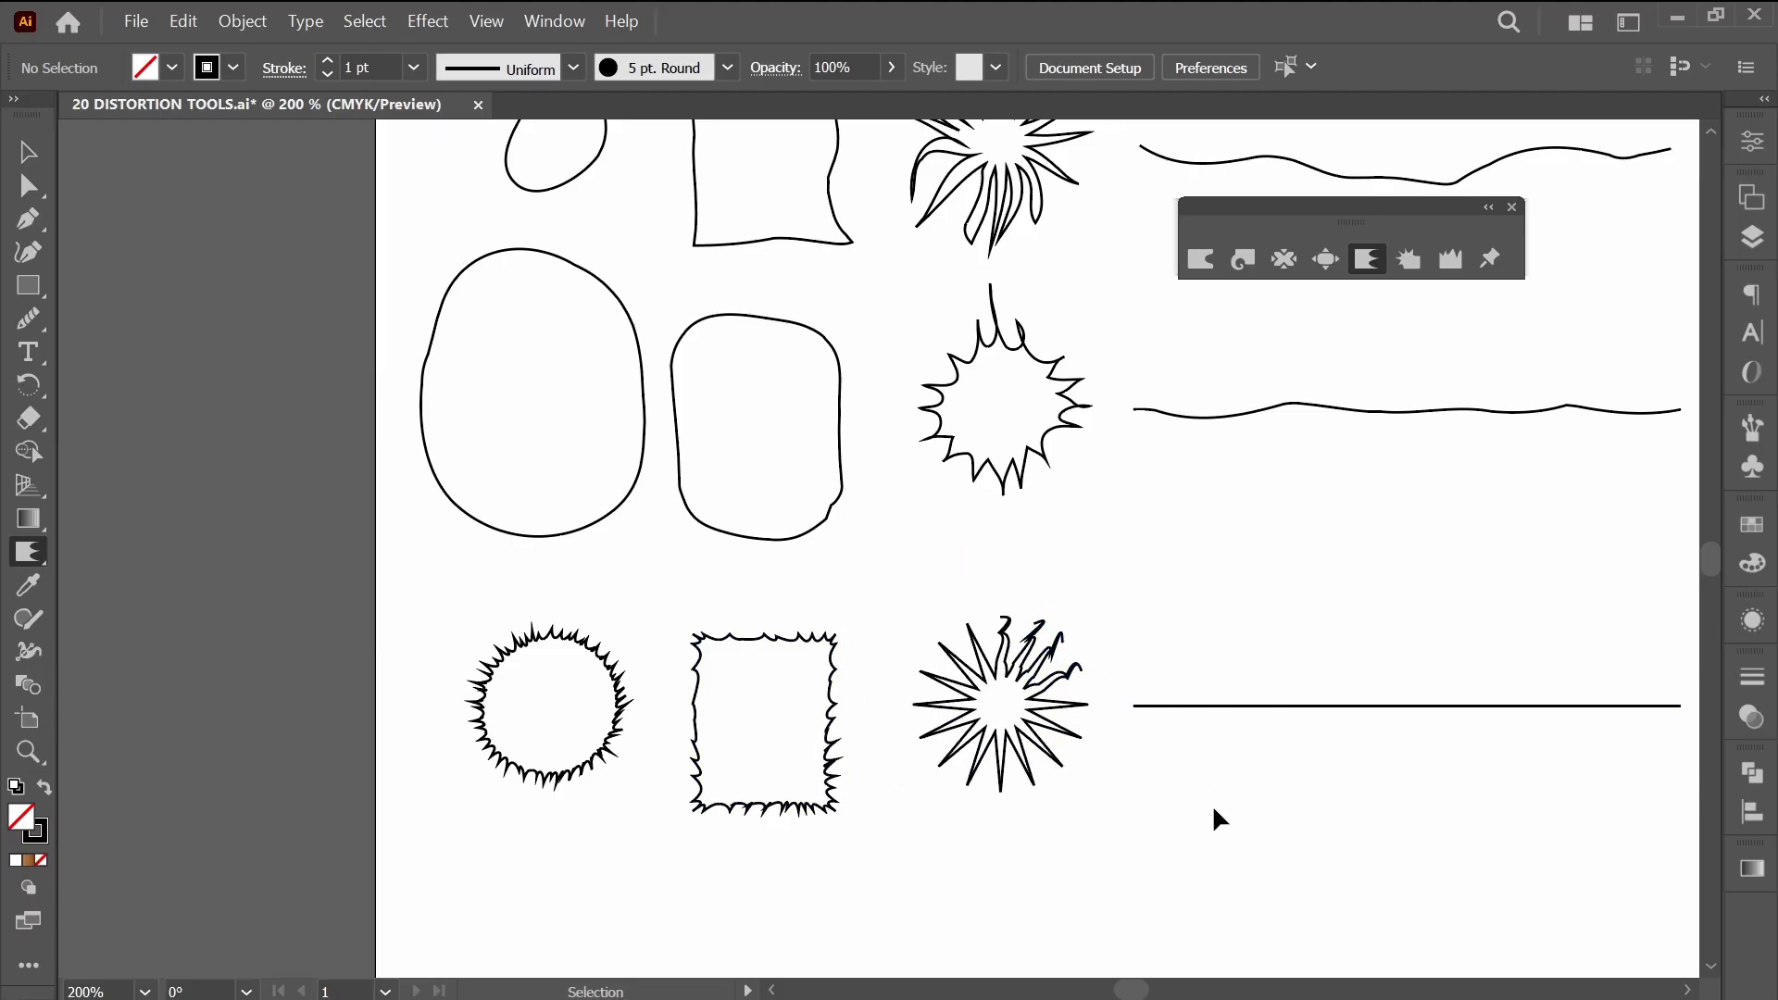
# Scallop the starburst lightly around its core, undoing the heavier trial strokes at its centre and over its spikes.
pyautogui.moveTo(1266, 816); pyautogui.dragTo(1044, 806)
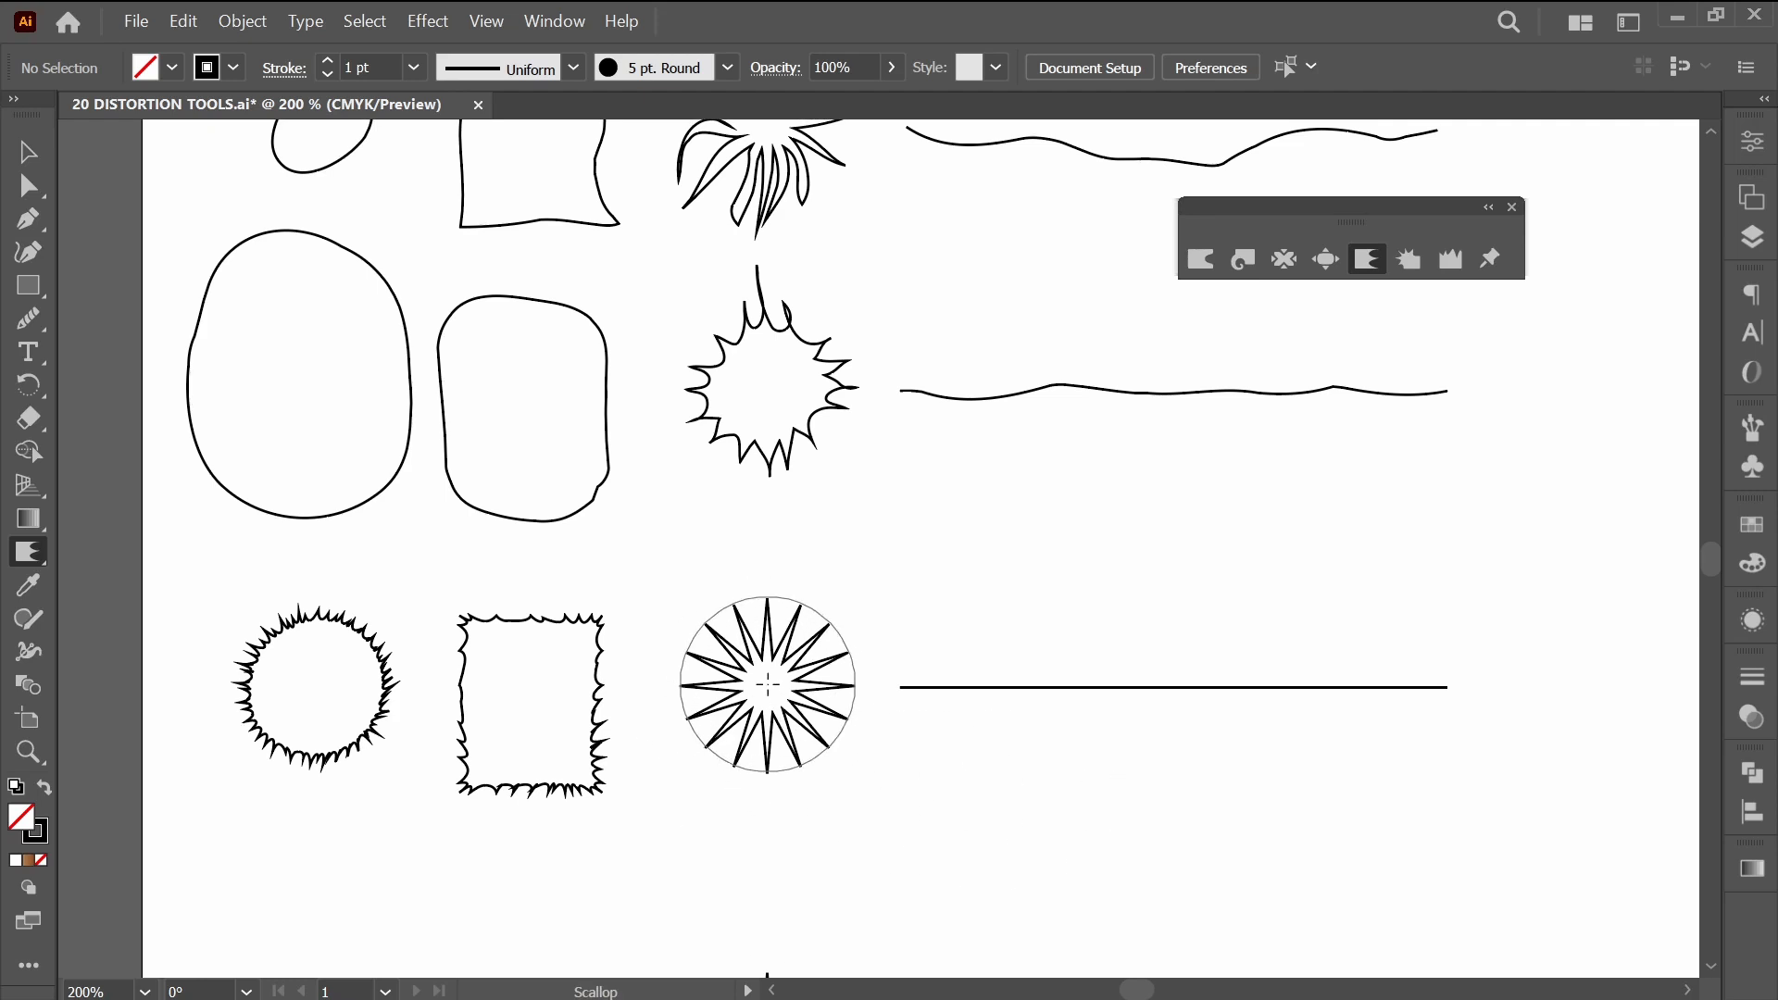
pyautogui.moveTo(768, 683); pyautogui.dragTo(767, 683)
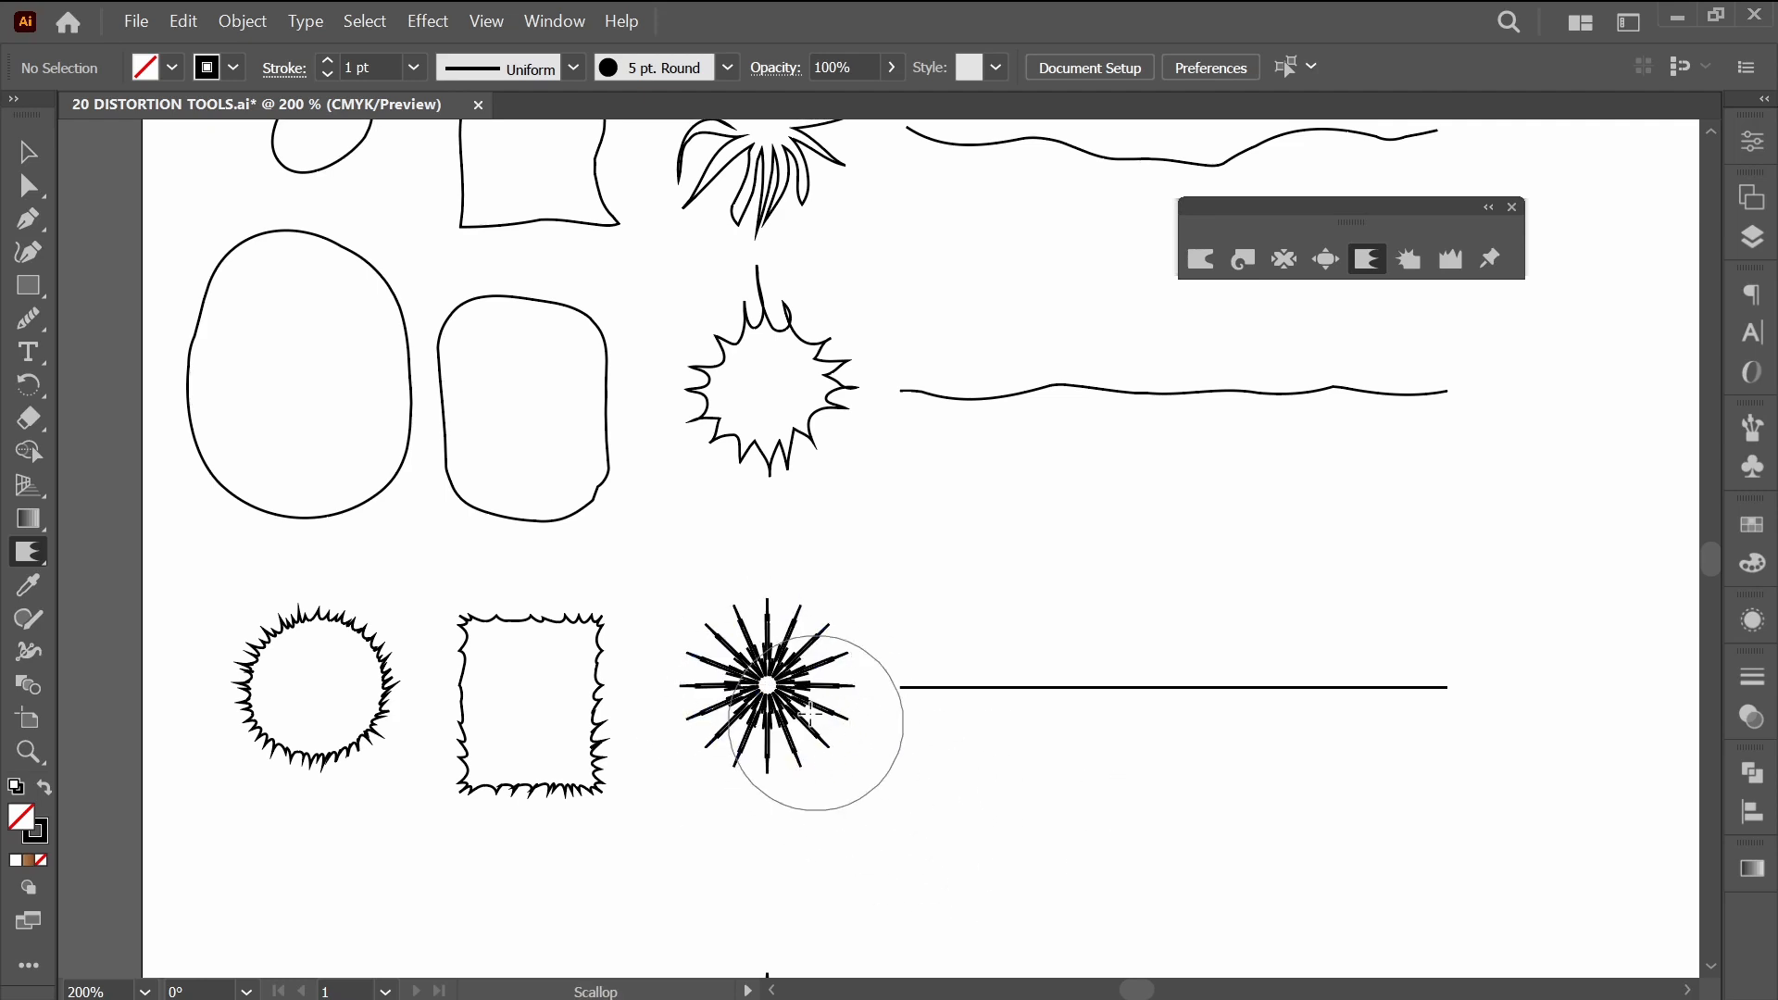
pyautogui.scroll(5, 745, 709)
pyautogui.scroll(-5, 746, 710)
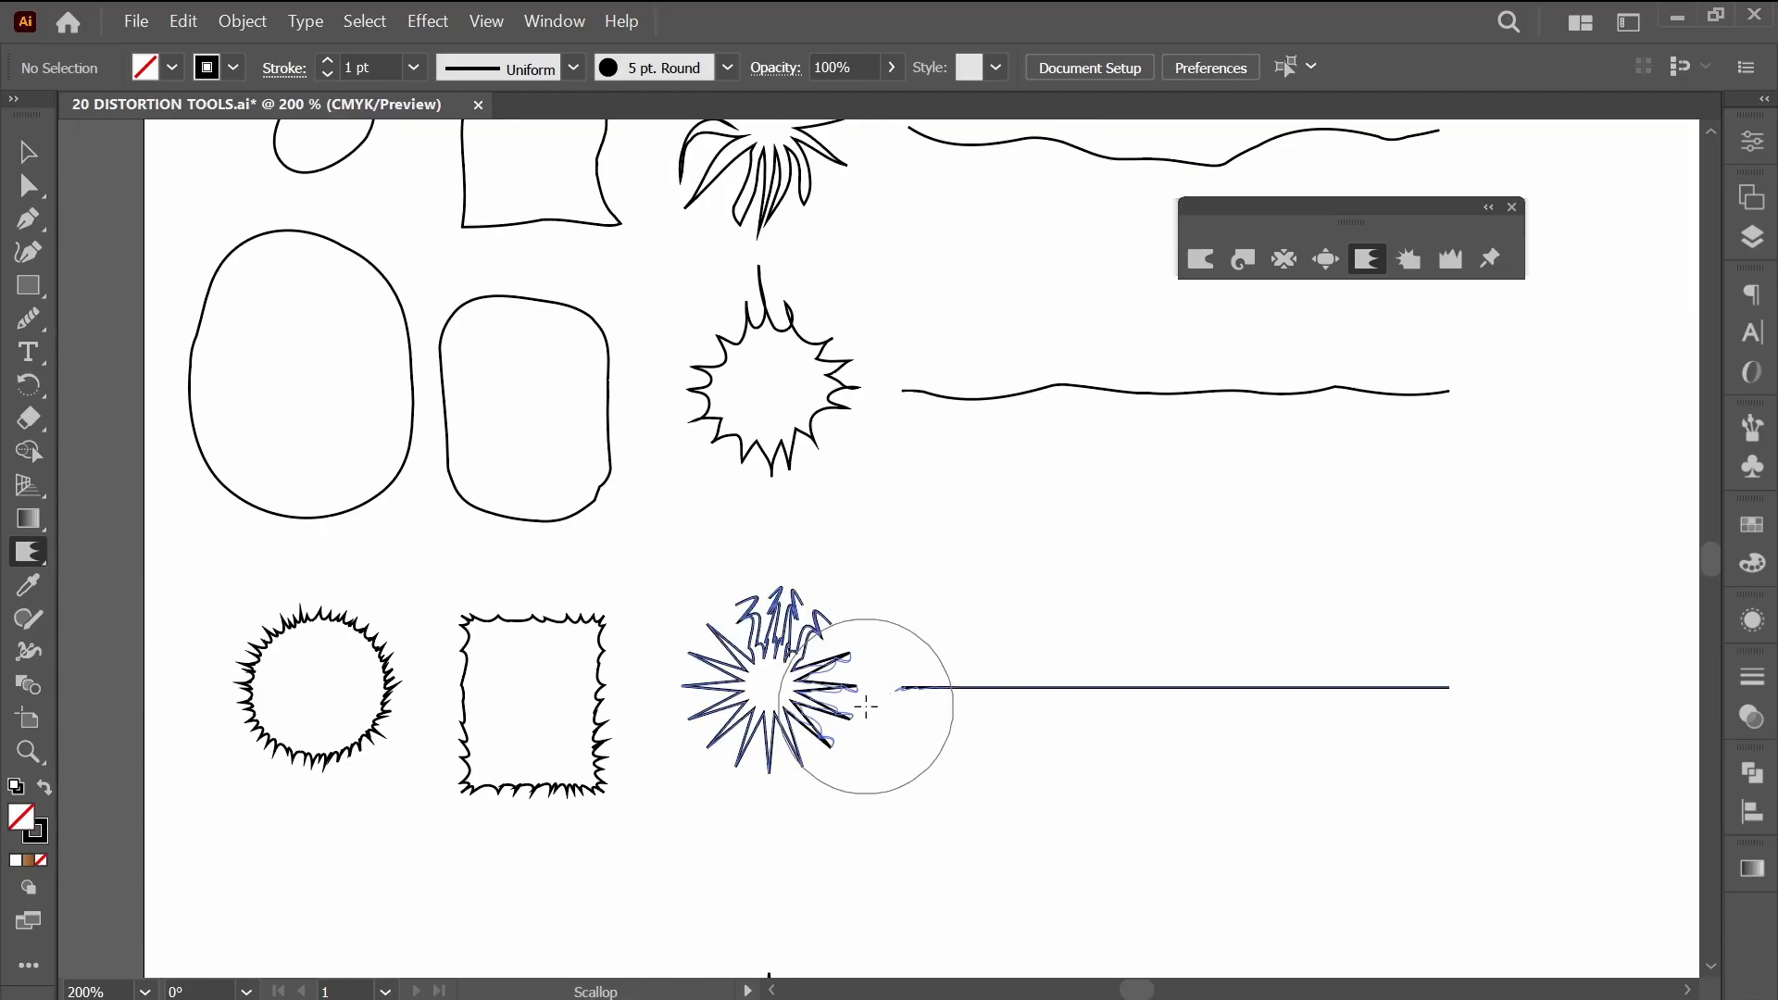
pyautogui.moveTo(866, 707)
pyautogui.mouseDown()
pyautogui.moveTo(806, 770)
pyautogui.moveTo(670, 797)
pyautogui.moveTo(649, 719)
pyautogui.moveTo(666, 652)
pyautogui.moveTo(707, 609)
pyautogui.mouseUp()
pyautogui.hotkey('ctrl', 'z')
pyautogui.hotkey('ctrl', 'z')
pyautogui.hotkey('ctrl', 'z')
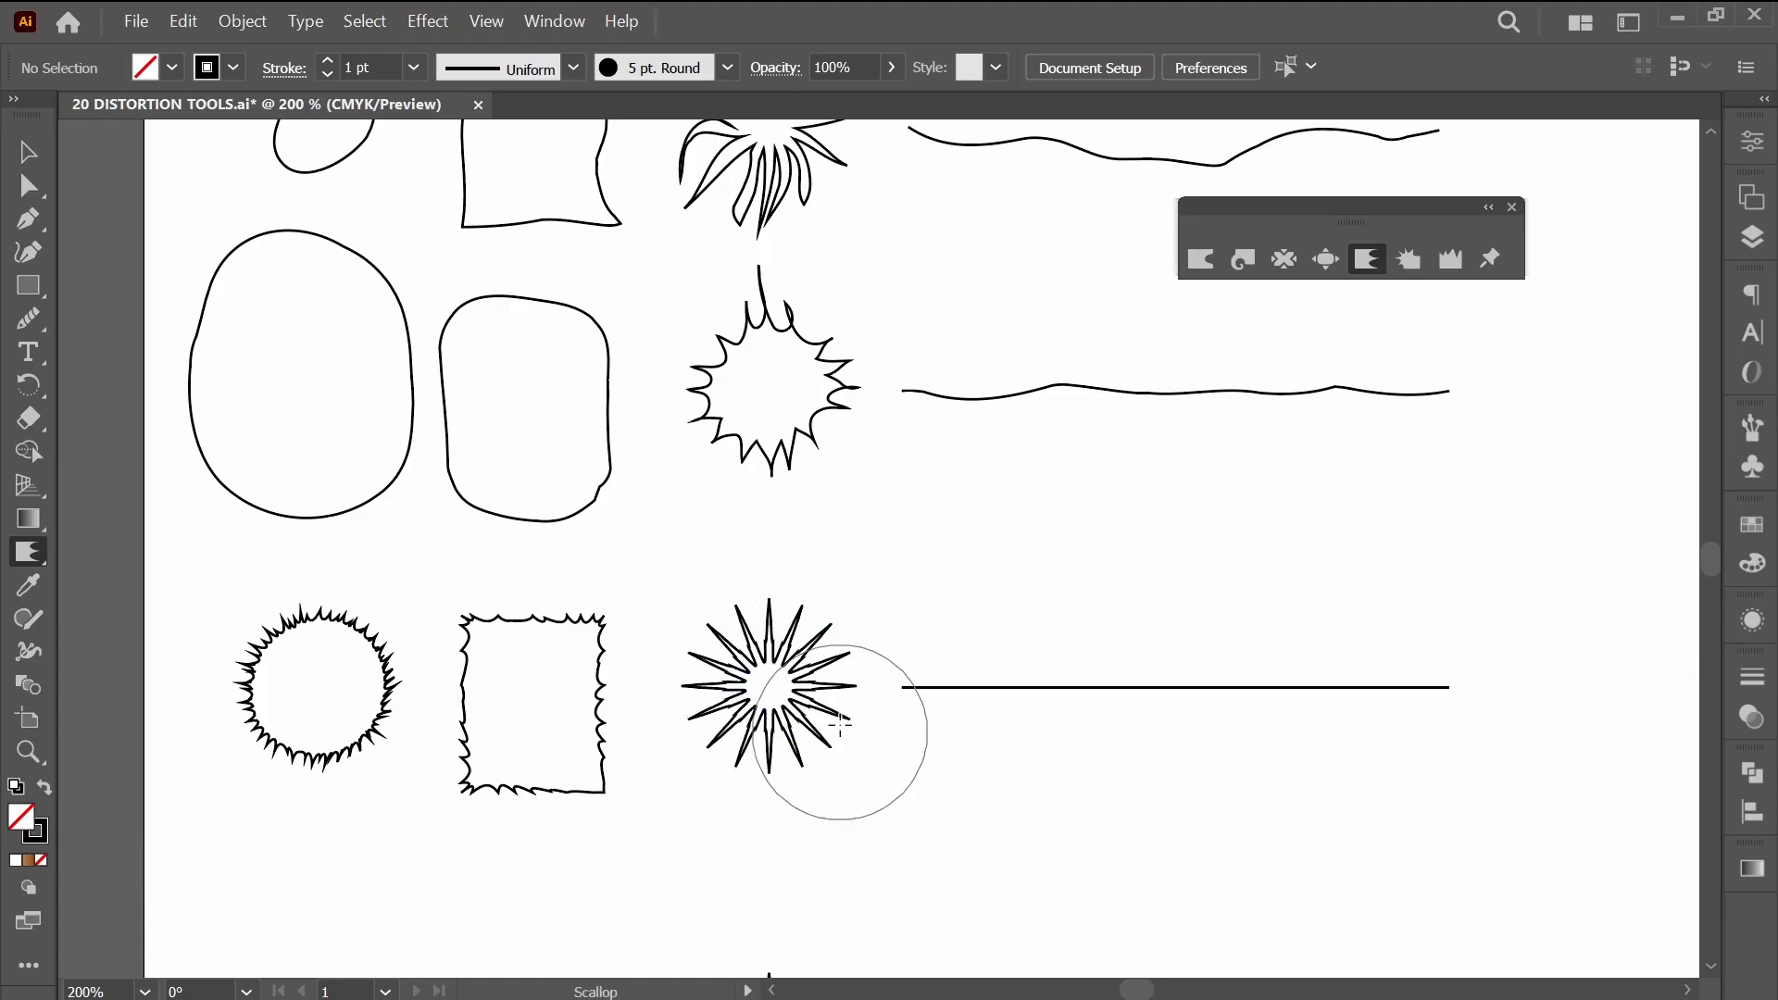
# Try scalloping the starburst's spikes all the way around into jagged, curly shapes, and undo these strokes.
pyautogui.scroll(4, 783, 674)
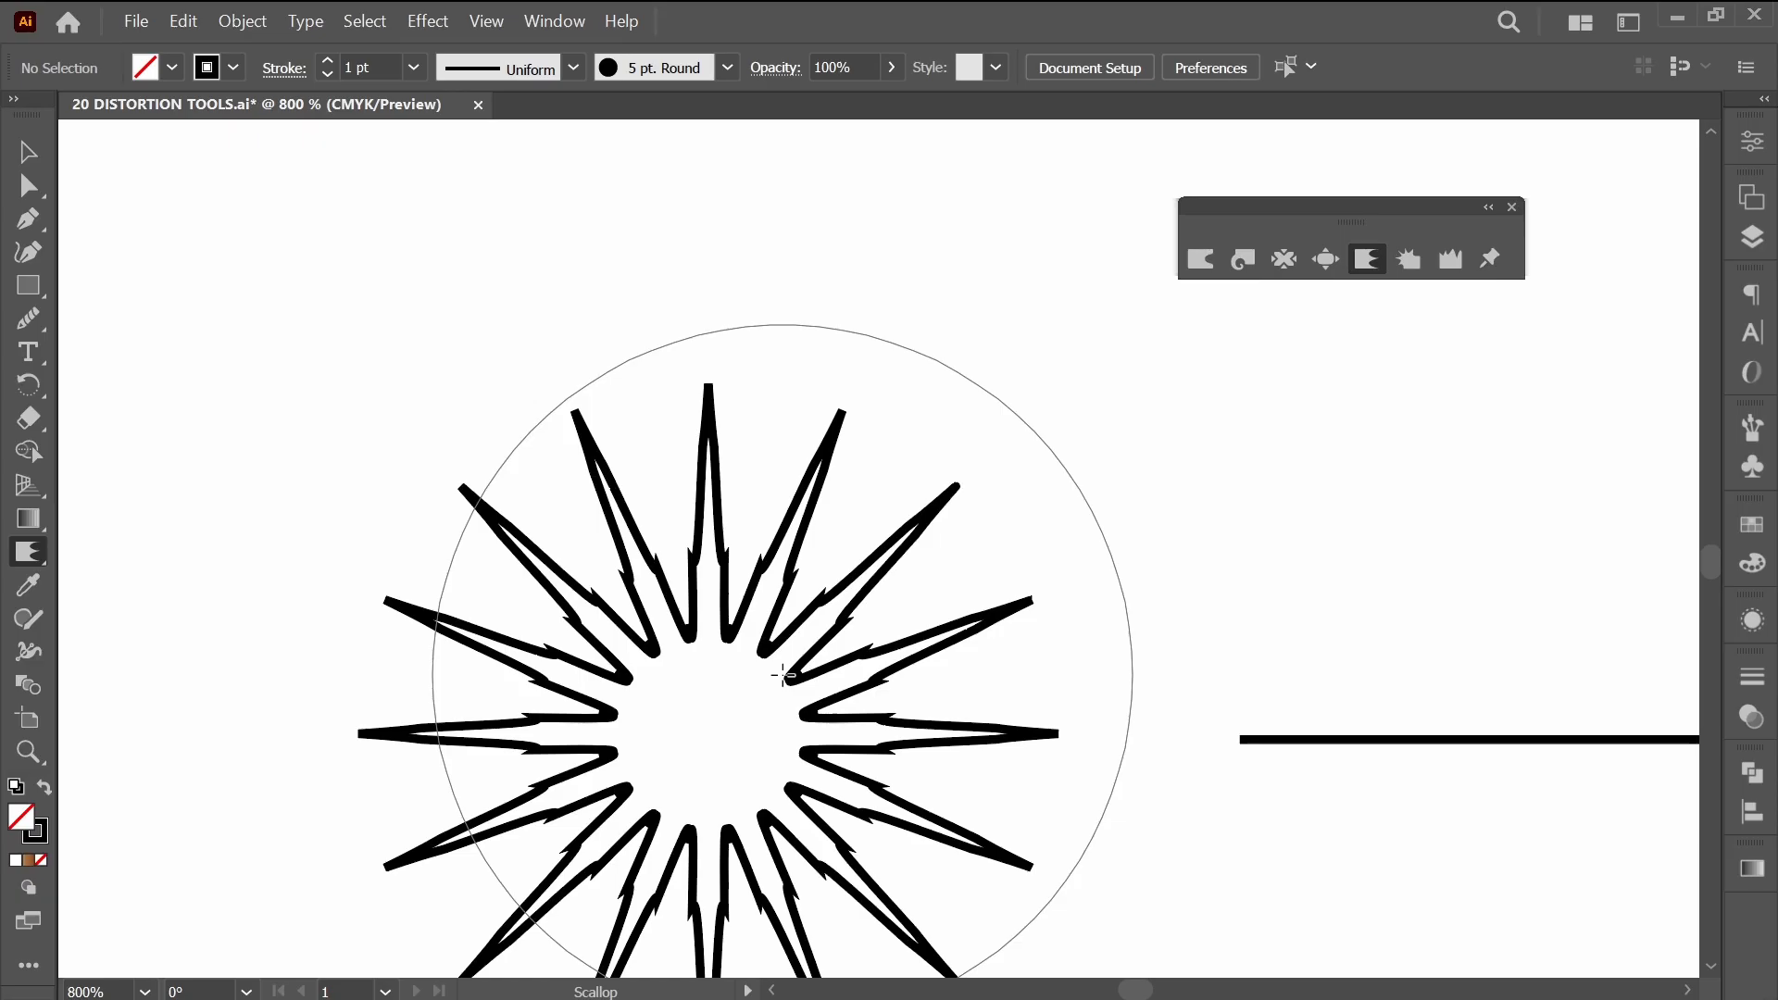
pyautogui.scroll(-2, 783, 675)
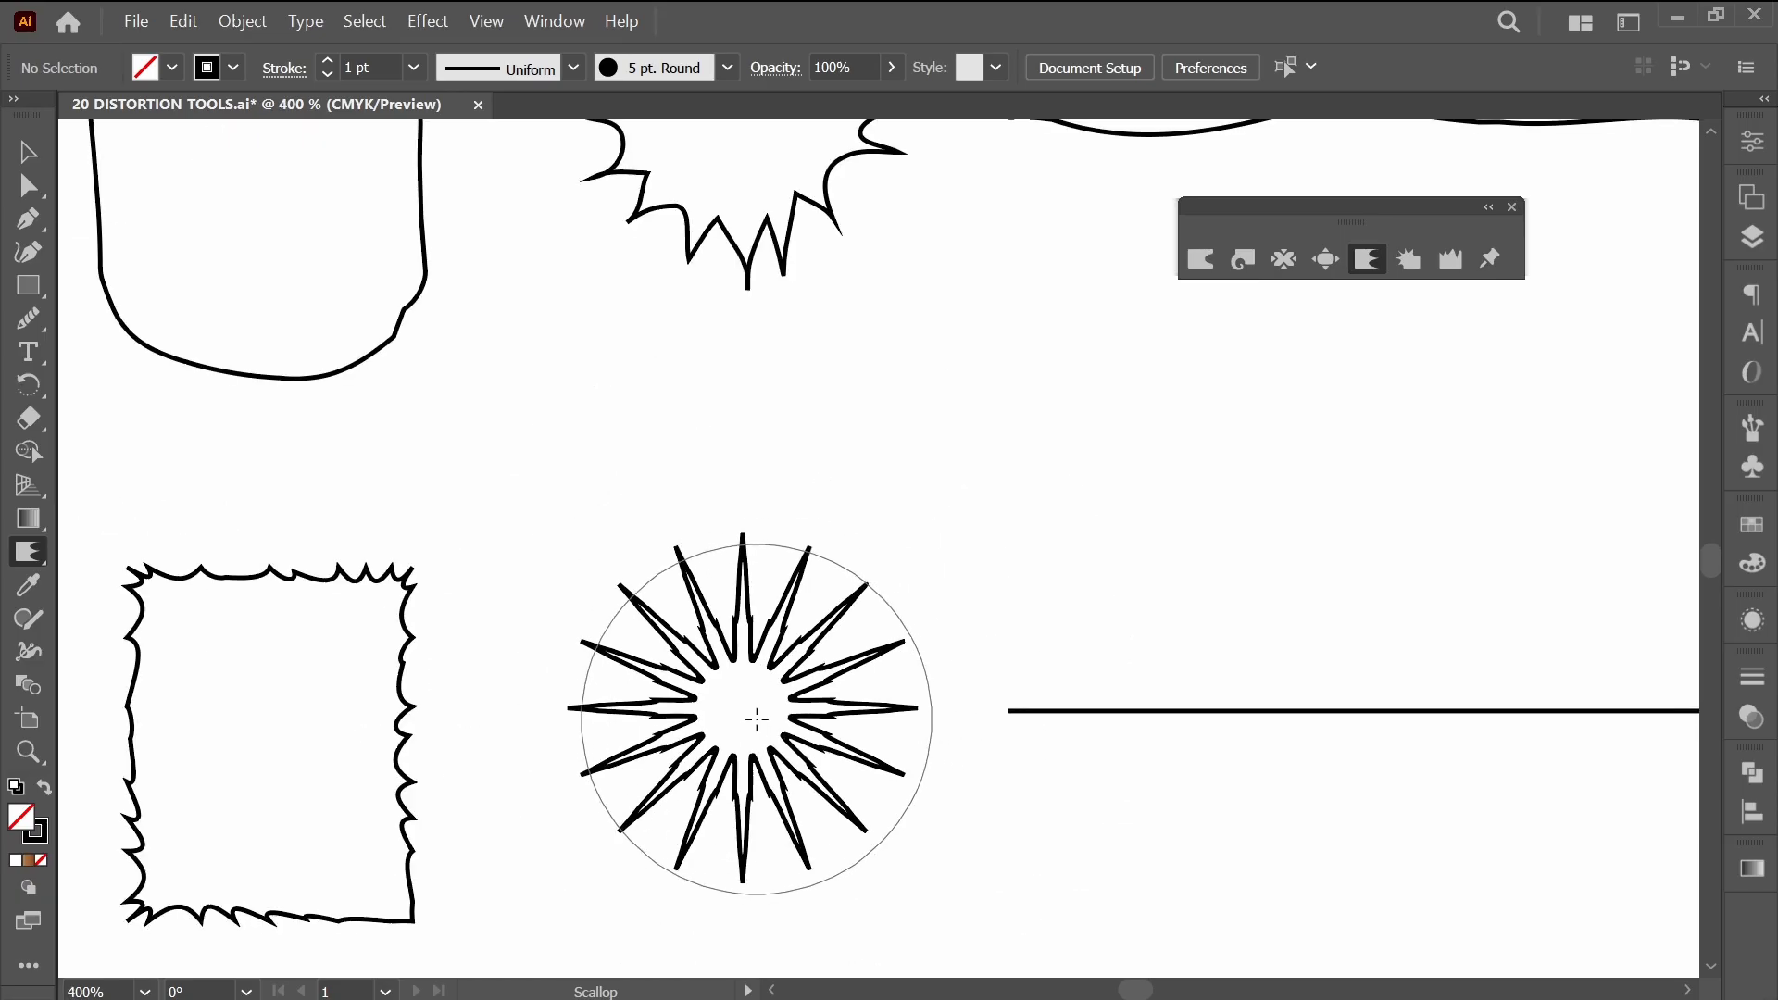
pyautogui.click(757, 718)
pyautogui.click(875, 629)
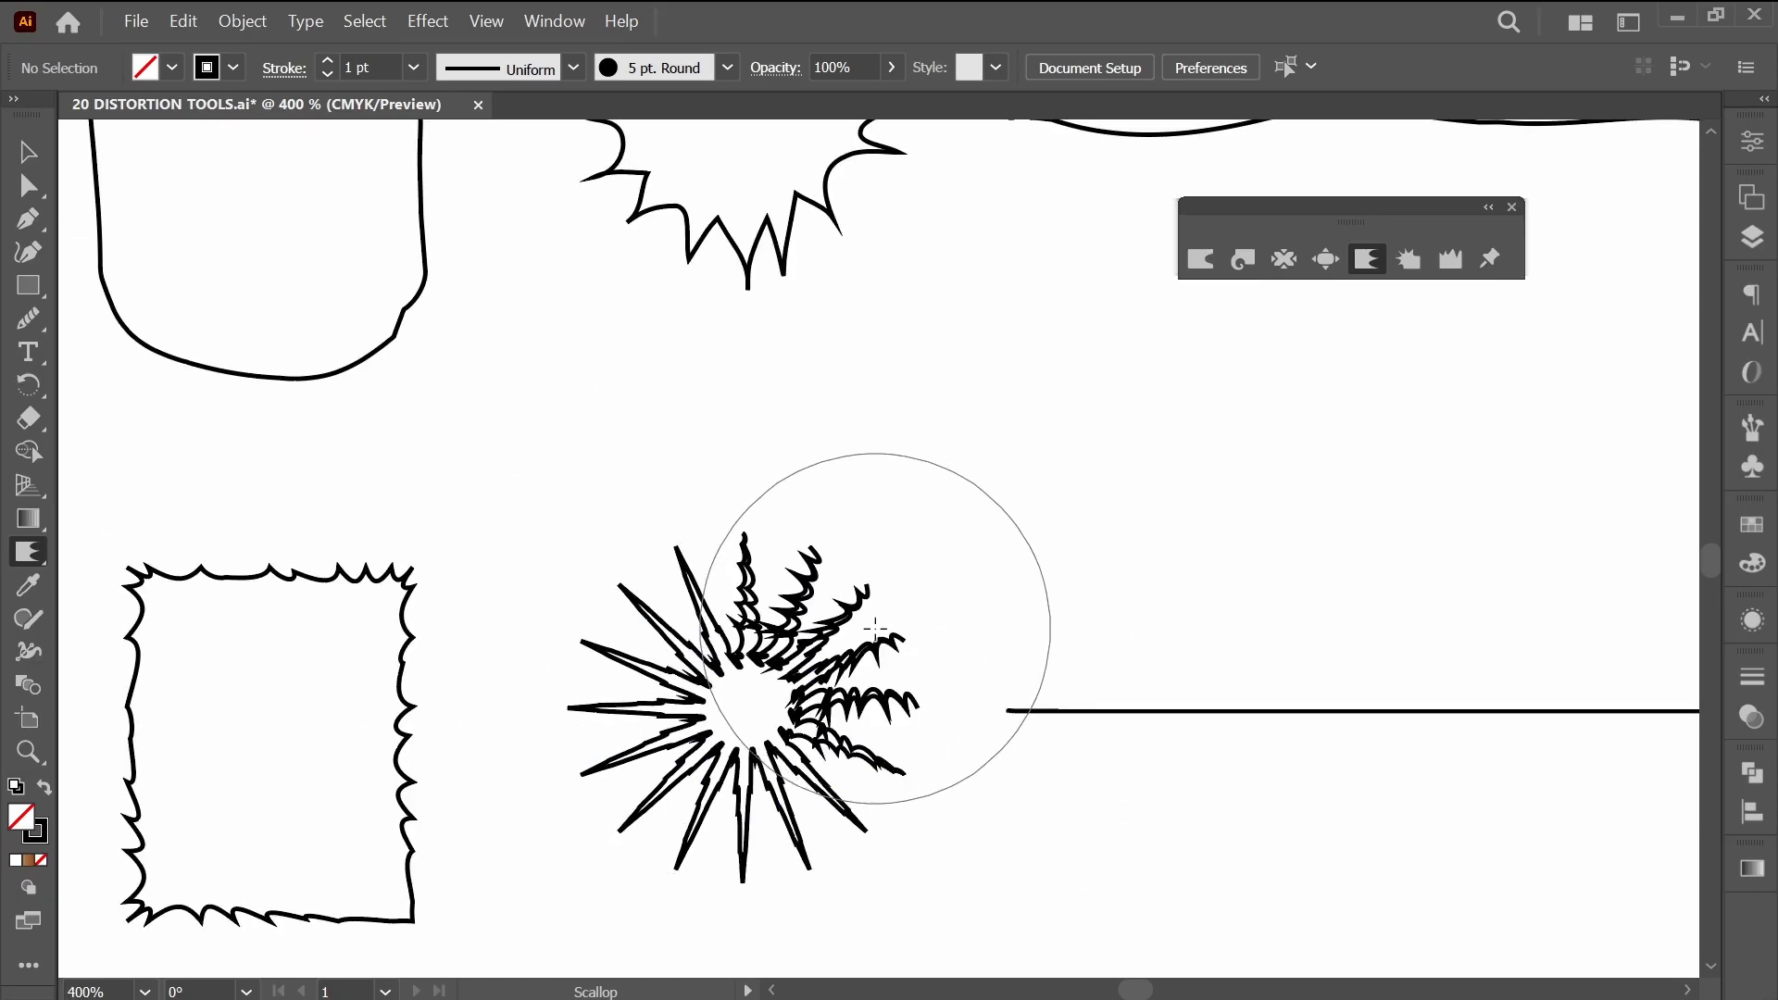
pyautogui.moveTo(875, 629)
pyautogui.mouseDown()
pyautogui.moveTo(687, 599)
pyautogui.moveTo(623, 653)
pyautogui.moveTo(596, 714)
pyautogui.moveTo(621, 804)
pyautogui.moveTo(720, 858)
pyautogui.moveTo(790, 873)
pyautogui.moveTo(838, 843)
pyautogui.mouseUp()
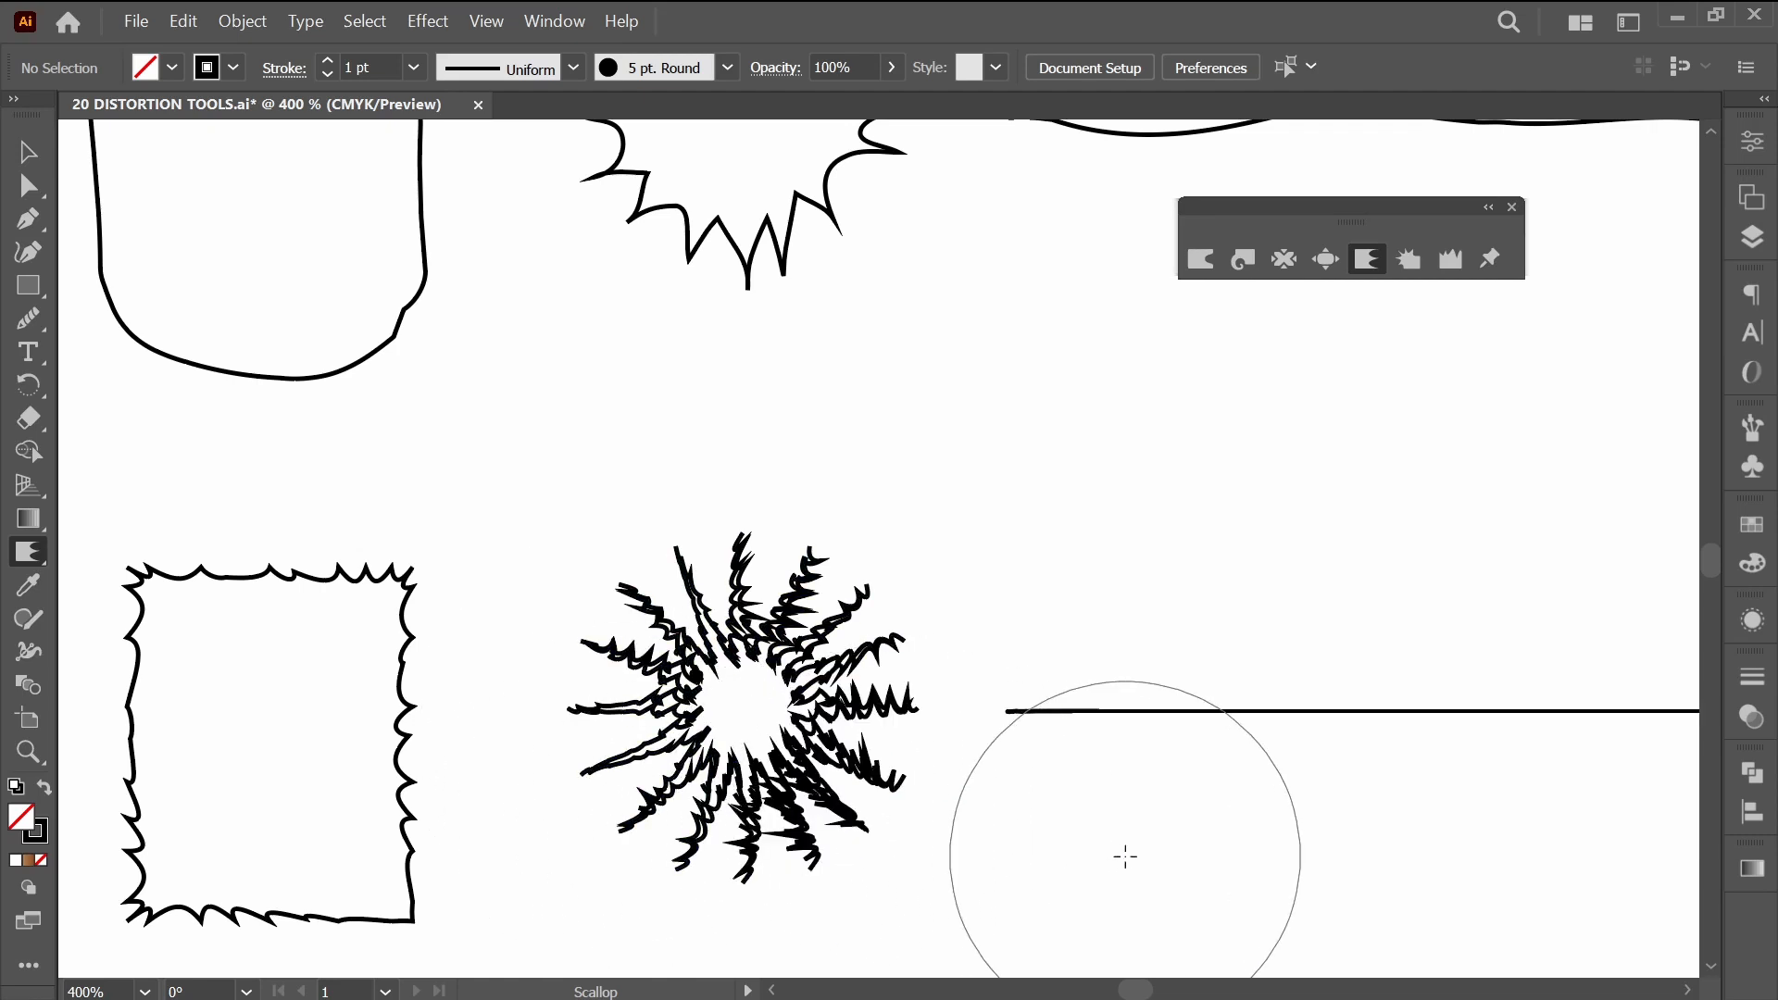
pyautogui.hotkey('ctrl', 'z')
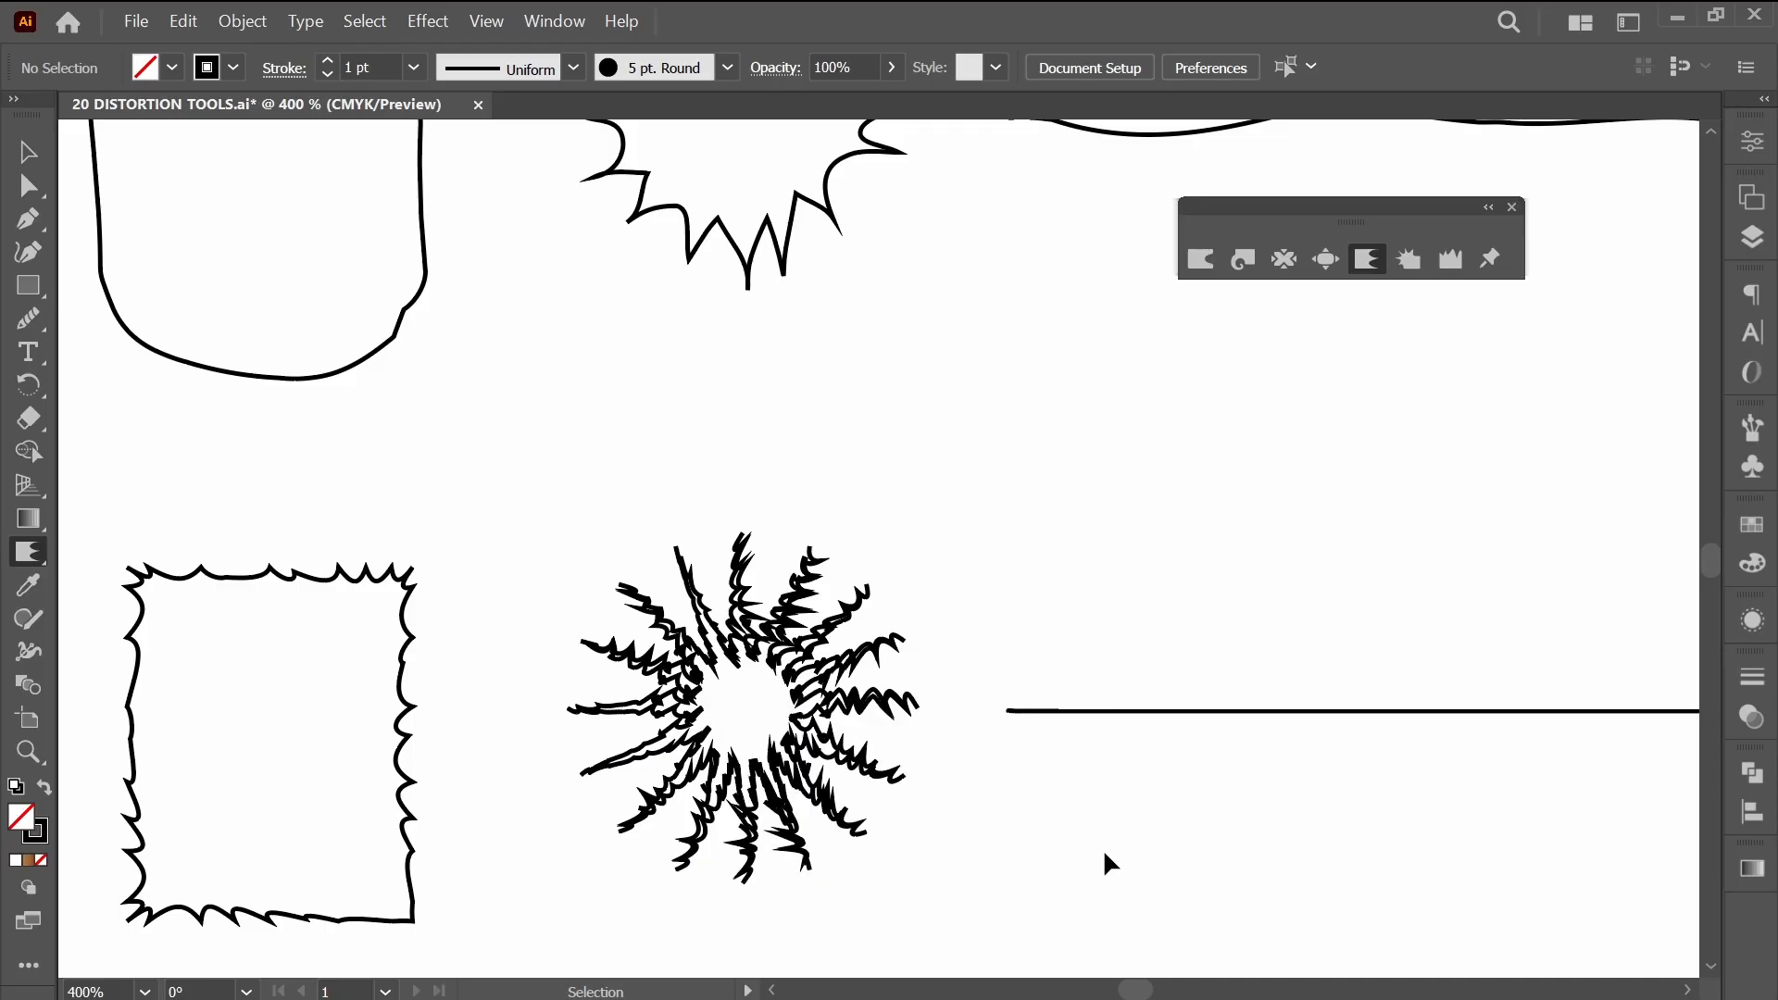
pyautogui.hotkey('ctrl', 'z')
pyautogui.hotkey('ctrl', 'z')
pyautogui.hotkey('ctrl', 'z')
# Scallop the straight line beside the starburst along its full length into small barbs.
pyautogui.moveTo(1105, 854); pyautogui.dragTo(581, 784)
pyautogui.click(802, 668)
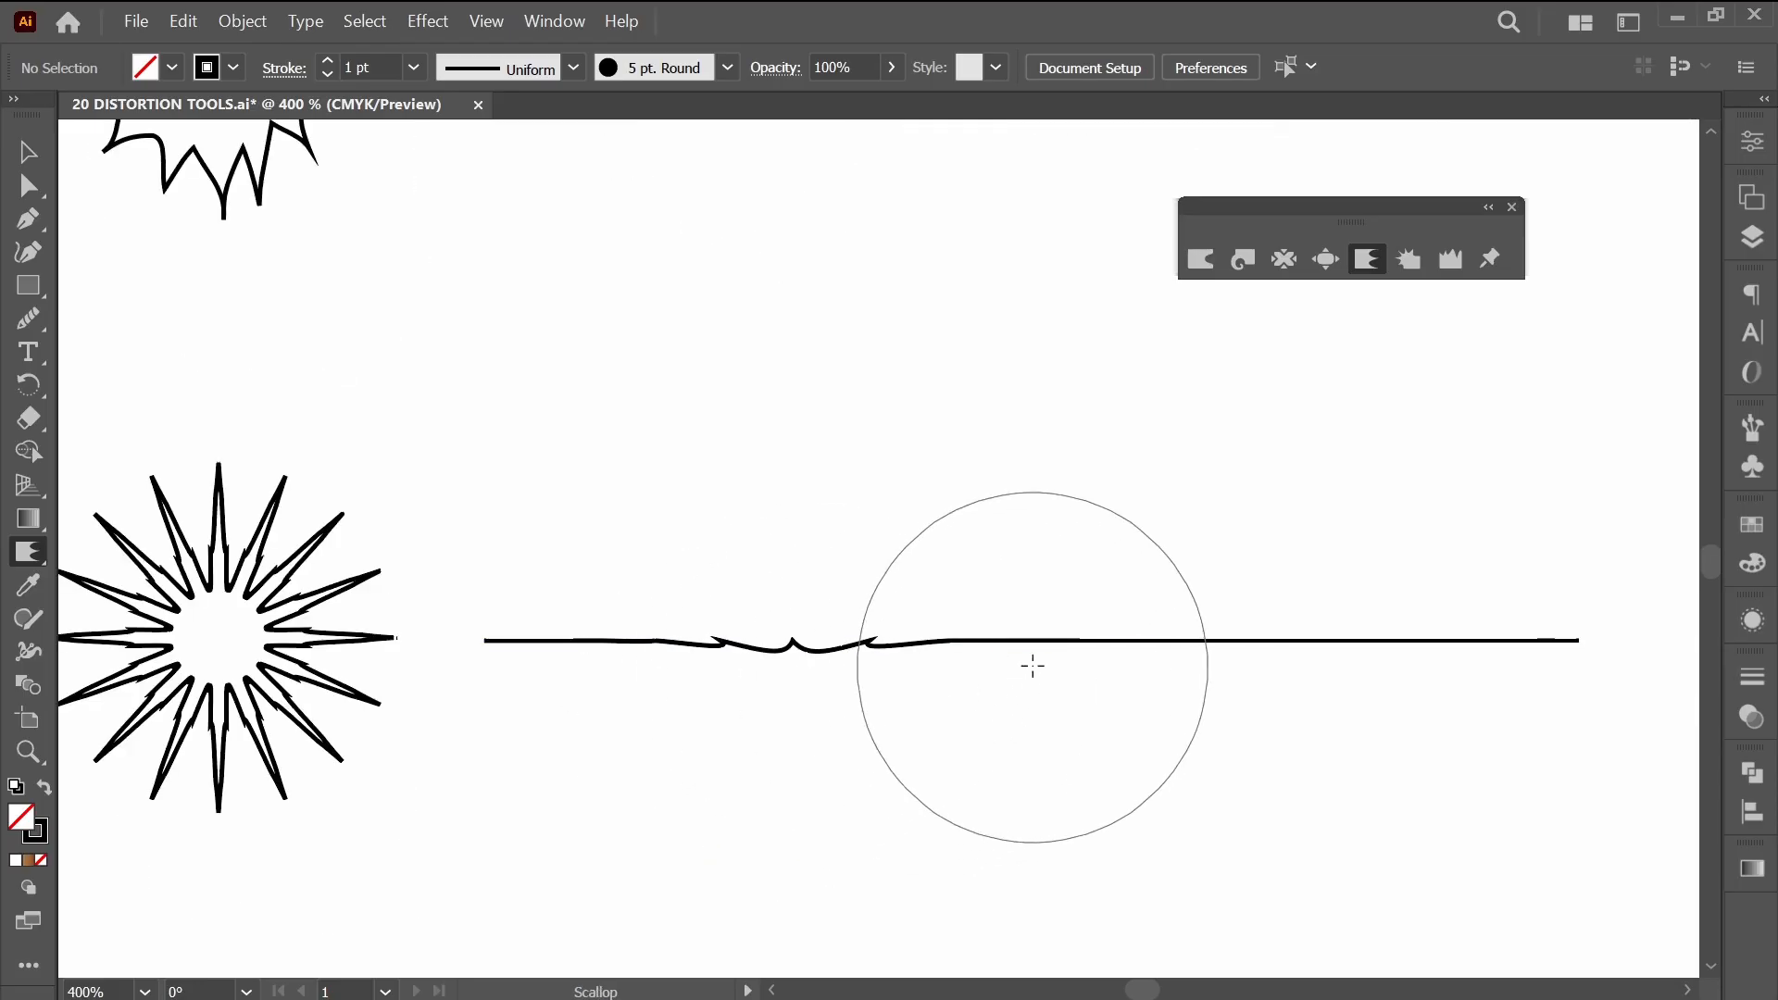
pyautogui.moveTo(1033, 665)
pyautogui.mouseDown()
pyautogui.moveTo(1275, 685)
pyautogui.moveTo(1284, 660)
pyautogui.moveTo(1327, 682)
pyautogui.moveTo(1477, 655)
pyautogui.mouseUp()
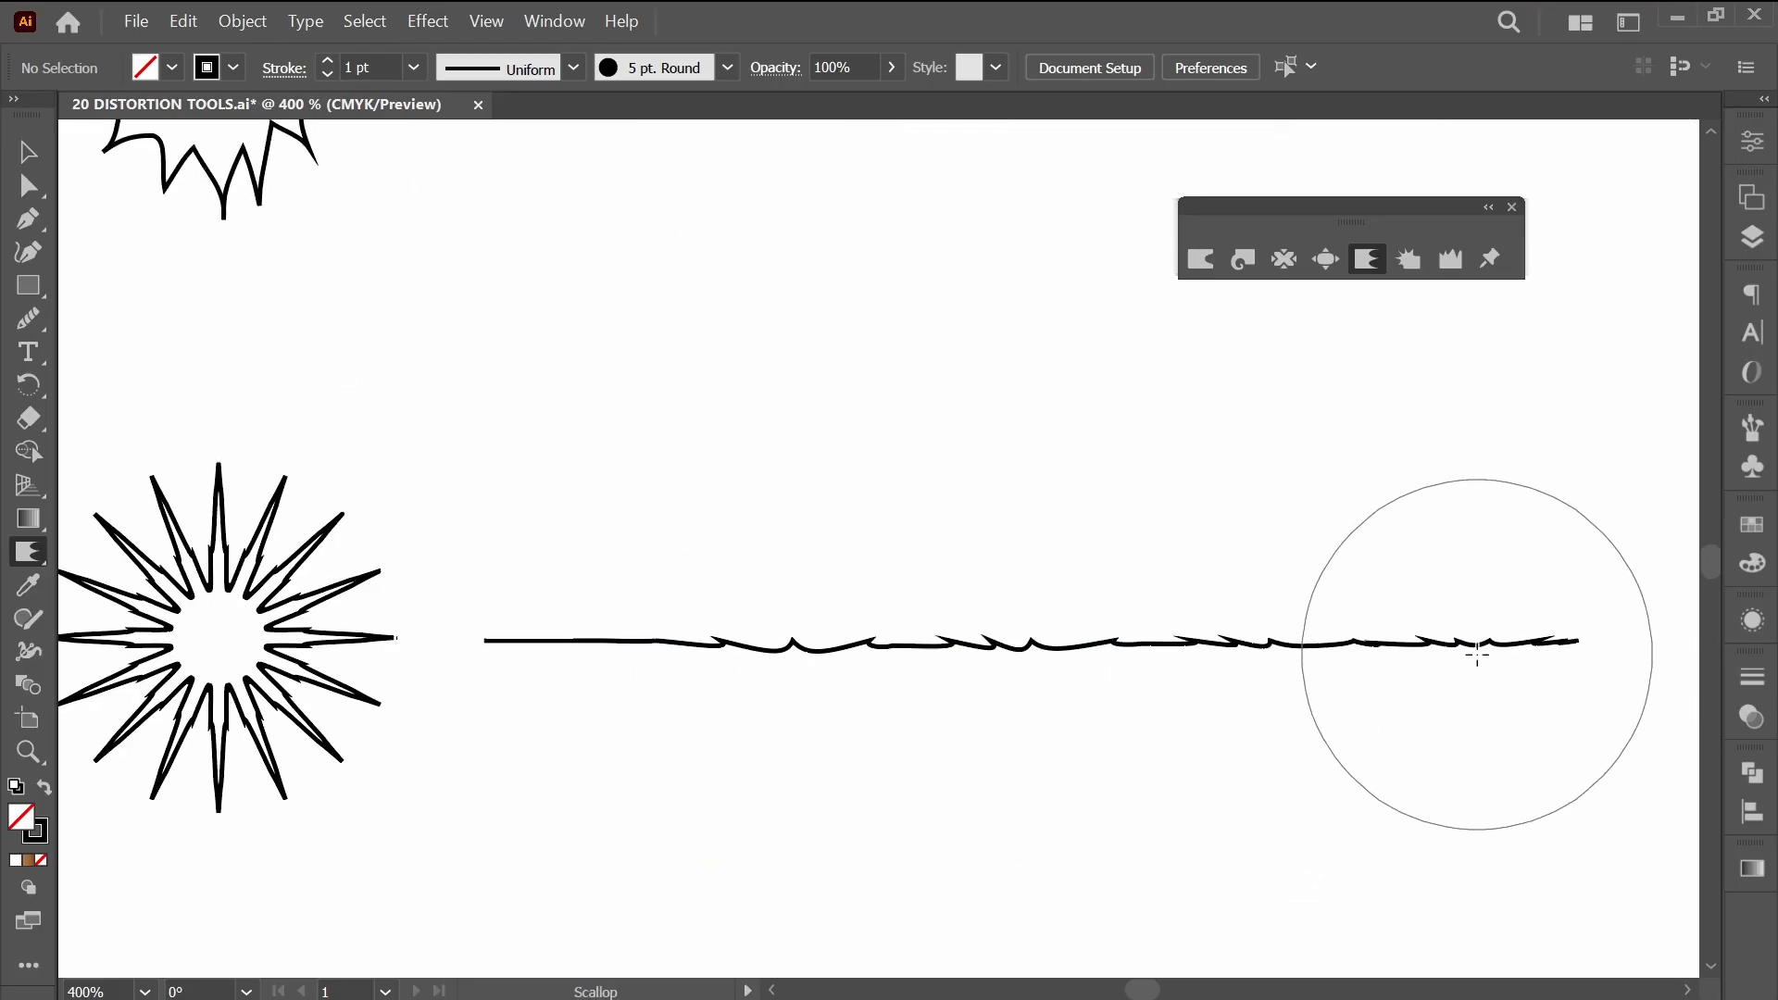
pyautogui.click(602, 675)
pyautogui.scroll(-1, 639, 692)
pyautogui.moveTo(641, 693); pyautogui.dragTo(806, 706)
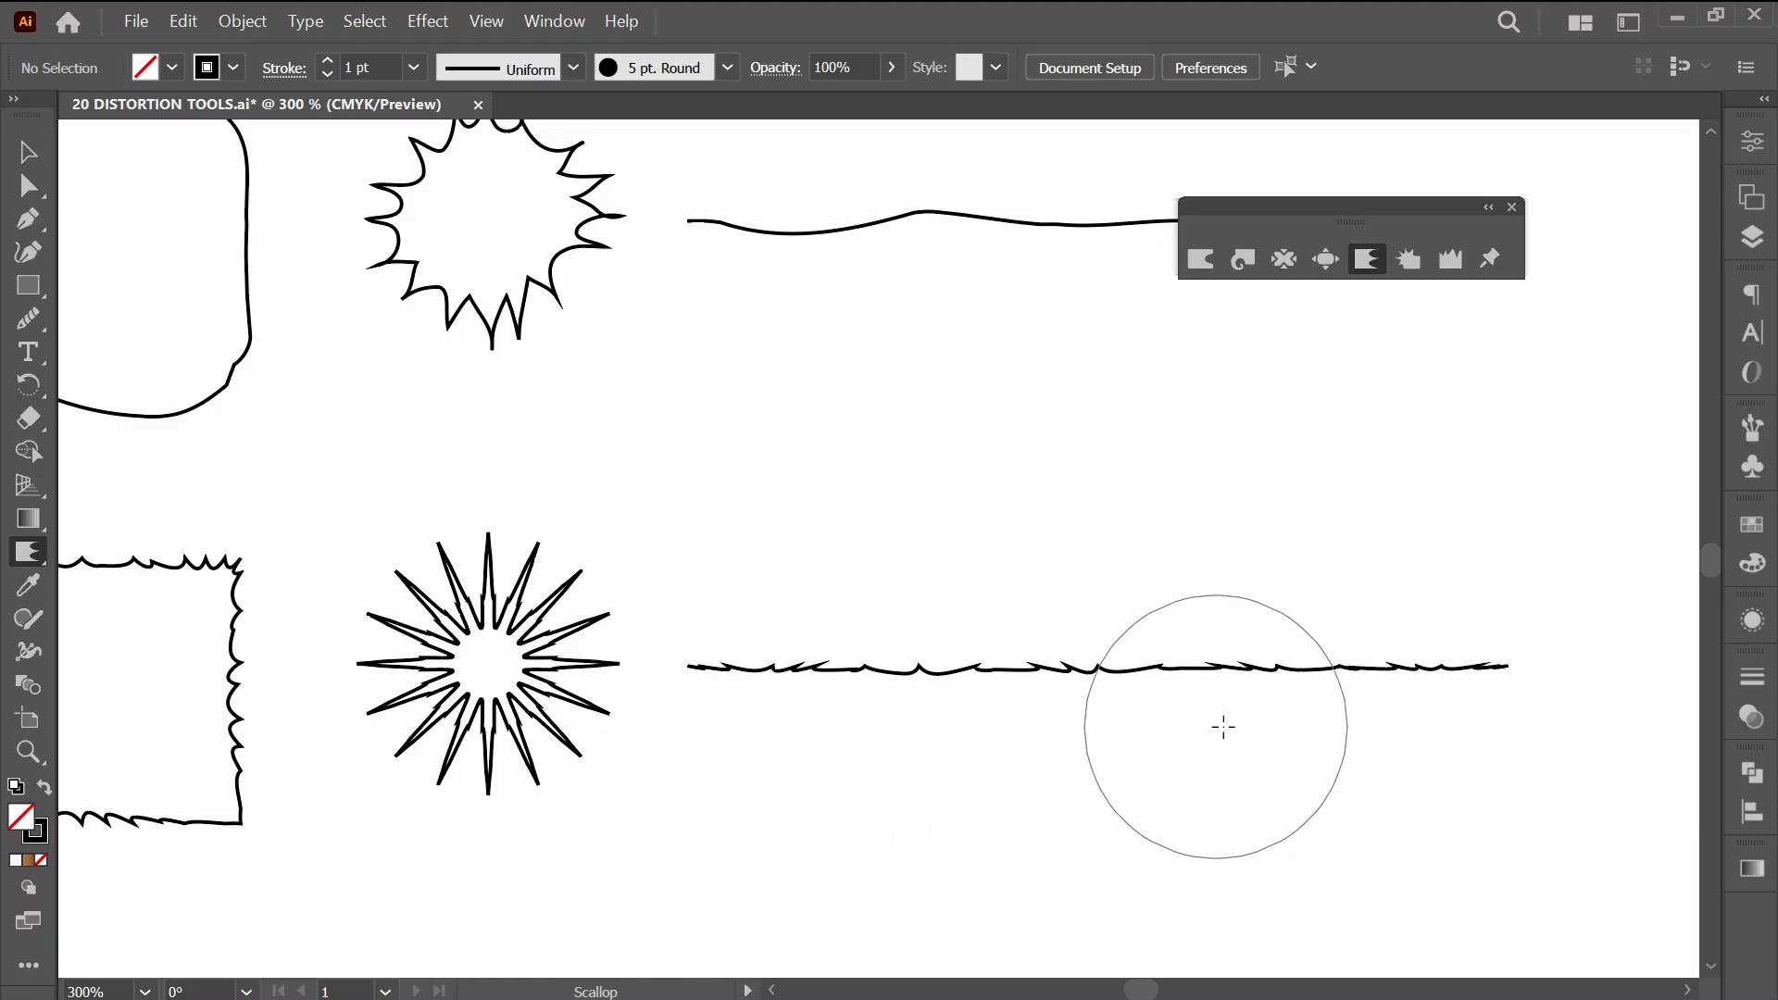
# Scallop the previously bloated line in the row above and most of the outline of the rounded rectangle in that row.
pyautogui.scroll(-1, 1254, 747)
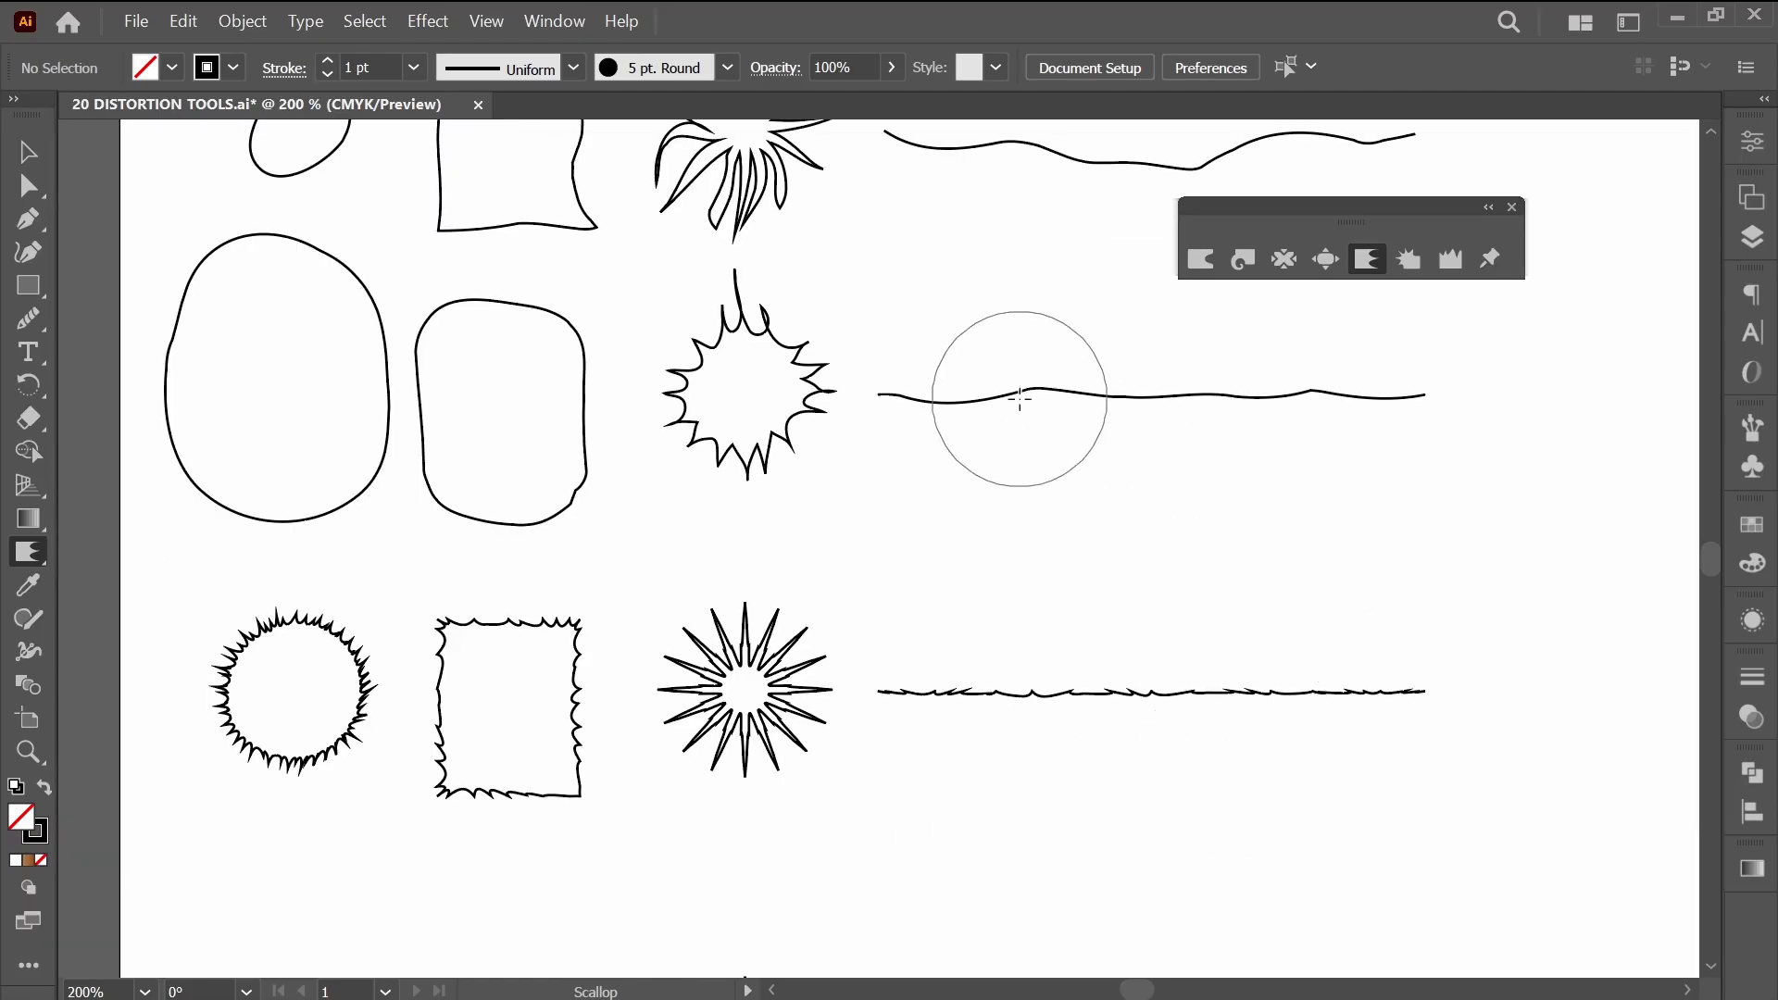
pyautogui.moveTo(1020, 399)
pyautogui.mouseDown()
pyautogui.moveTo(1171, 423)
pyautogui.moveTo(1377, 403)
pyautogui.mouseUp()
pyautogui.click(912, 412)
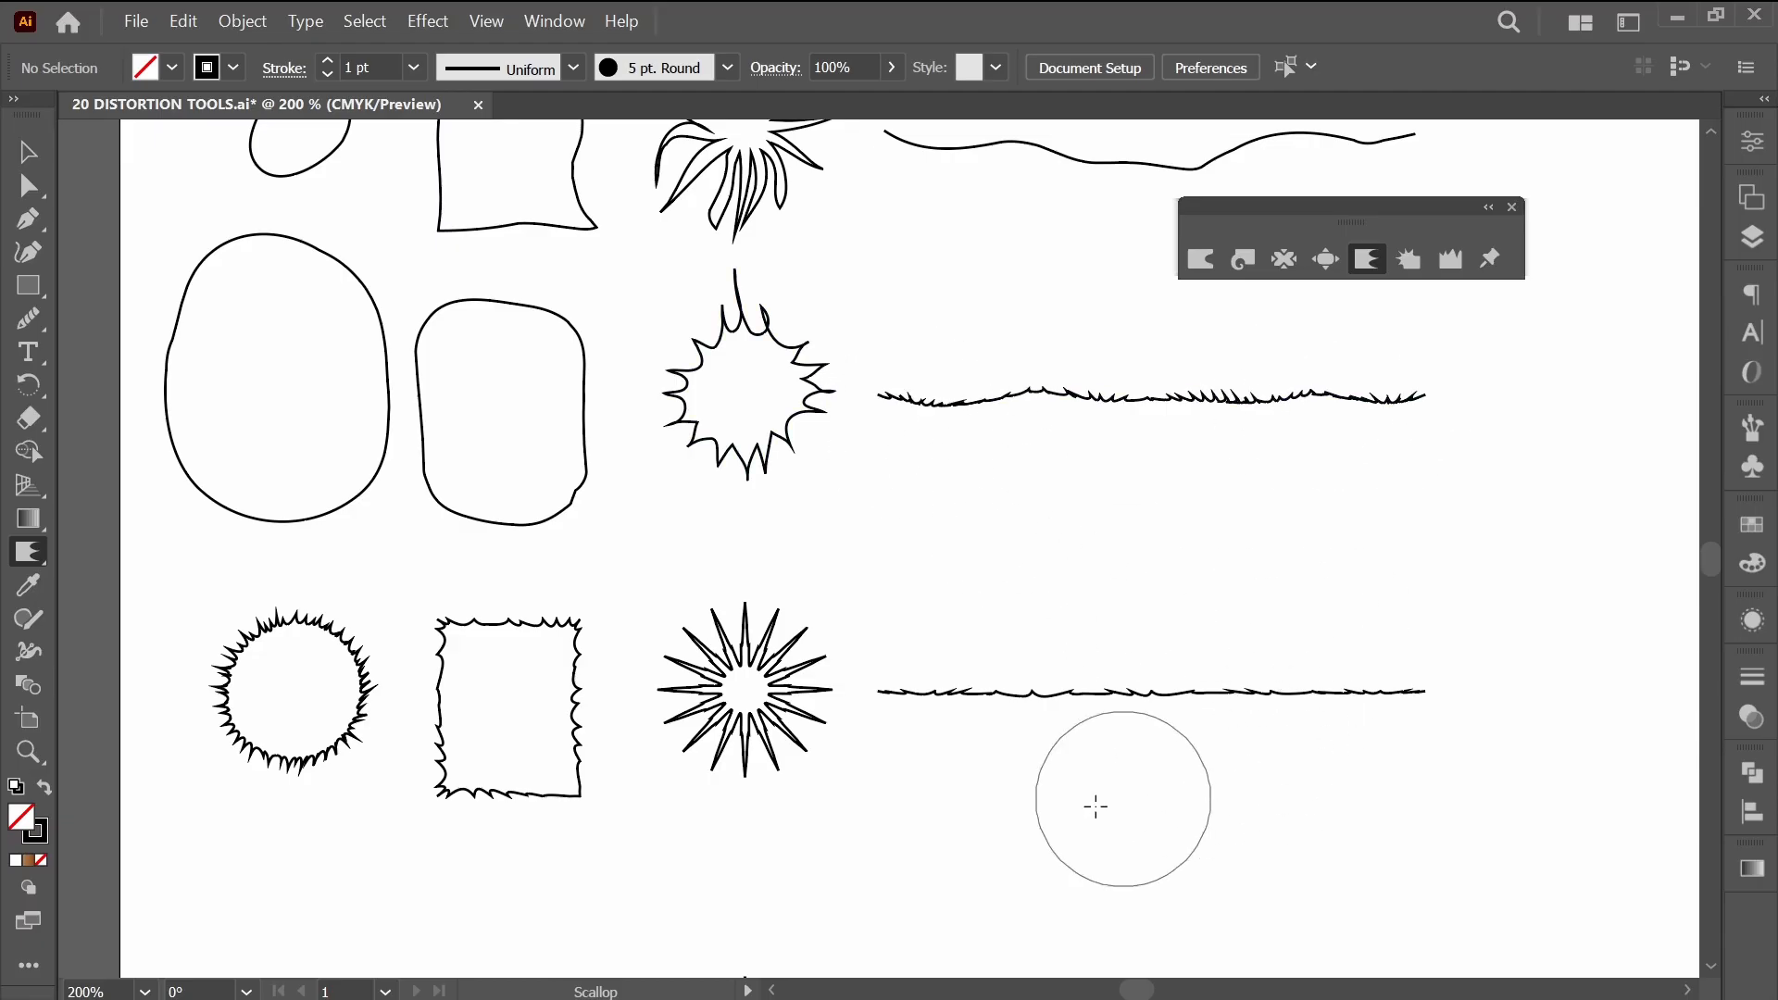
pyautogui.moveTo(561, 521)
pyautogui.mouseDown()
pyautogui.moveTo(527, 415)
pyautogui.moveTo(552, 436)
pyautogui.moveTo(531, 447)
pyautogui.moveTo(472, 383)
pyautogui.moveTo(459, 332)
pyautogui.moveTo(454, 453)
pyautogui.moveTo(494, 477)
pyautogui.moveTo(534, 361)
pyautogui.mouseUp()
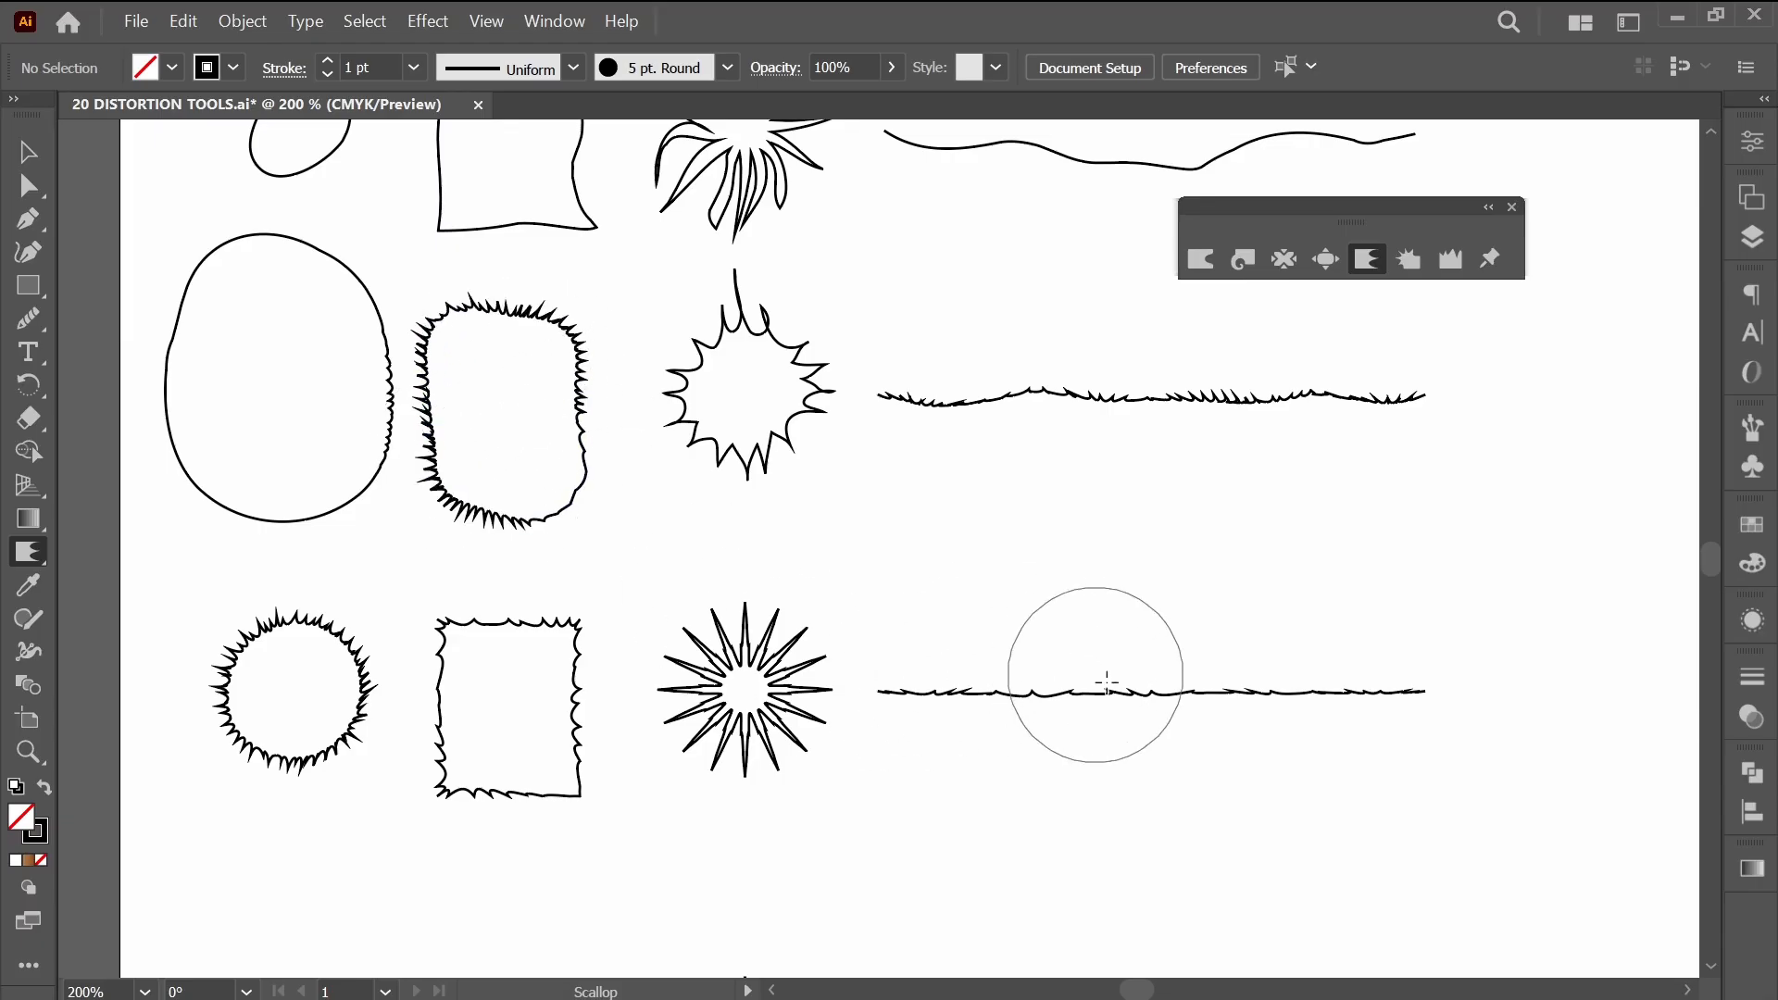
# Crystallize the circle's outline in the next undistorted row into outward spikes, and the rectangle's edges beside it likewise.
pyautogui.moveTo(1173, 793); pyautogui.dragTo(1189, 432)
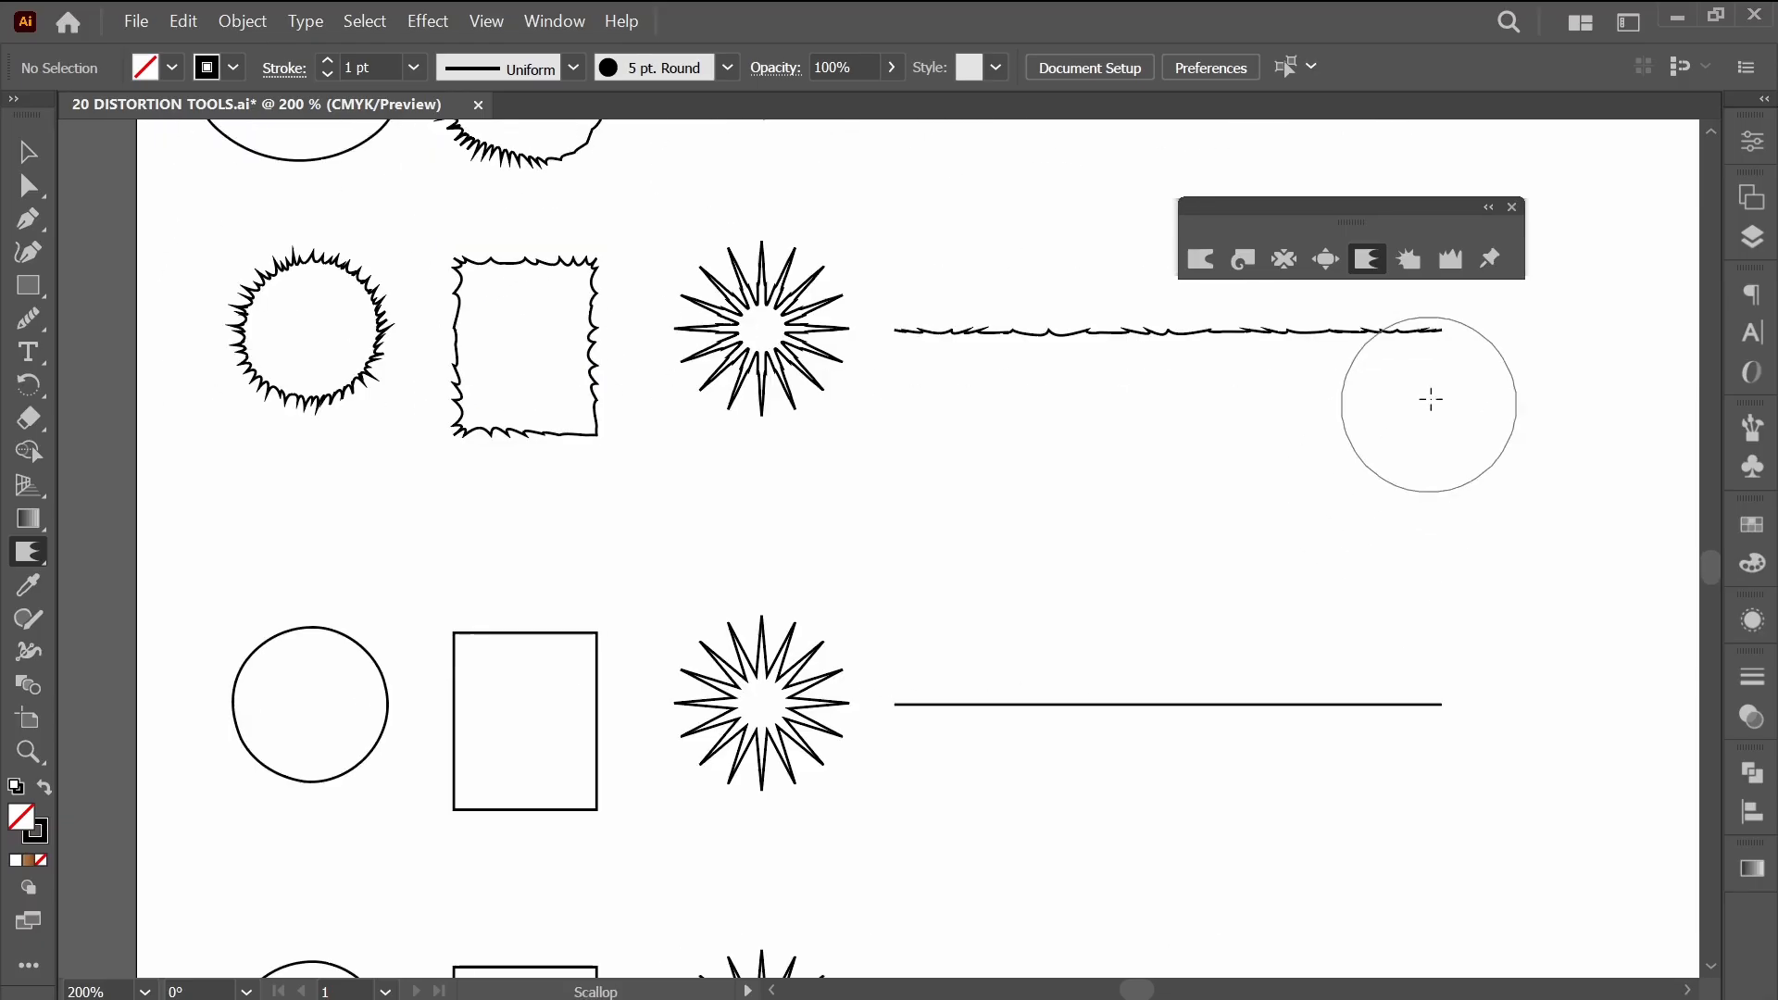
pyautogui.moveTo(628, 645); pyautogui.dragTo(865, 541)
pyautogui.click(1411, 265)
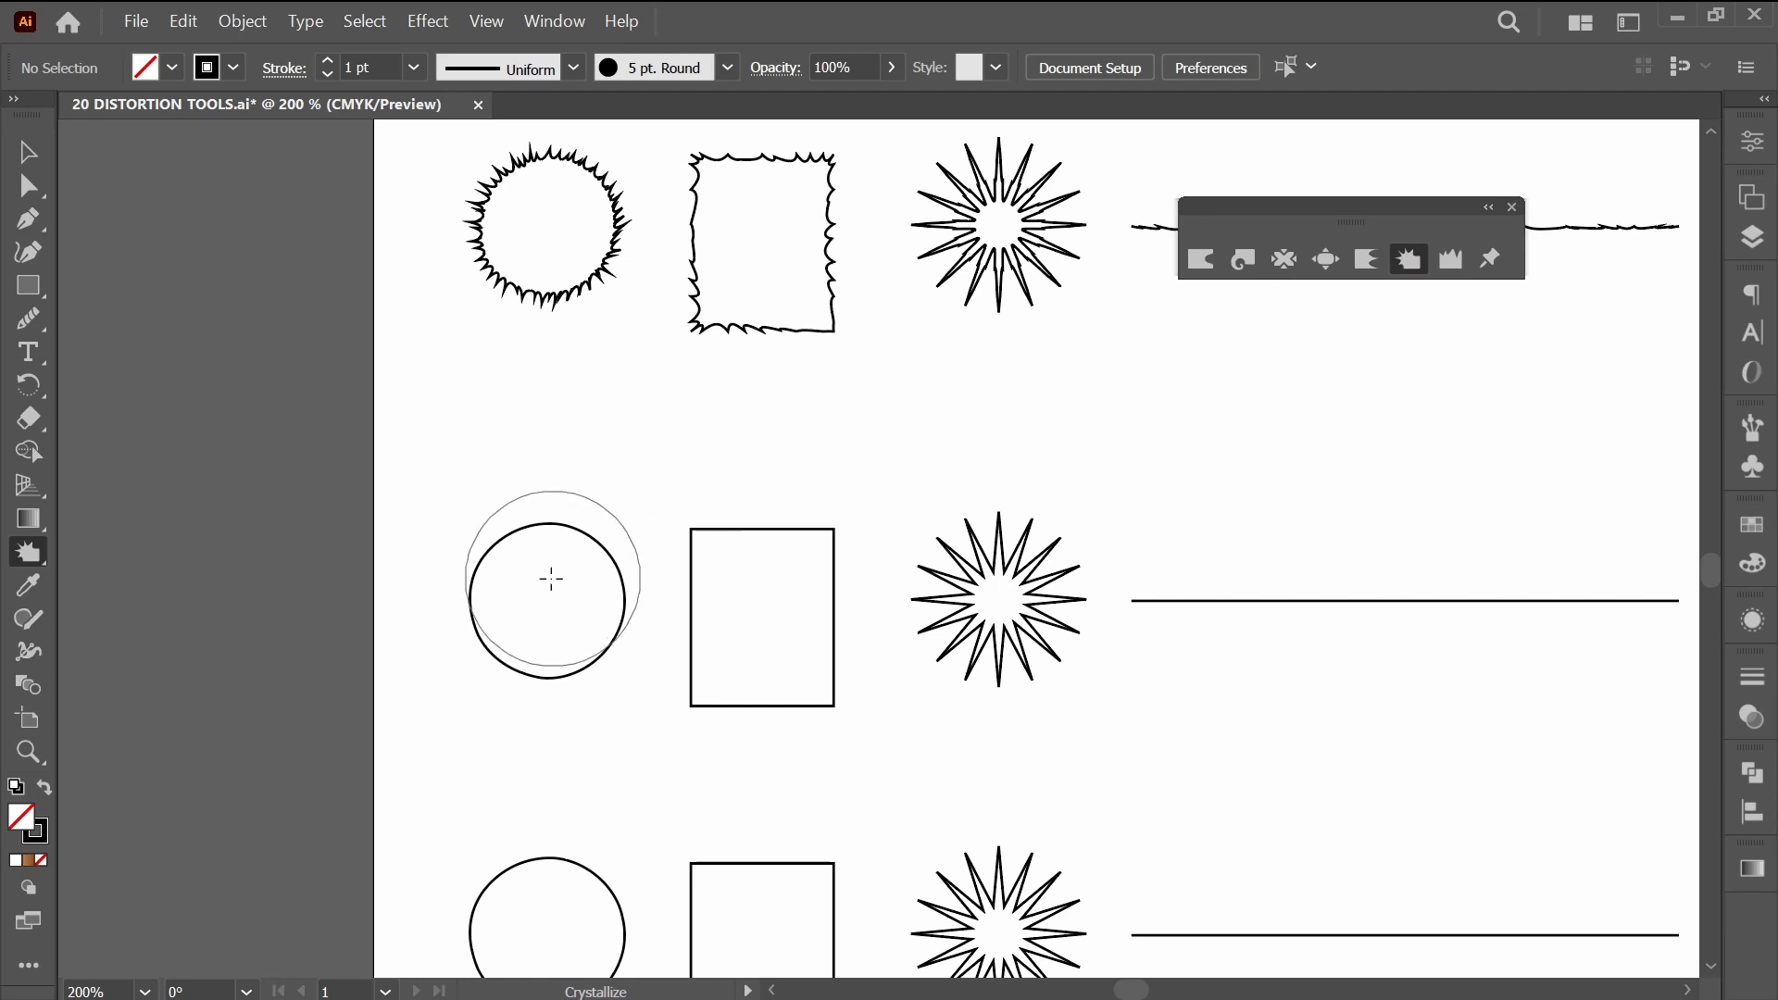
pyautogui.moveTo(547, 580)
pyautogui.mouseDown()
pyautogui.moveTo(553, 640)
pyautogui.moveTo(590, 617)
pyautogui.moveTo(590, 589)
pyautogui.moveTo(525, 568)
pyautogui.moveTo(529, 636)
pyautogui.moveTo(581, 588)
pyautogui.moveTo(577, 557)
pyautogui.moveTo(526, 558)
pyautogui.moveTo(536, 601)
pyautogui.mouseUp()
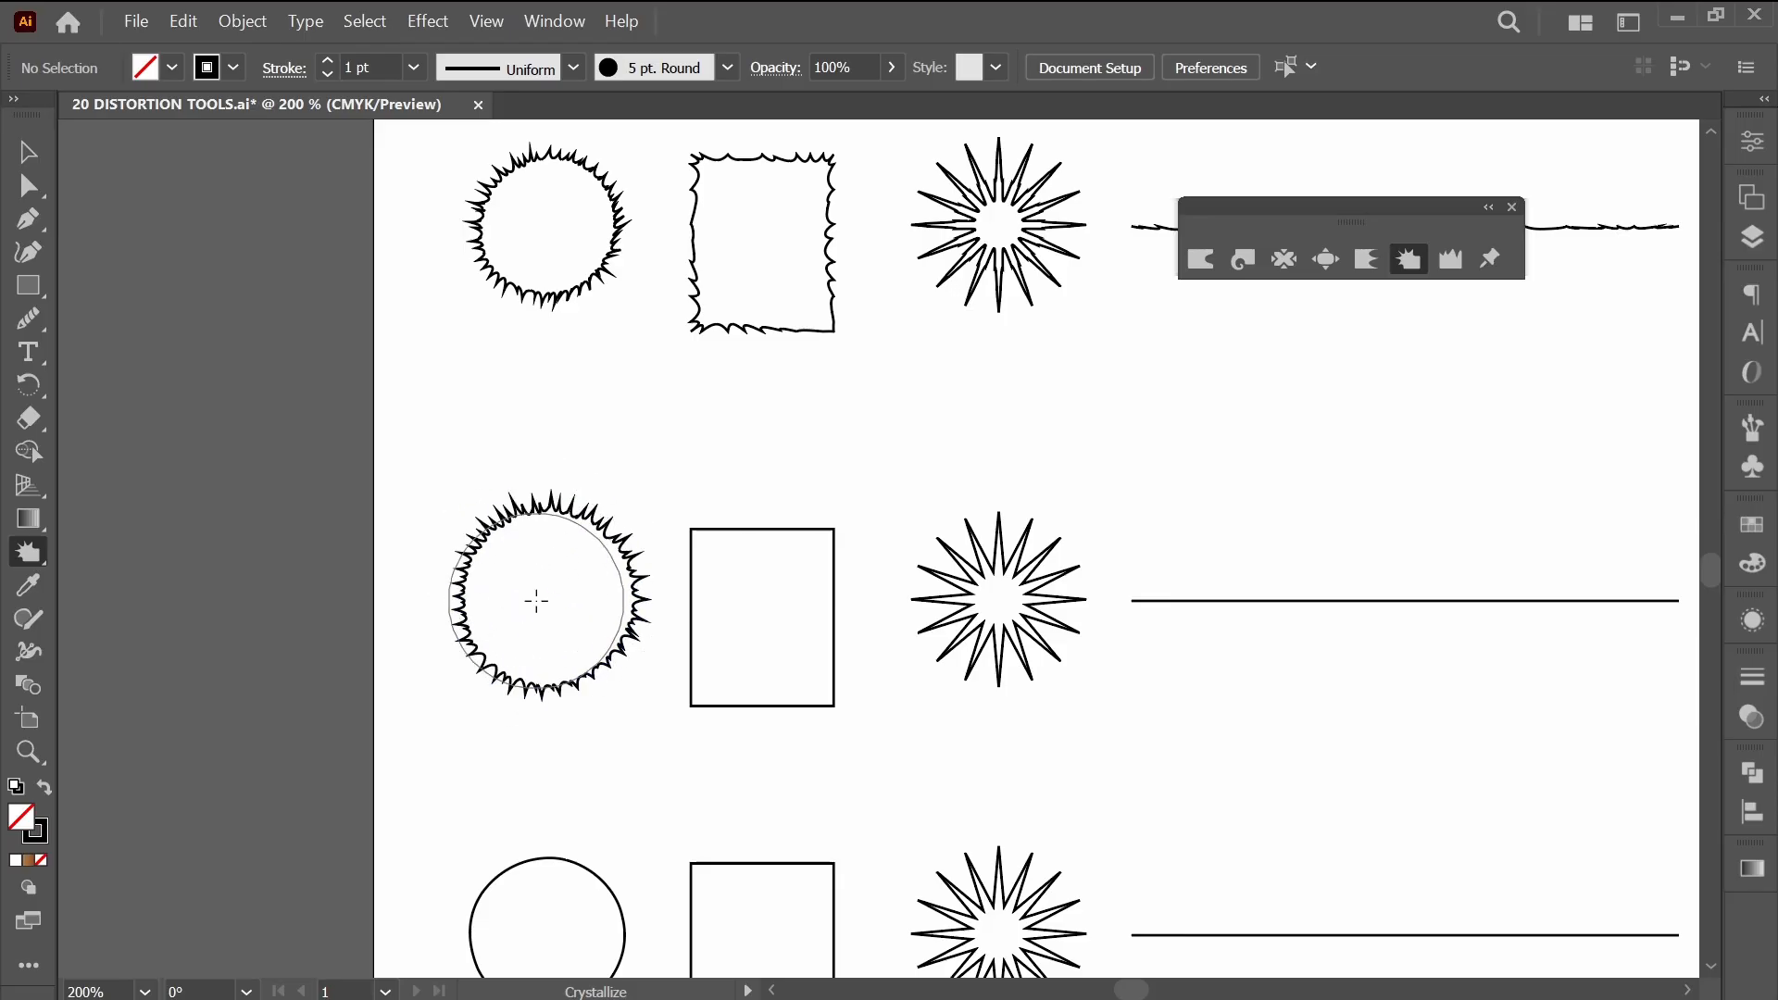
pyautogui.click(583, 637)
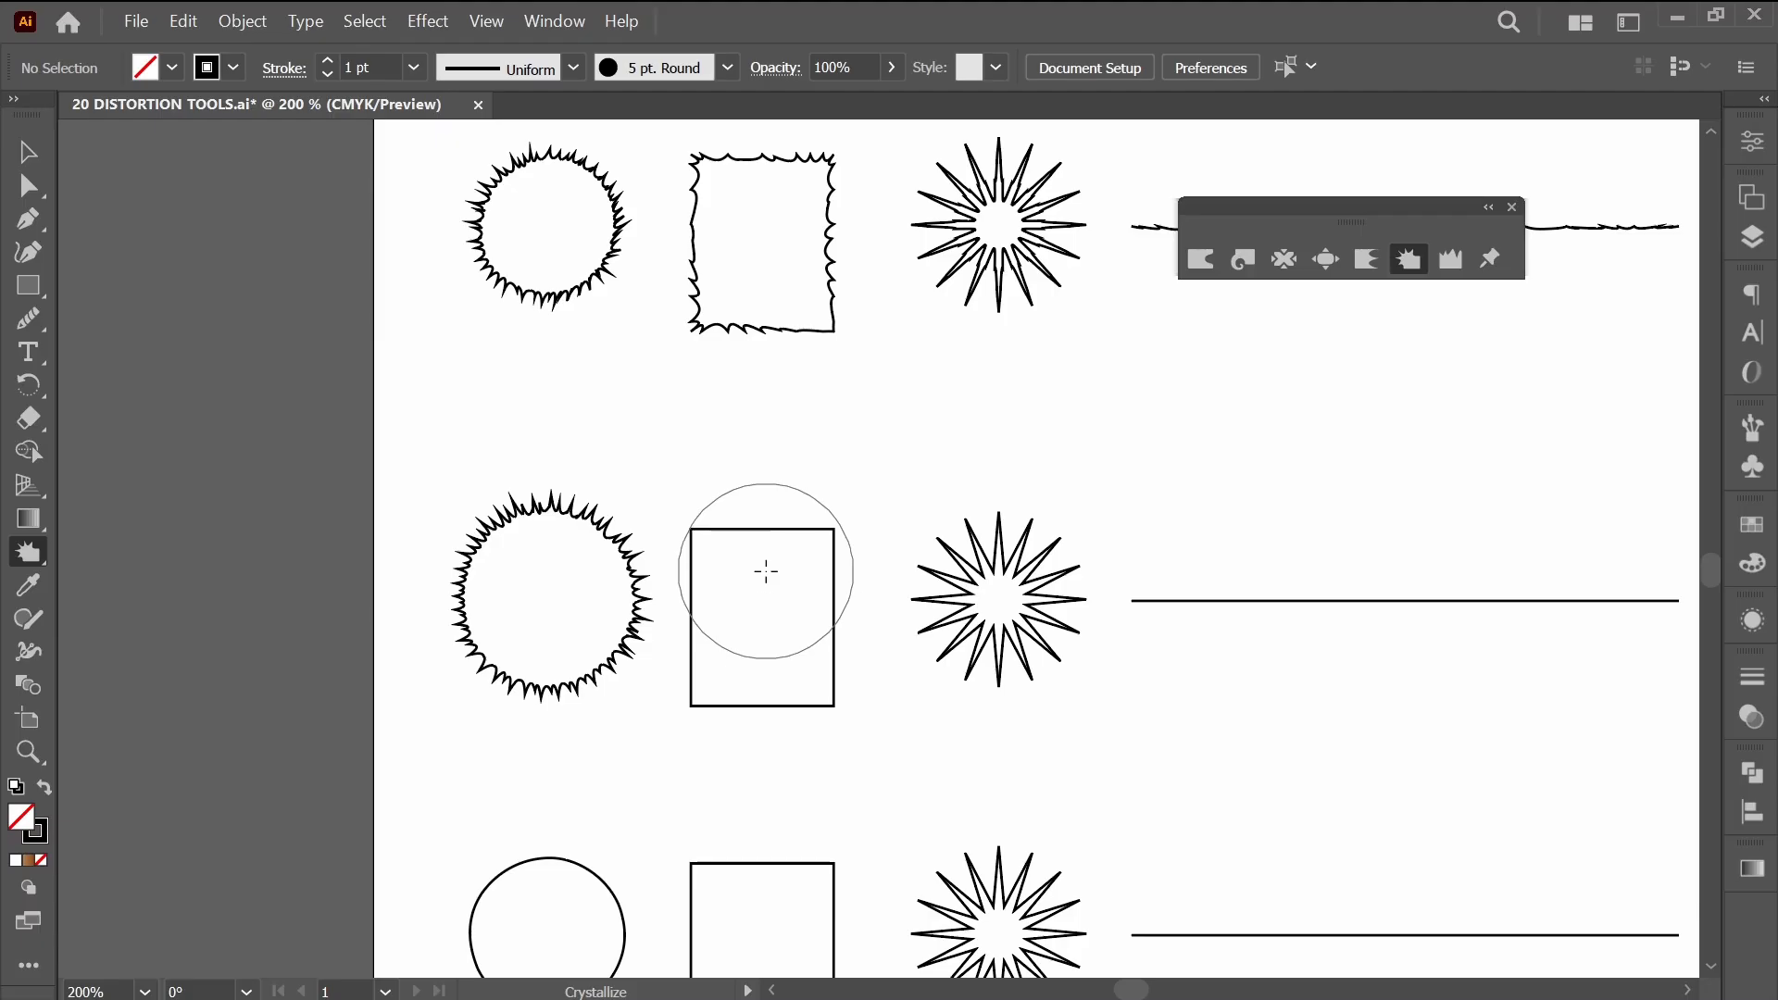
pyautogui.moveTo(766, 572)
pyautogui.mouseDown()
pyautogui.moveTo(757, 640)
pyautogui.moveTo(808, 677)
pyautogui.moveTo(729, 674)
pyautogui.mouseUp()
pyautogui.moveTo(714, 547)
pyautogui.mouseDown()
pyautogui.moveTo(750, 566)
pyautogui.moveTo(805, 551)
pyautogui.mouseUp()
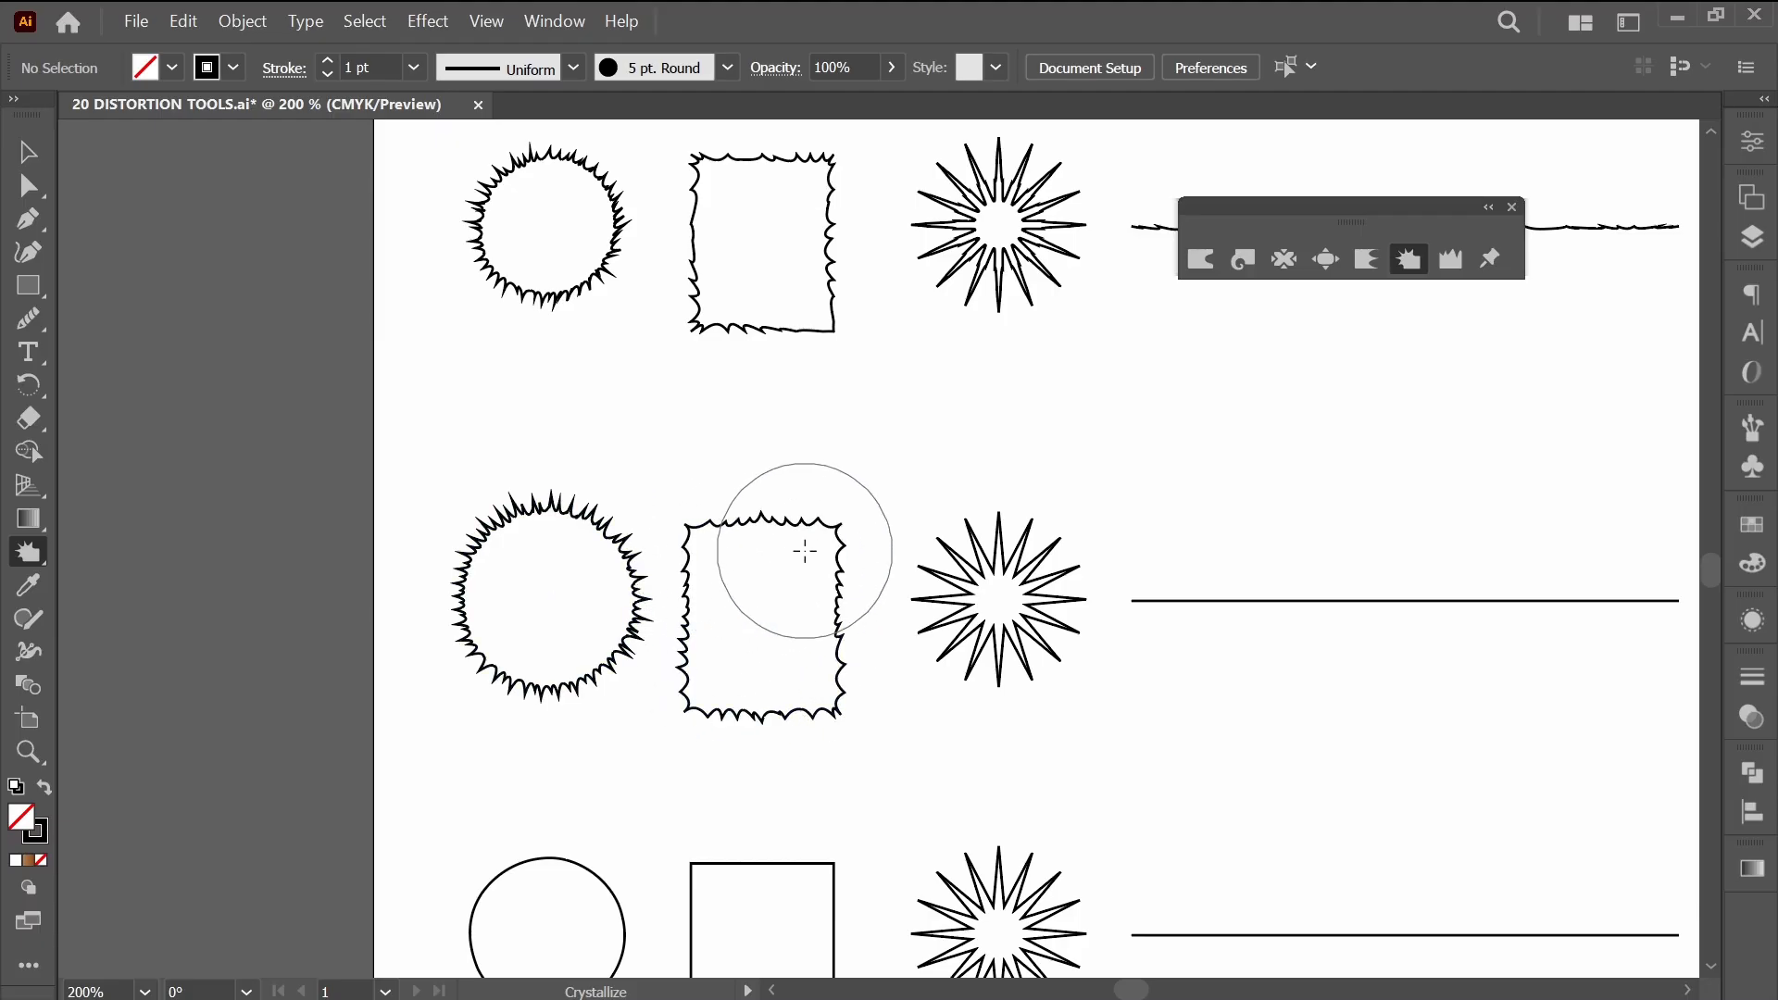
# Crystallize the starburst in the same row with repeated strokes into a dense ring of fine spikes with an open centre.
pyautogui.hscroll(3, 1019, 762)
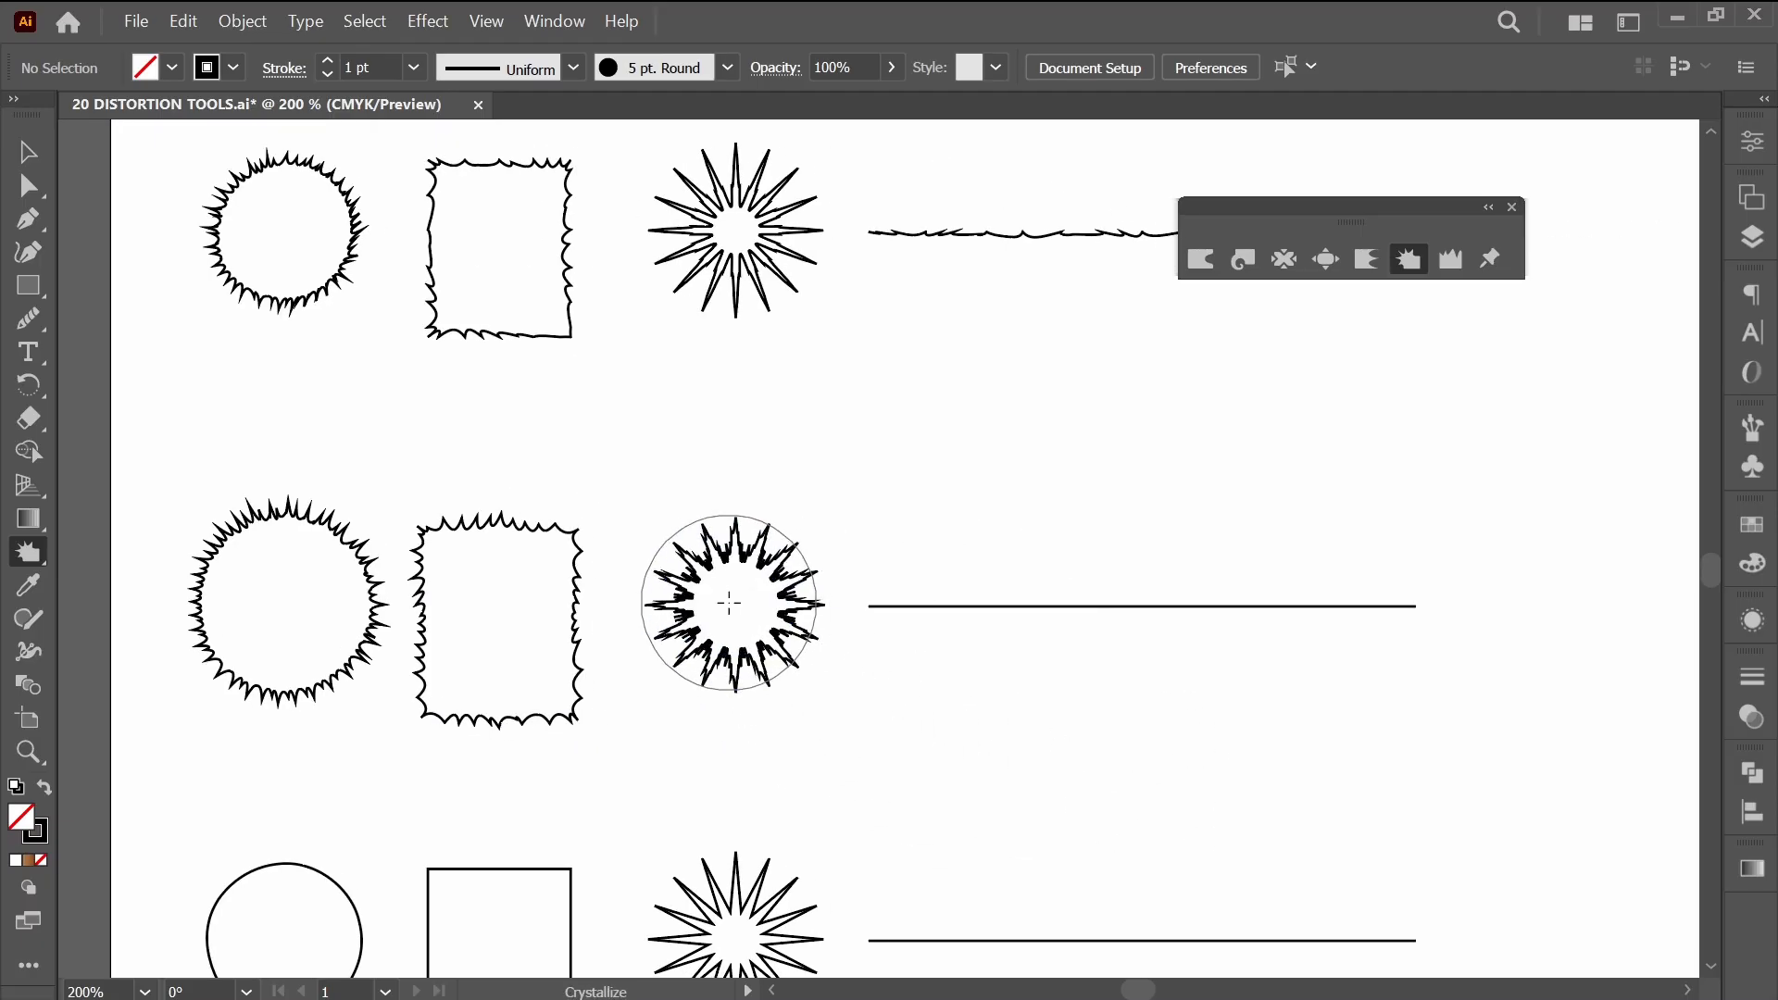
pyautogui.moveTo(729, 603)
pyautogui.mouseDown()
pyautogui.moveTo(771, 650)
pyautogui.moveTo(757, 601)
pyautogui.mouseUp()
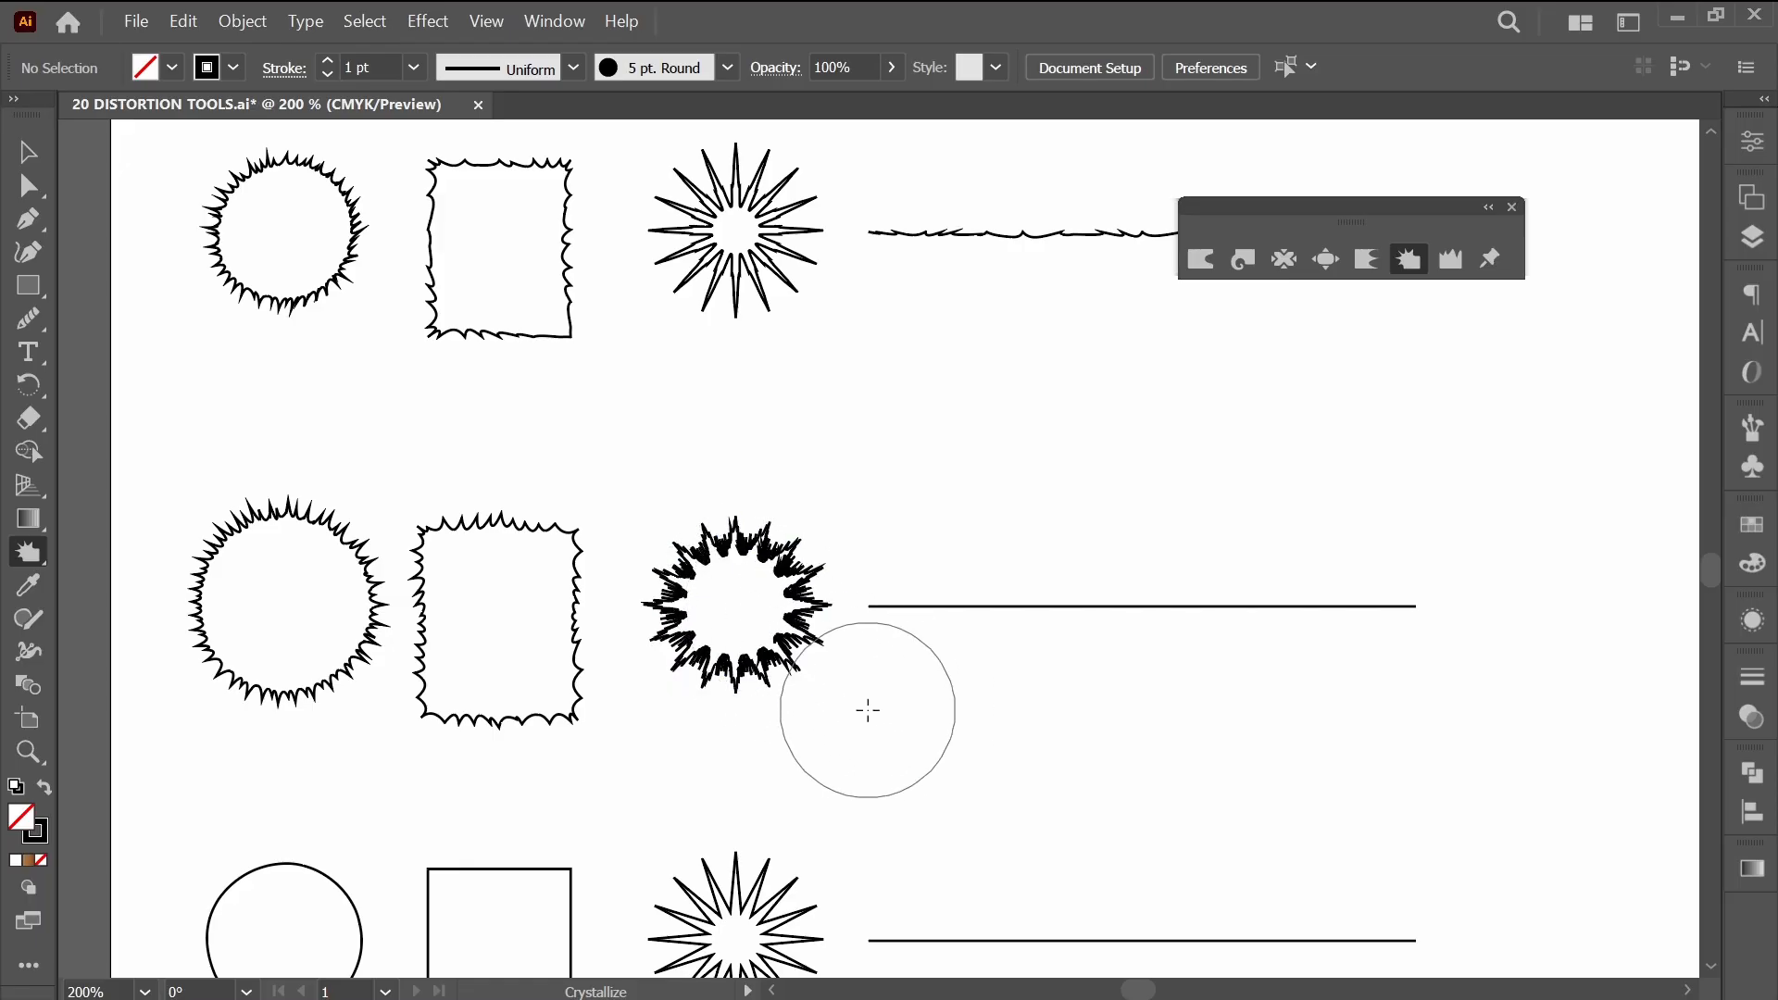
pyautogui.click(719, 578)
pyautogui.click(752, 632)
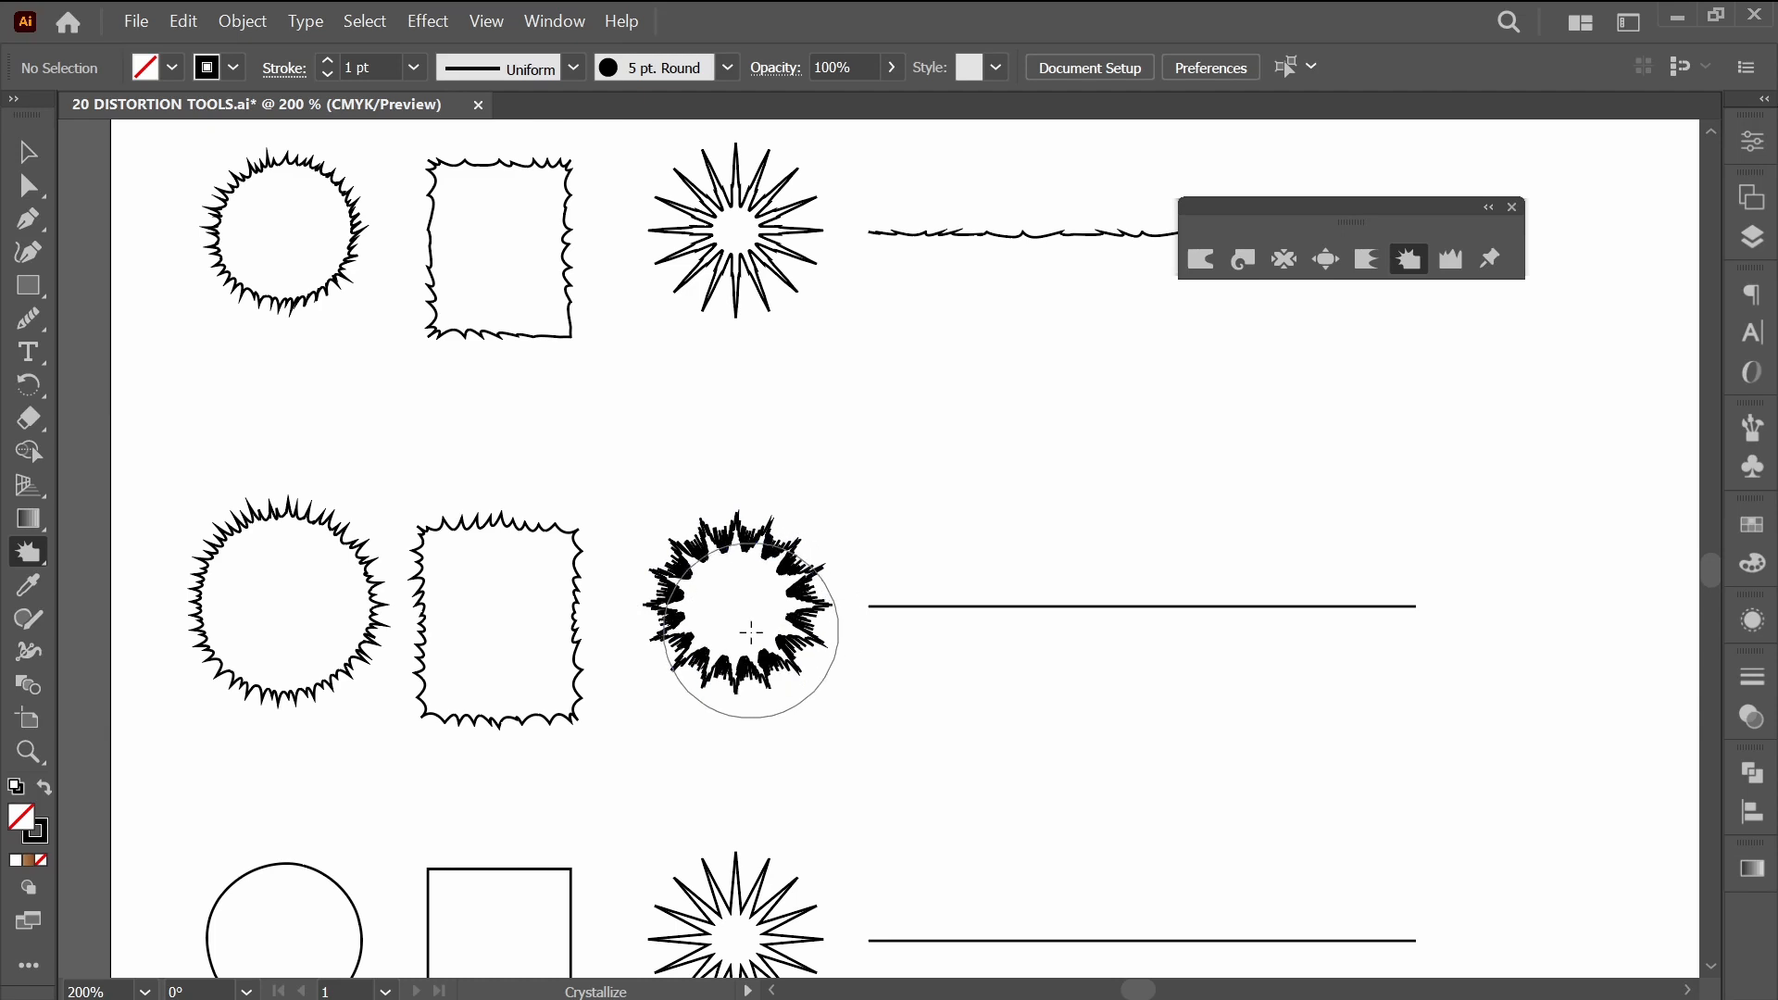
pyautogui.moveTo(752, 631)
pyautogui.mouseDown()
pyautogui.moveTo(710, 655)
pyautogui.moveTo(753, 571)
pyautogui.moveTo(783, 590)
pyautogui.mouseUp()
pyautogui.moveTo(866, 725); pyautogui.dragTo(879, 728)
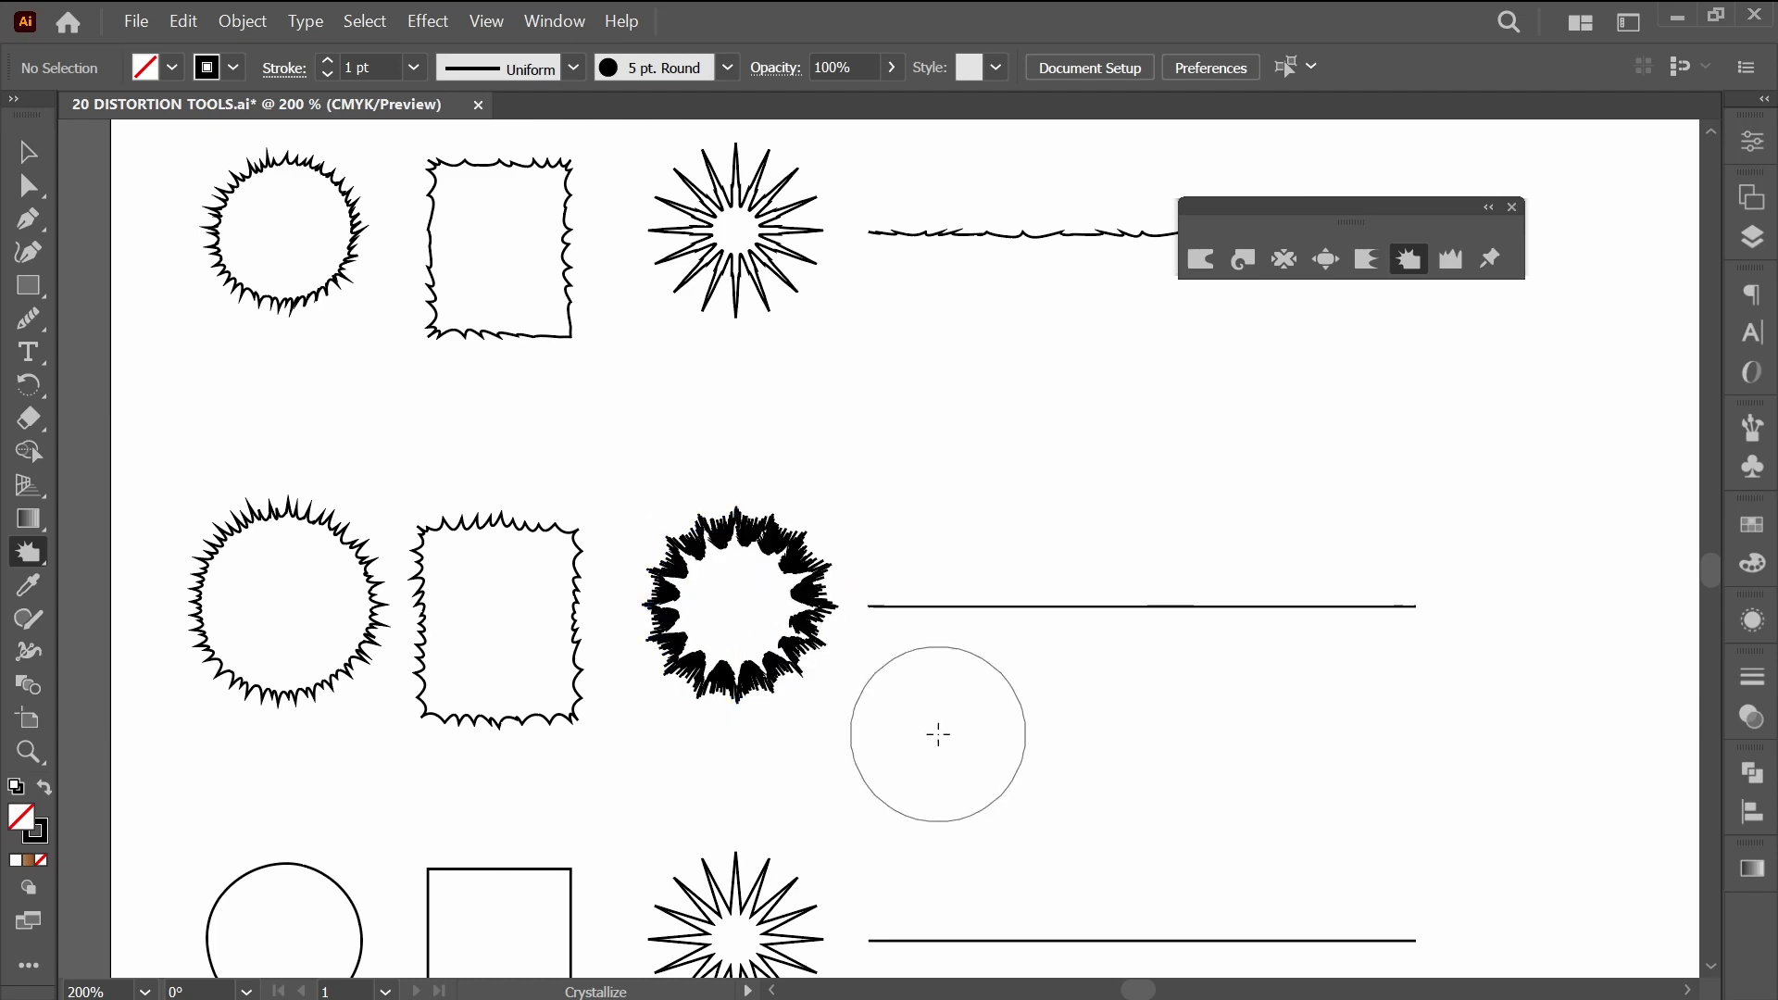
# Examine the crystallized starburst's paths up close in Outline view, and return to Preview.
pyautogui.scroll(4, 778, 619)
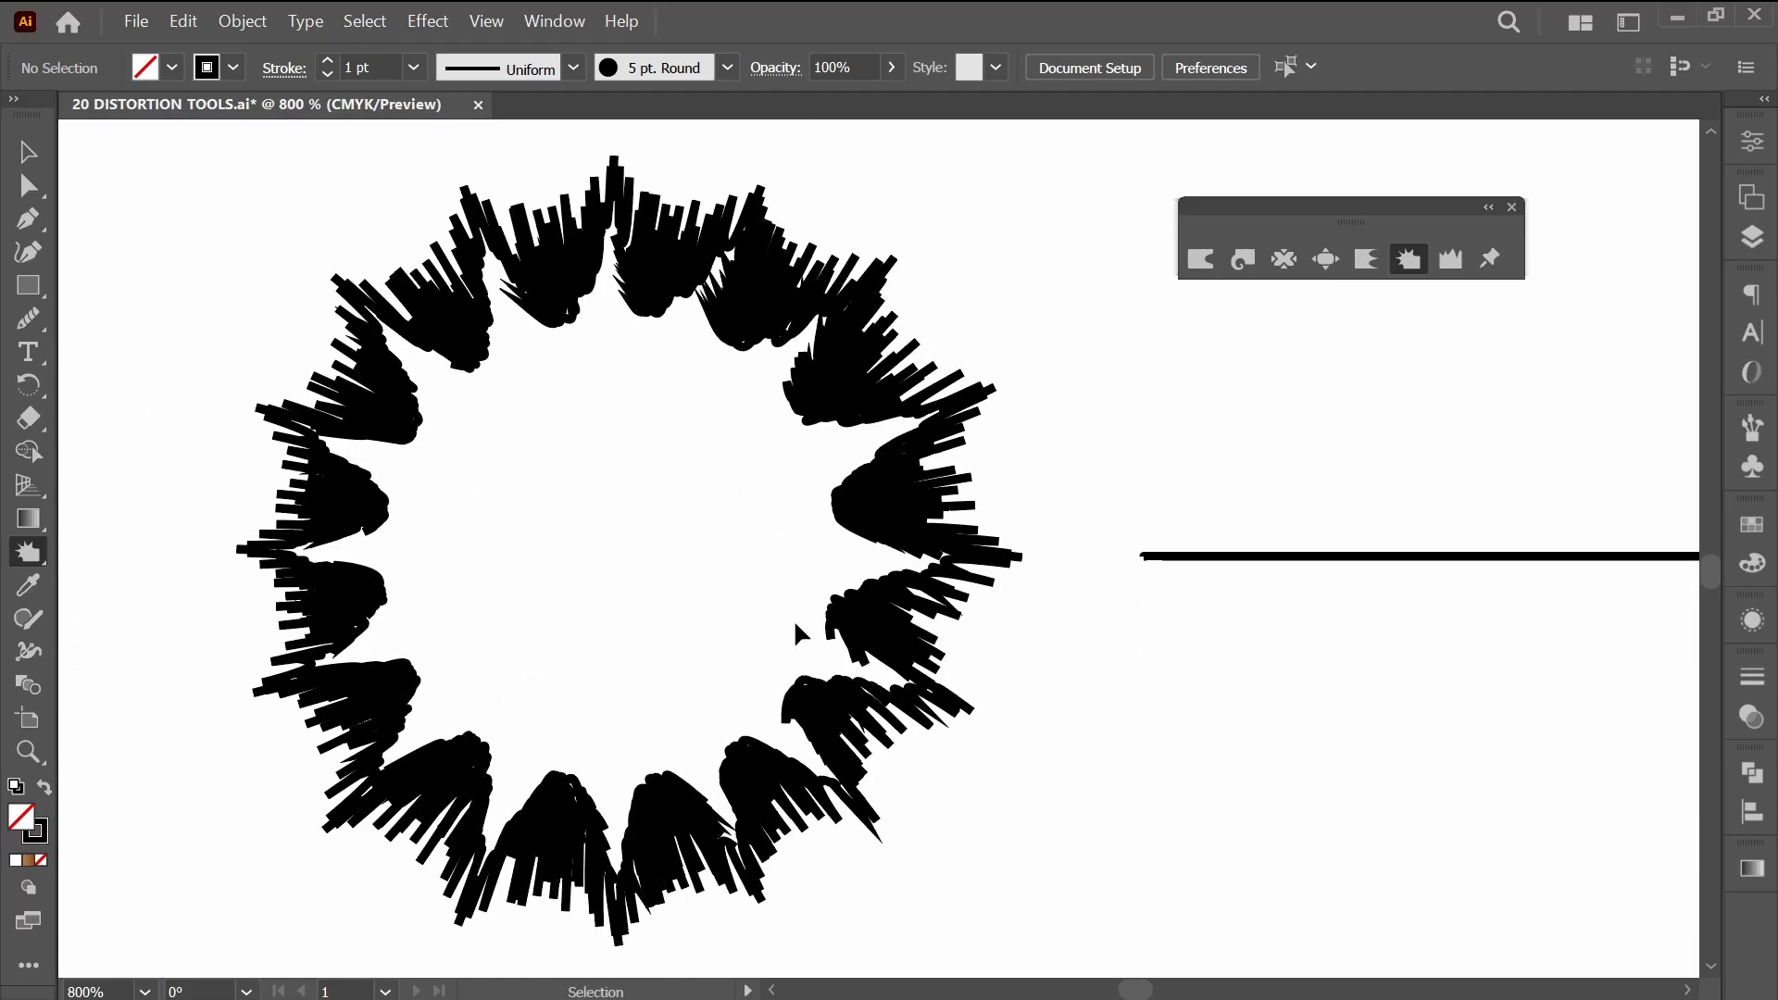
pyautogui.hotkey('ctrl', 'y')
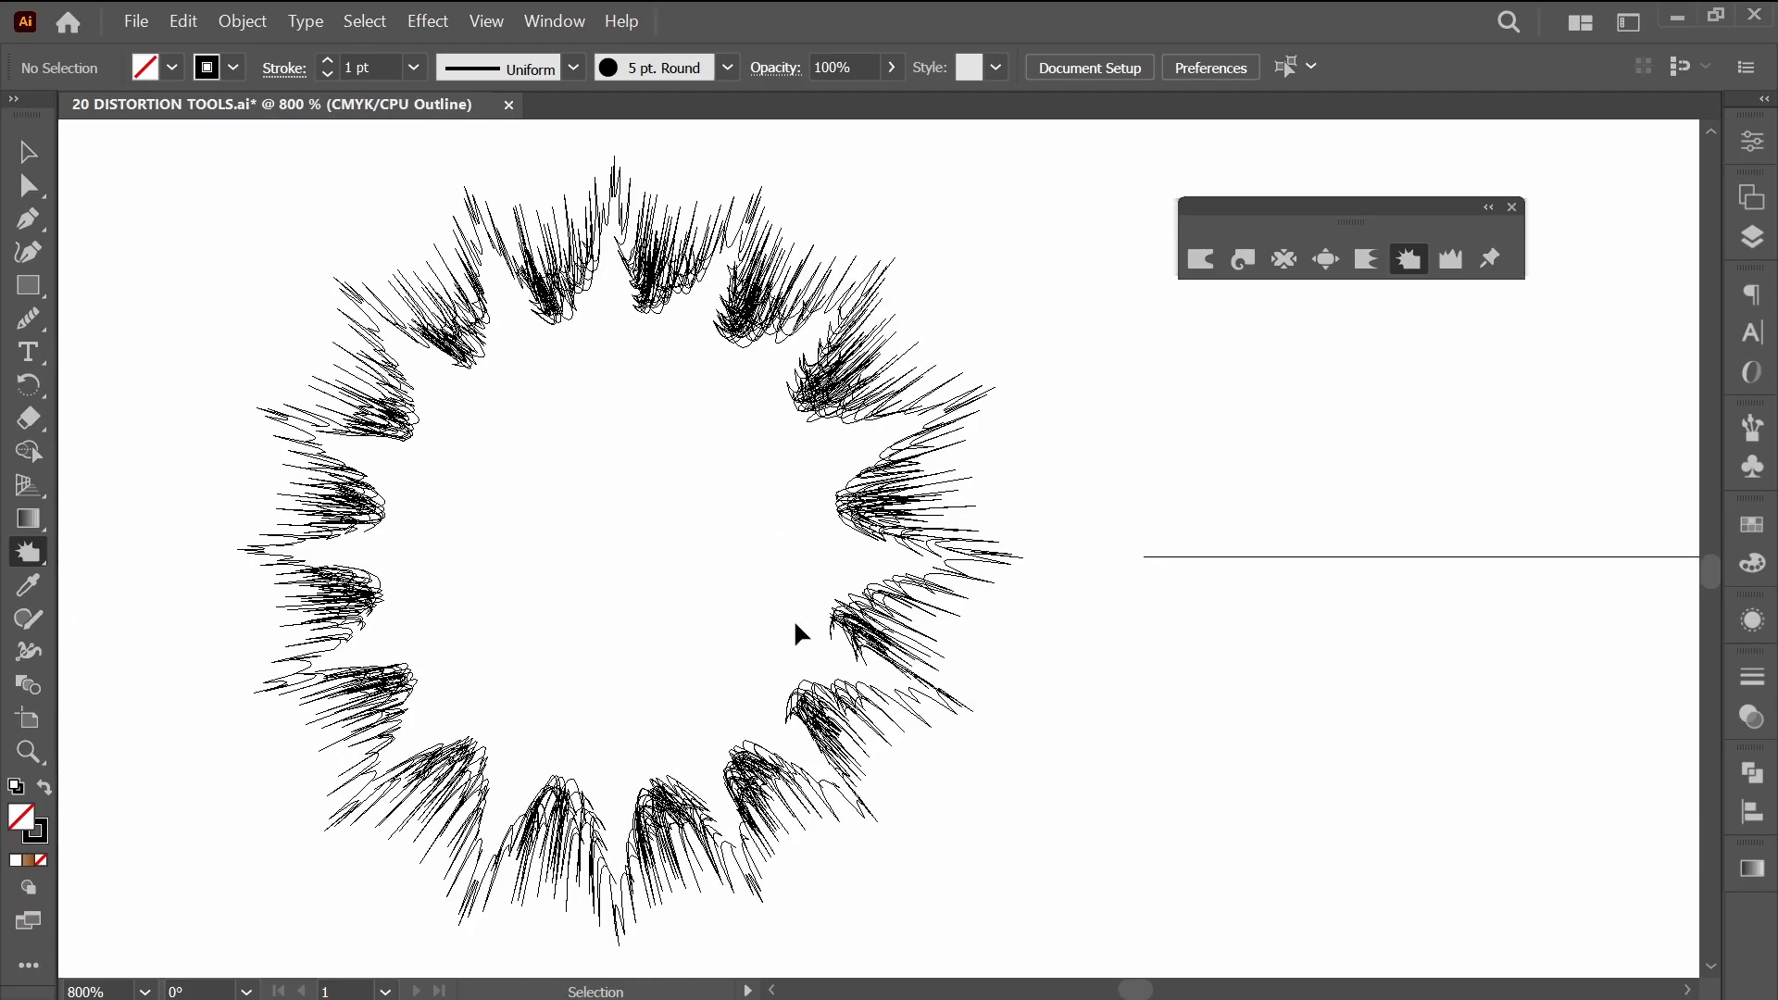
pyautogui.hotkey('ctrl', 'y')
# Crystallize the straight line beside the starburst along its full length into small upward peaks.
pyautogui.click(956, 627)
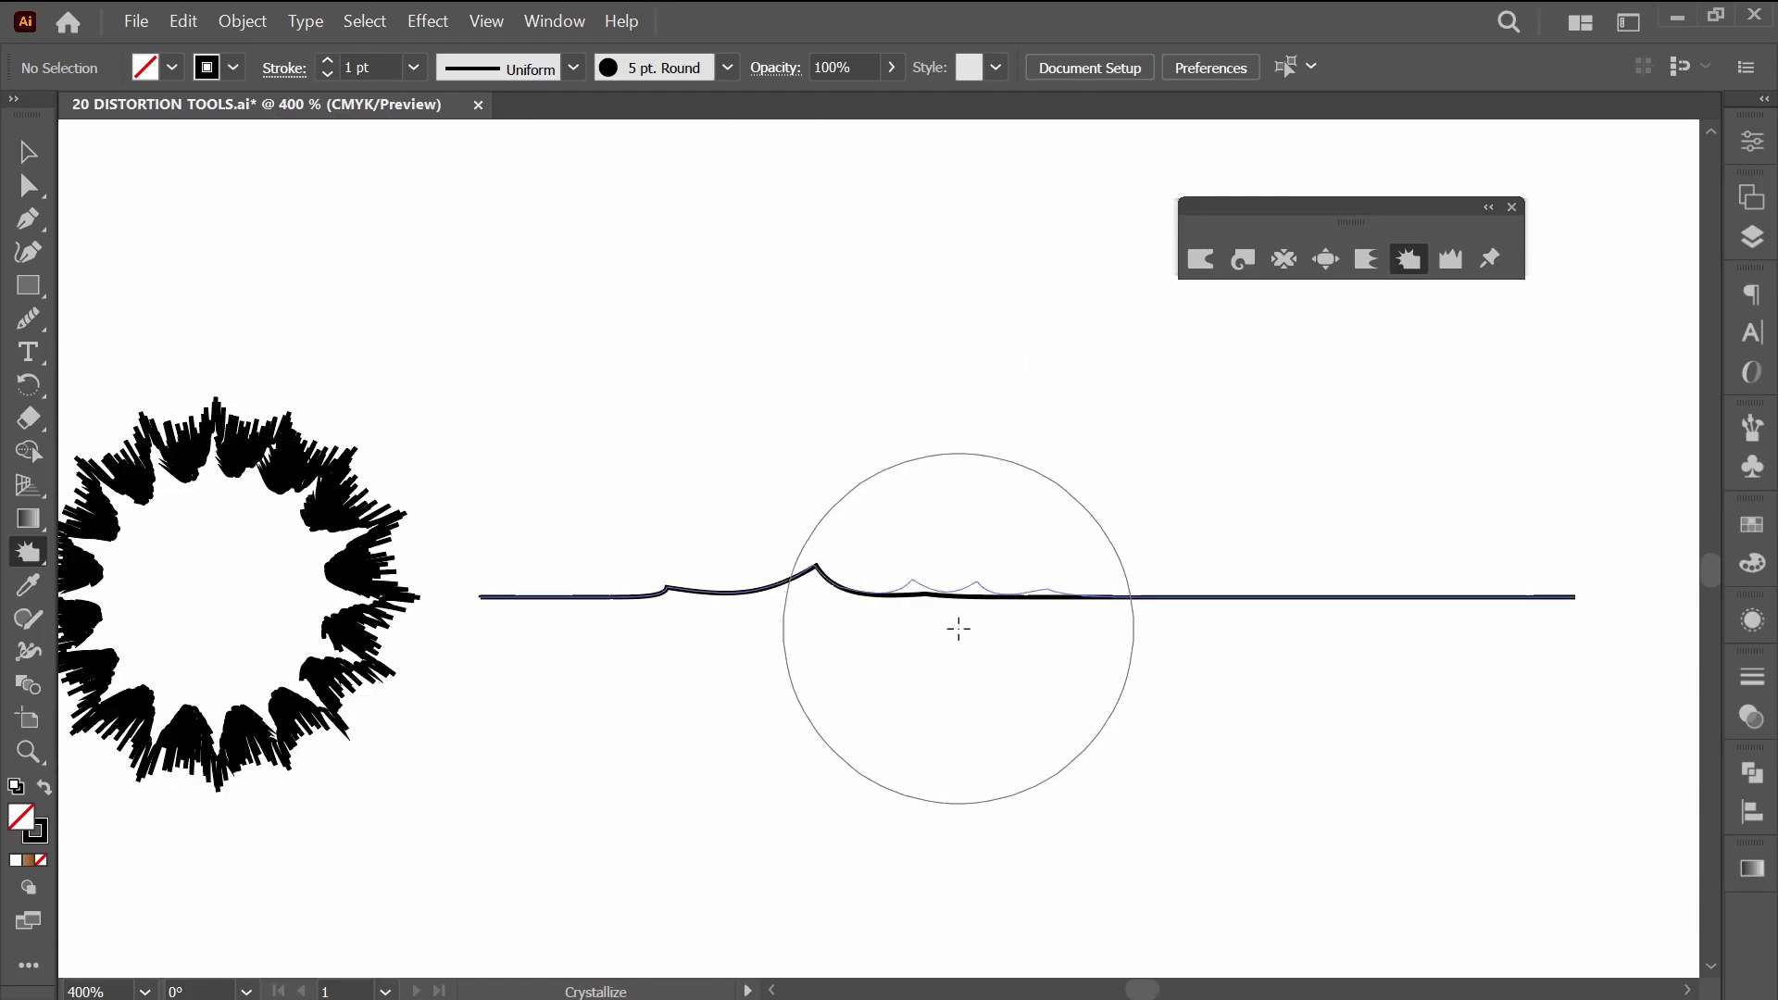
pyautogui.click(1202, 635)
pyautogui.moveTo(1227, 635); pyautogui.dragTo(1512, 620)
pyautogui.click(616, 622)
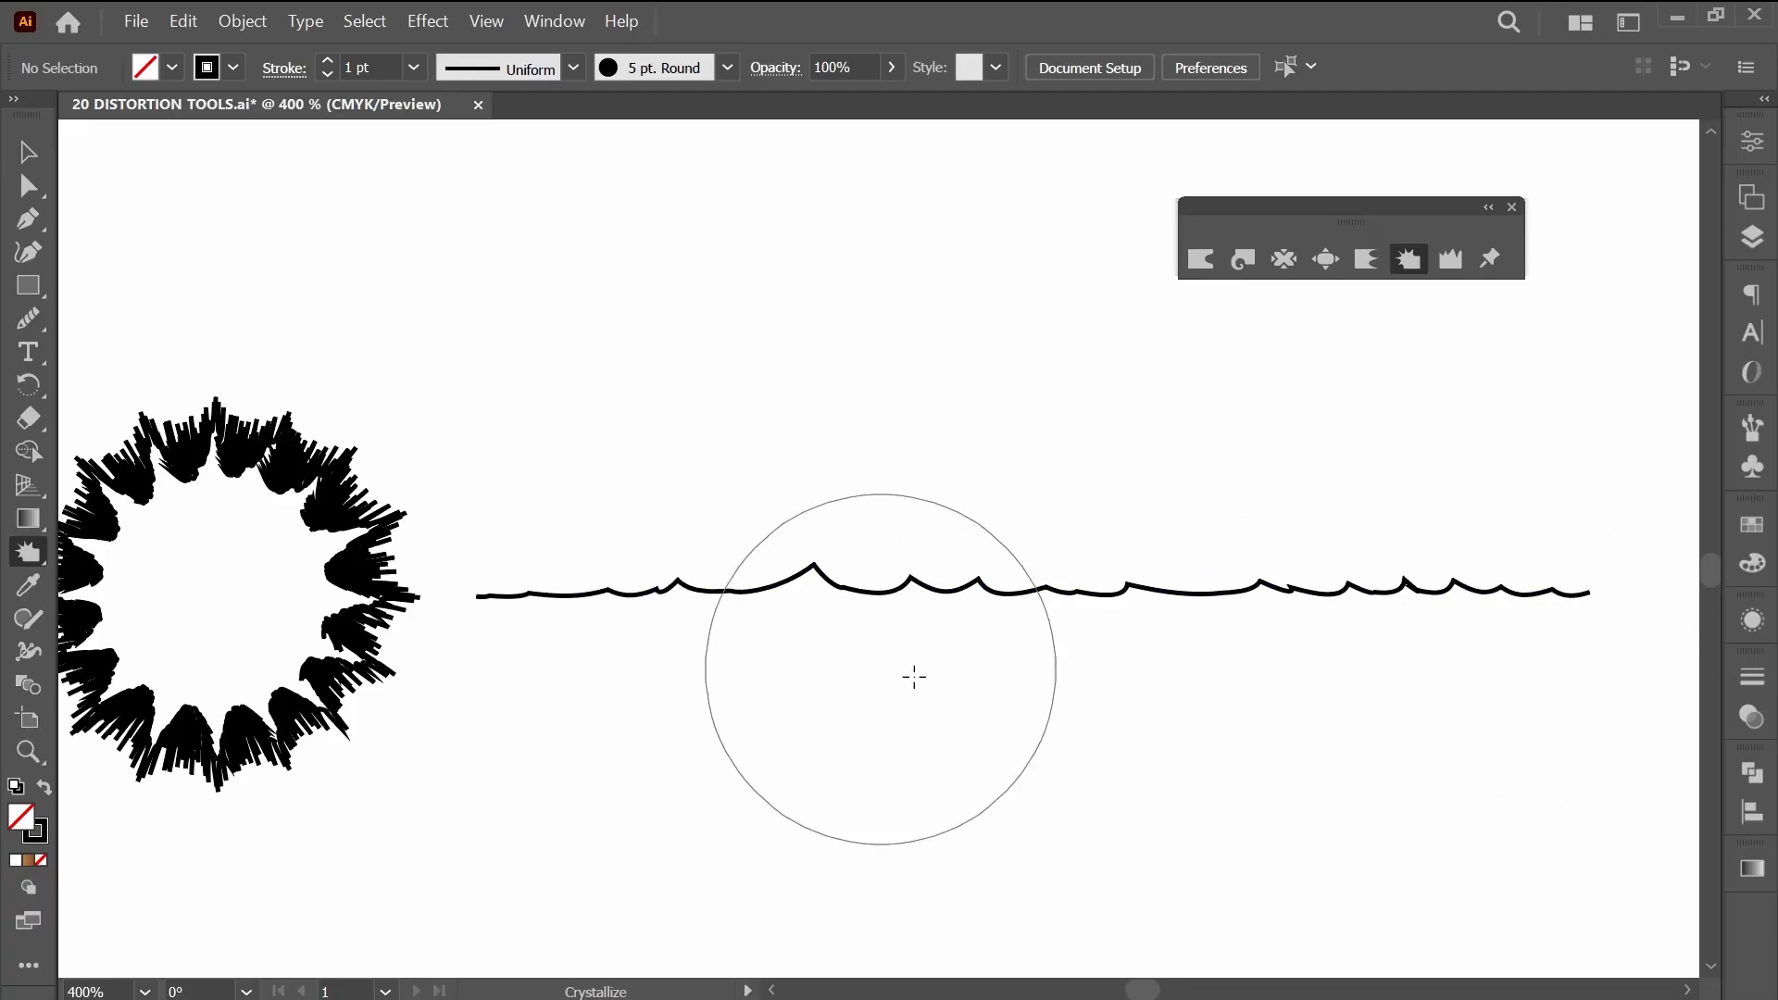
pyautogui.scroll(-5, 1129, 698)
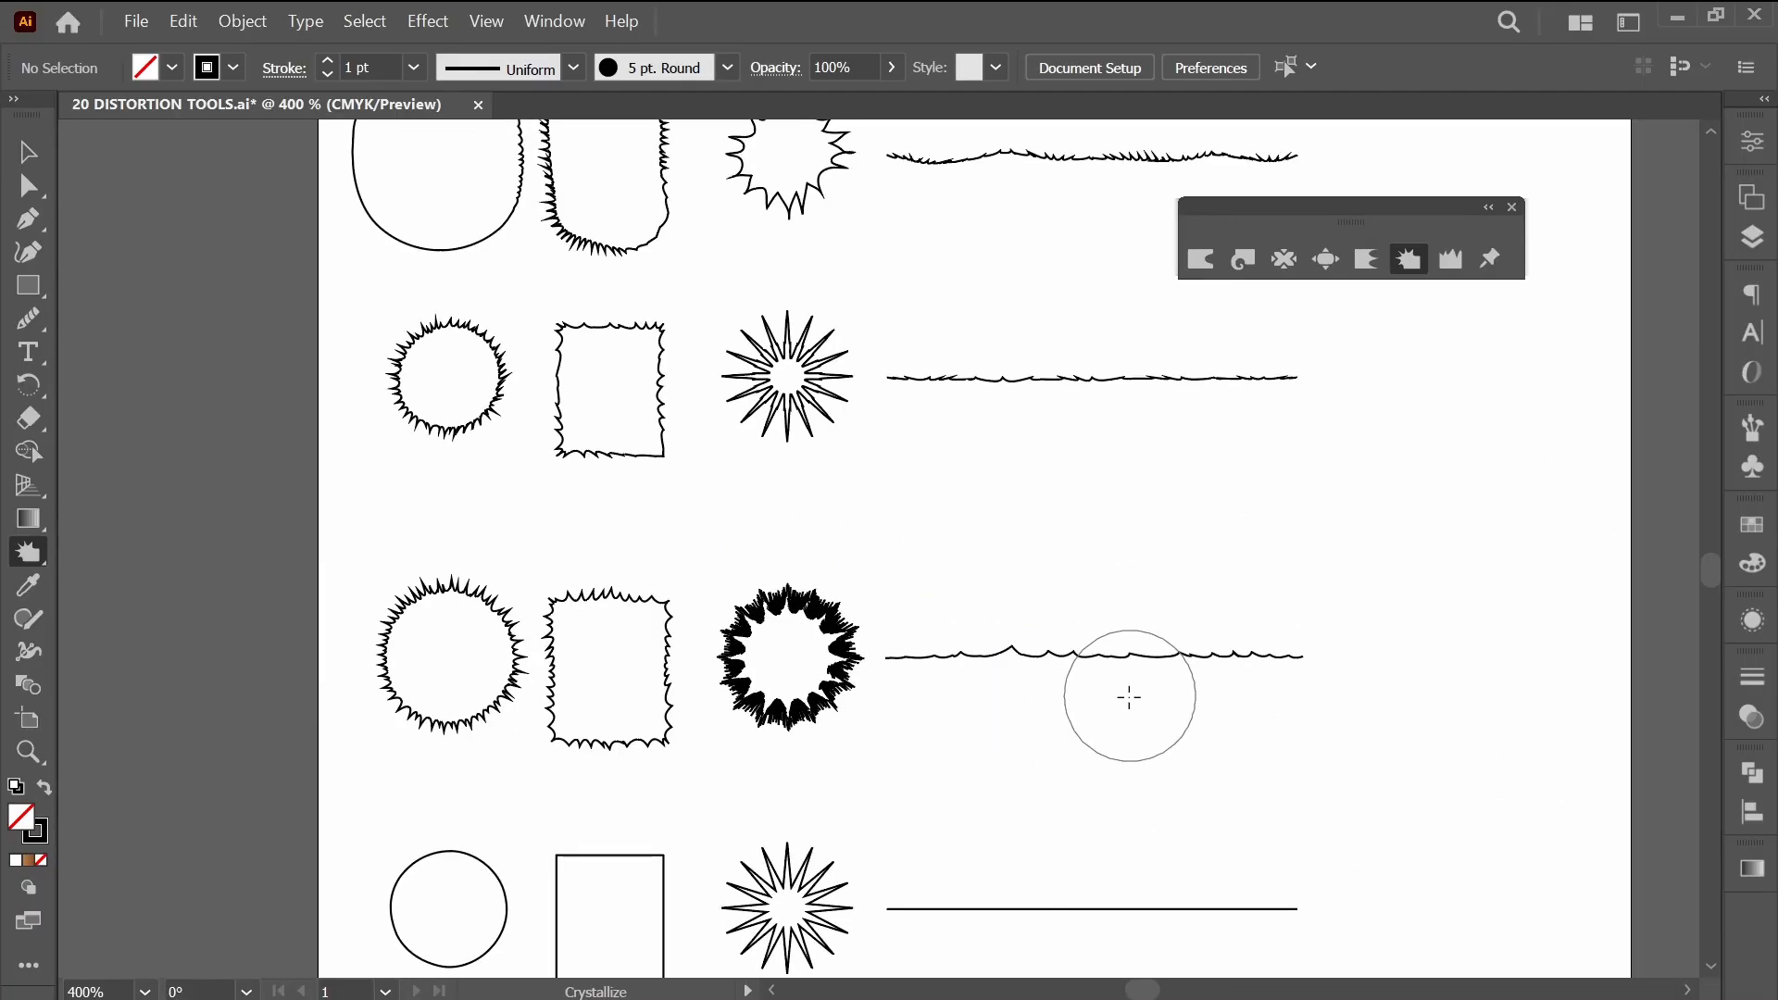
pyautogui.moveTo(1207, 747); pyautogui.dragTo(1172, 685)
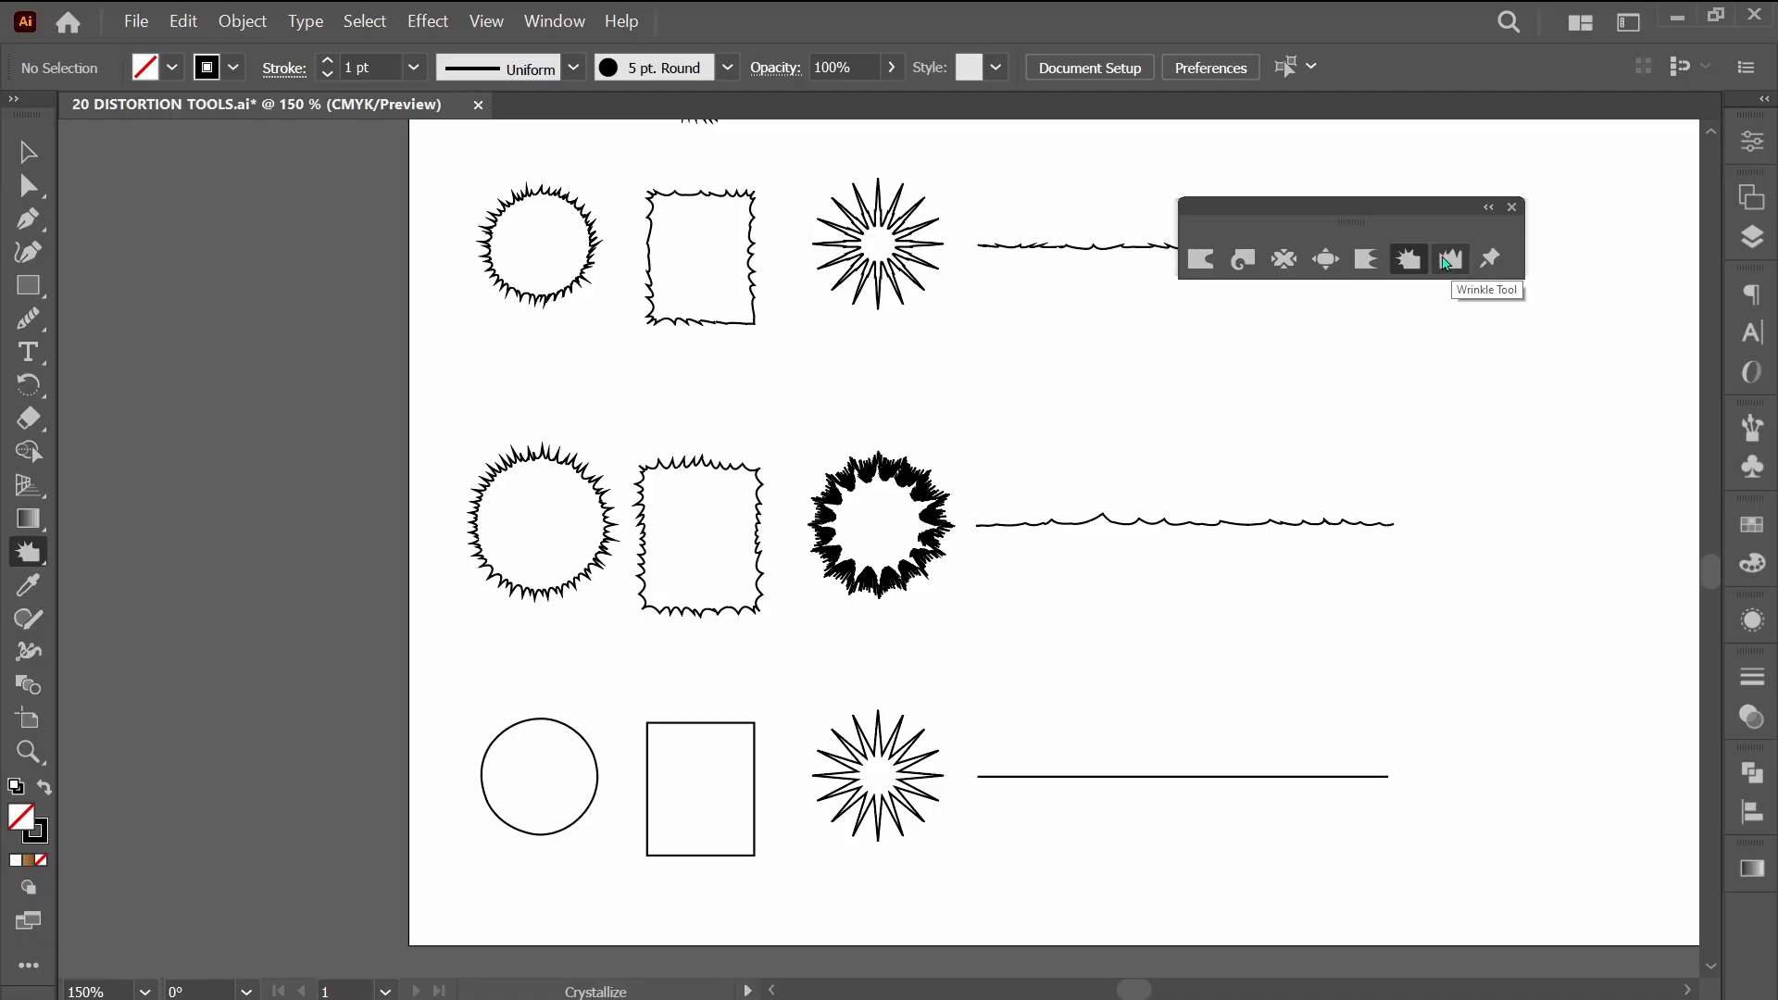
# Use the Wrinkle tool to ripple the outlines of the circle and the rectangle in the last undistorted row.
pyautogui.click(1447, 262)
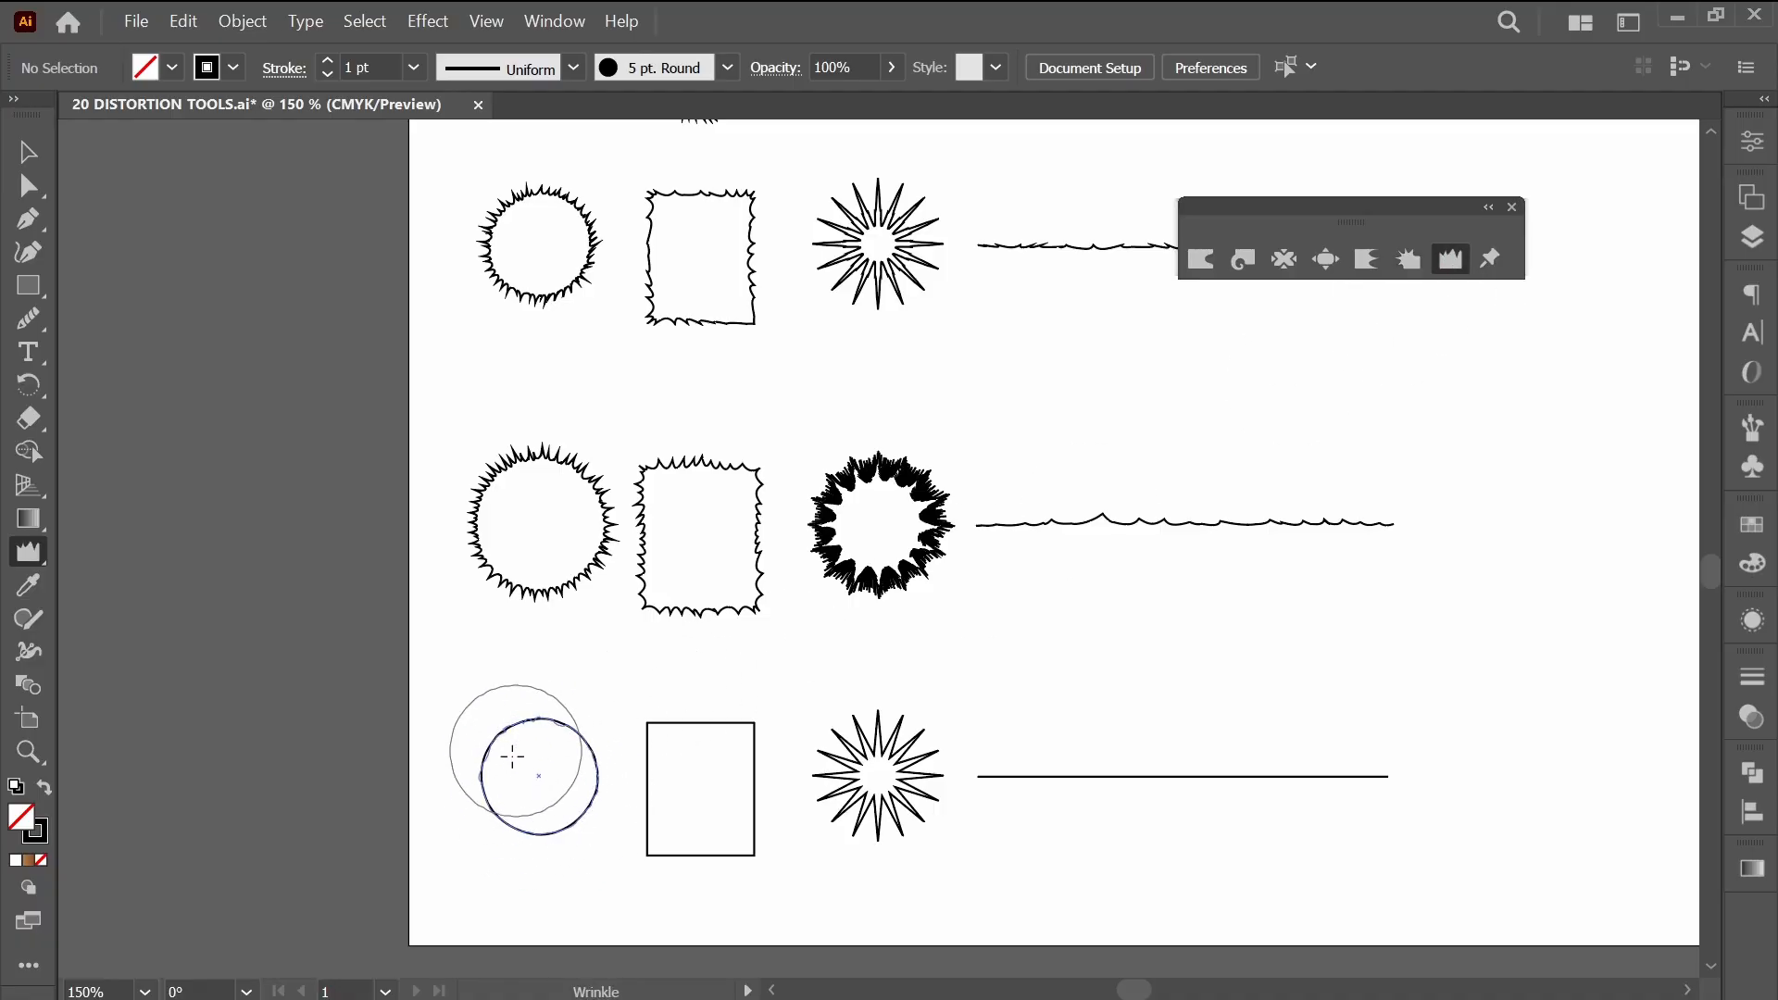
pyautogui.moveTo(512, 757)
pyautogui.mouseDown()
pyautogui.moveTo(529, 782)
pyautogui.moveTo(491, 824)
pyautogui.mouseUp()
pyautogui.moveTo(609, 792)
pyautogui.mouseDown()
pyautogui.moveTo(617, 810)
pyautogui.moveTo(704, 763)
pyautogui.moveTo(765, 651)
pyautogui.mouseUp()
pyautogui.scroll(4, 704, 793)
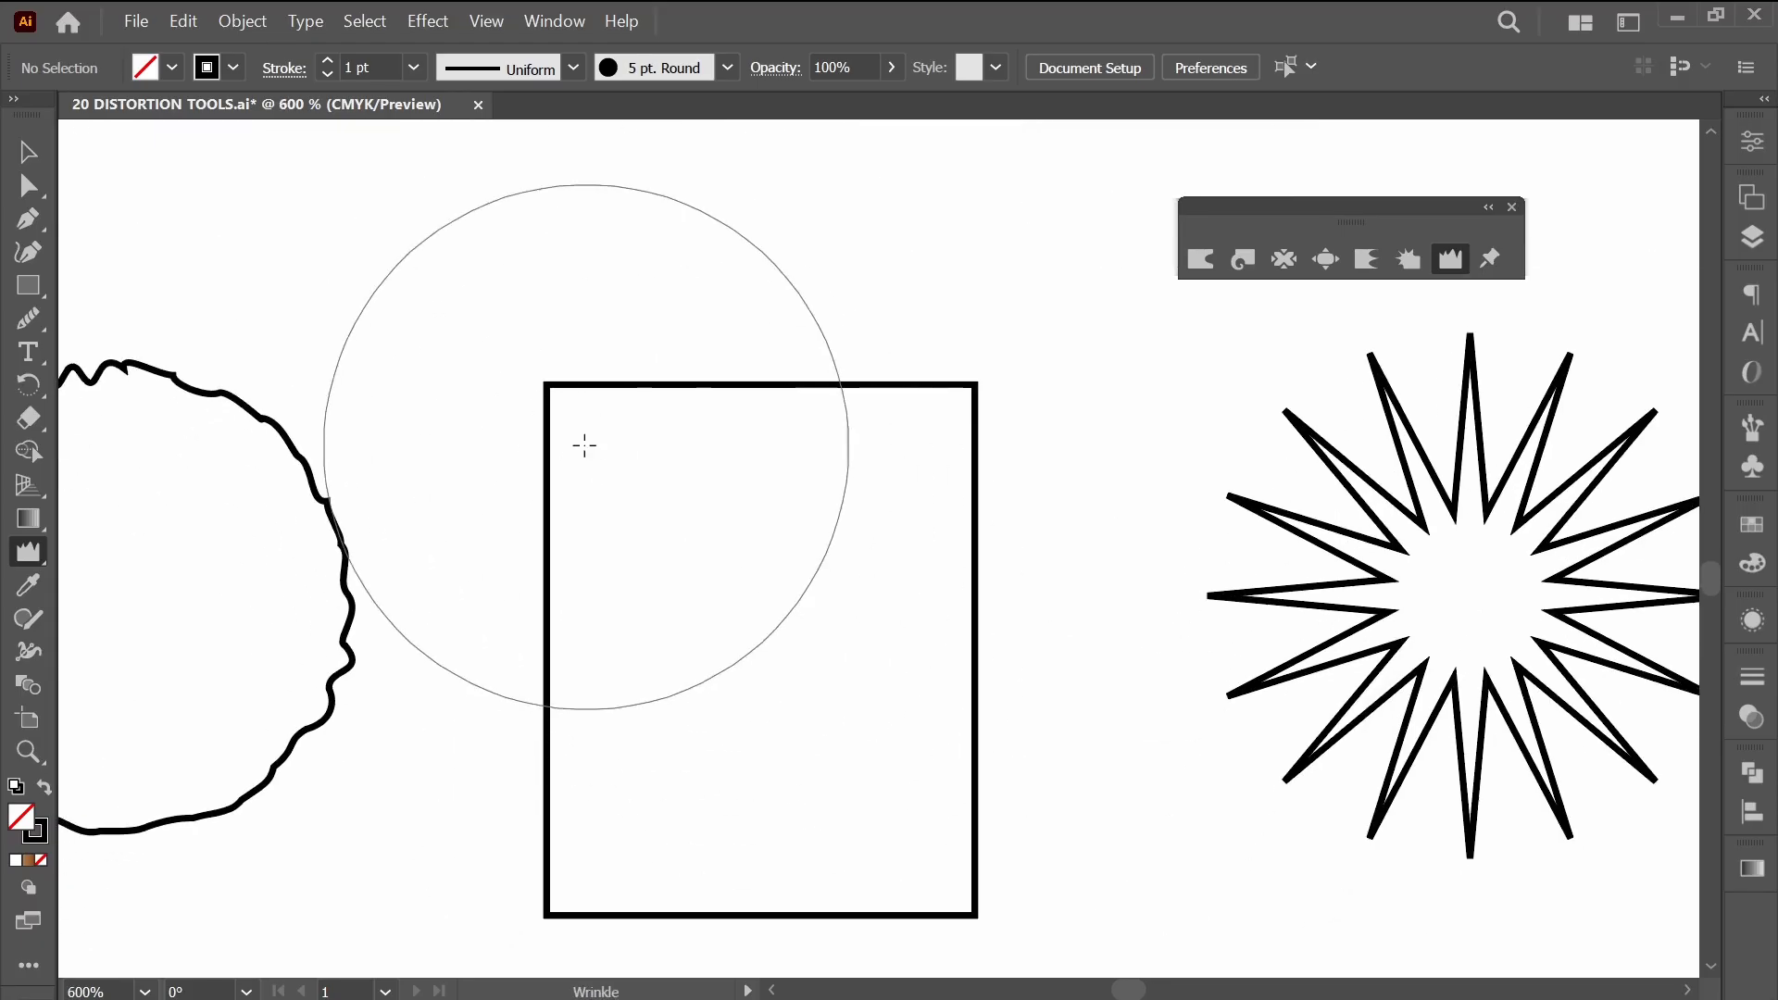
pyautogui.moveTo(583, 445)
pyautogui.mouseDown()
pyautogui.moveTo(862, 616)
pyautogui.moveTo(929, 701)
pyautogui.moveTo(909, 808)
pyautogui.moveTo(929, 851)
pyautogui.moveTo(838, 825)
pyautogui.moveTo(622, 877)
pyautogui.moveTo(575, 866)
pyautogui.moveTo(664, 837)
pyautogui.moveTo(810, 673)
pyautogui.moveTo(897, 467)
pyautogui.moveTo(825, 490)
pyautogui.moveTo(620, 491)
pyautogui.moveTo(659, 503)
pyautogui.moveTo(662, 538)
pyautogui.moveTo(648, 741)
pyautogui.mouseUp()
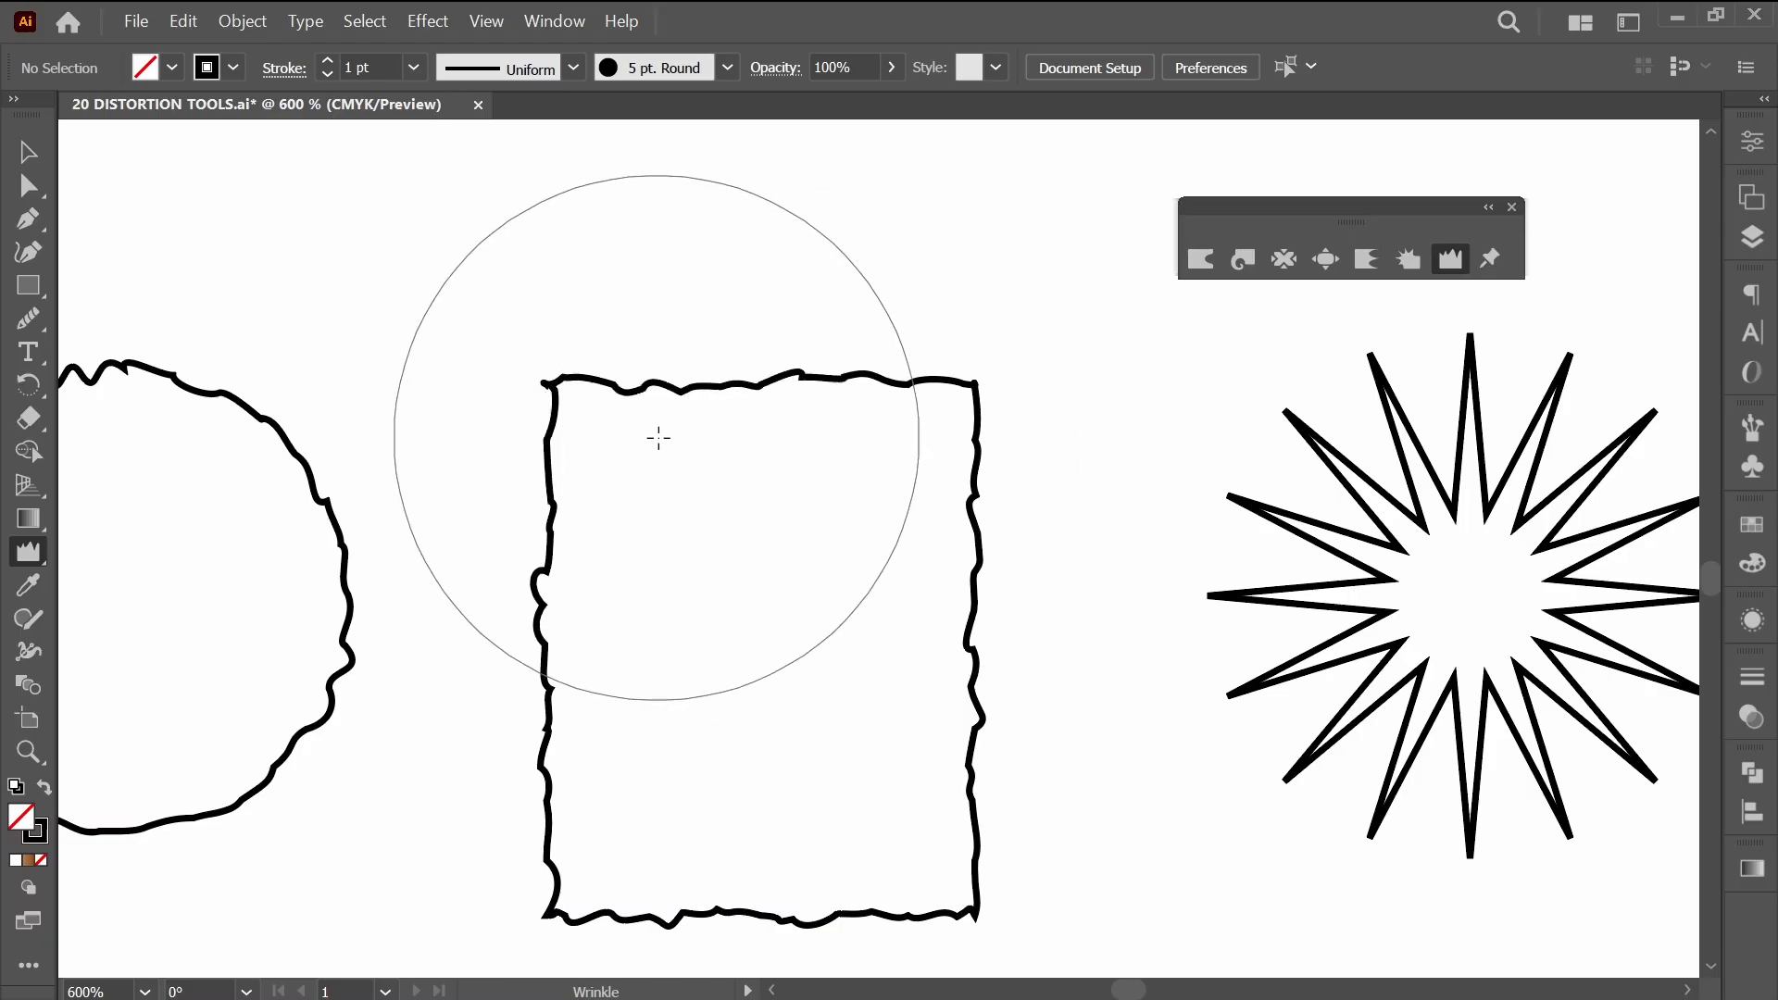
pyautogui.scroll(-6, 1029, 661)
# Wrinkle the starburst in the same row into thin, wavy rays.
pyautogui.moveTo(1047, 735); pyautogui.dragTo(735, 785)
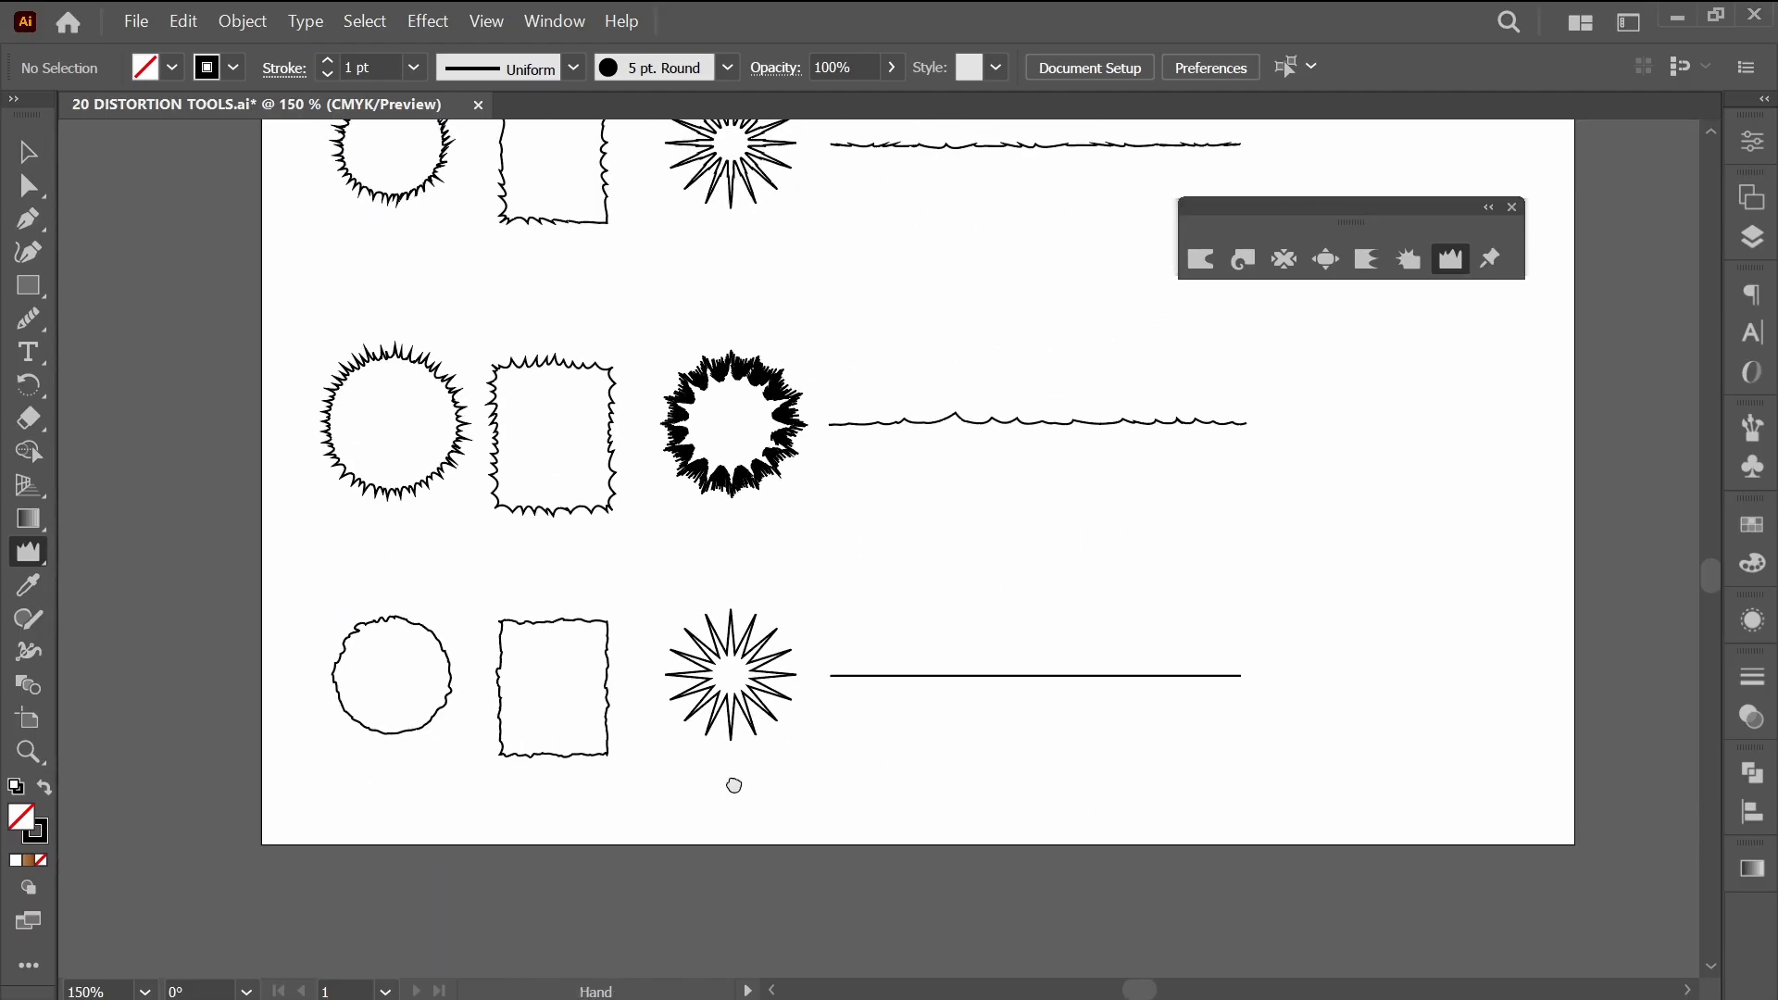
pyautogui.moveTo(728, 674)
pyautogui.mouseDown()
pyautogui.moveTo(776, 725)
pyautogui.moveTo(697, 687)
pyautogui.moveTo(737, 675)
pyautogui.moveTo(714, 646)
pyautogui.moveTo(582, 654)
pyautogui.moveTo(755, 710)
pyautogui.moveTo(623, 739)
pyautogui.moveTo(679, 731)
pyautogui.mouseUp()
pyautogui.scroll(4, 704, 674)
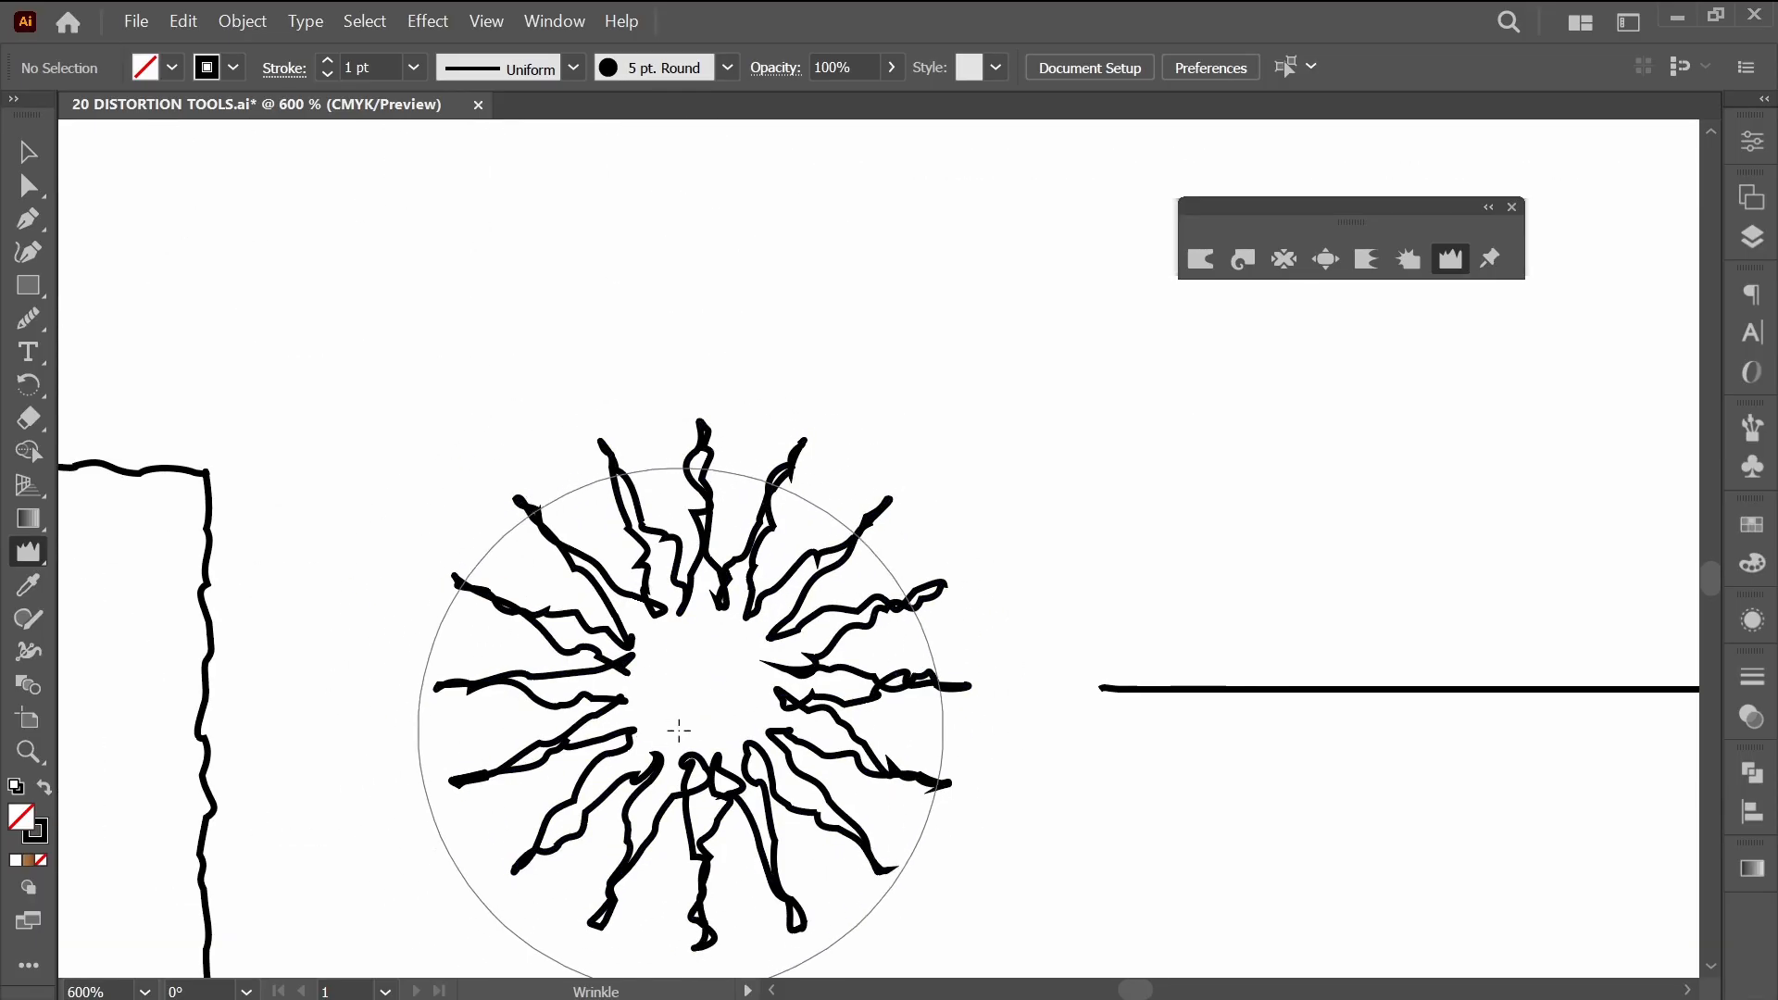
# Wrinkle the straight line beside the starburst along its full length into gentle waves.
pyautogui.moveTo(1426, 779); pyautogui.dragTo(844, 725)
pyautogui.moveTo(1072, 675)
pyautogui.mouseDown()
pyautogui.moveTo(1080, 658)
pyautogui.moveTo(1381, 658)
pyautogui.mouseUp()
pyautogui.moveTo(1455, 716)
pyautogui.mouseDown()
pyautogui.moveTo(1336, 732)
pyautogui.moveTo(798, 722)
pyautogui.mouseUp()
pyautogui.moveTo(1046, 701)
pyautogui.mouseDown()
pyautogui.moveTo(1374, 660)
pyautogui.moveTo(1323, 686)
pyautogui.moveTo(830, 726)
pyautogui.mouseUp()
pyautogui.moveTo(674, 765); pyautogui.dragTo(1123, 731)
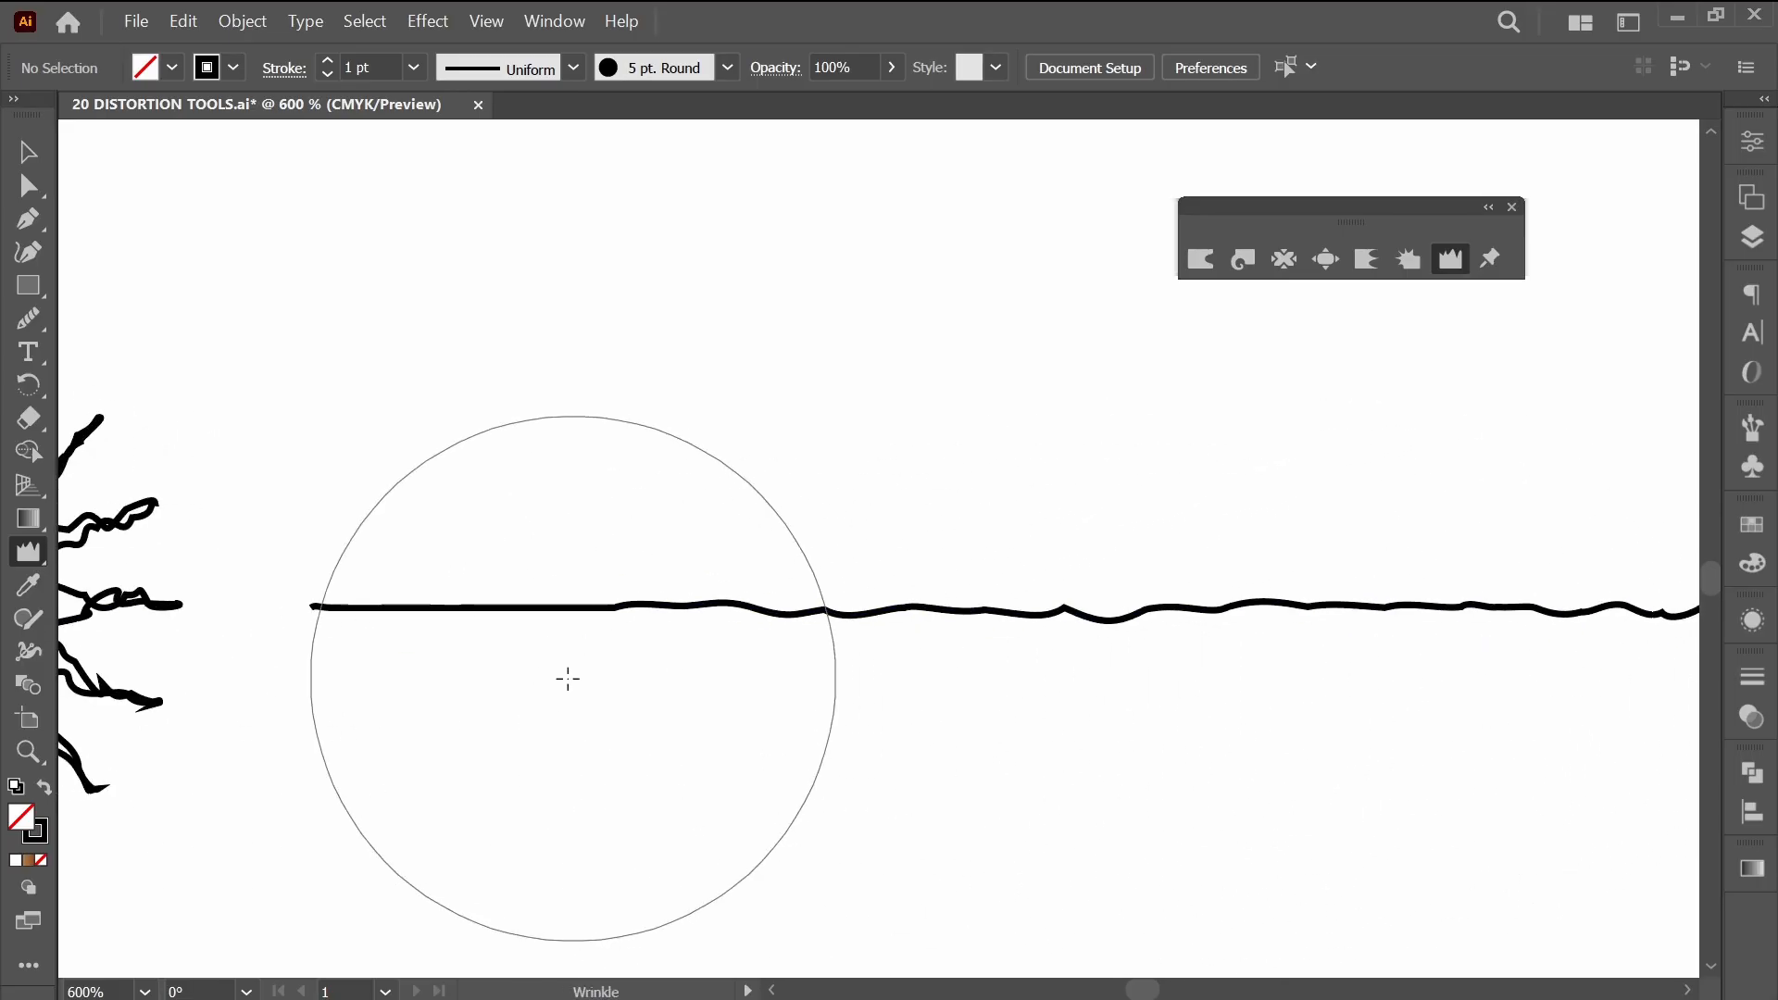
pyautogui.moveTo(490, 650); pyautogui.dragTo(548, 635)
pyautogui.scroll(-4, 892, 685)
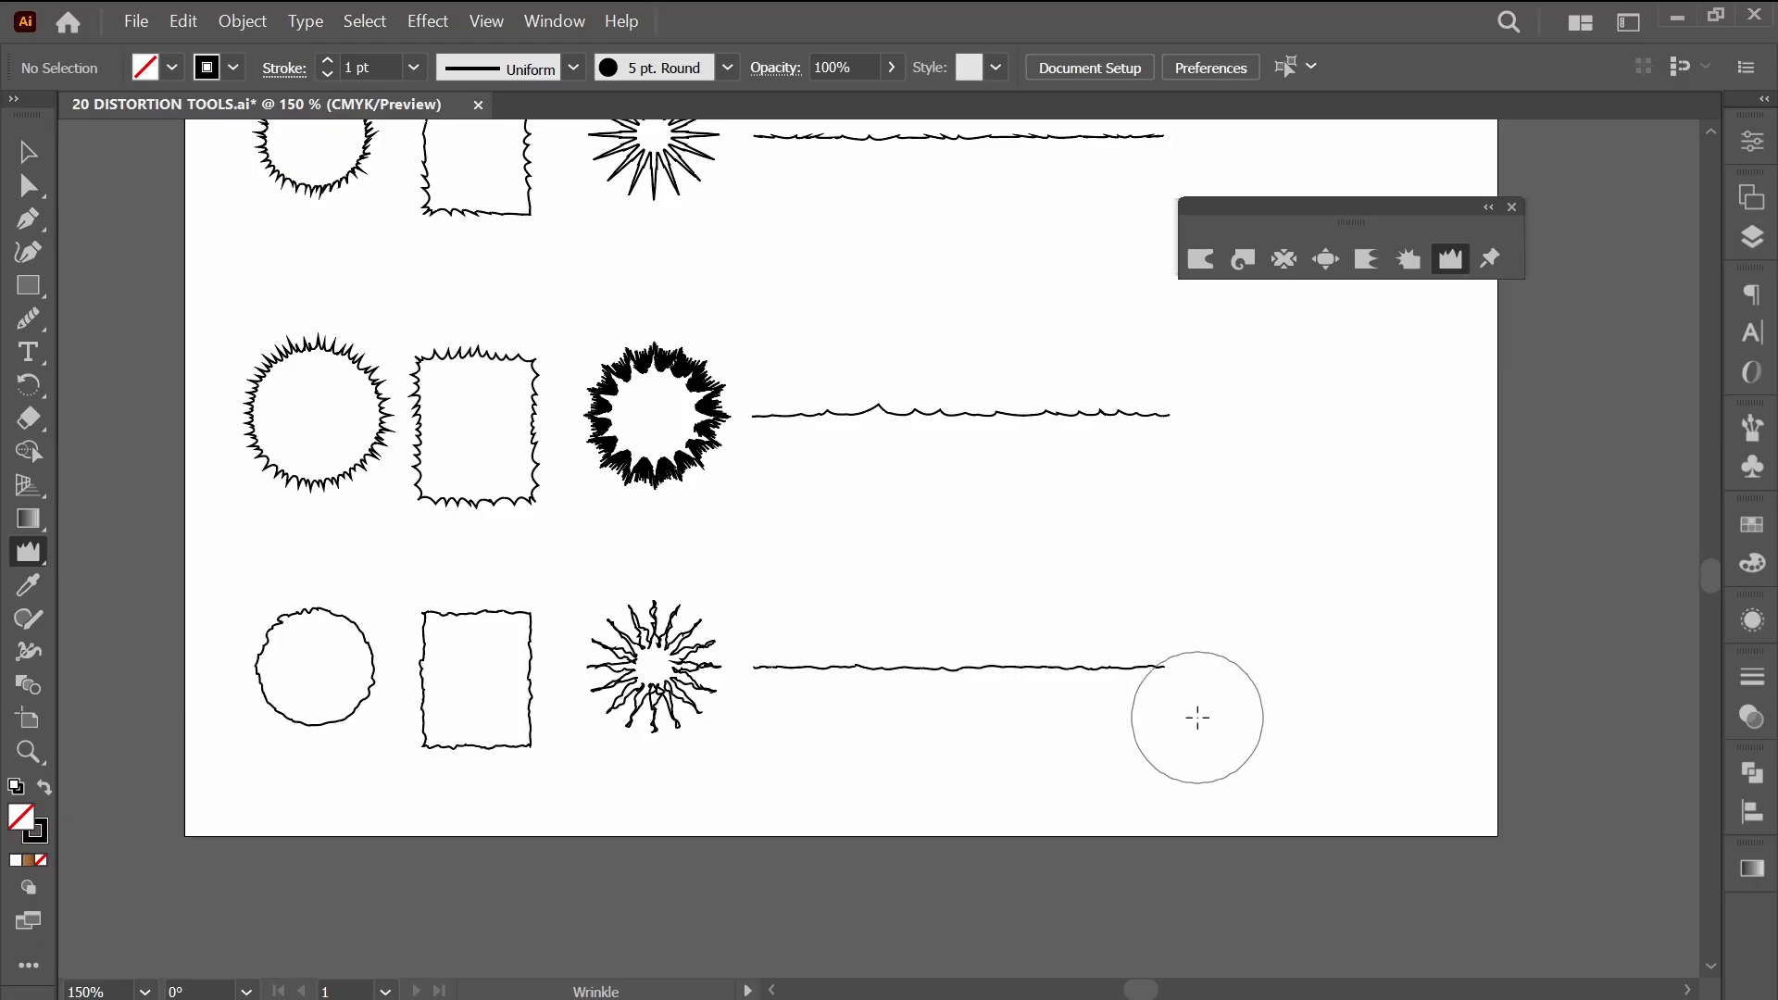
pyautogui.moveTo(949, 572); pyautogui.dragTo(923, 682)
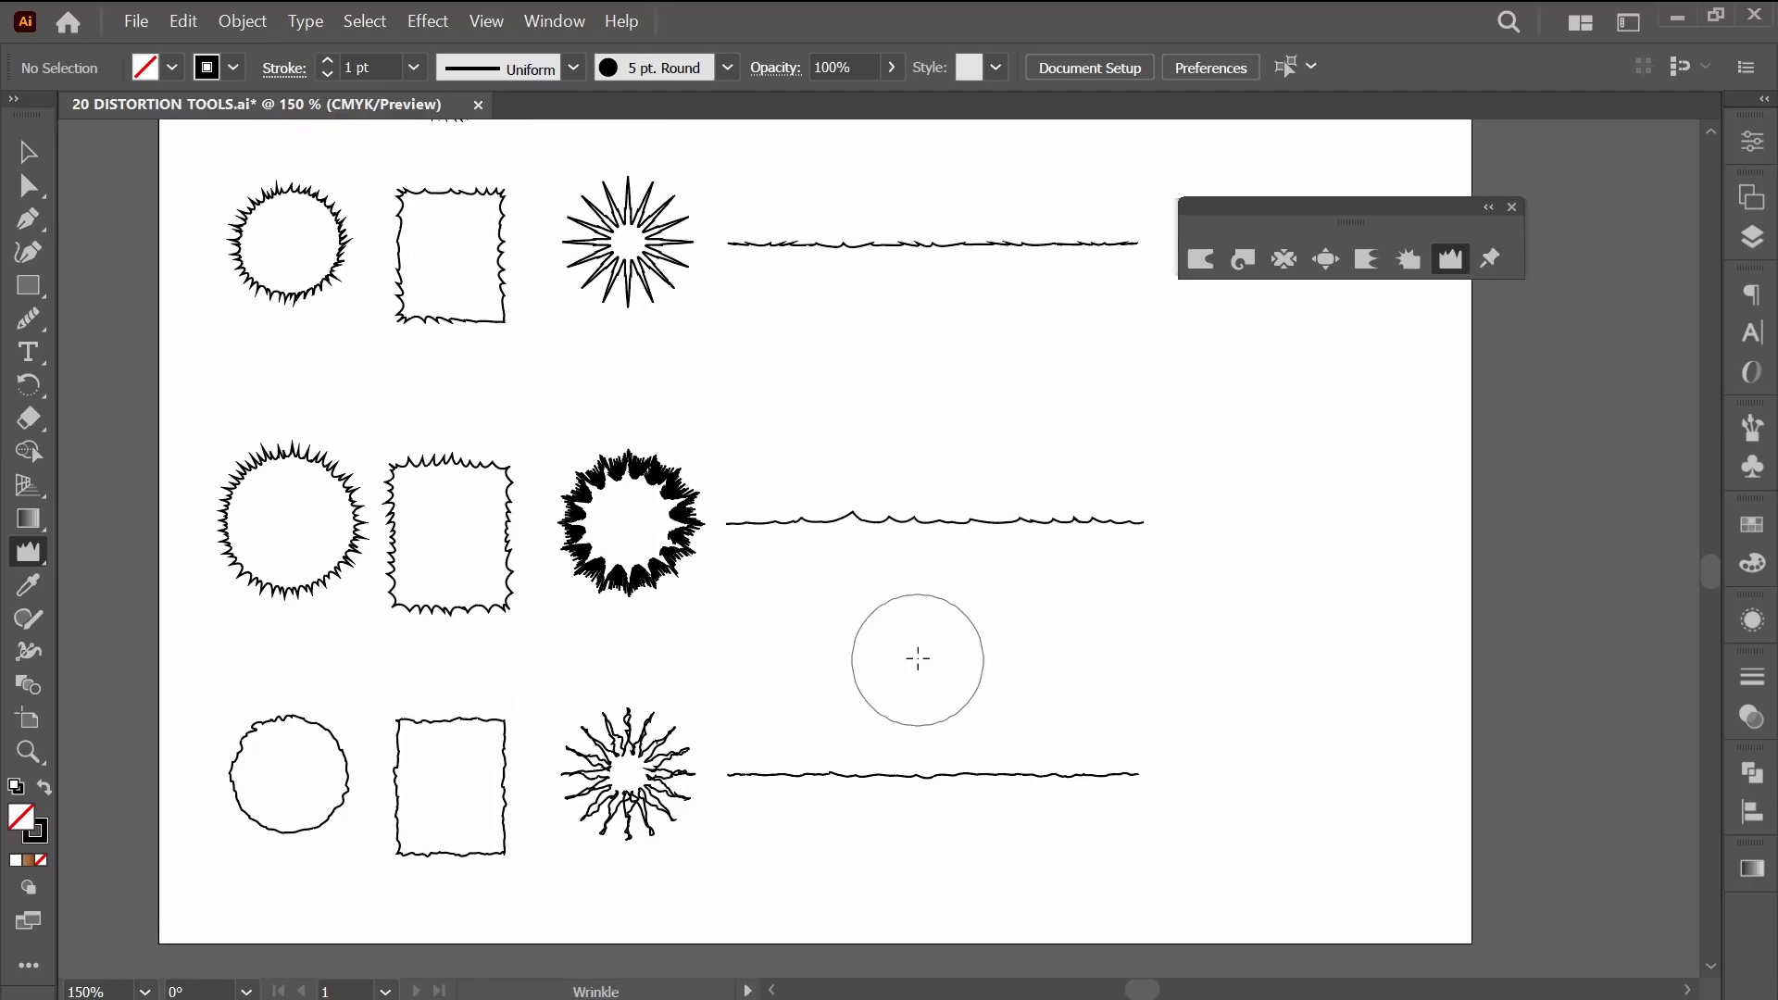
# Draw a small unfilled square between the crystallized line and the wrinkled line, near their far ends.
pyautogui.moveTo(1097, 661); pyautogui.dragTo(632, 634)
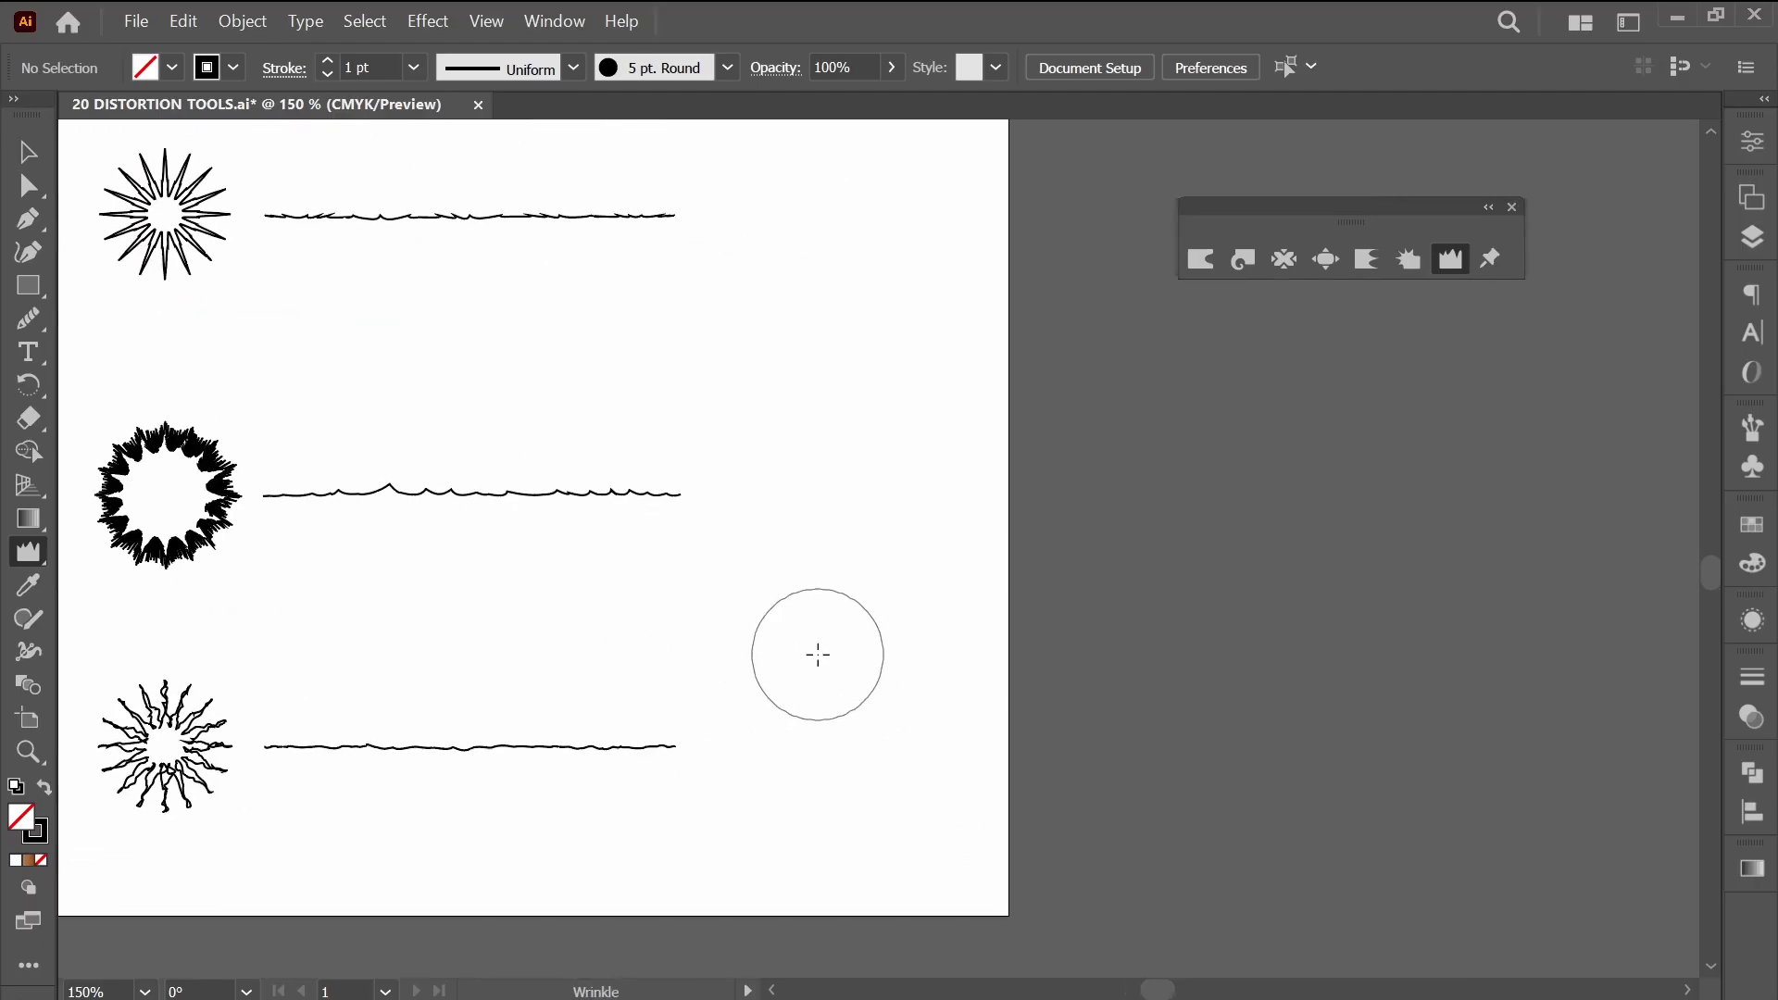
pyautogui.press('m')
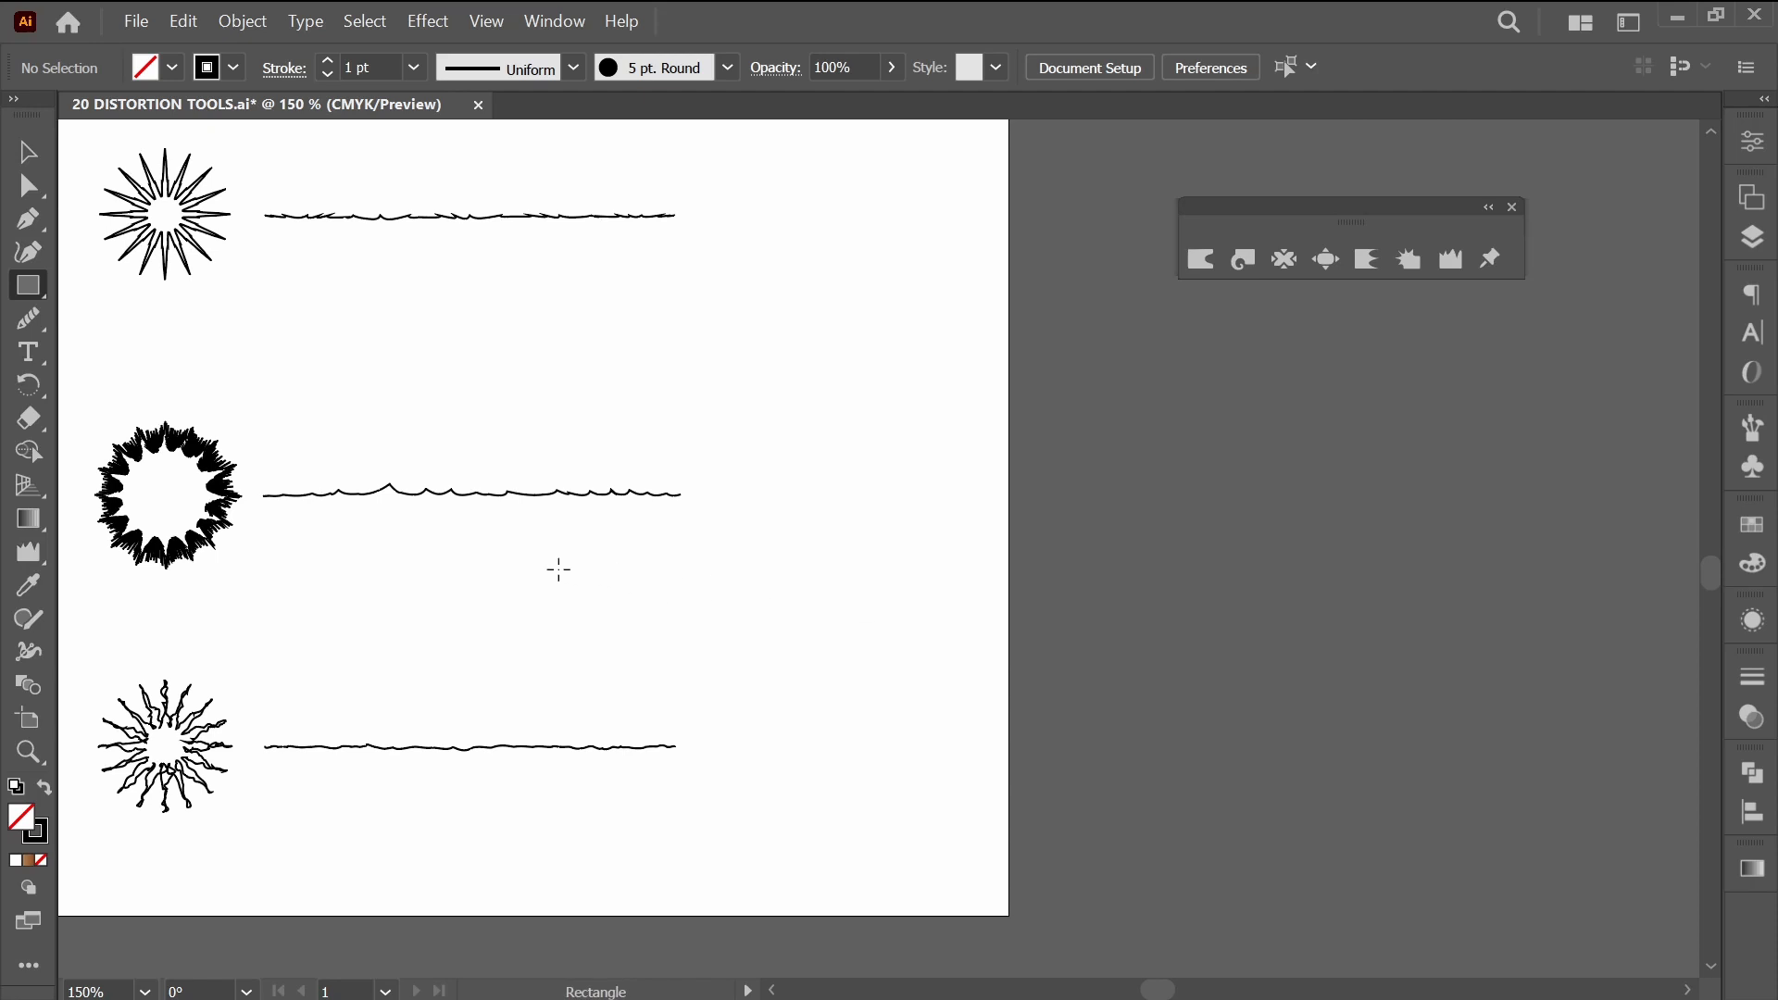
pyautogui.moveTo(559, 570)
pyautogui.mouseDown()
pyautogui.moveTo(747, 746)
pyautogui.moveTo(682, 687)
pyautogui.mouseUp()
# Try the Pucker & Bloat effect on the square, previewing 94% bloat and then -93% pucker.
pyautogui.click(427, 20)
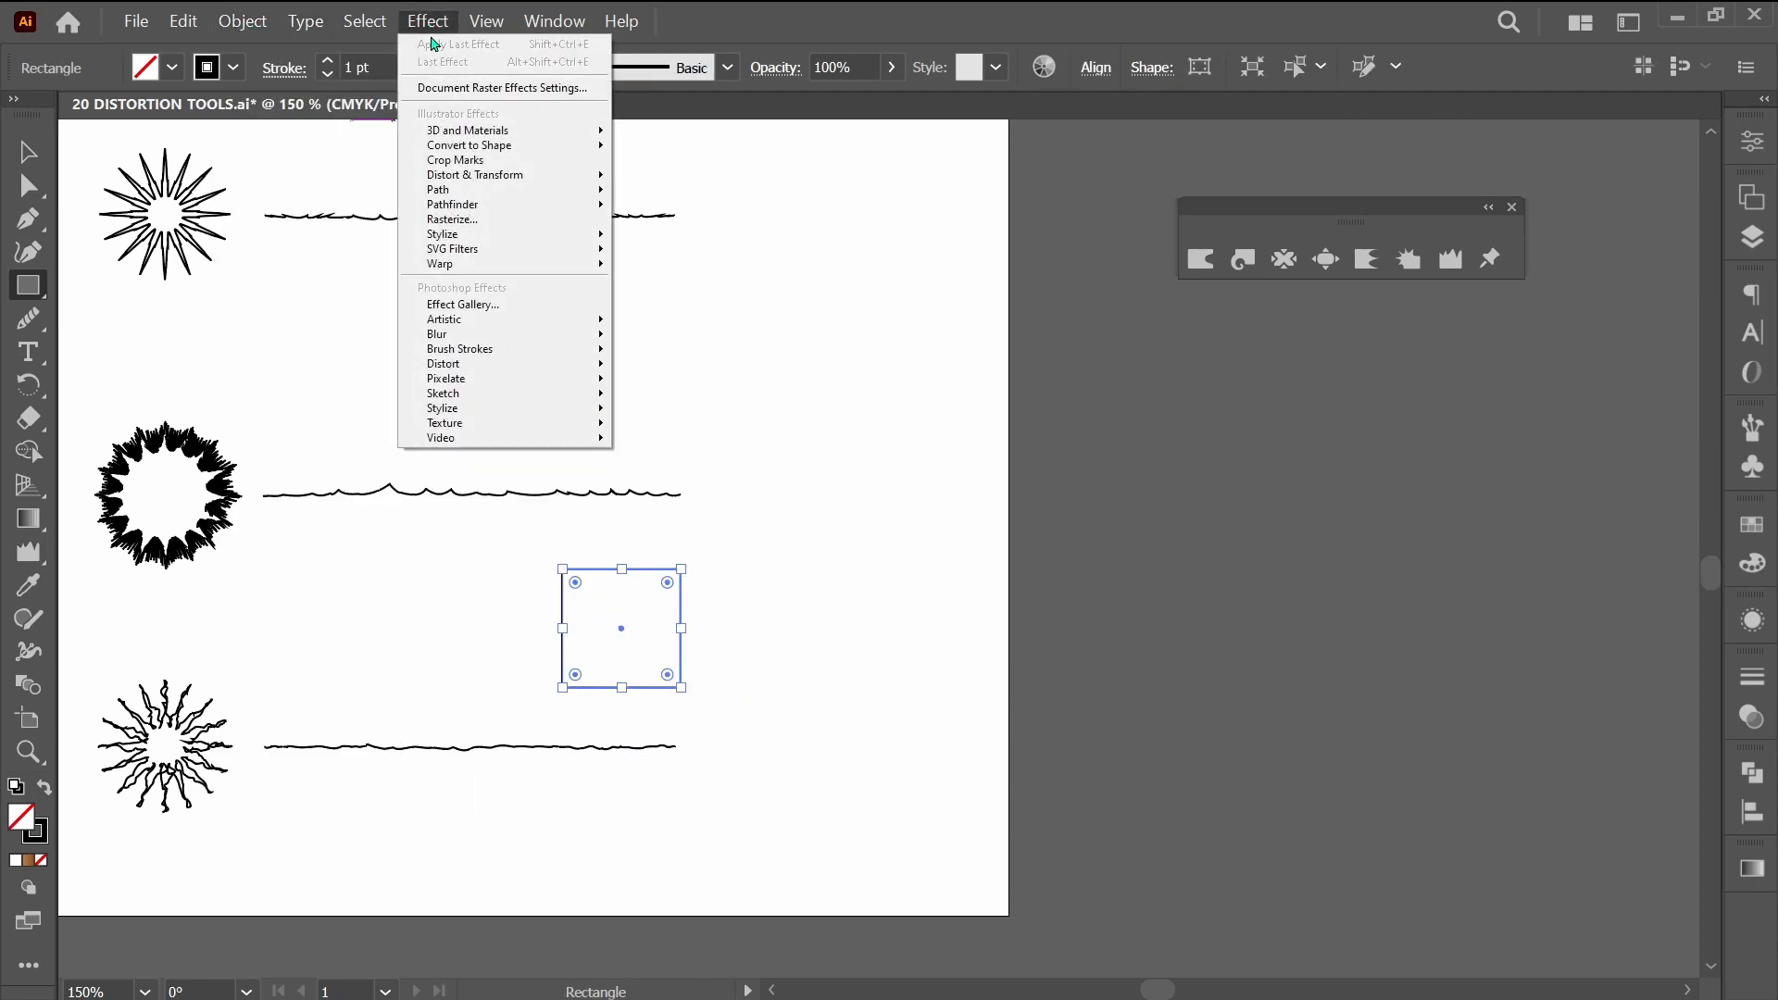
pyautogui.moveTo(470, 177)
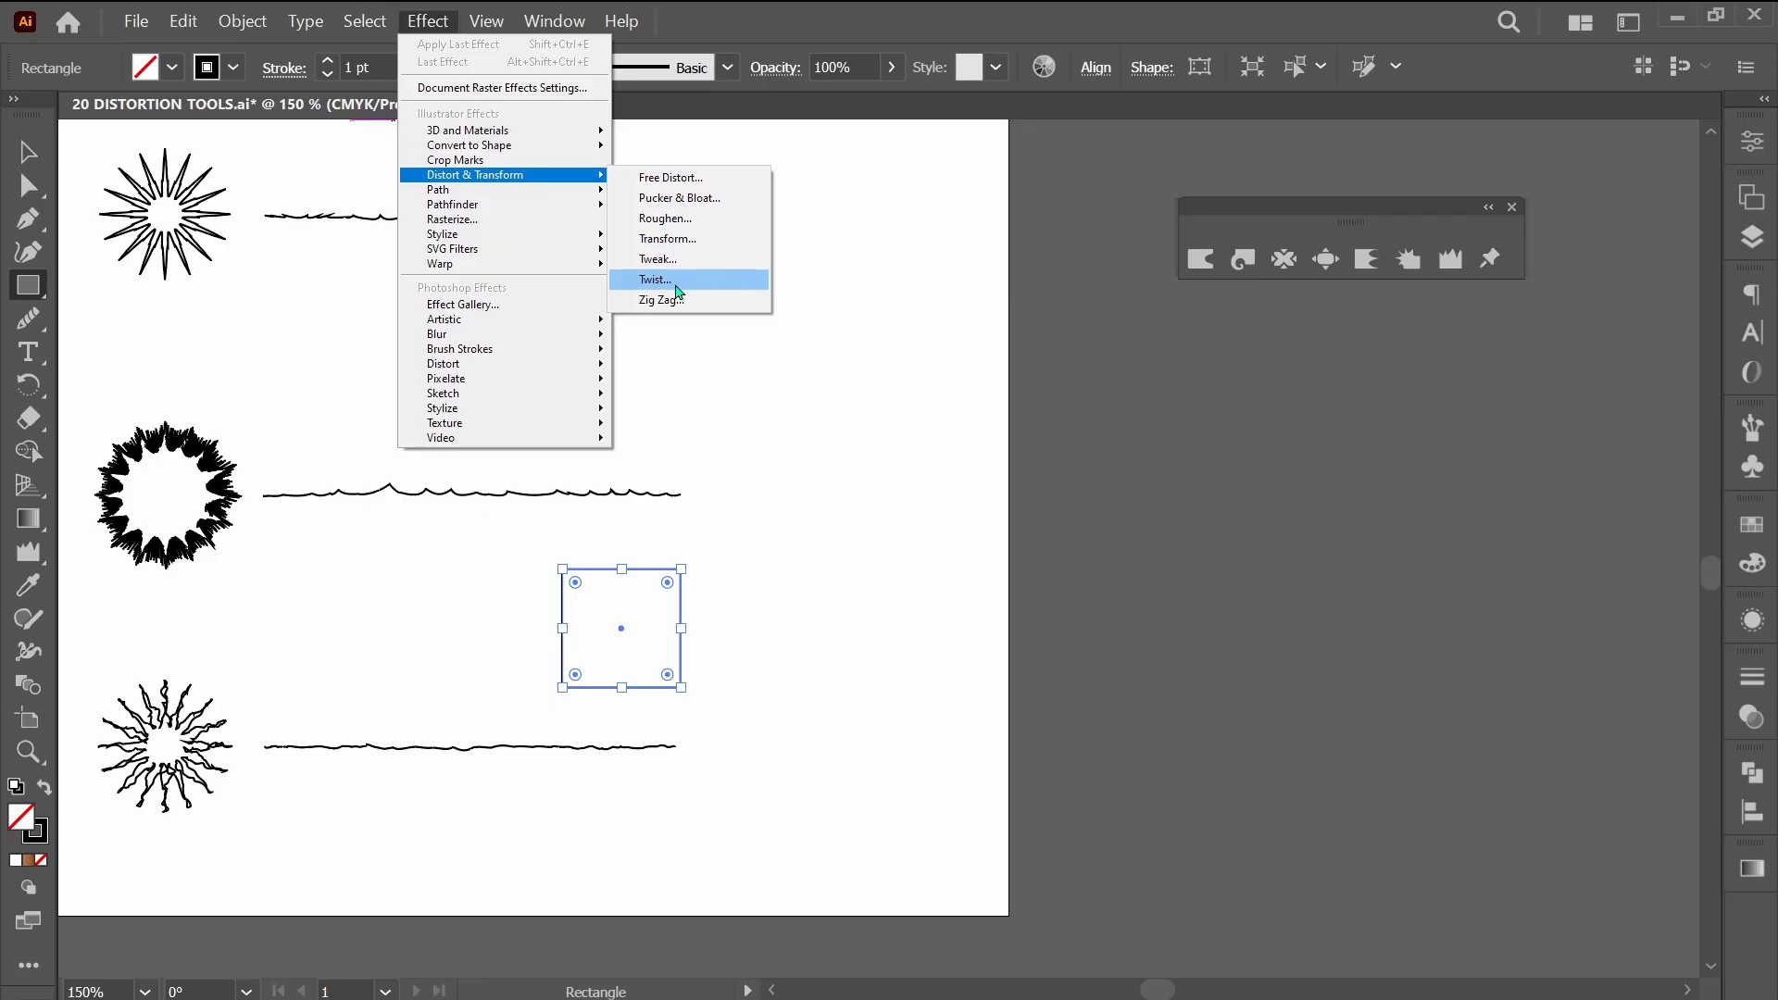
pyautogui.click(682, 205)
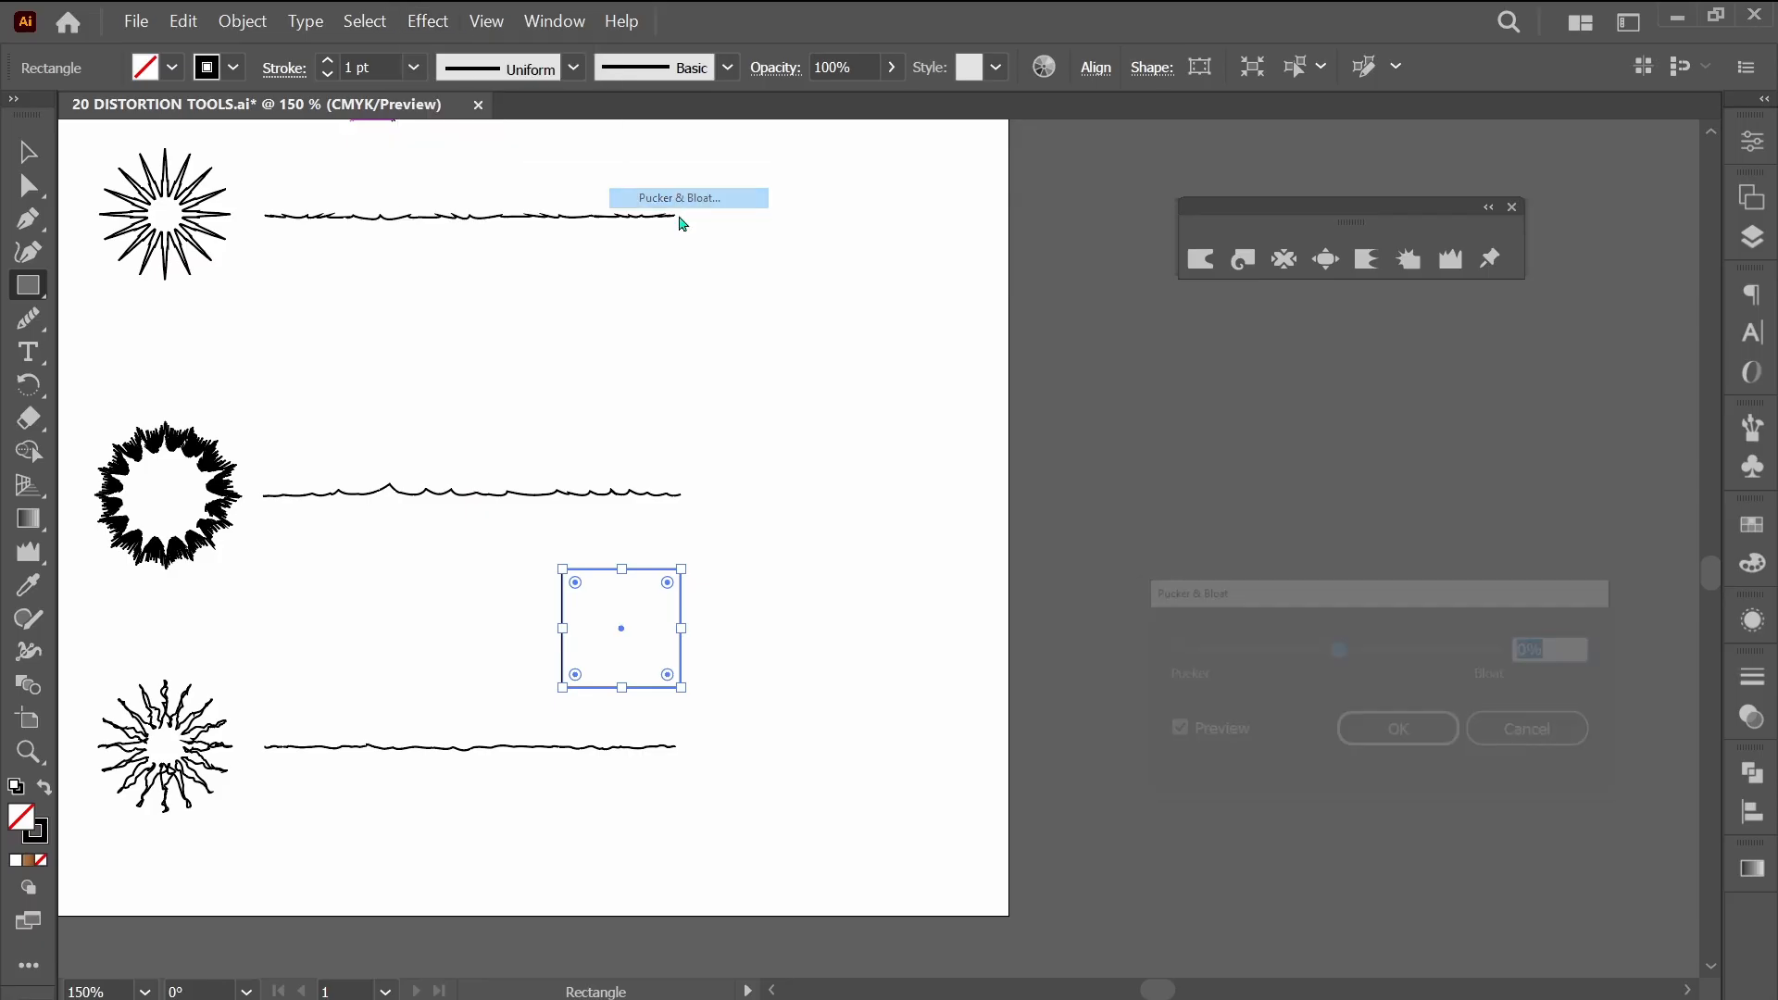
pyautogui.moveTo(1284, 662); pyautogui.dragTo(798, 364)
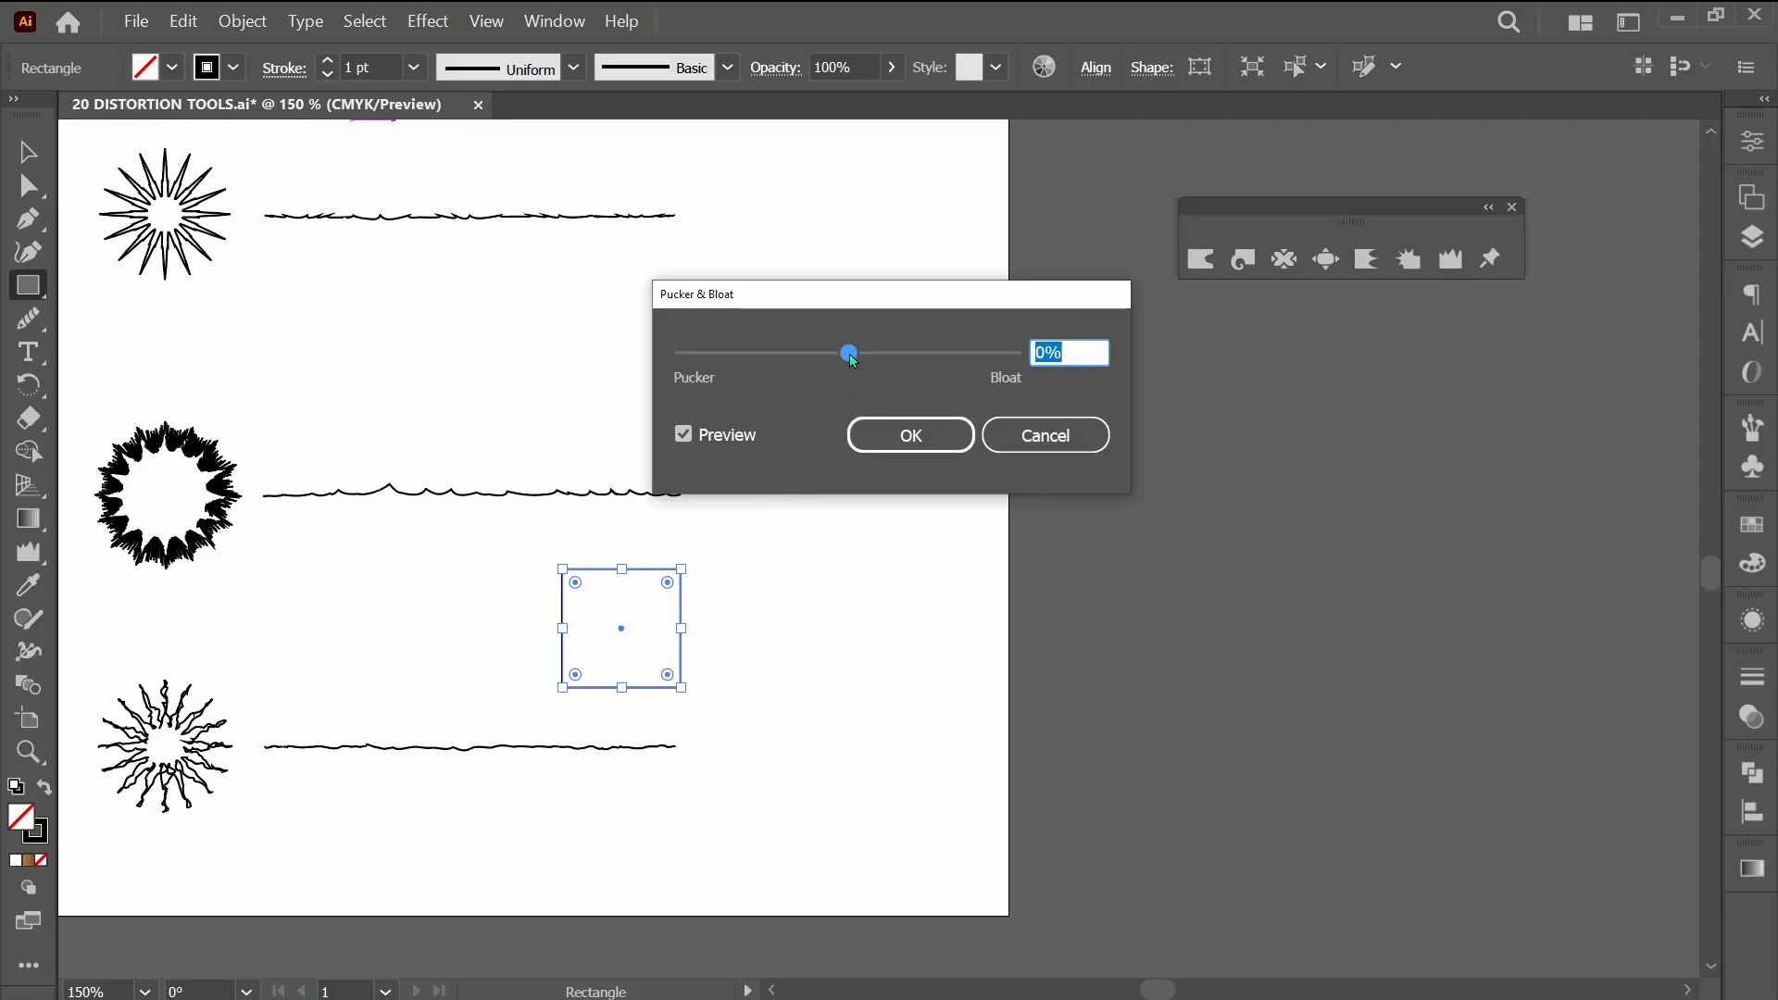
pyautogui.moveTo(849, 353); pyautogui.dragTo(931, 356)
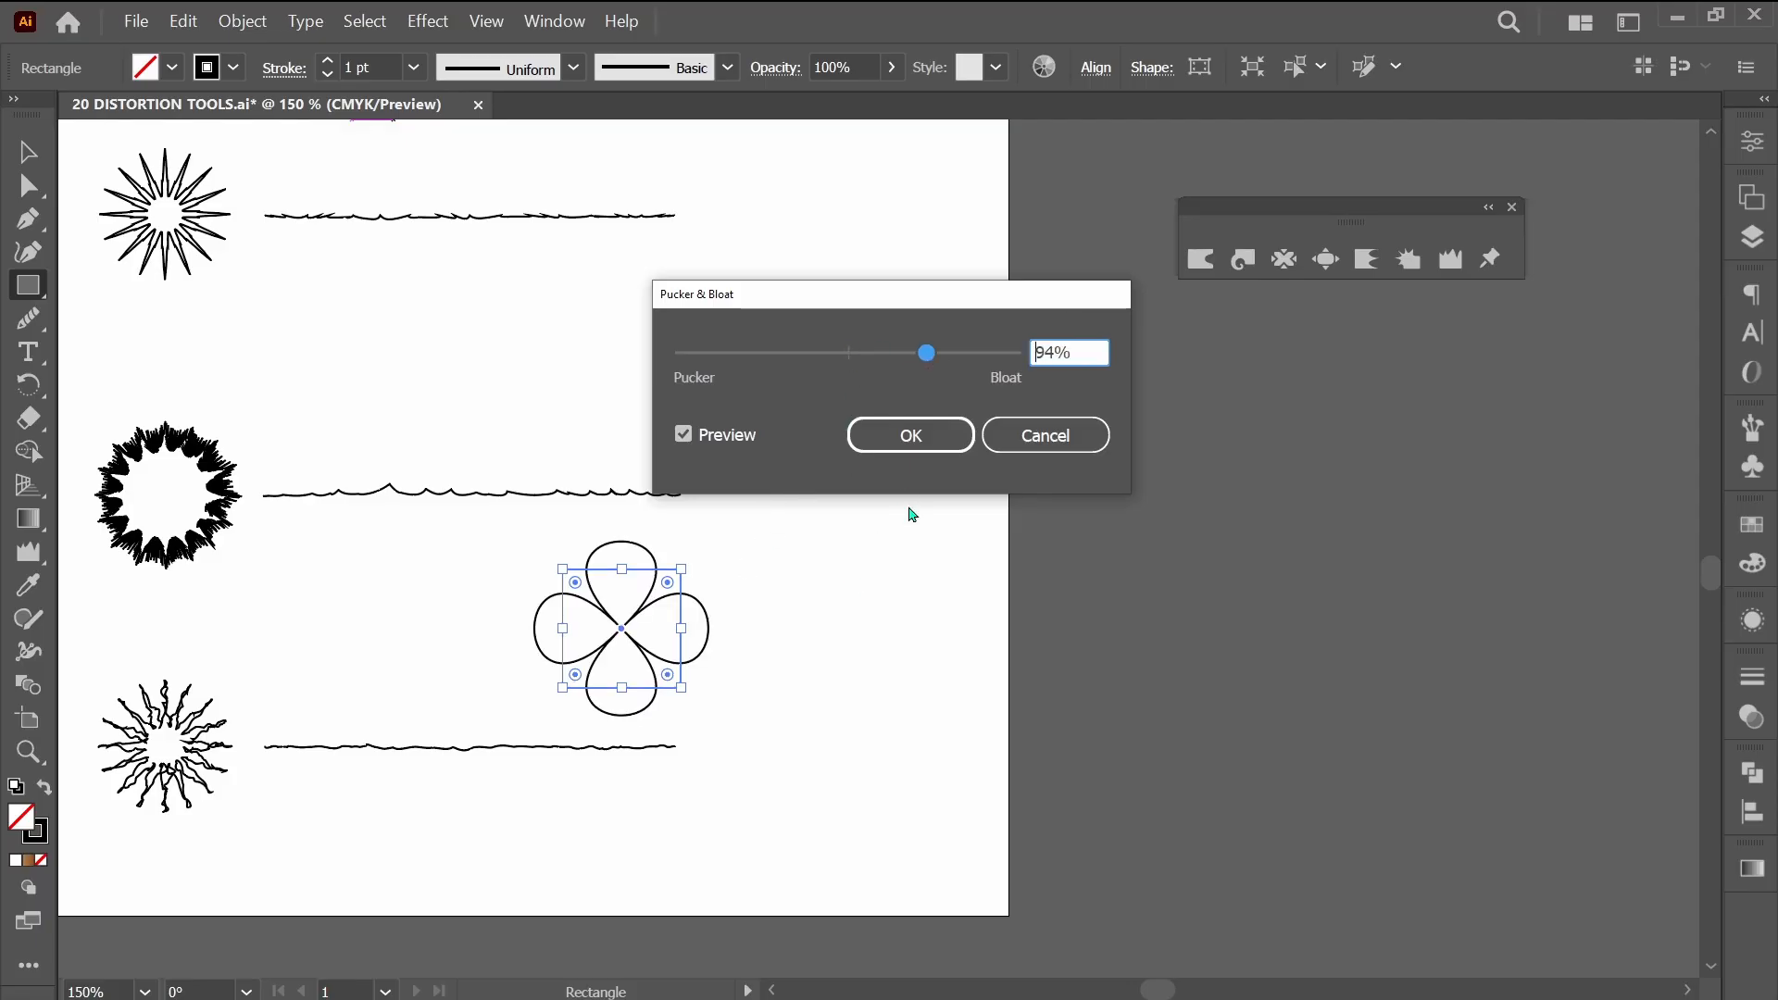
pyautogui.moveTo(930, 358); pyautogui.dragTo(774, 355)
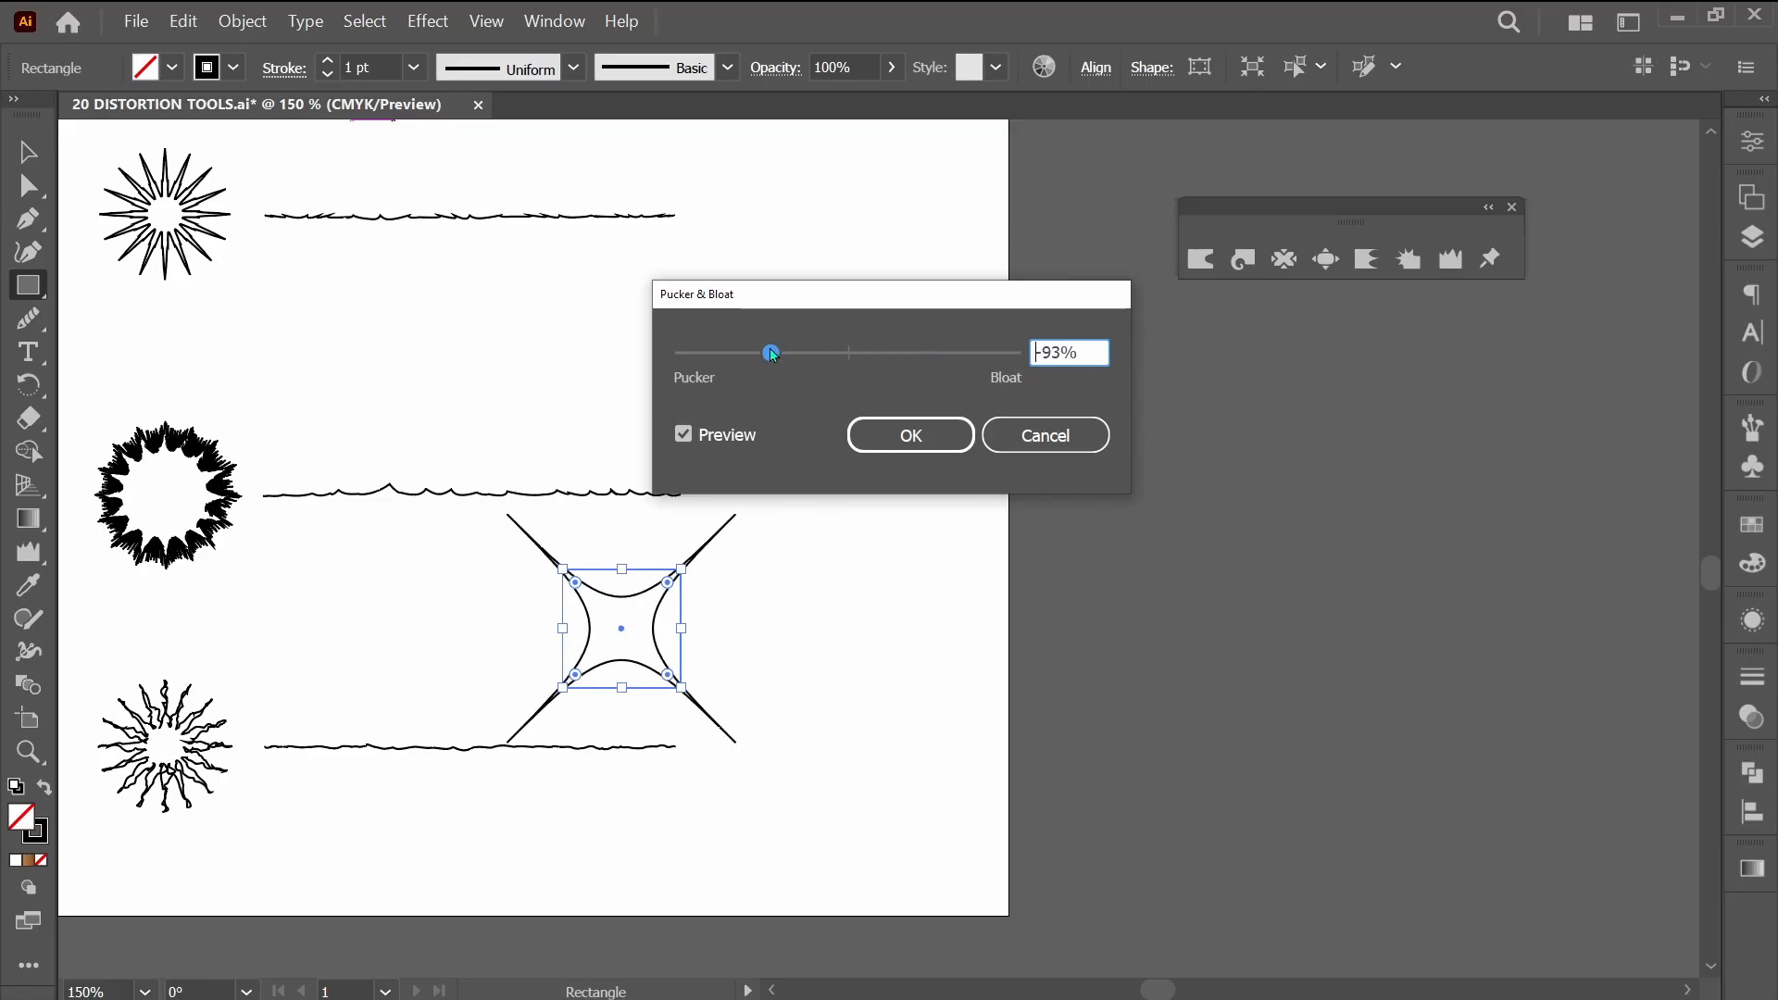
pyautogui.click(1043, 436)
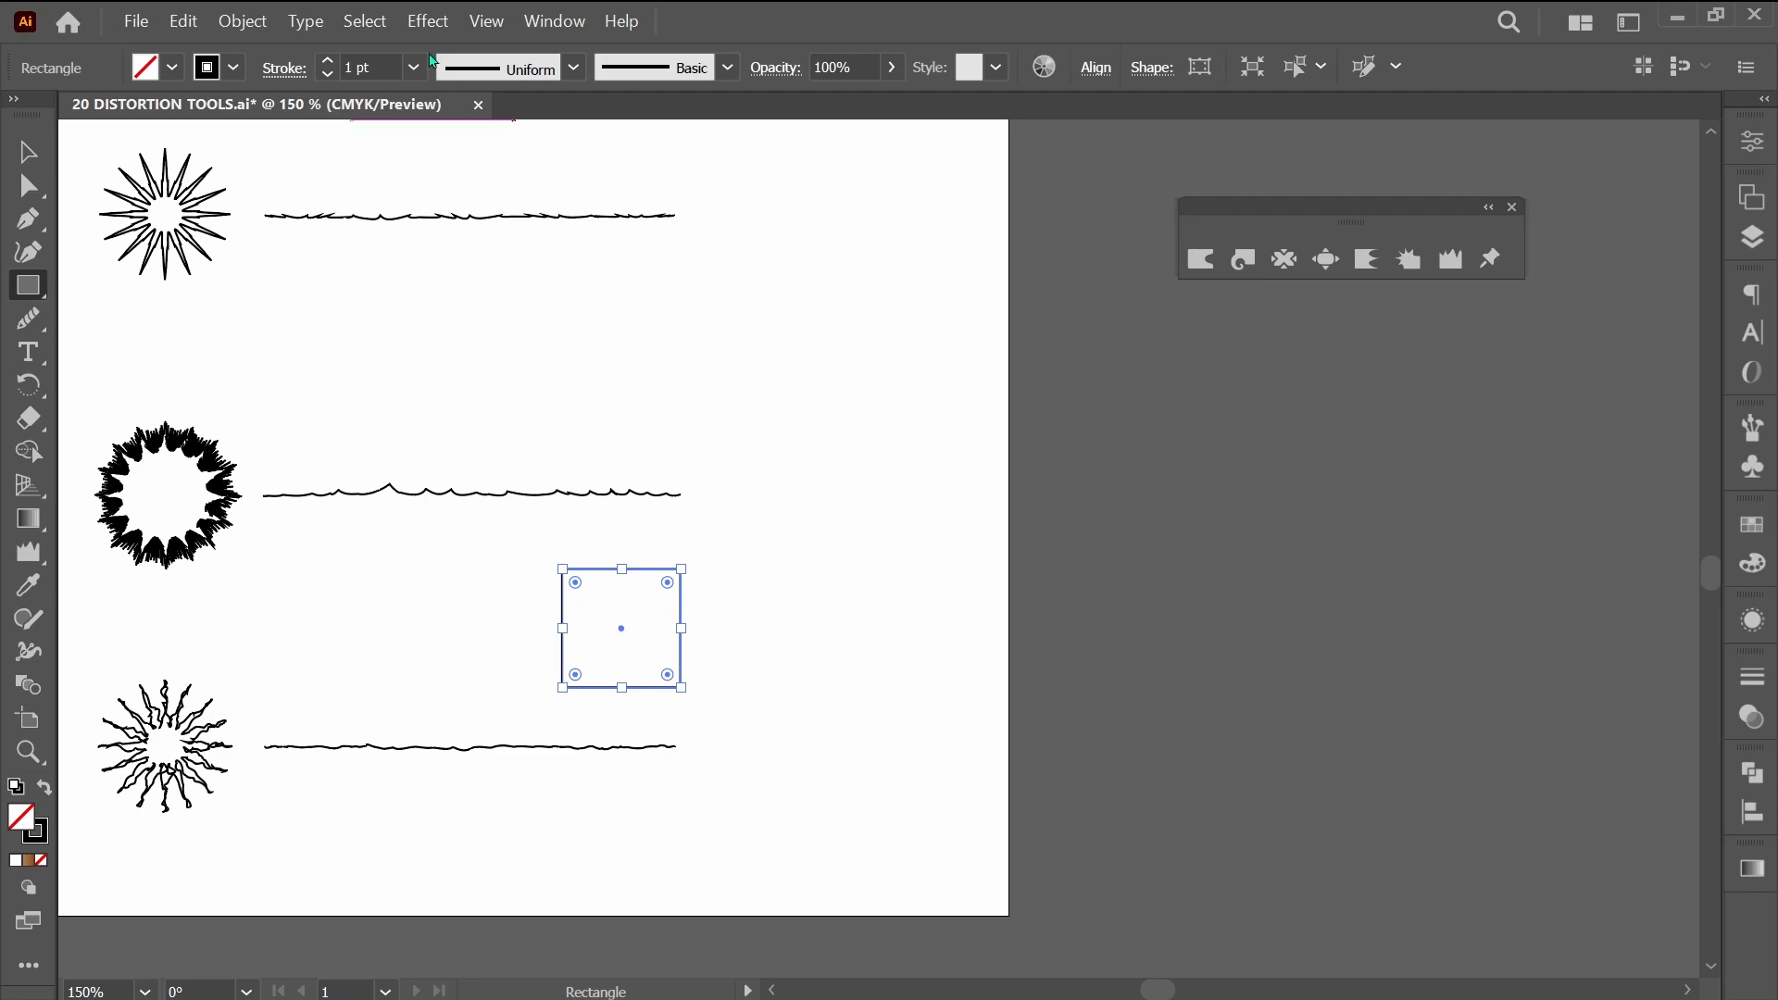
# Apply a Pucker & Bloat effect of 86% to the square to form a four-petal flower.
pyautogui.click(428, 20)
pyautogui.moveTo(514, 176)
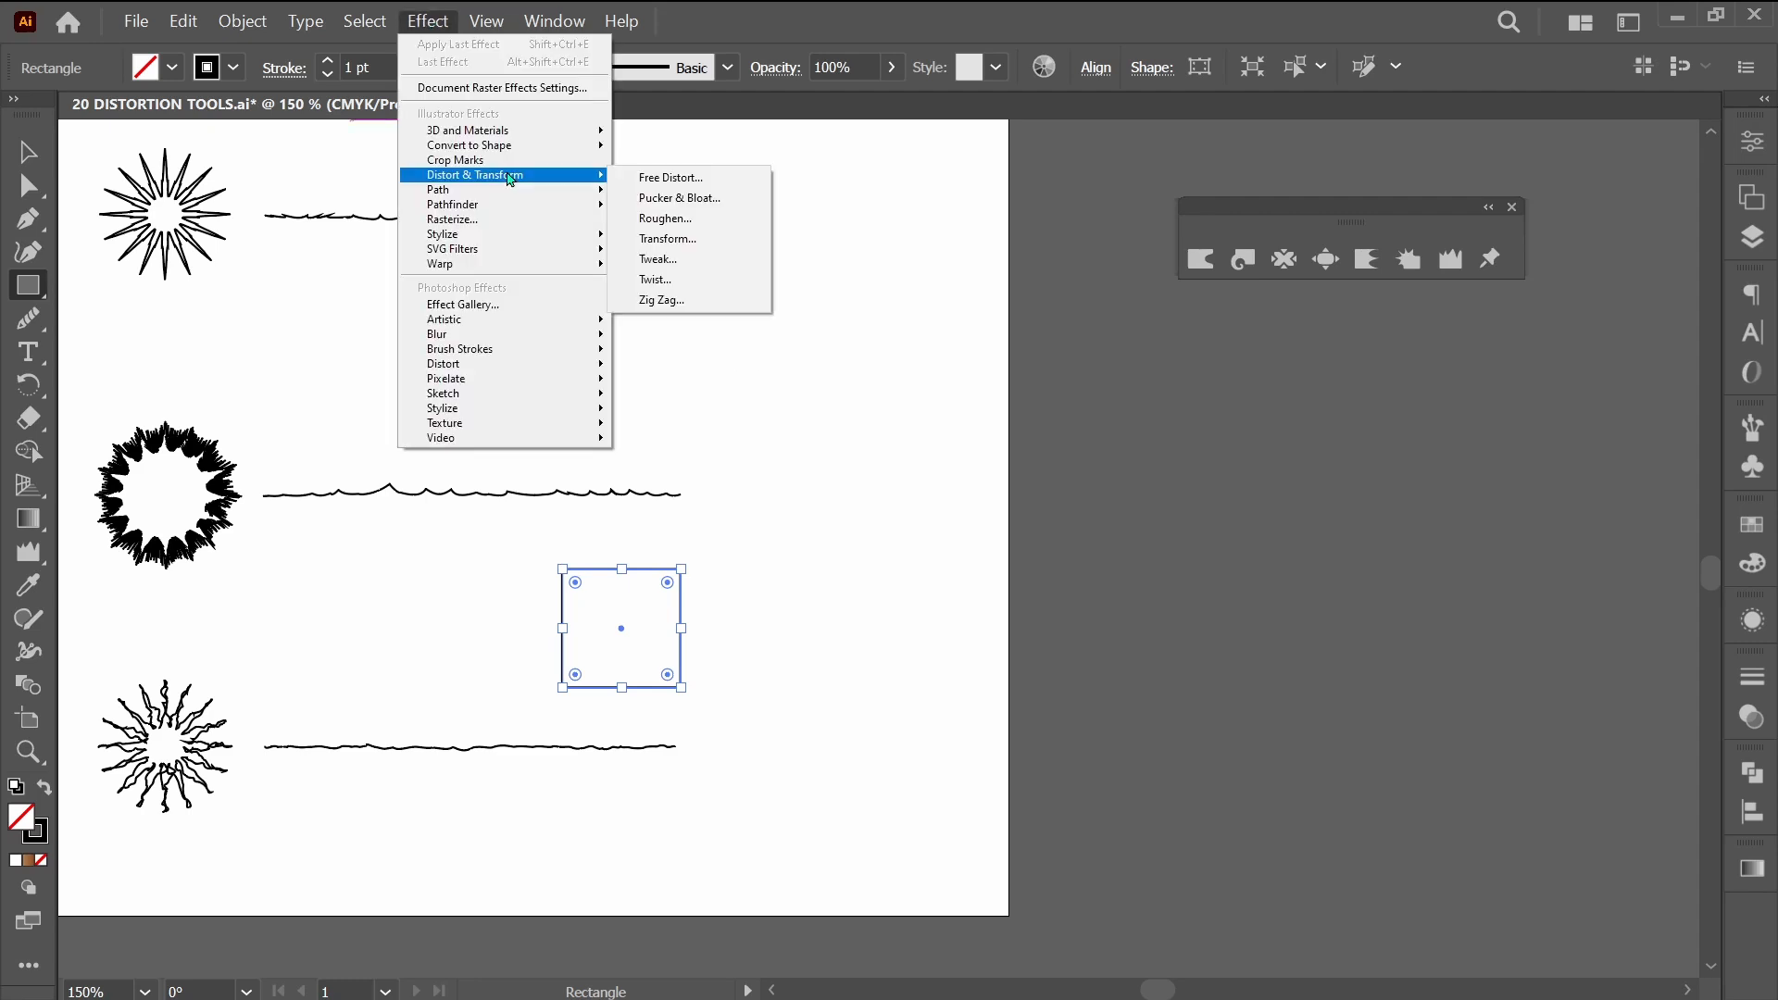
pyautogui.click(690, 198)
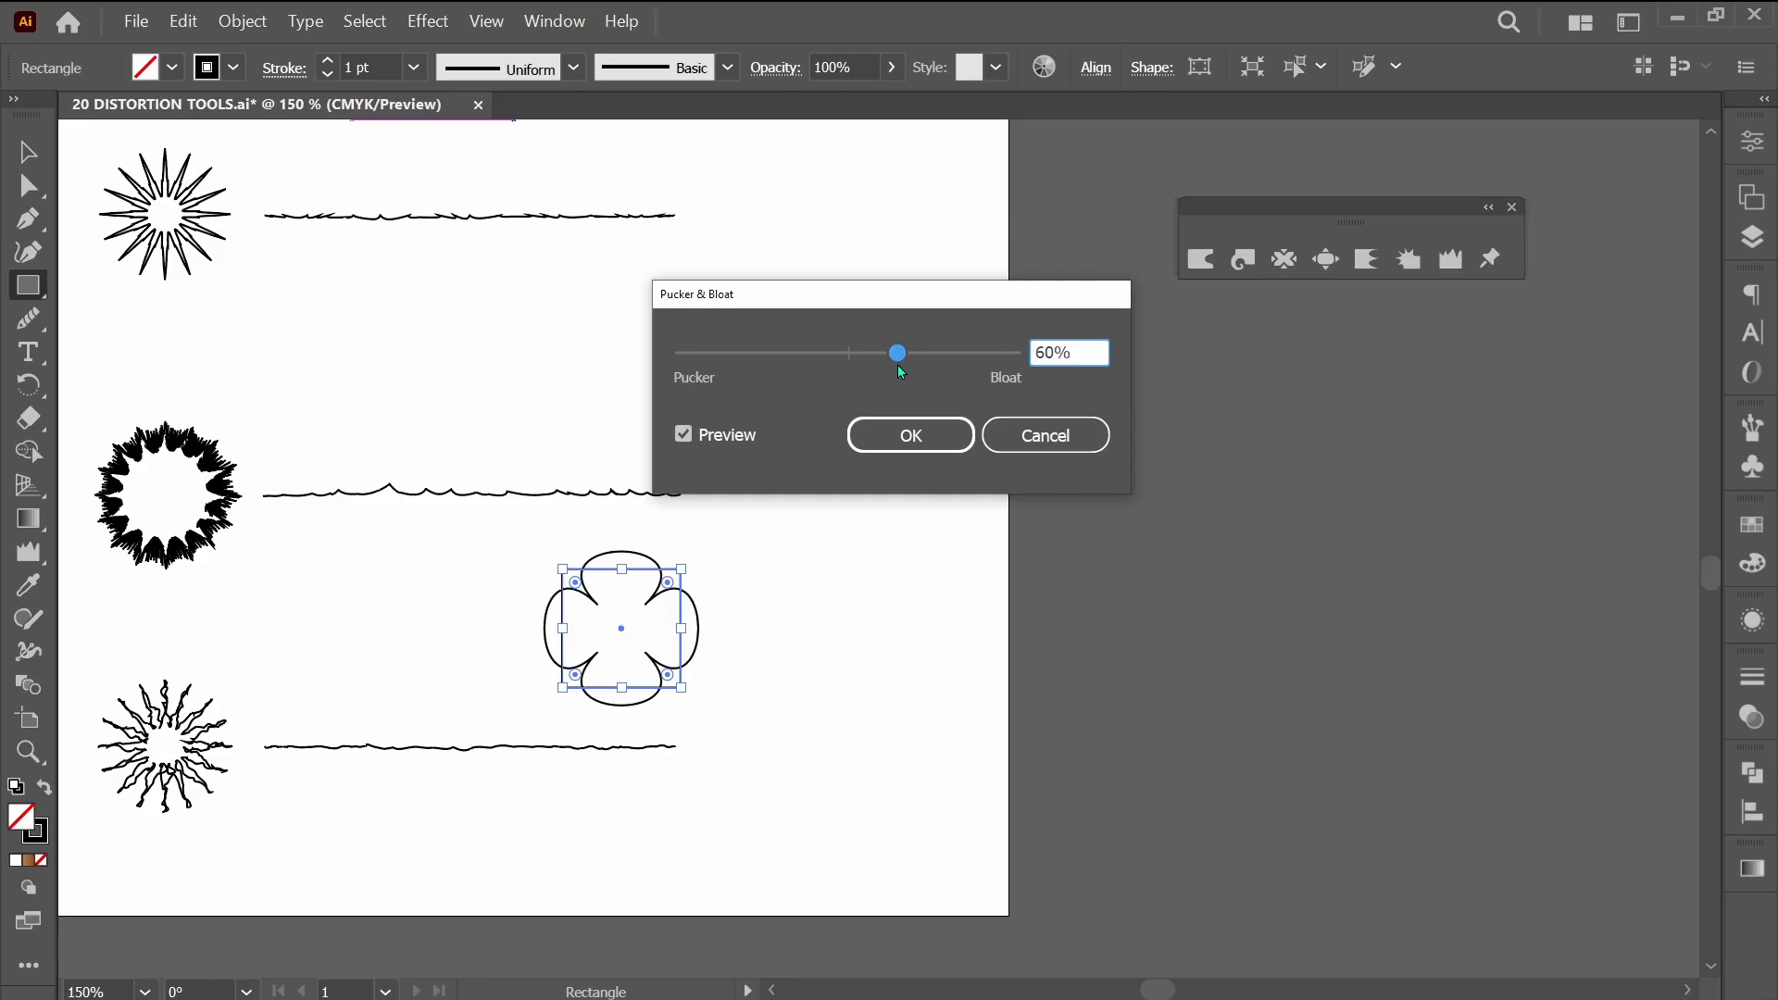
pyautogui.moveTo(897, 365); pyautogui.dragTo(920, 365)
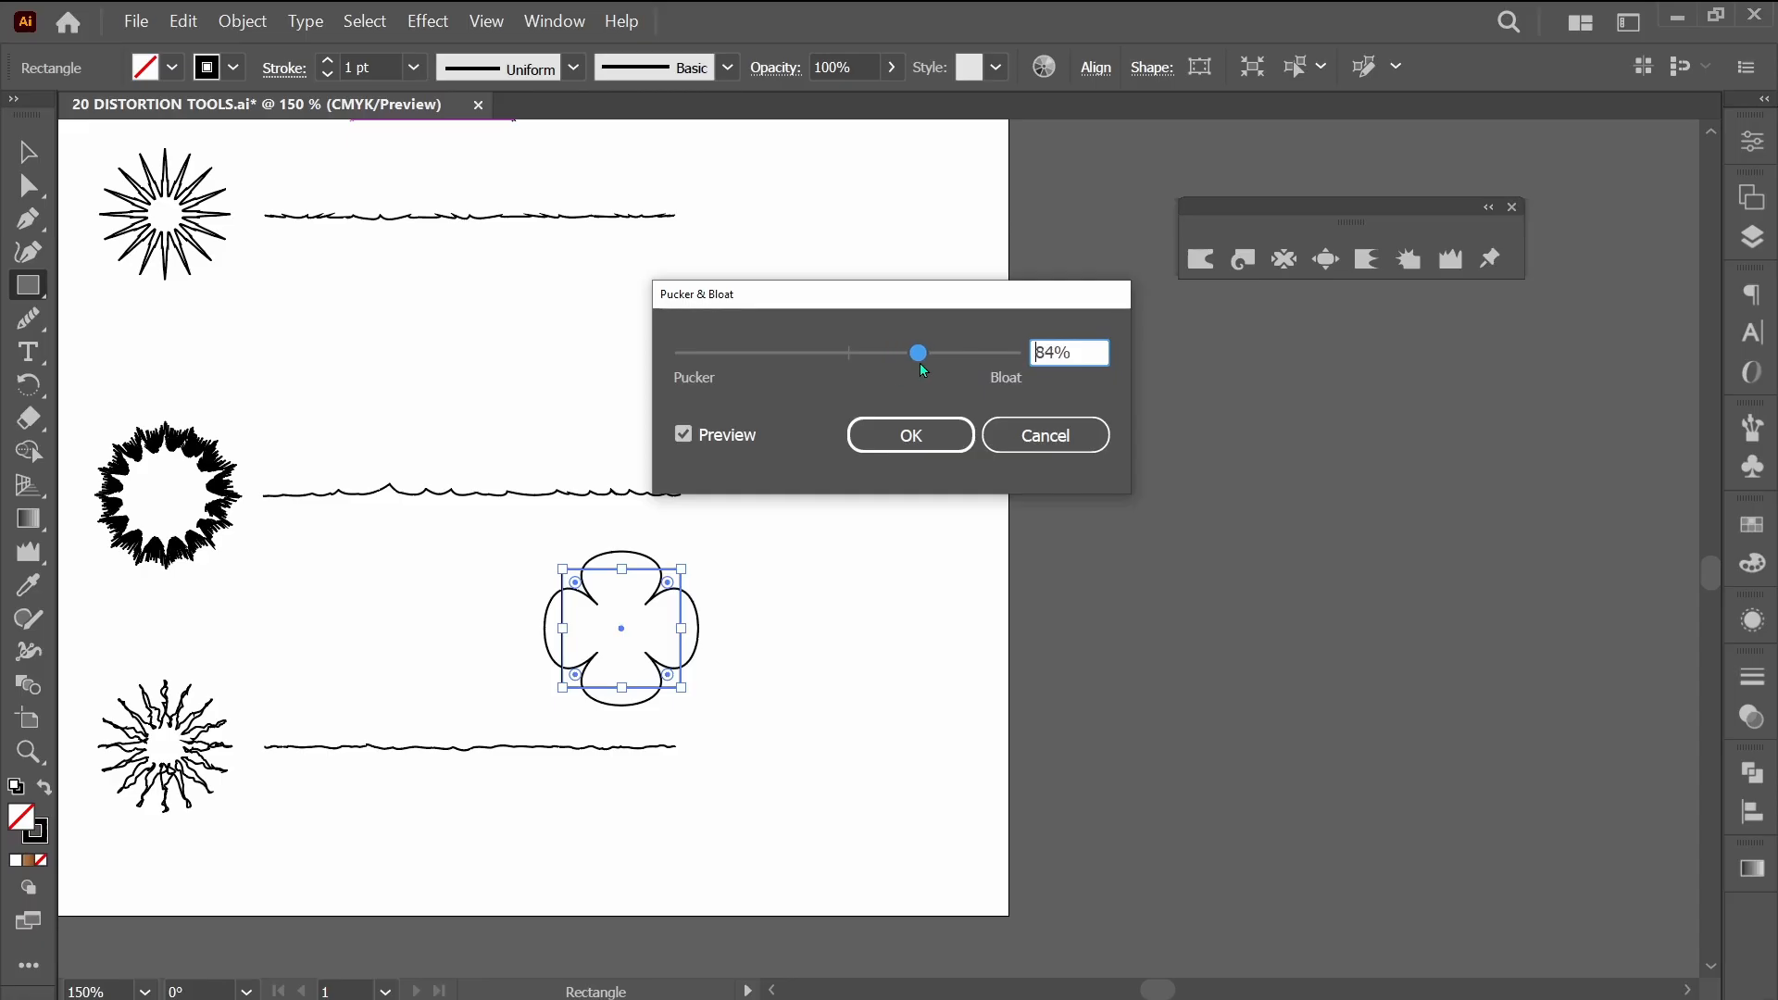
pyautogui.click(945, 443)
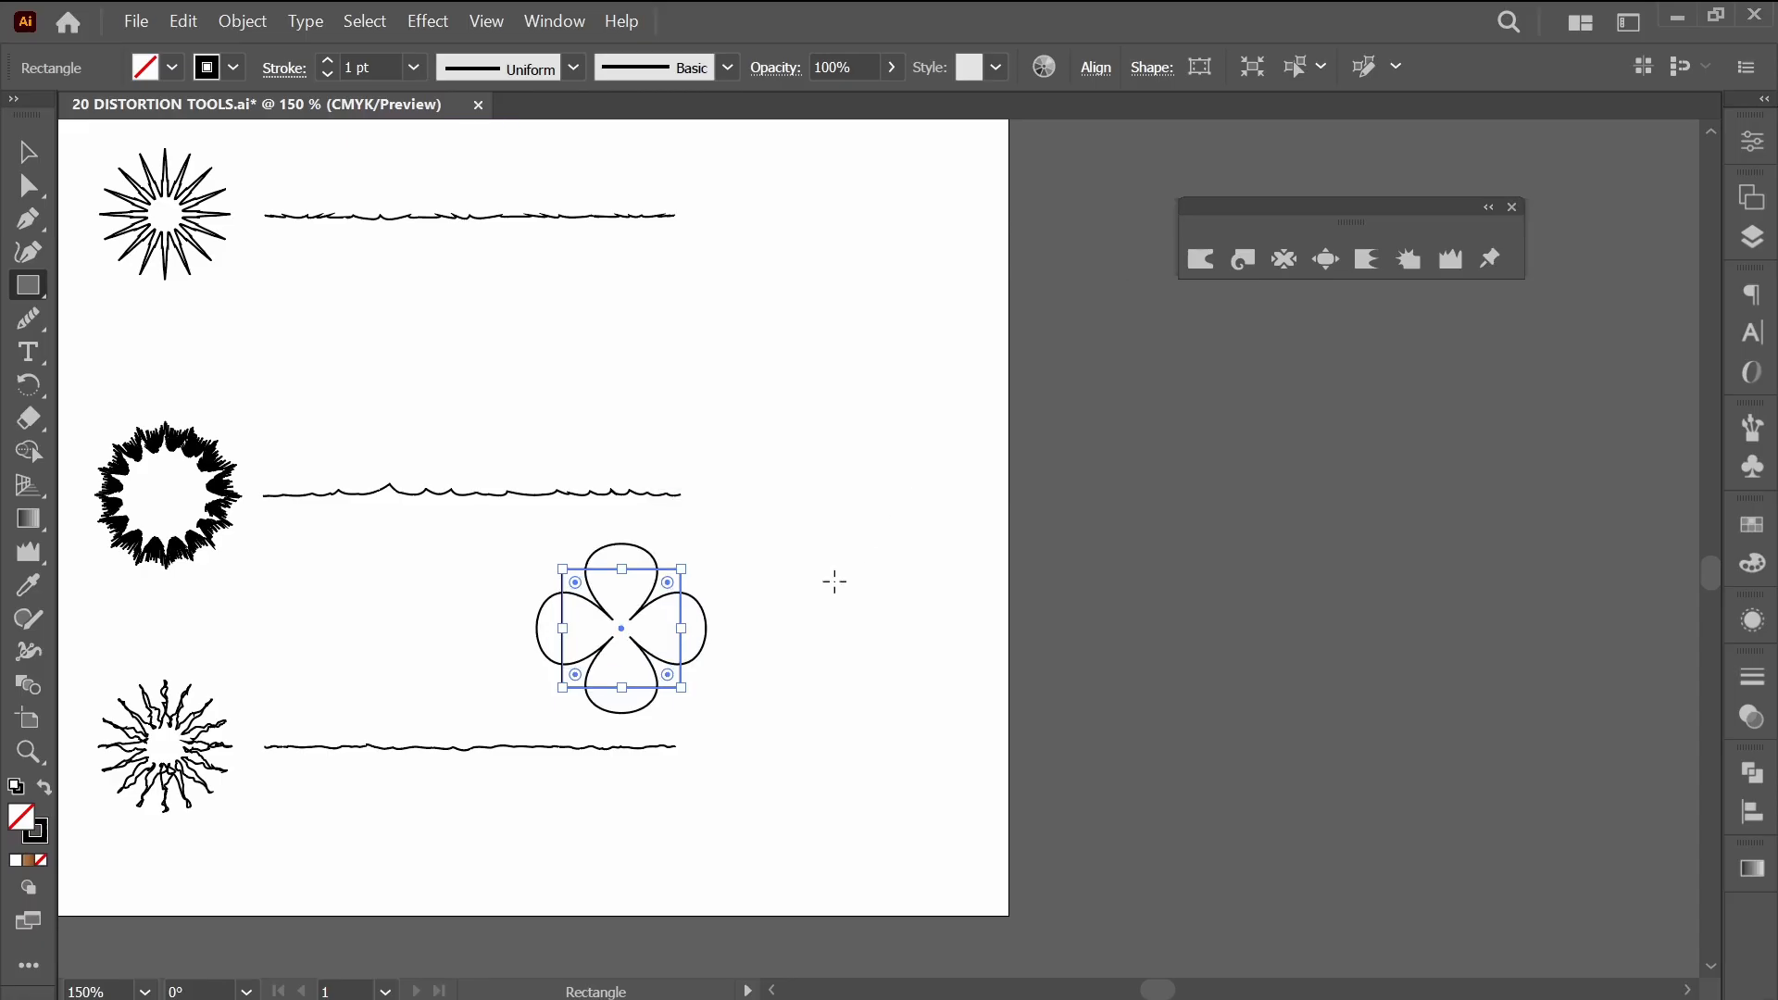
# Cut the bloated flower from the artboard, keeping the plain square in its place.
pyautogui.click(682, 713)
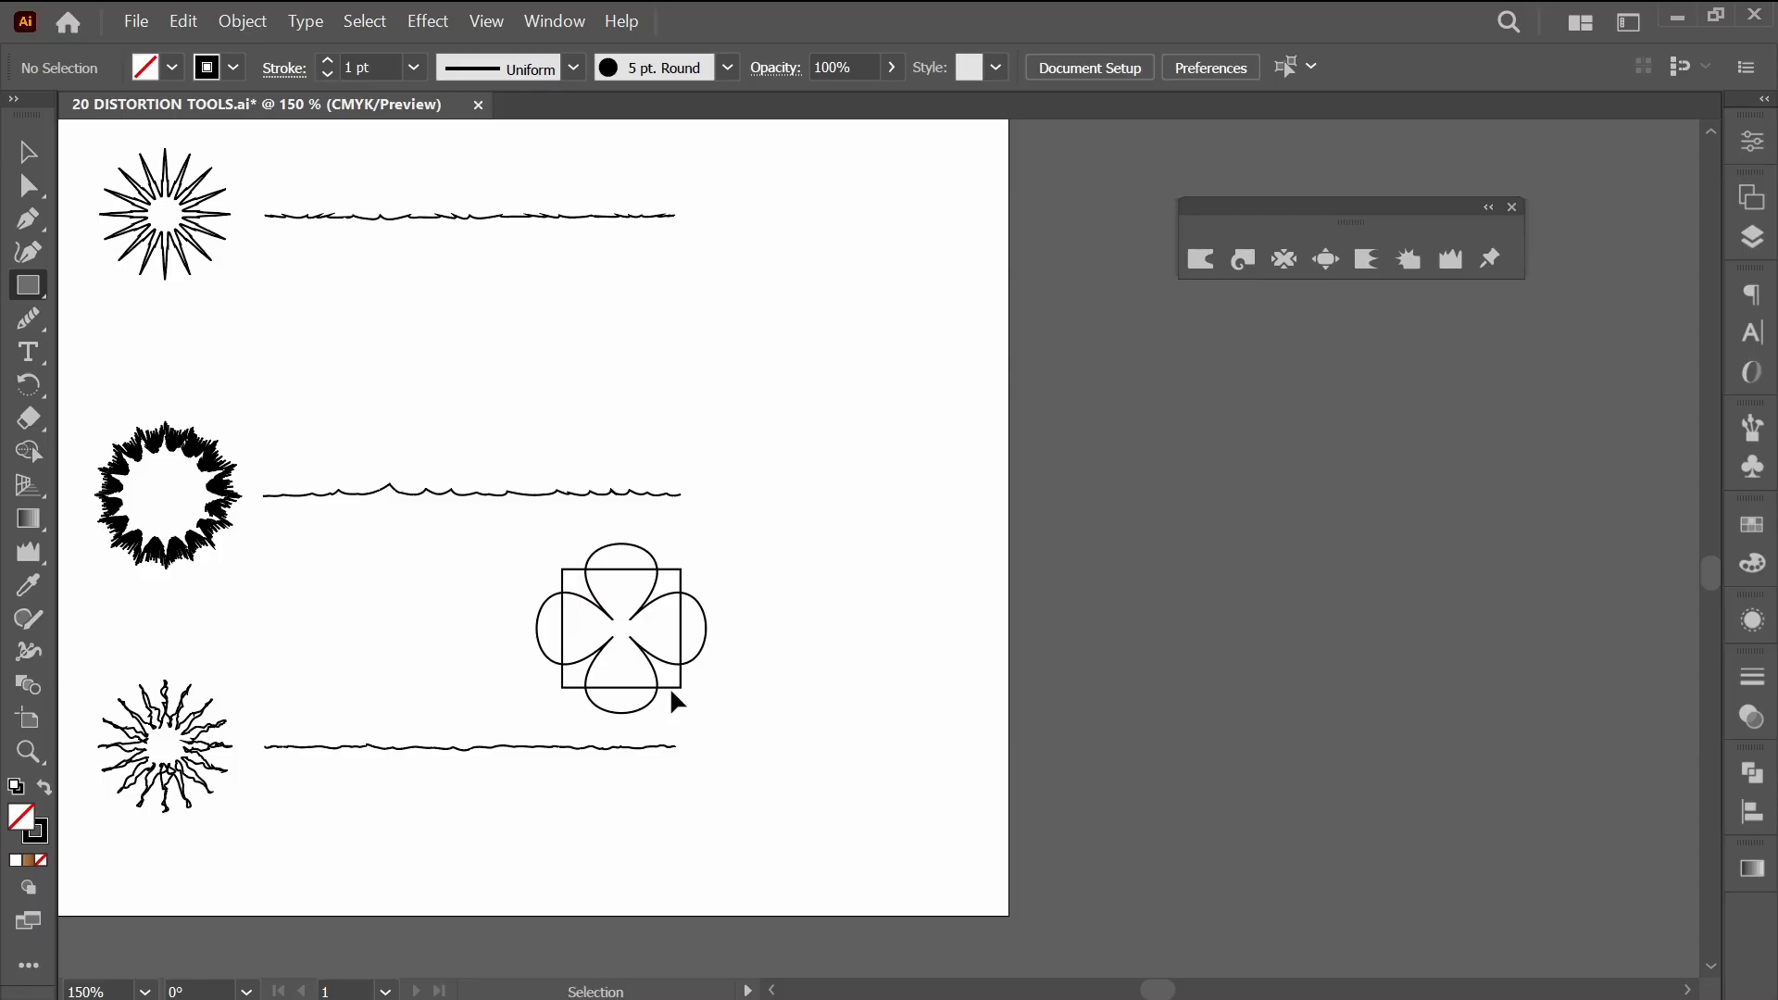
pyautogui.keyDown('ctrl'); pyautogui.click(670, 688); pyautogui.keyUp('ctrl')
pyautogui.press('Delete')
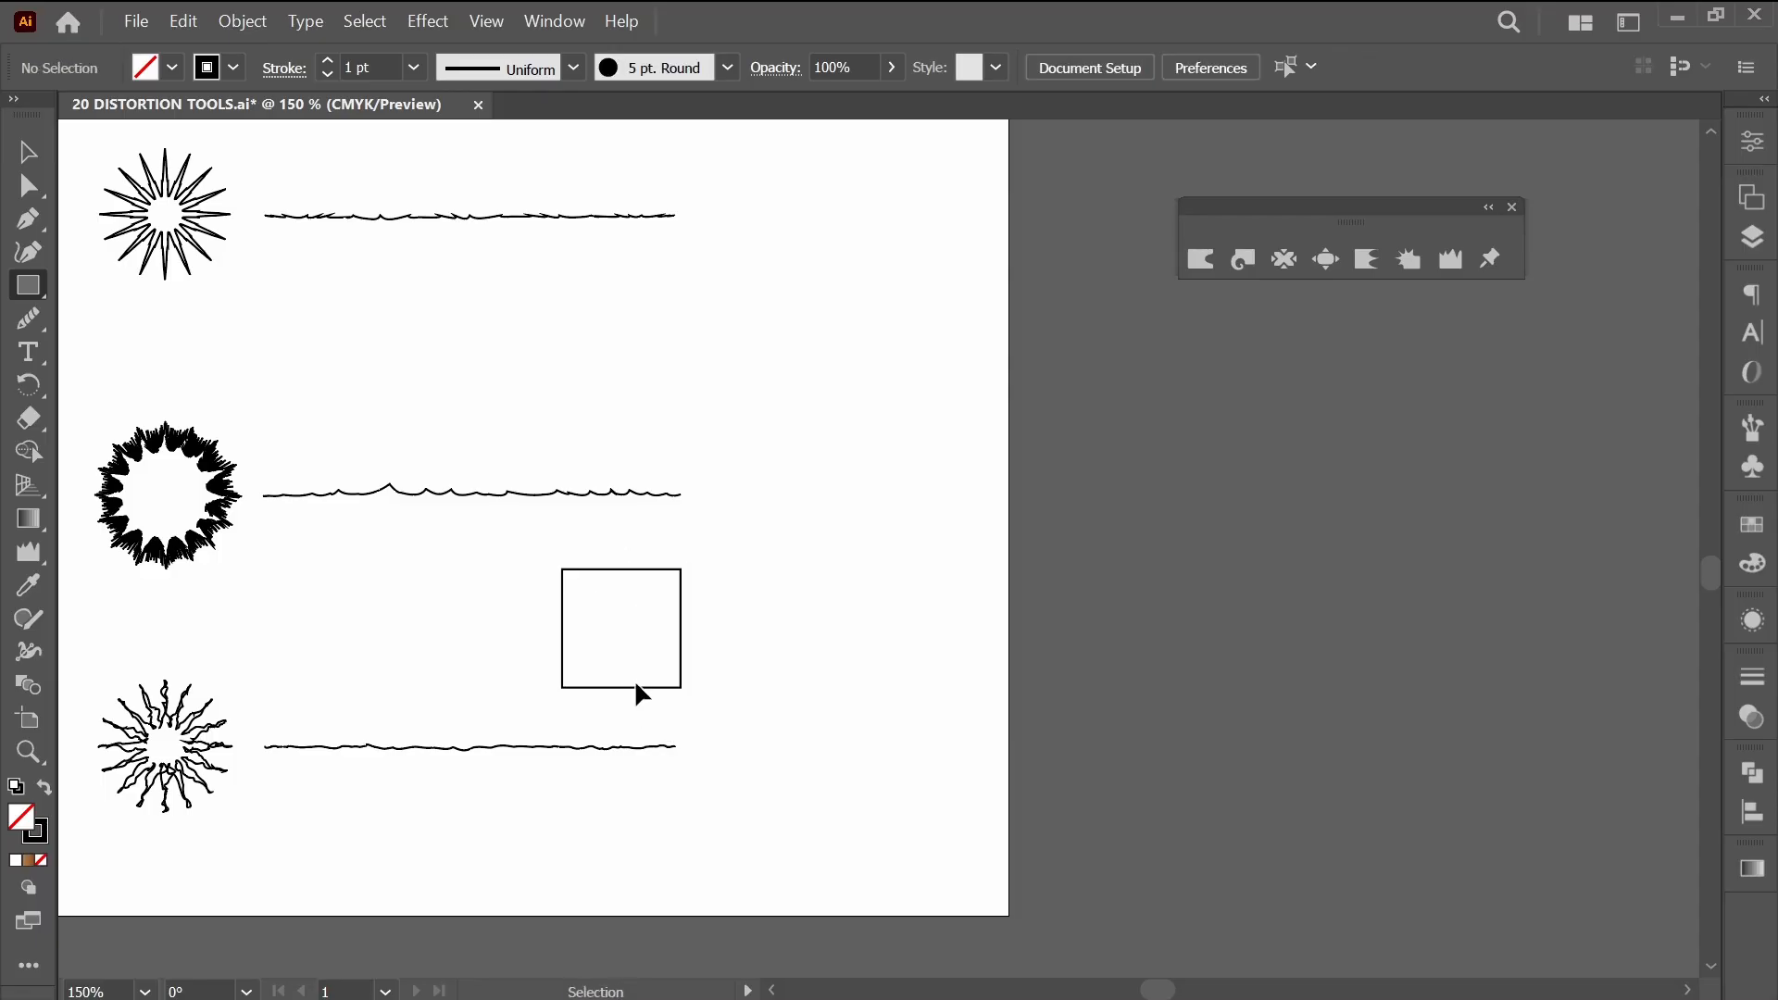
# Apply a Pucker & Bloat effect of -95% to the plain square to form a four-pointed spiked shape.
pyautogui.click(636, 683)
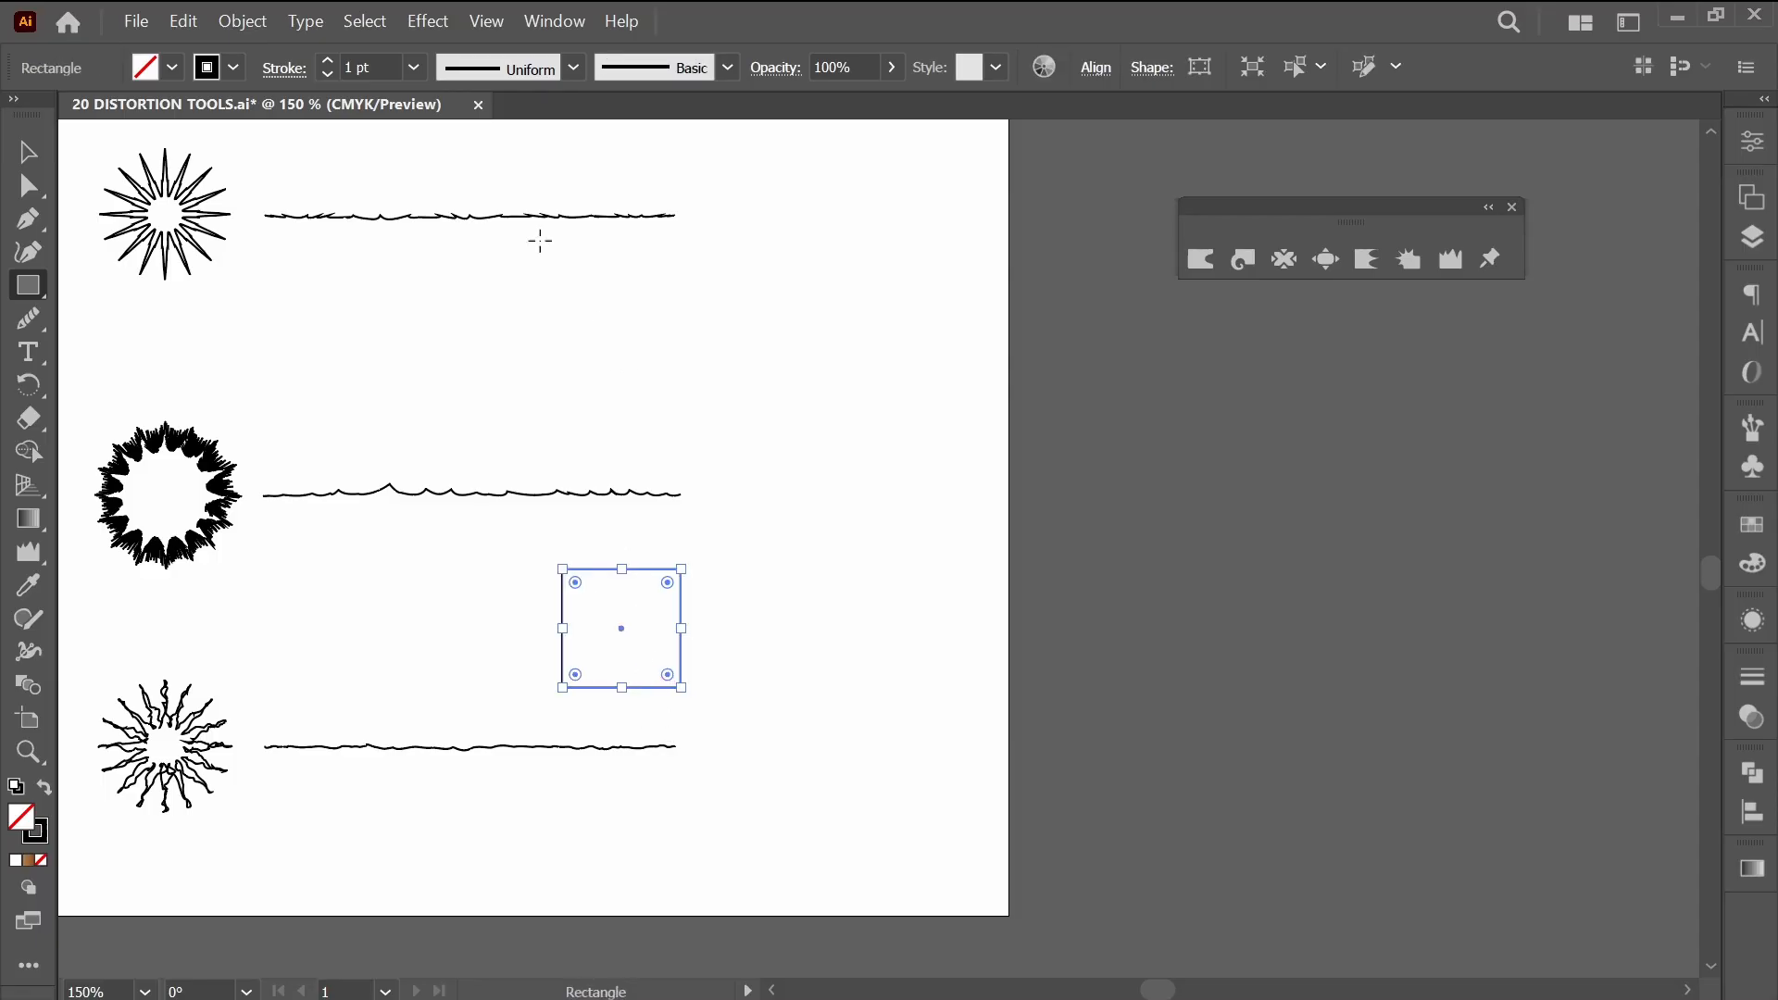
pyautogui.click(425, 30)
pyautogui.moveTo(519, 175)
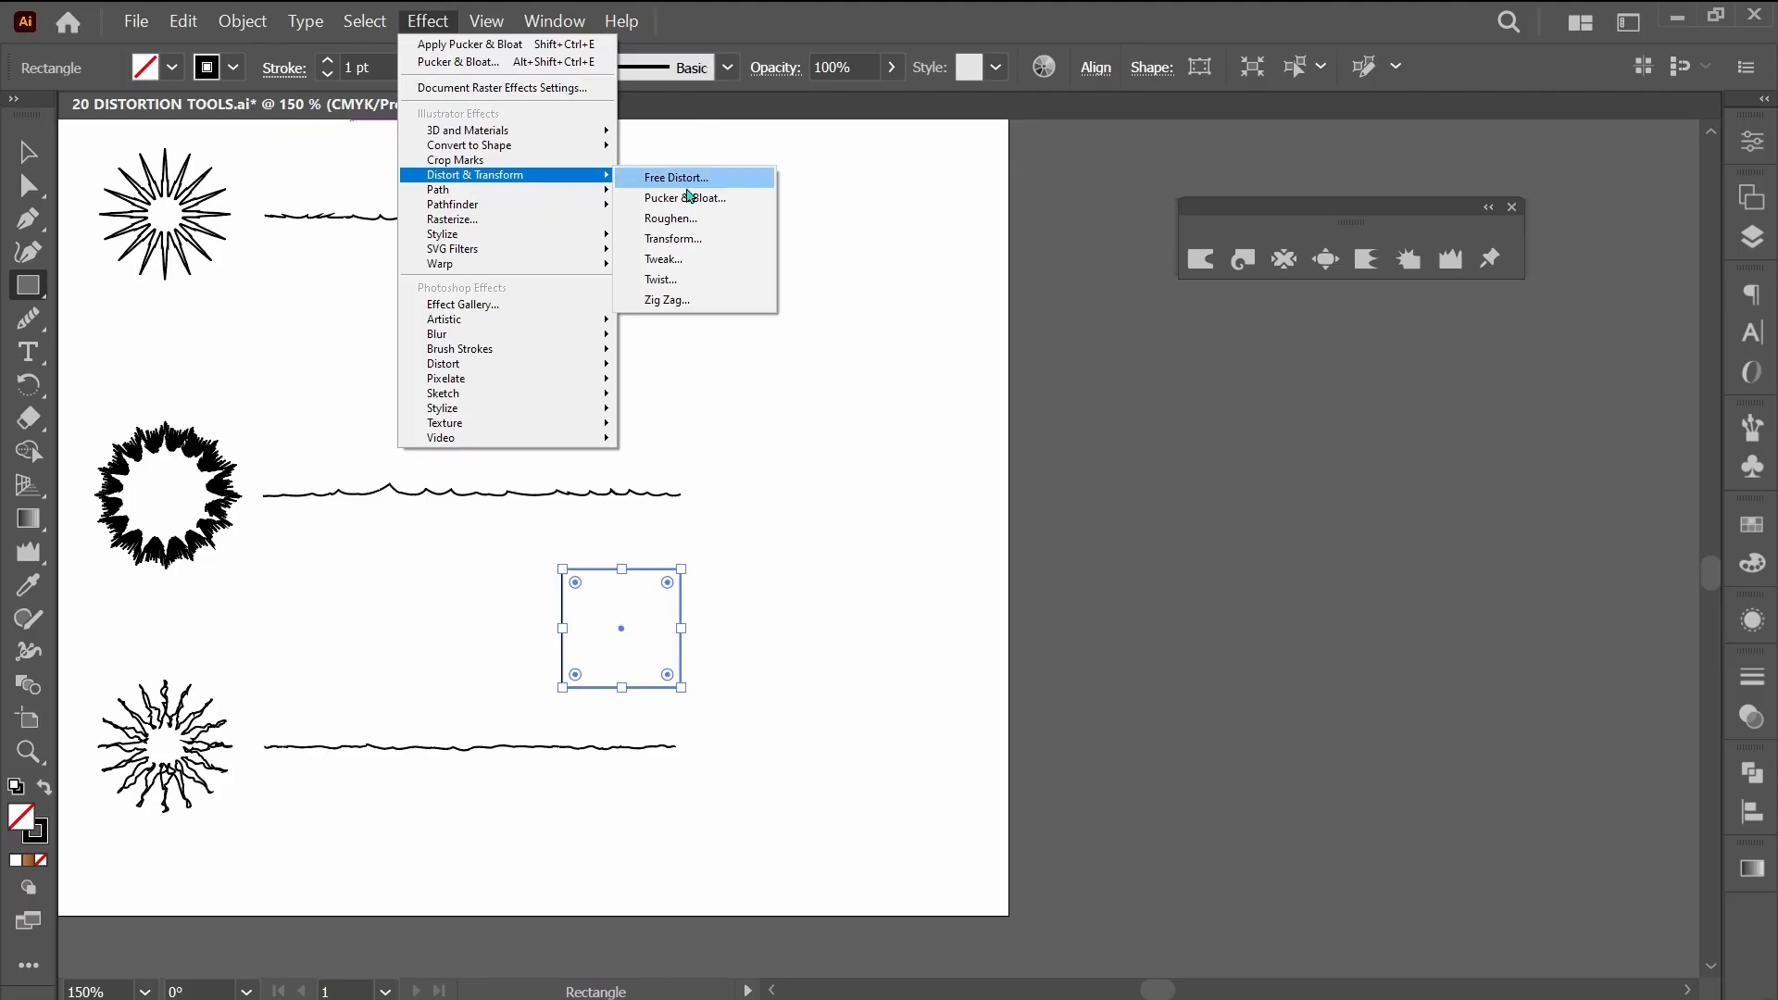
pyautogui.click(685, 198)
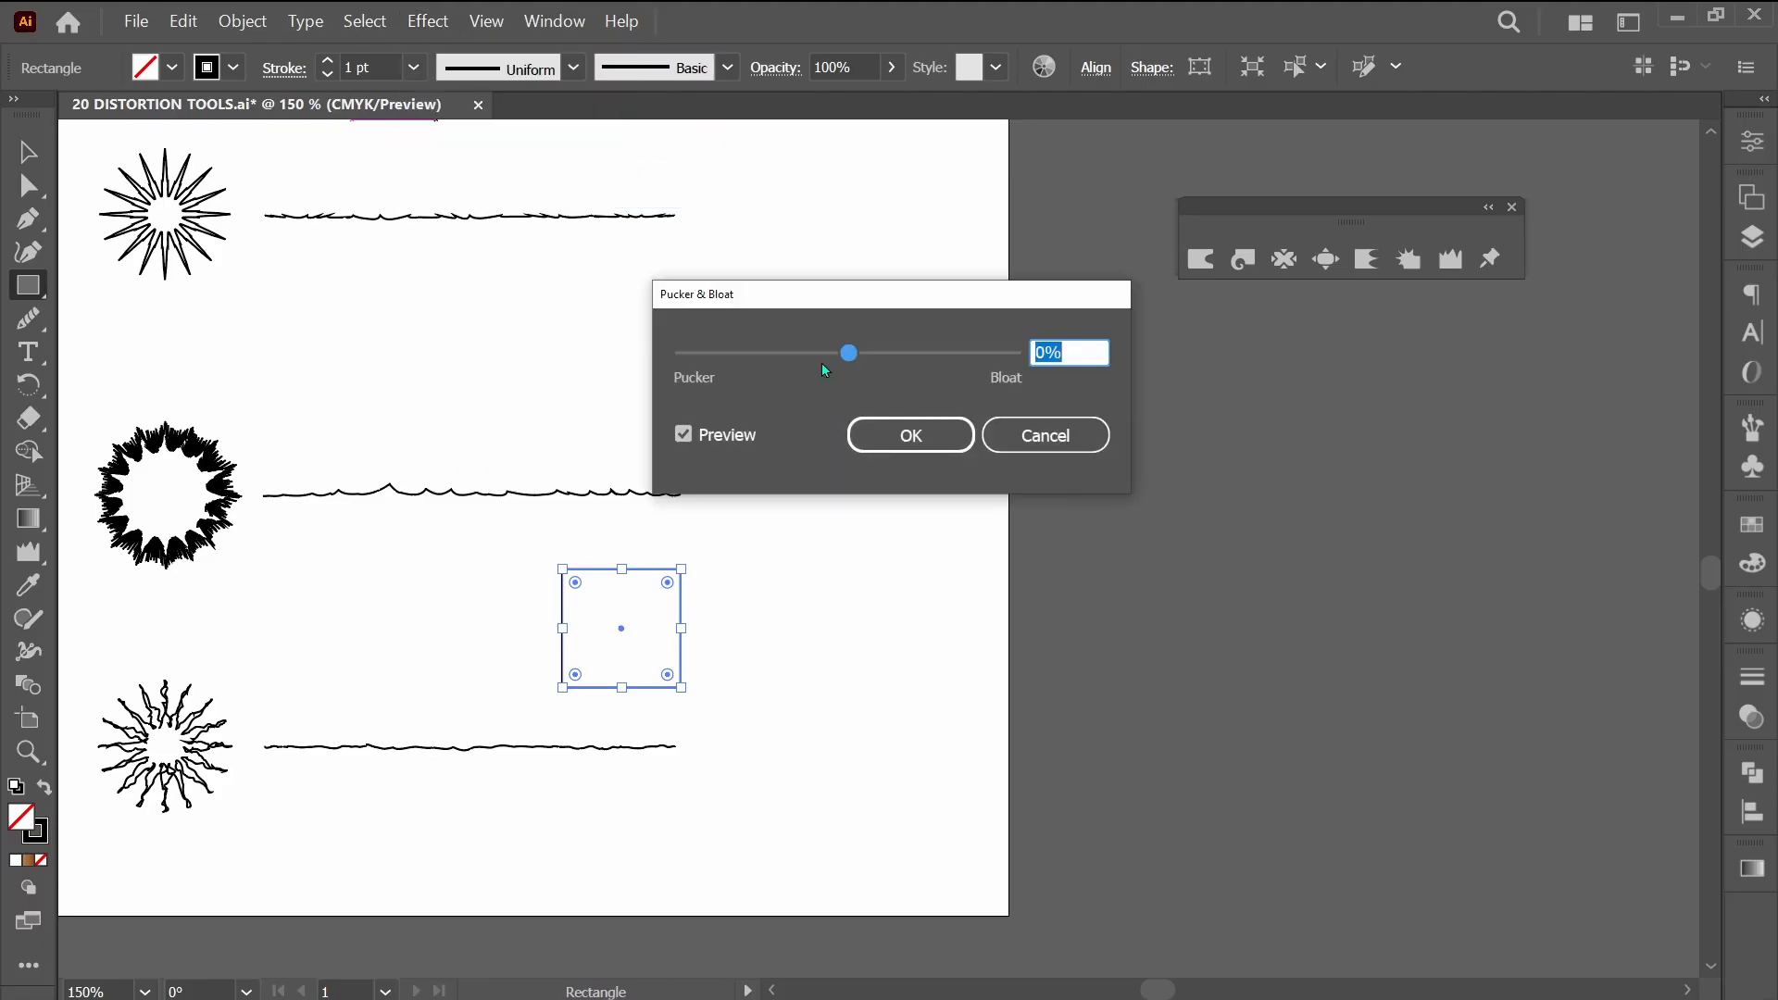
pyautogui.moveTo(822, 364); pyautogui.dragTo(773, 364)
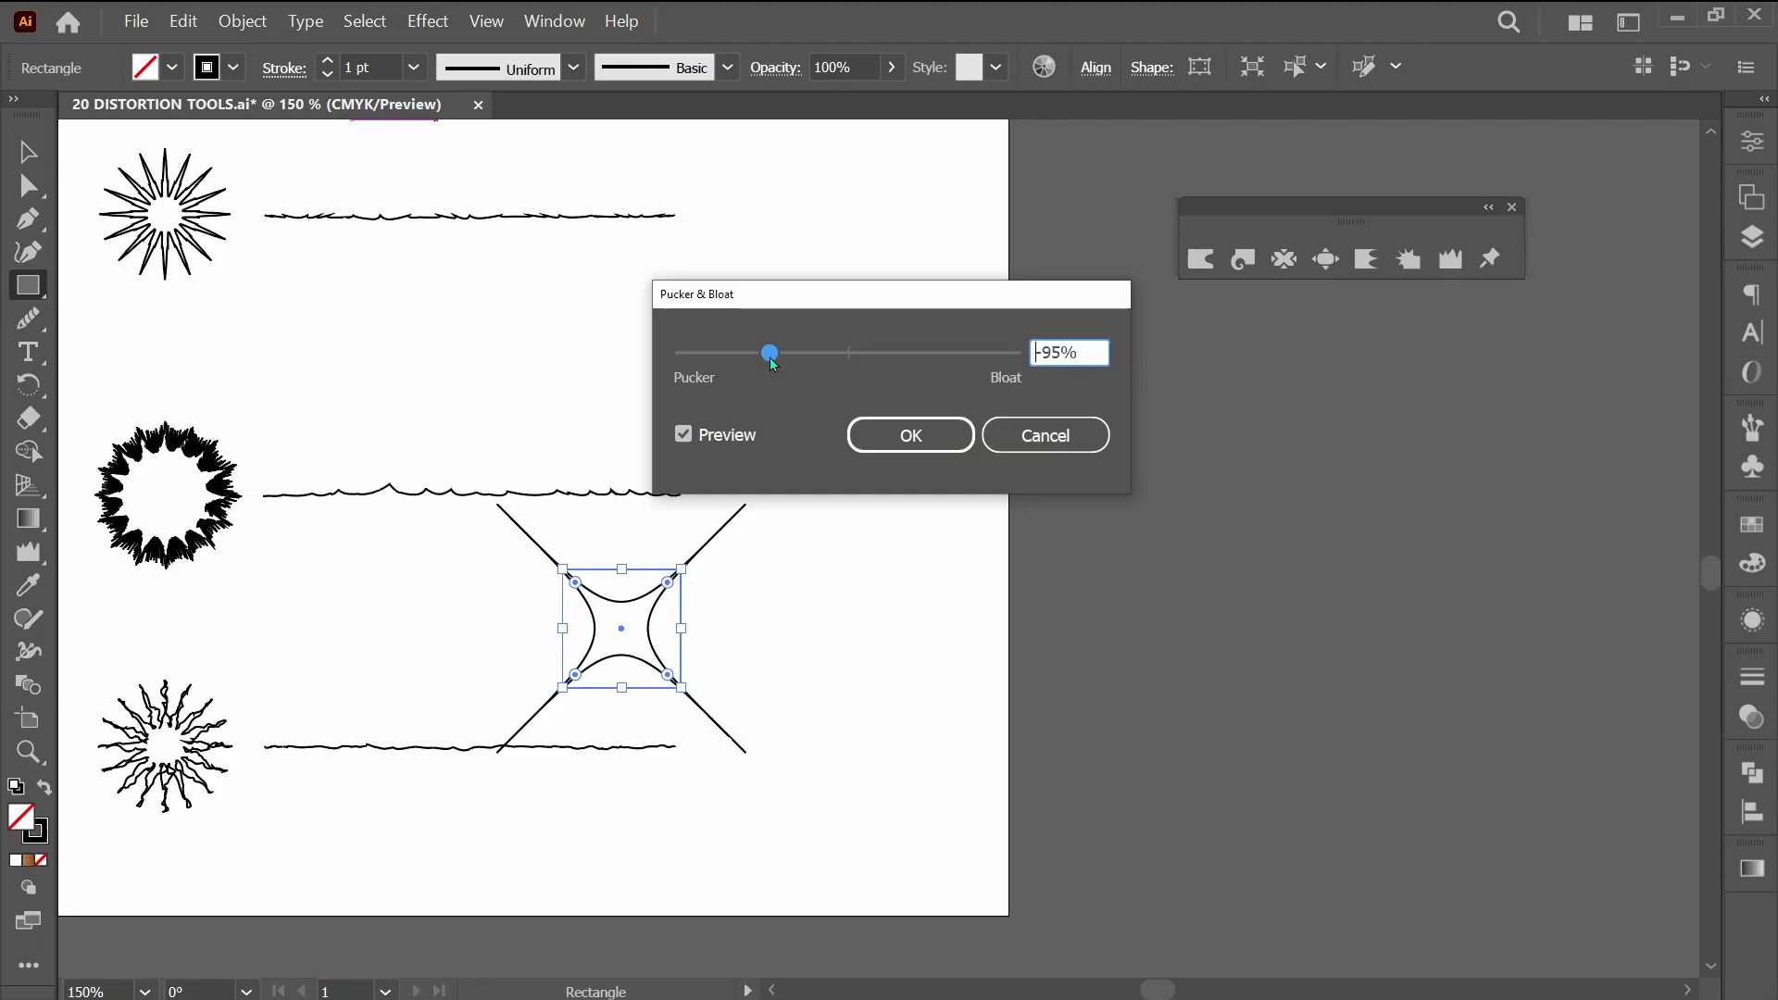
pyautogui.click(909, 435)
# Paste the flower in front of the spiked shape and move both together to the open area beside the lines.
pyautogui.hotkey('ctrl', 'f')
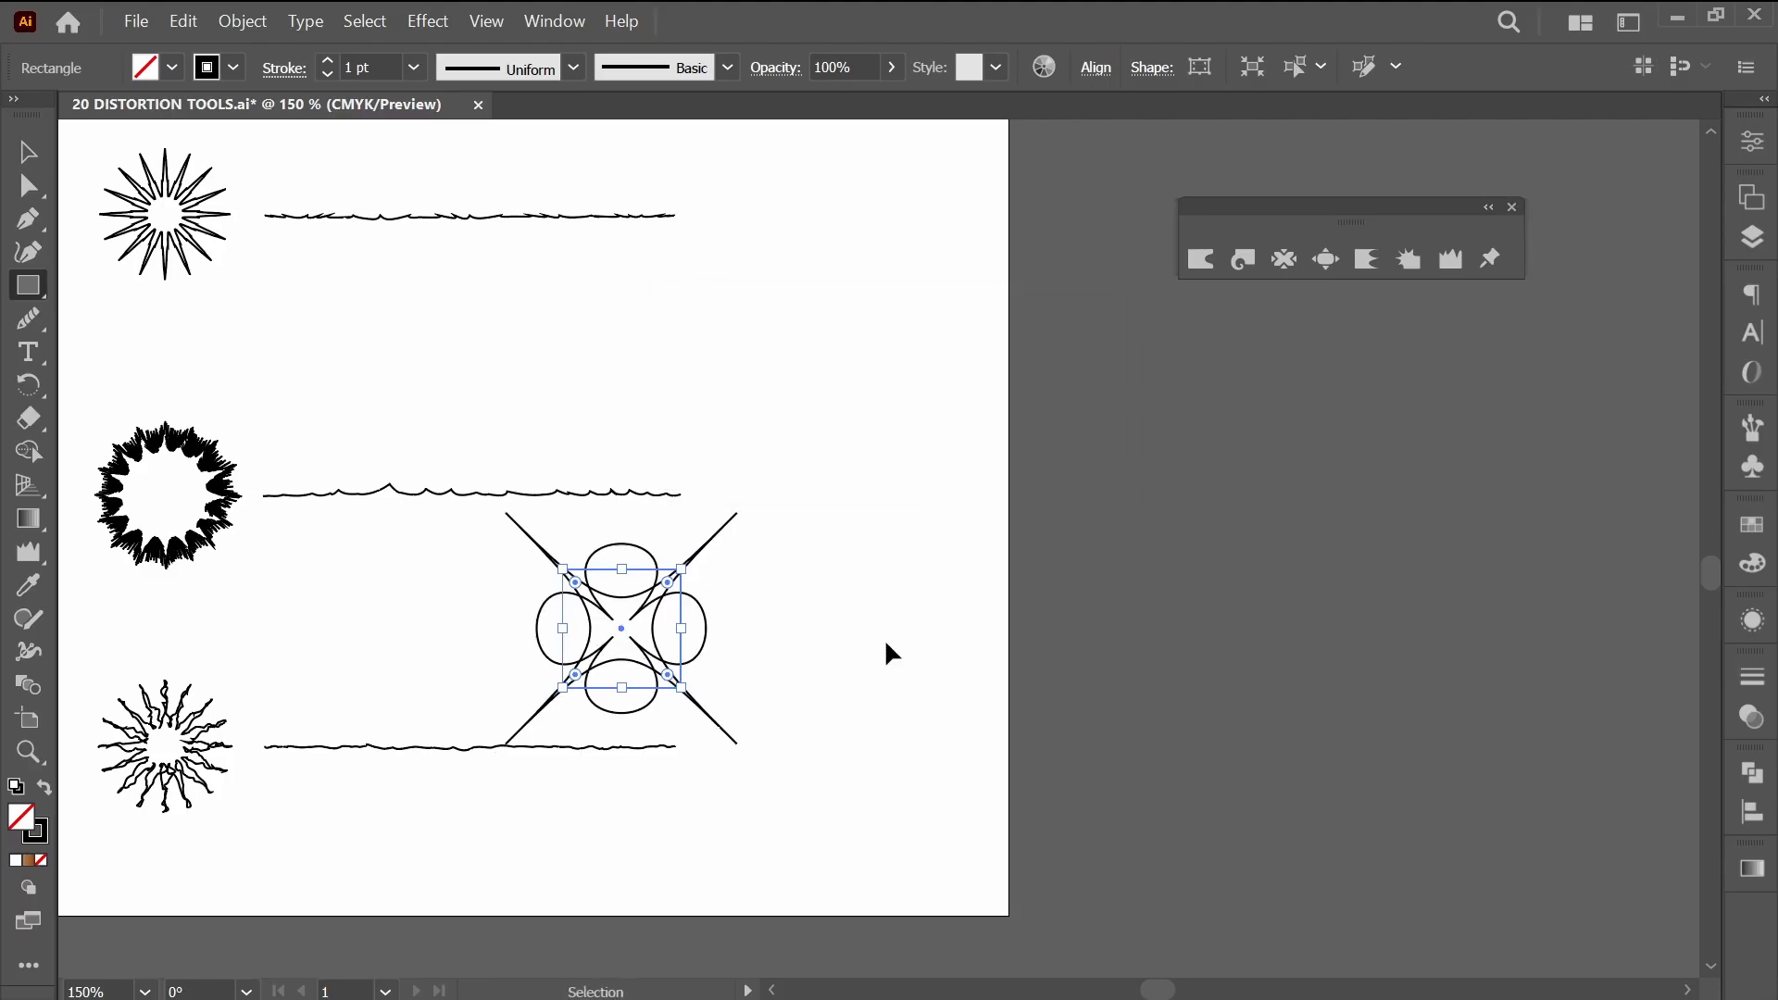
pyautogui.press('v')
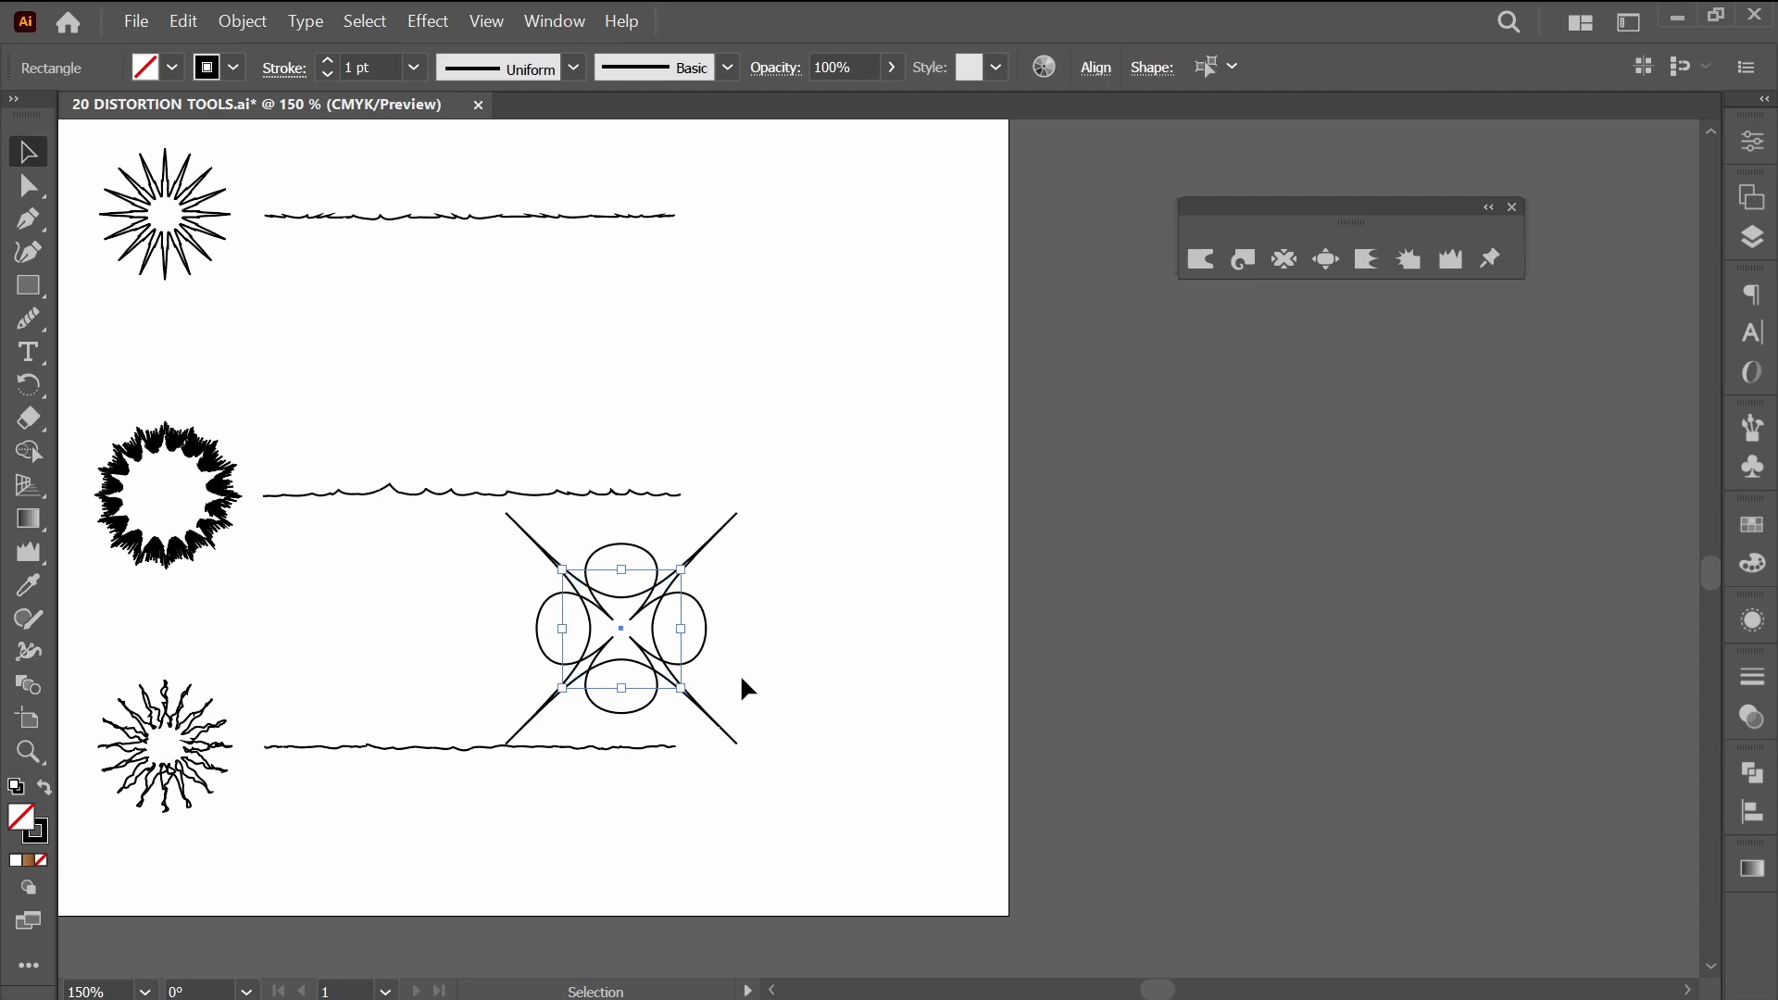
pyautogui.moveTo(705, 654); pyautogui.dragTo(909, 456)
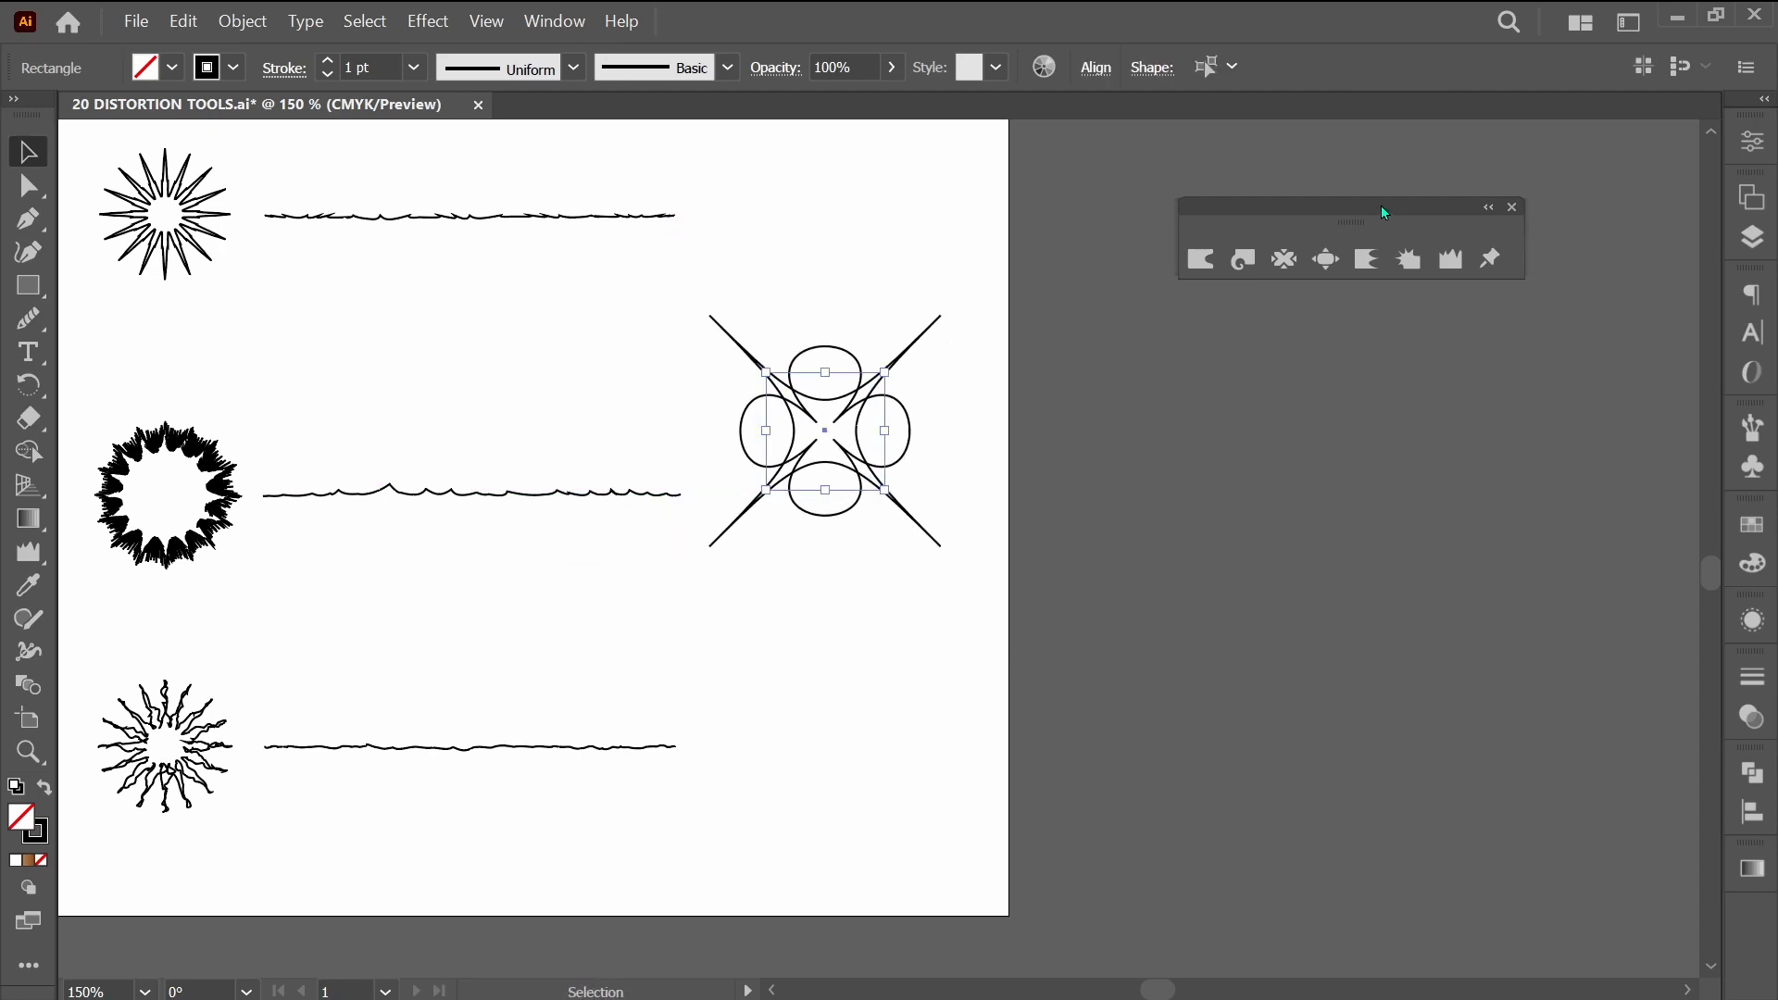
pyautogui.moveTo(1381, 204); pyautogui.dragTo(904, 199)
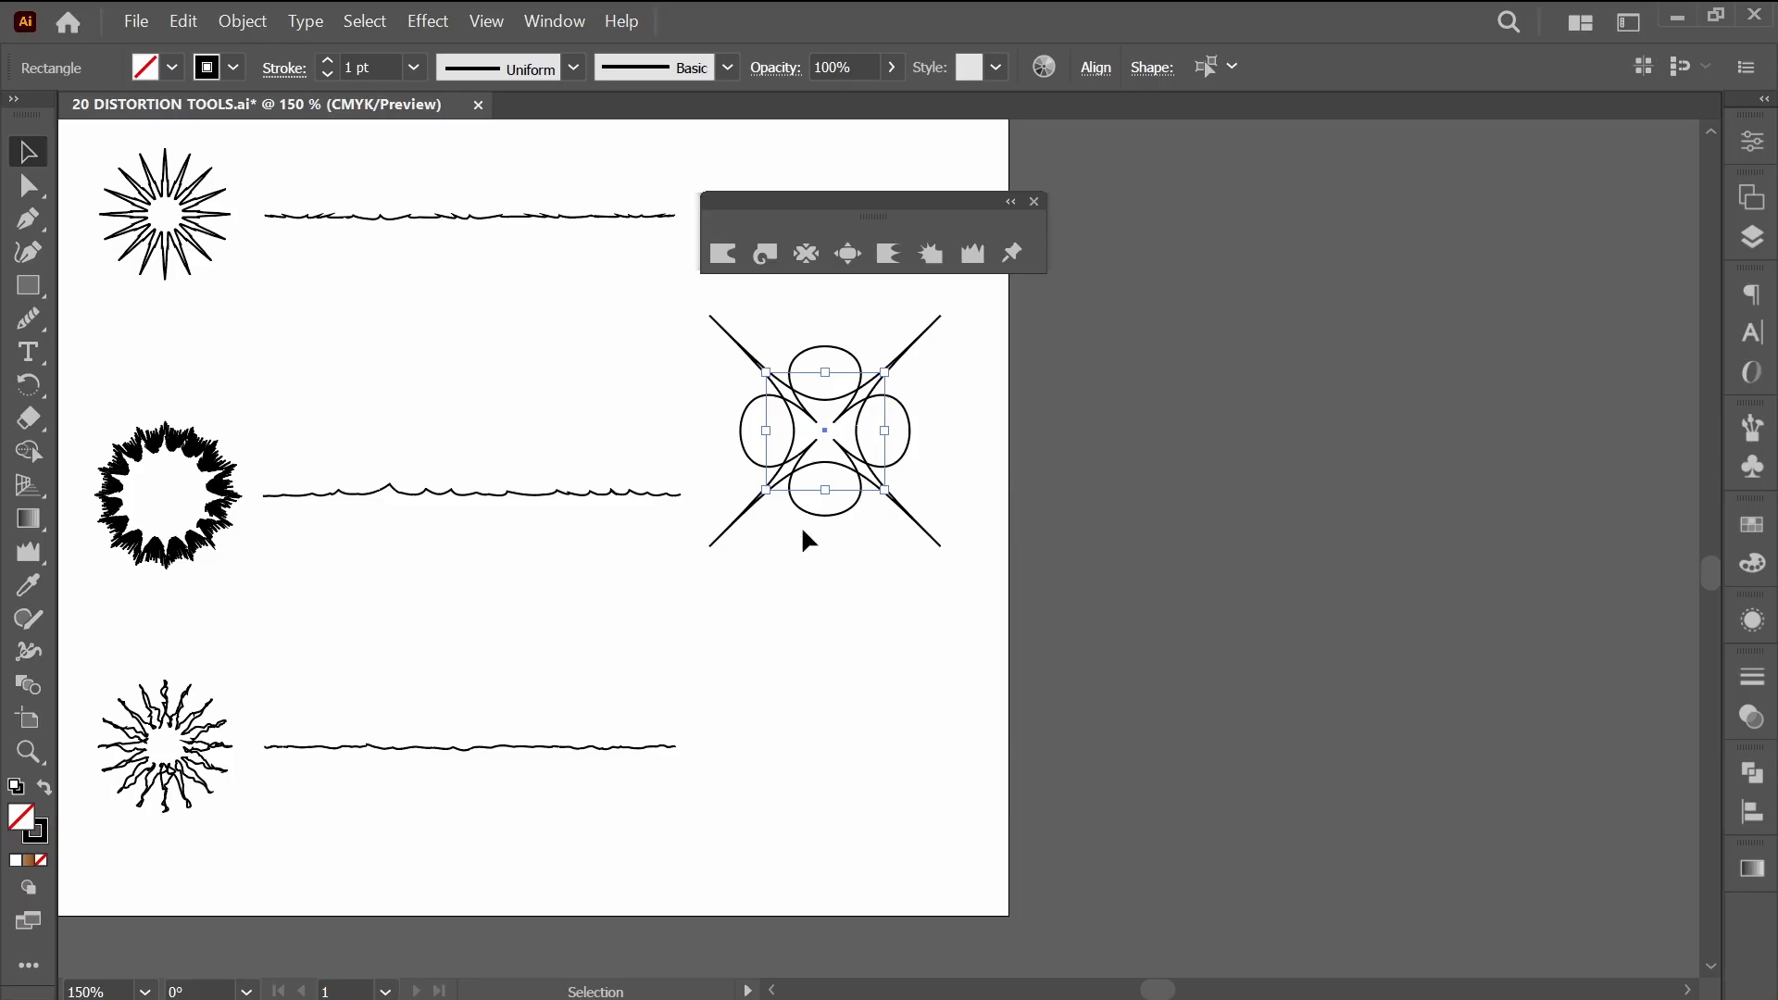
# Try the Roughen effect on the combined shape with detail 56/in, absolute size and smooth points.
pyautogui.click(422, 25)
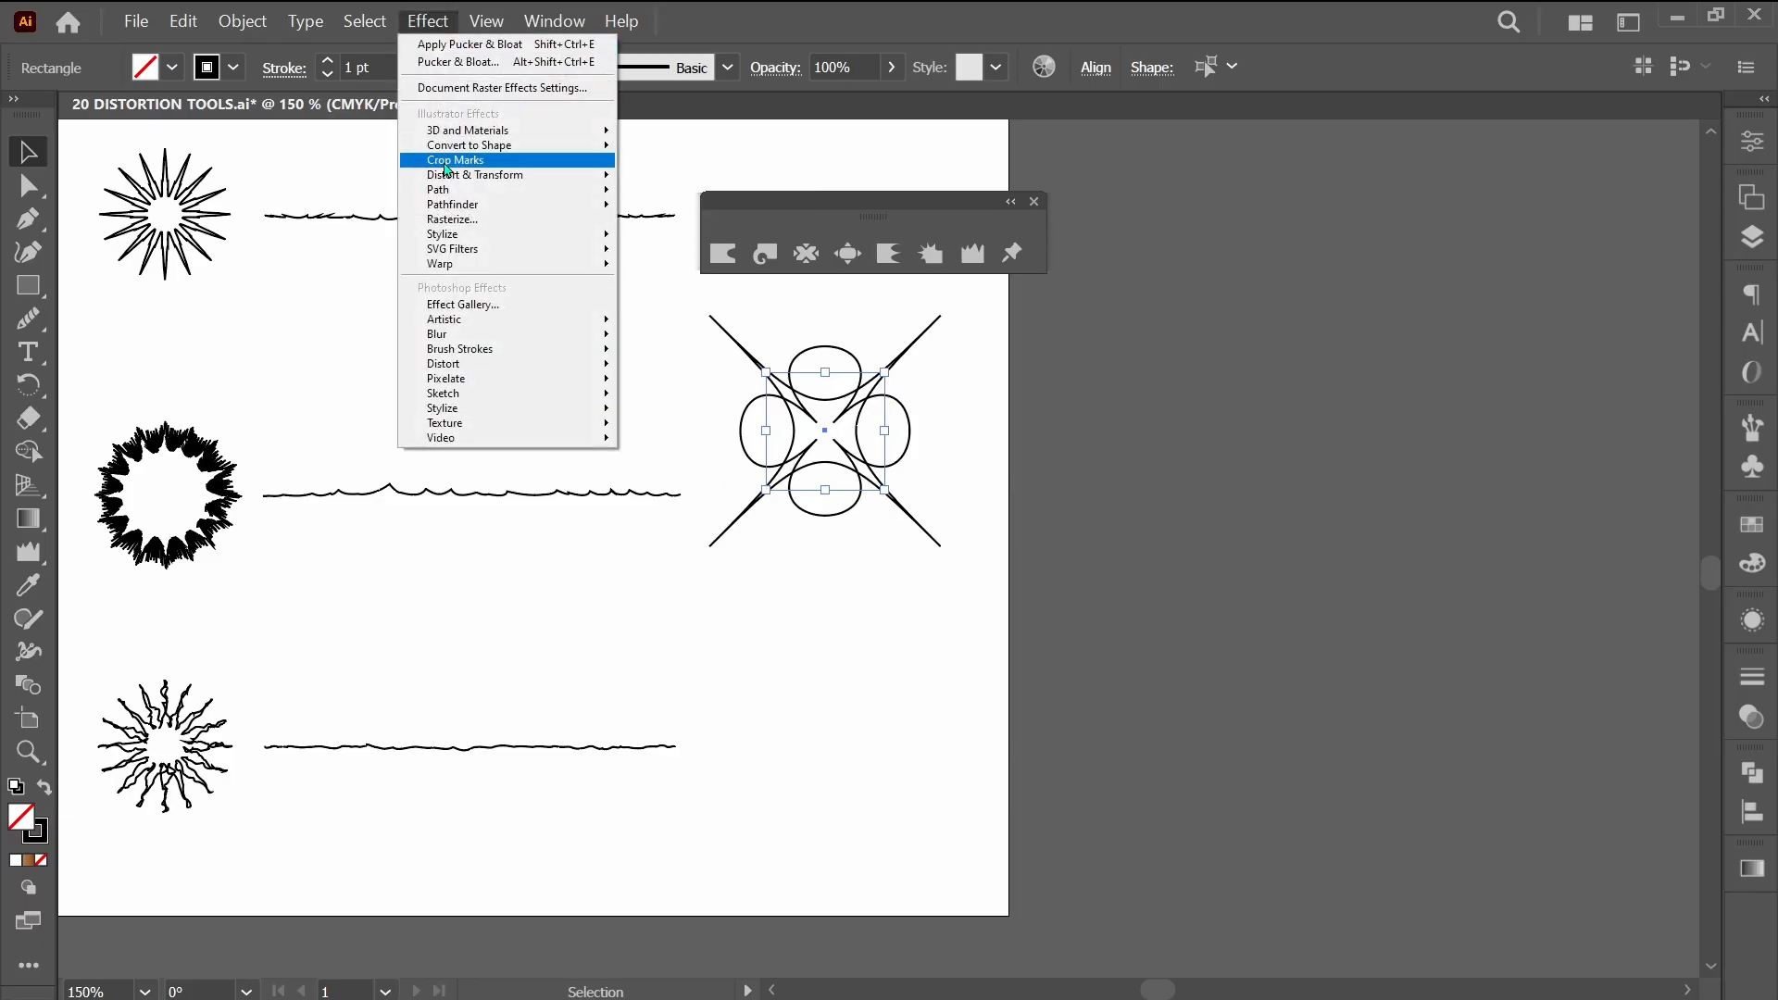
pyautogui.moveTo(448, 176)
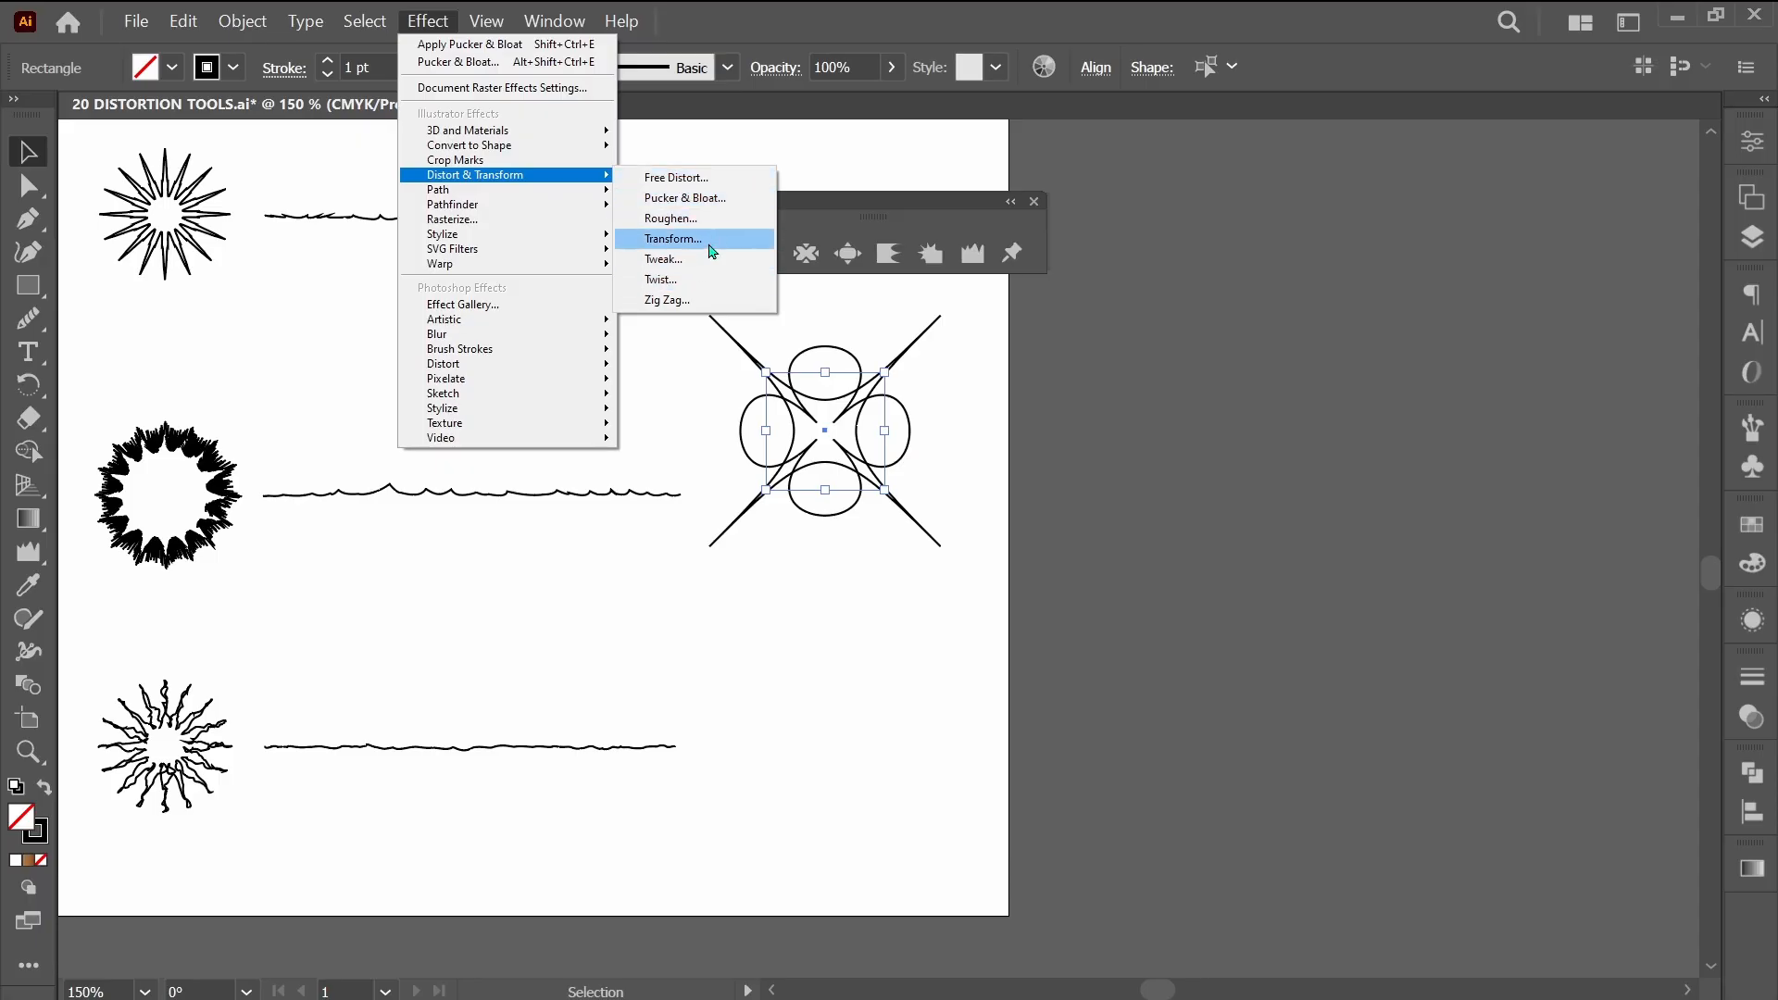
pyautogui.click(696, 221)
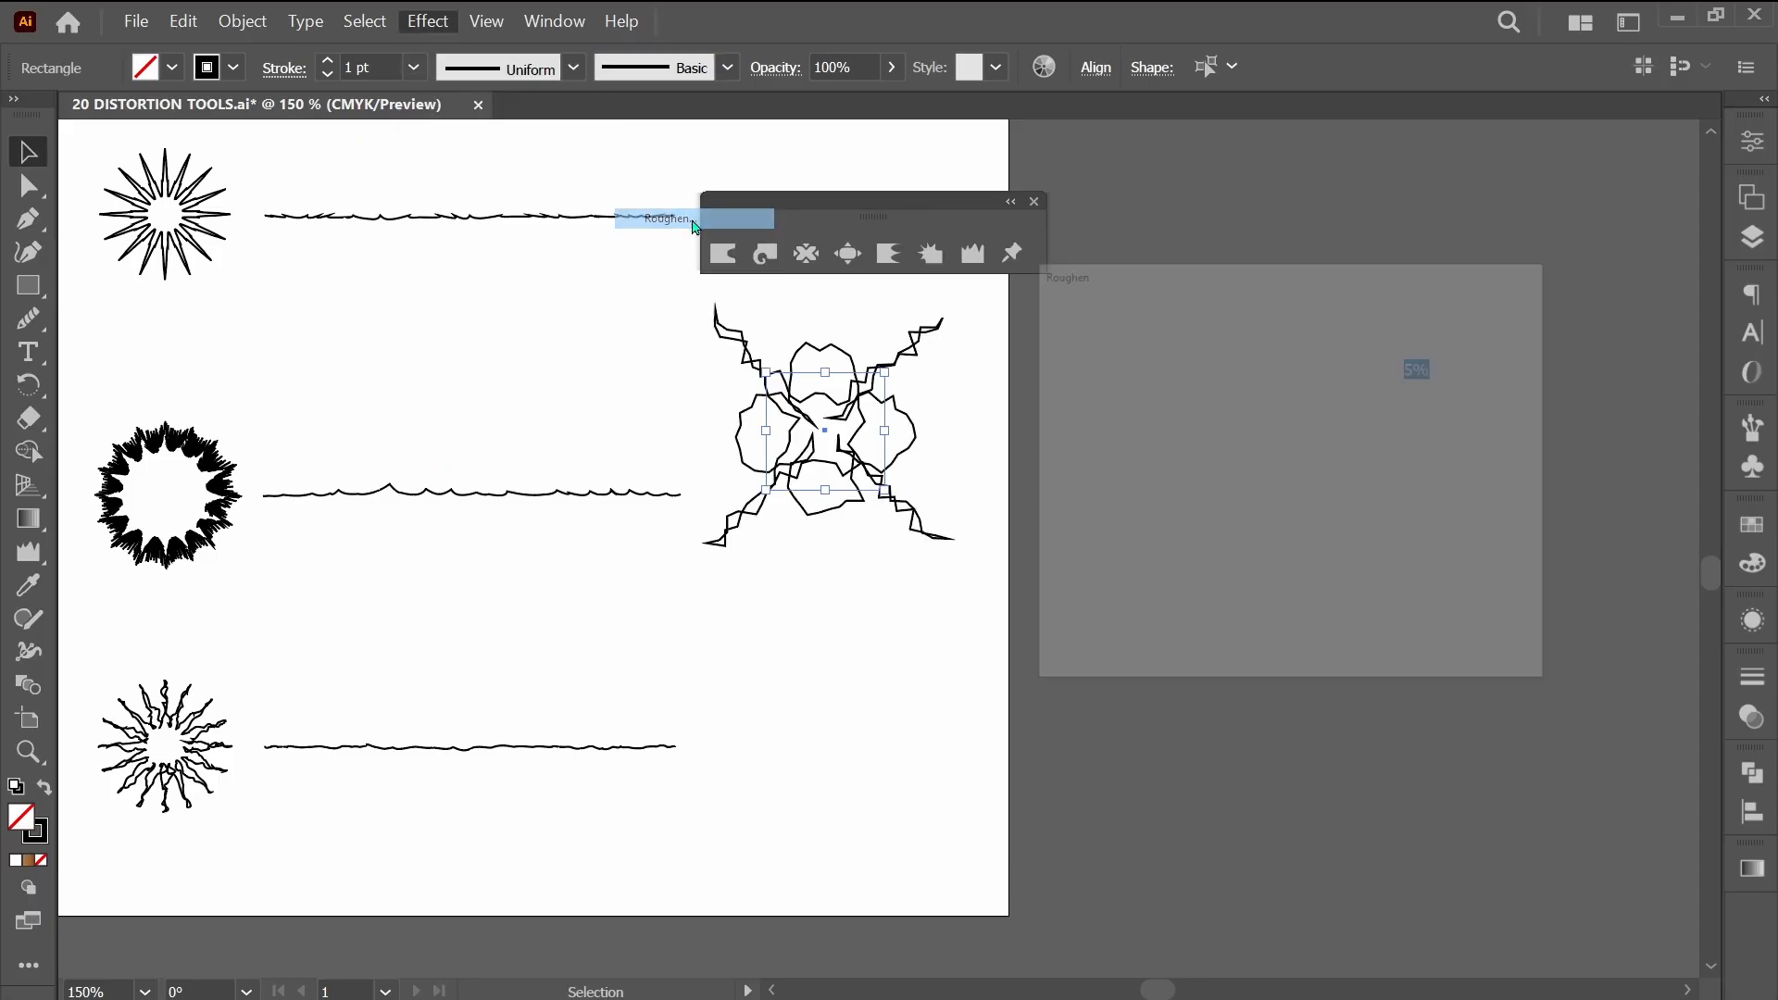
pyautogui.moveTo(1192, 449); pyautogui.dragTo(1282, 432)
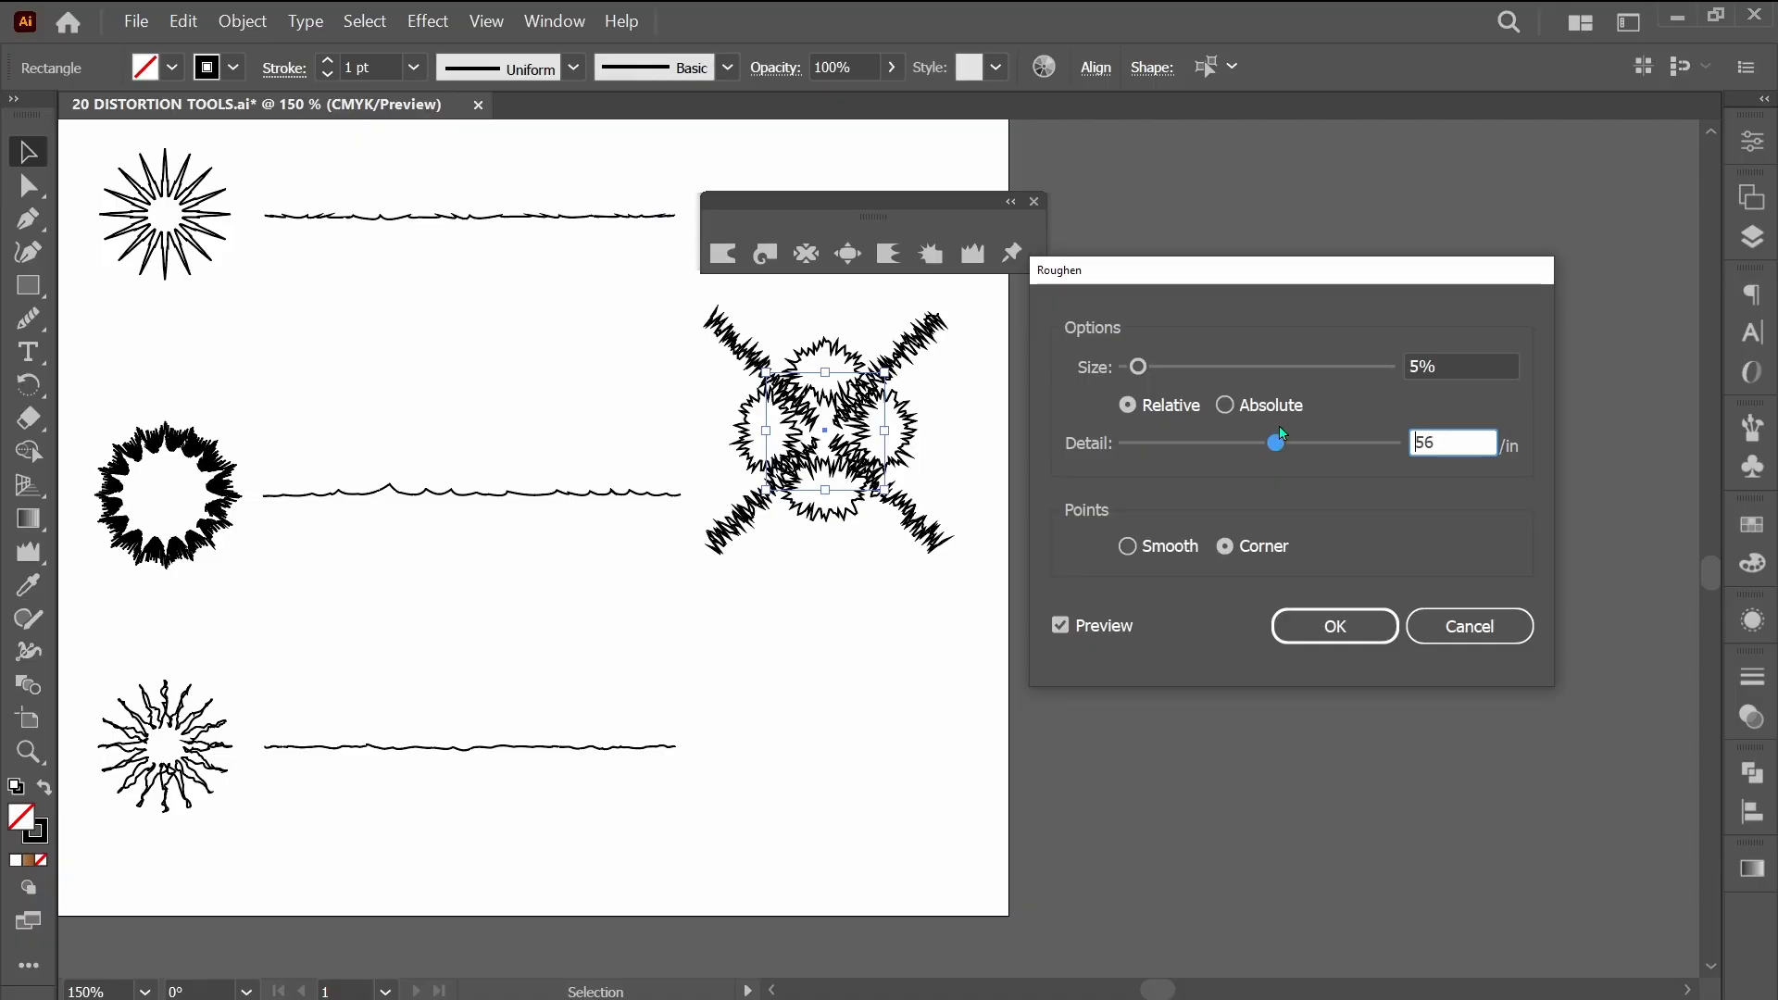
pyautogui.click(1224, 405)
pyautogui.click(1169, 552)
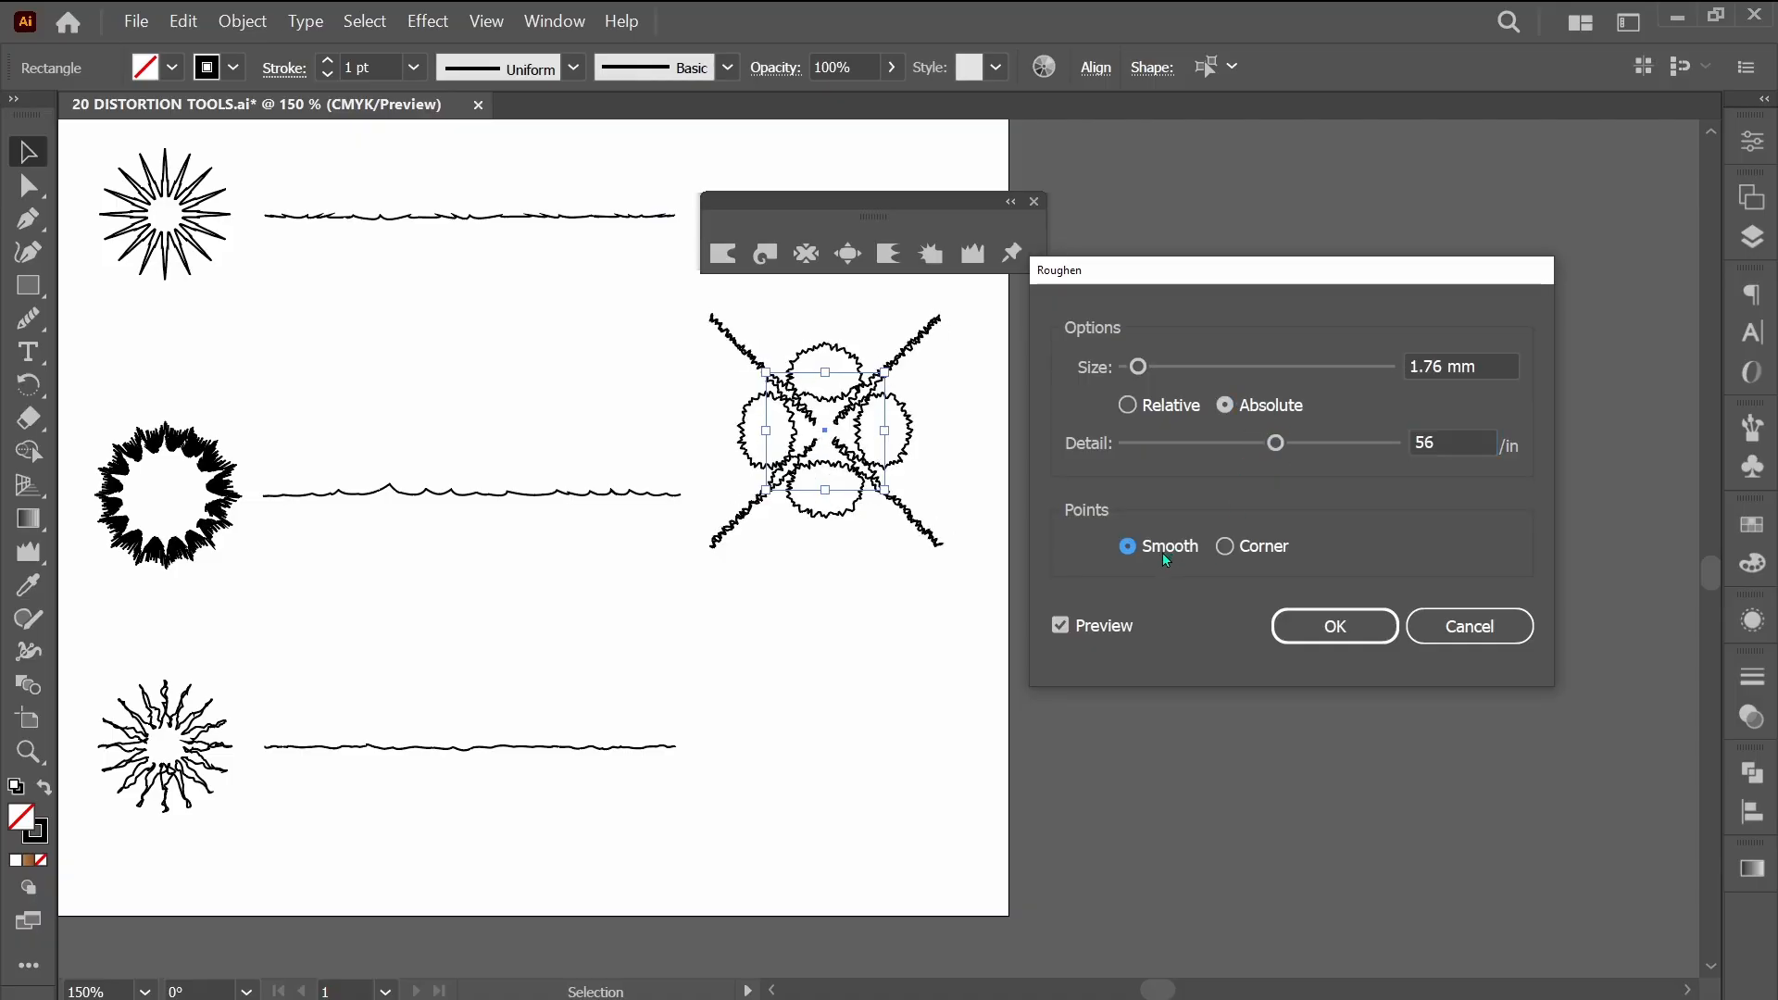
pyautogui.click(1468, 627)
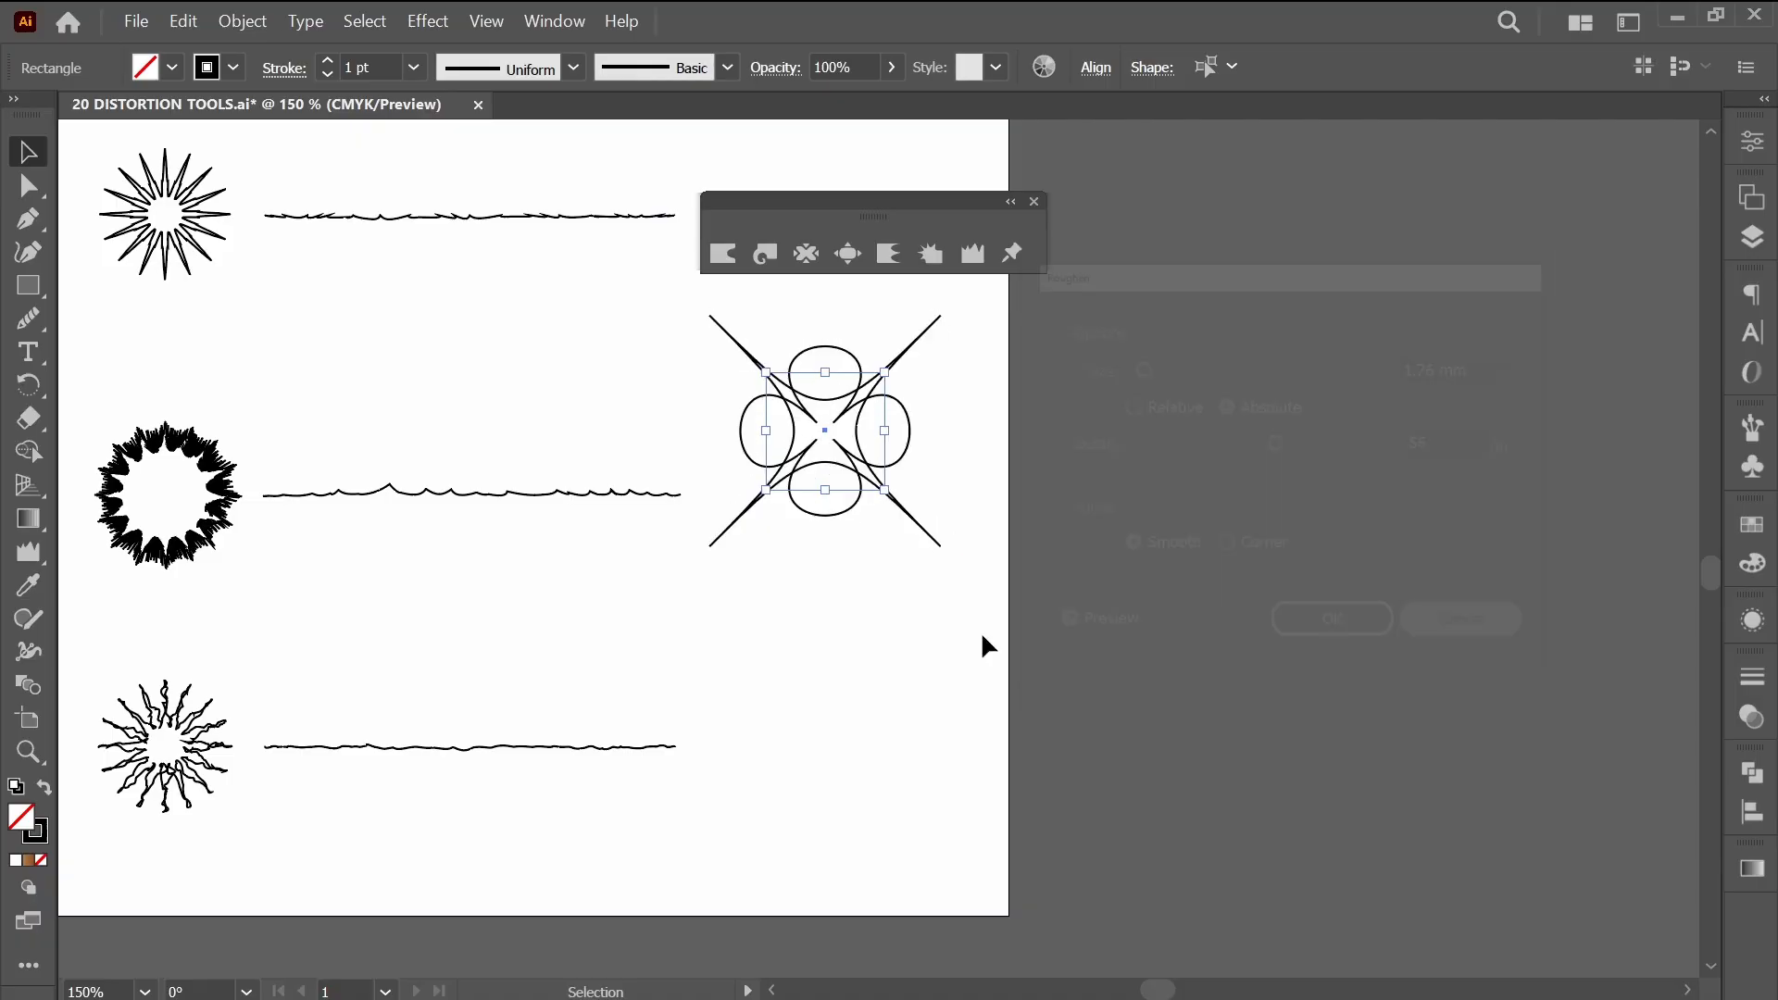
pyautogui.click(864, 653)
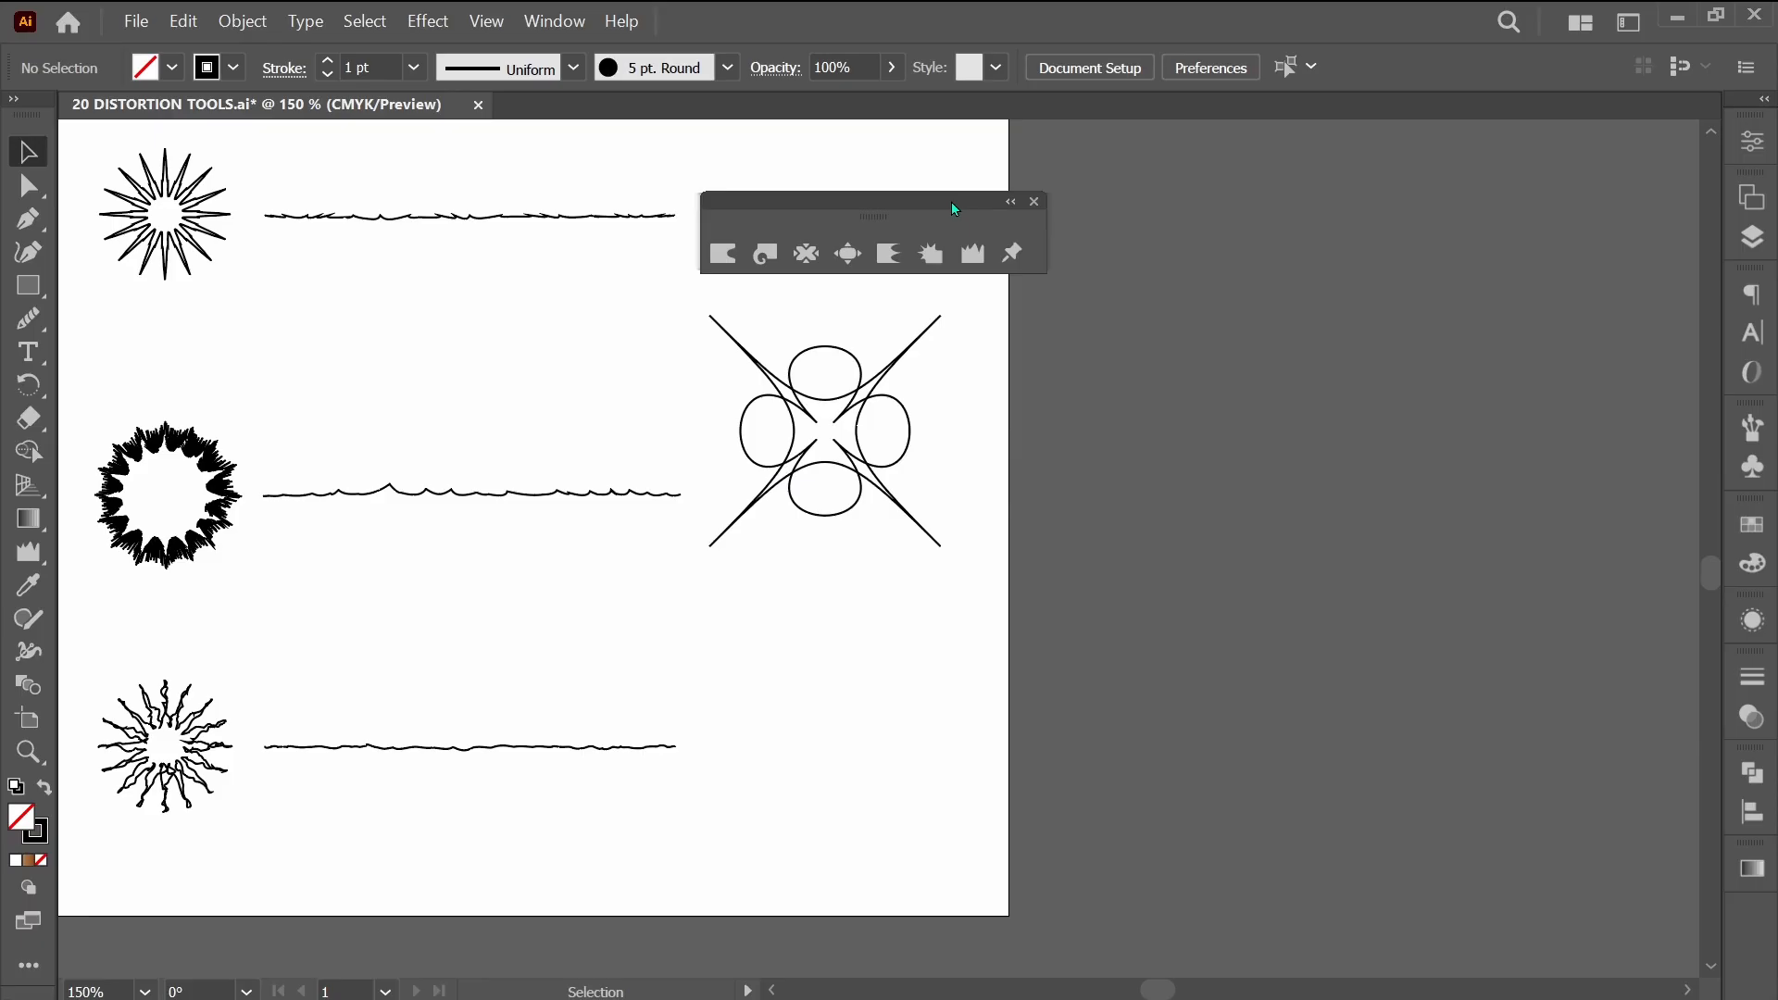